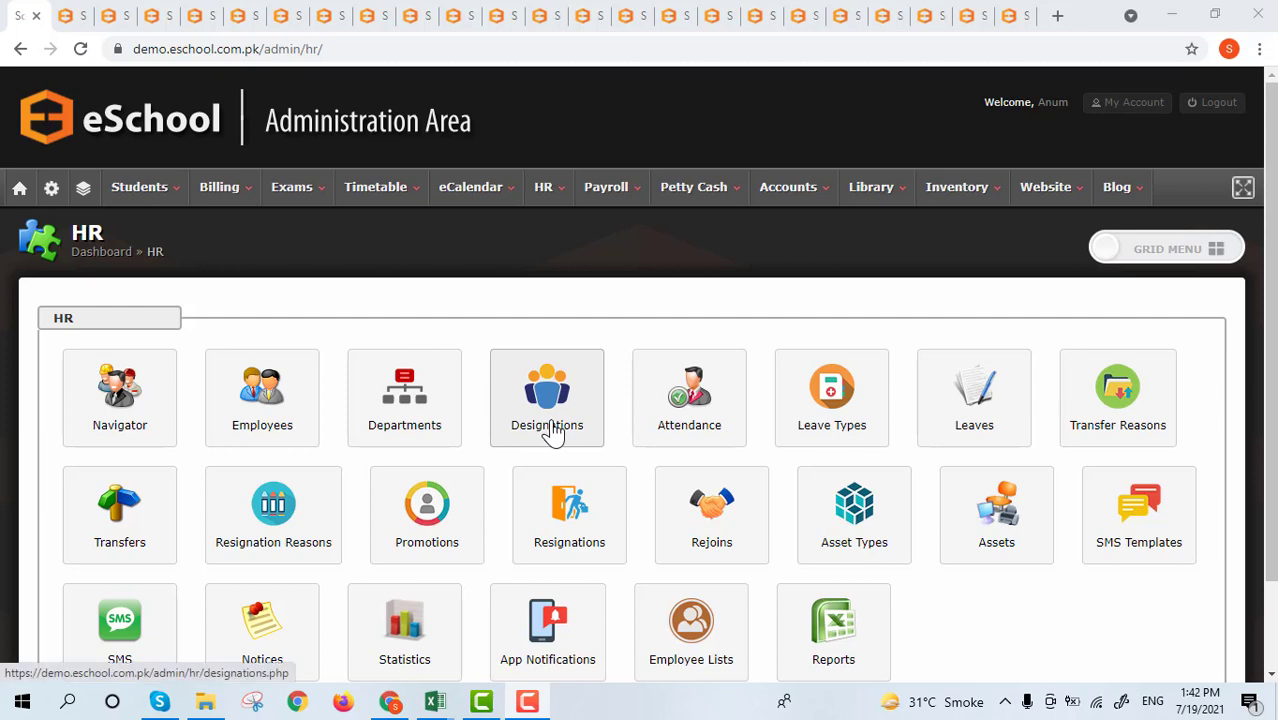
Switch the HR module to its dashboard view and examine the employee, department, subject, demographic and location statistics.
scroll(428, 508, down, 1)
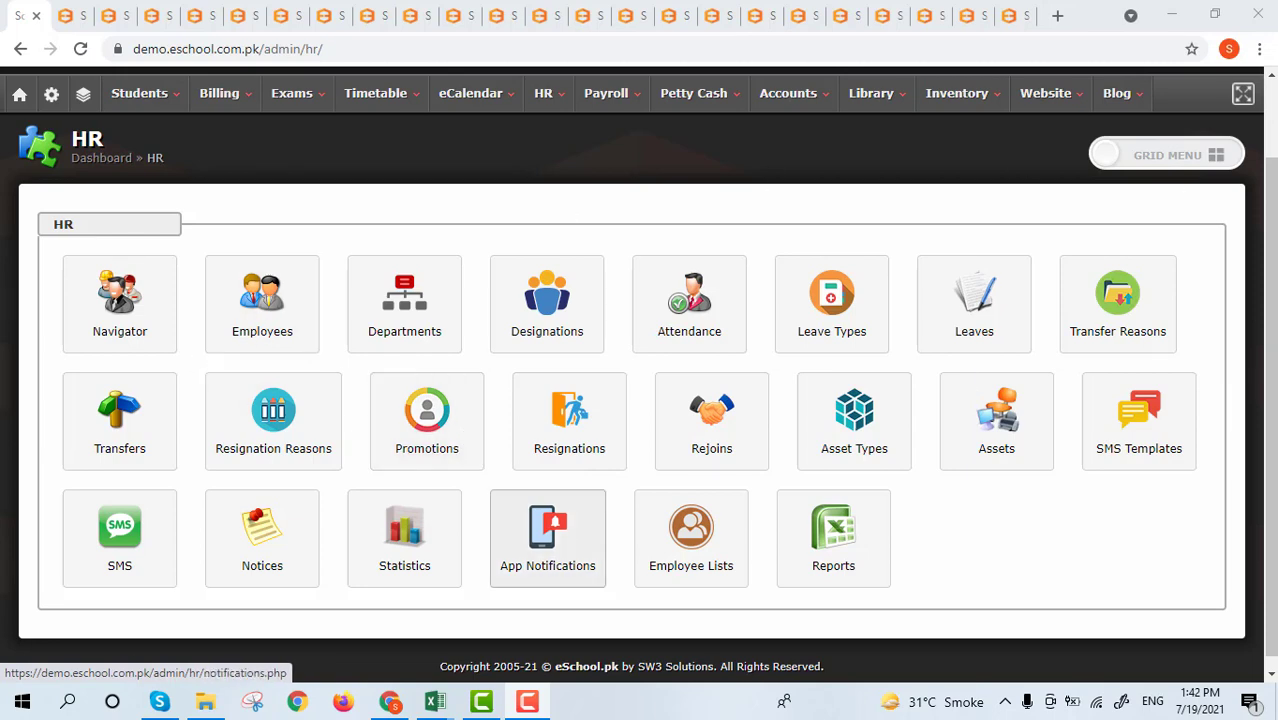
click(1112, 168)
scroll(1137, 340, down, 1)
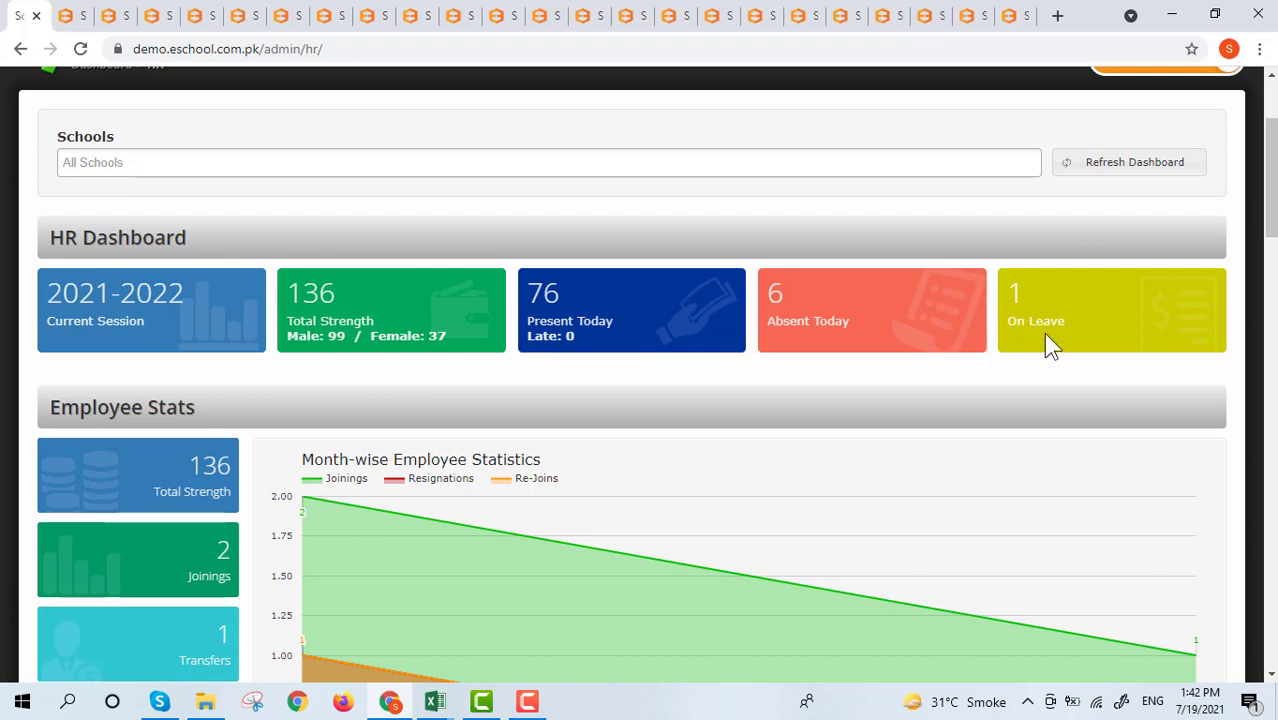
scroll(1050, 345, down, 3)
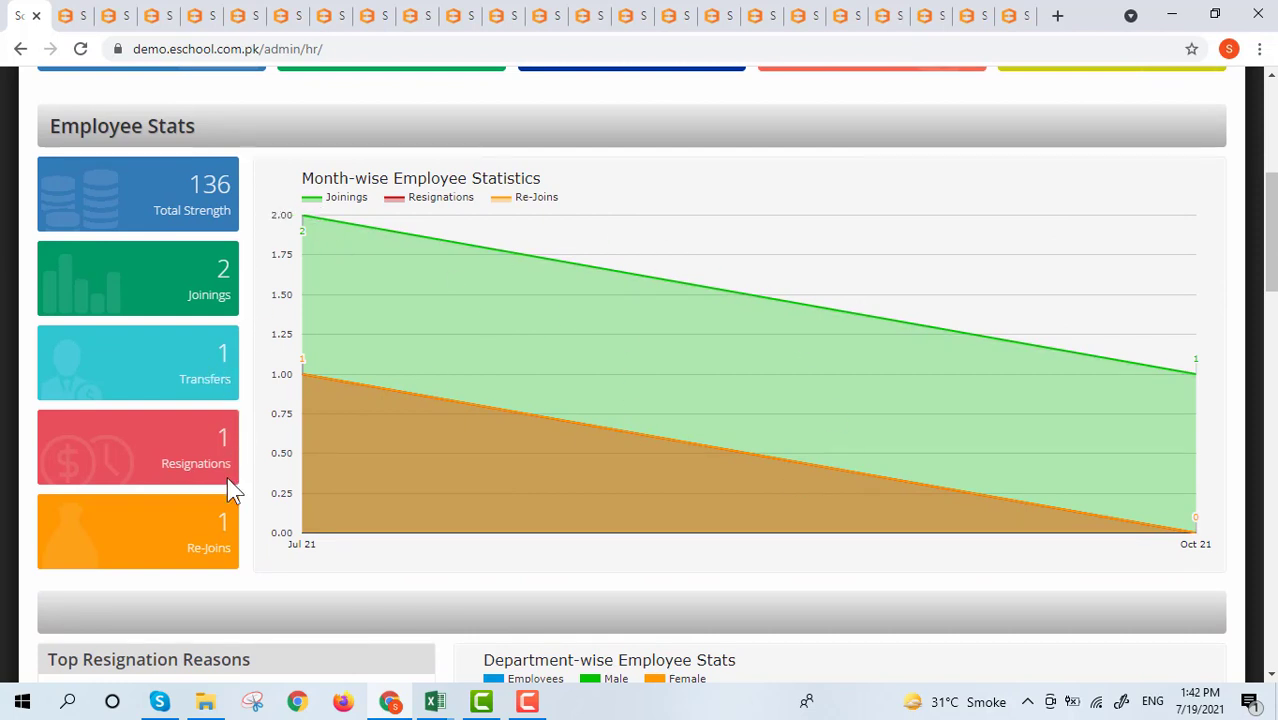
scroll(259, 477, down, 1)
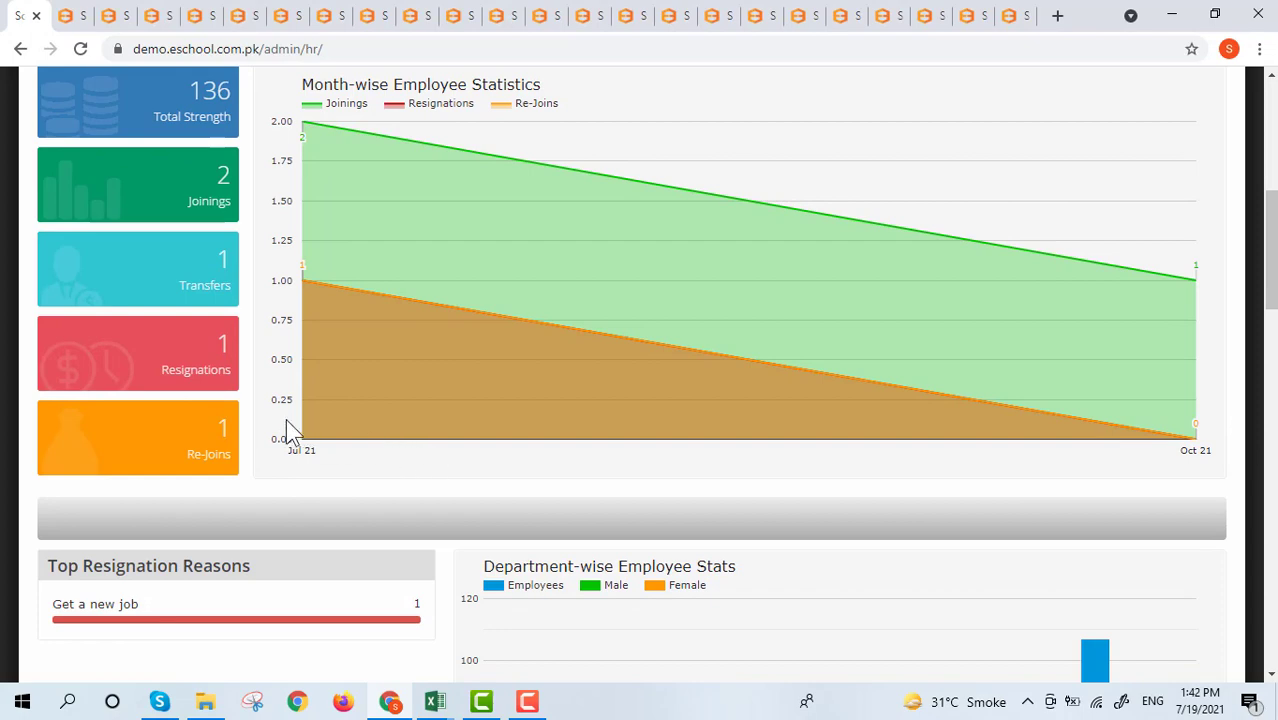
scroll(305, 405, down, 2)
scroll(322, 391, down, 2)
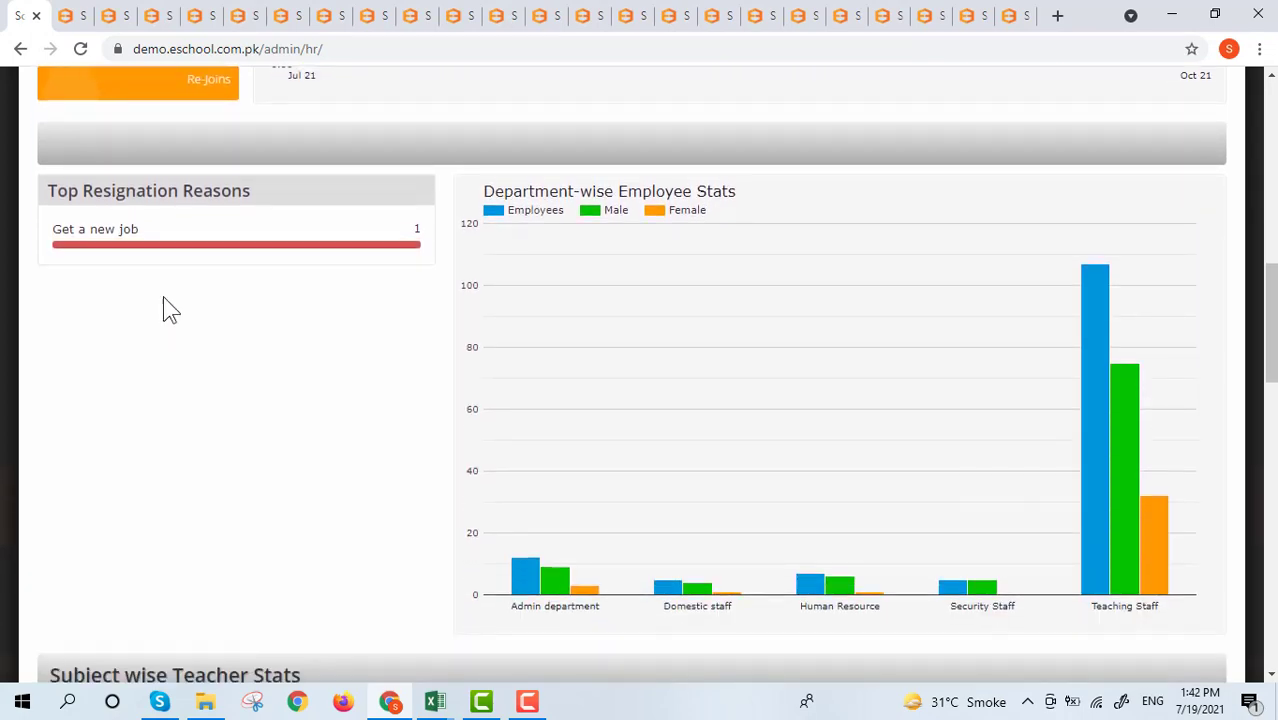
scroll(520, 340, down, 1)
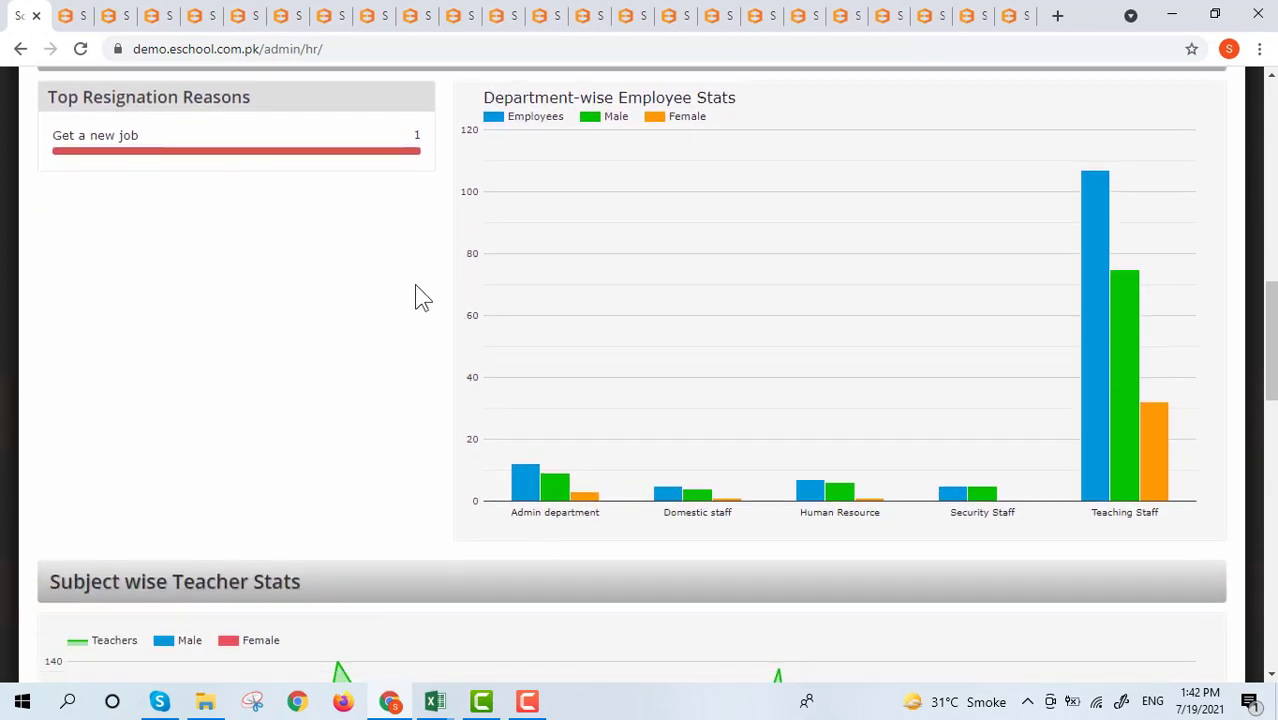
scroll(168, 422, down, 2)
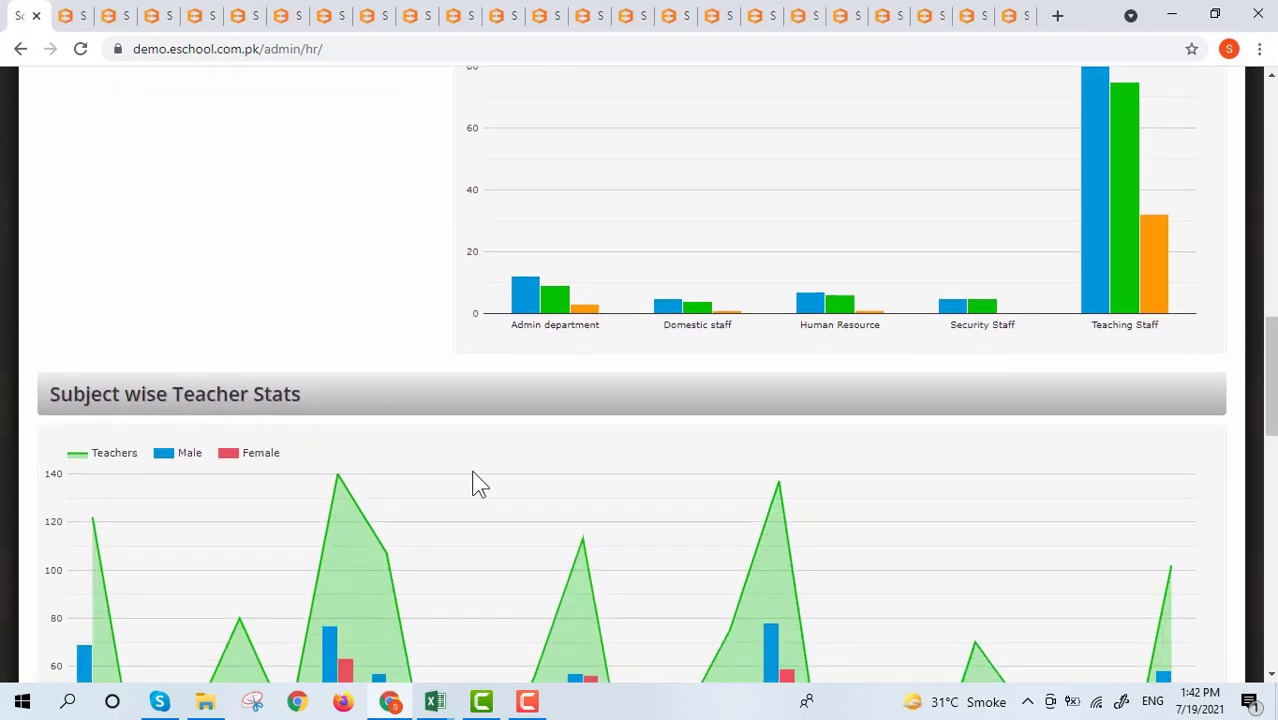
scroll(447, 548, down, 6)
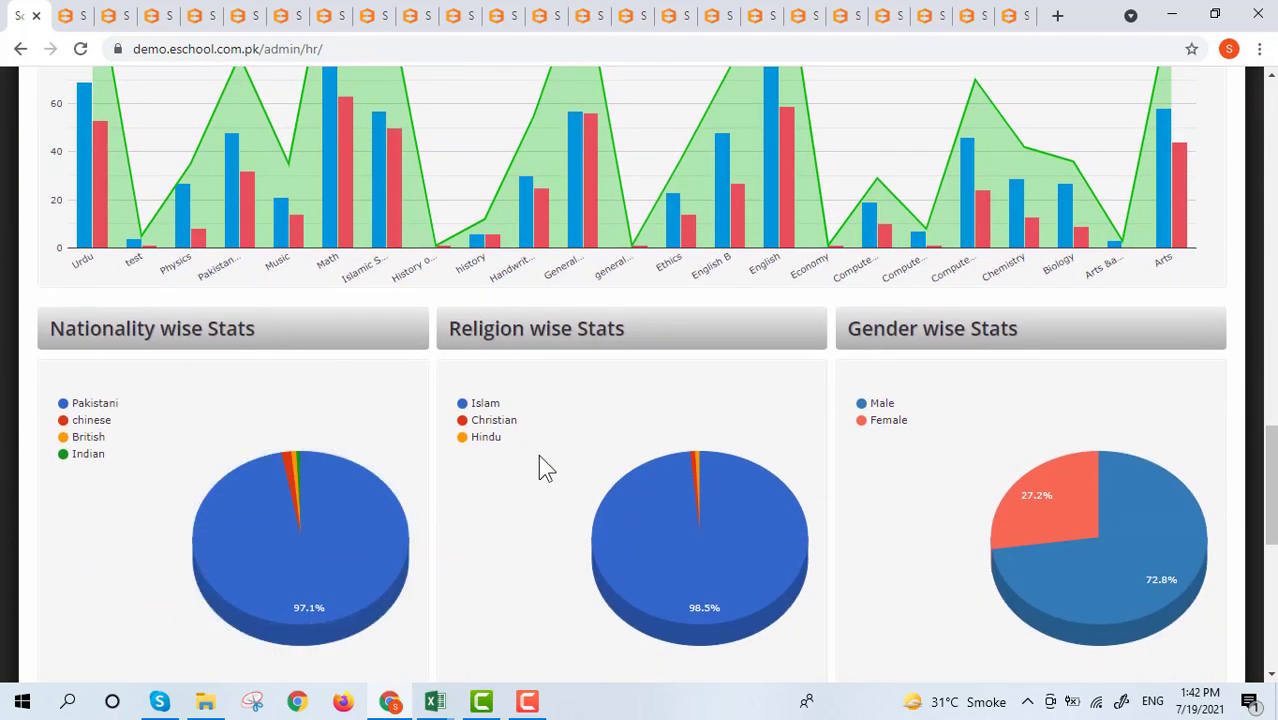
scroll(551, 540, down, 6)
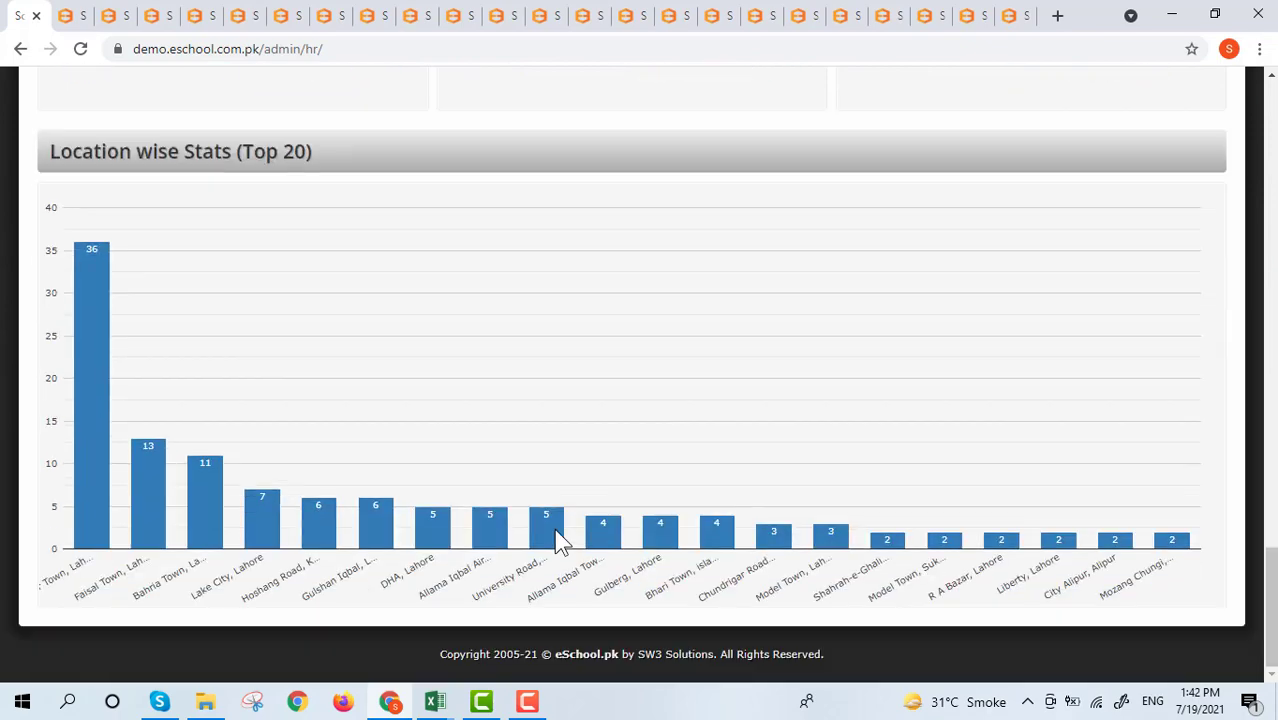
scroll(559, 538, up, 4)
scroll(552, 540, up, 3)
scroll(590, 363, up, 4)
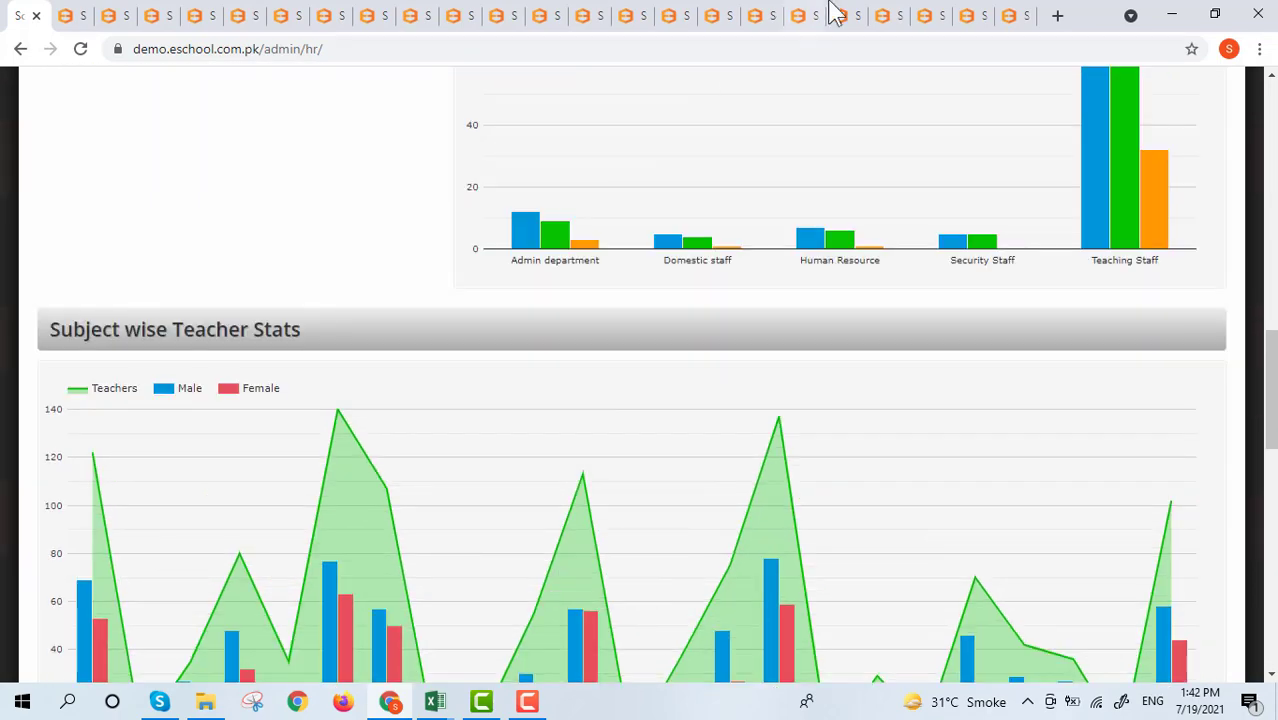
Switch the HR module from the dashboard view back to the grid menu.
click(146, 14)
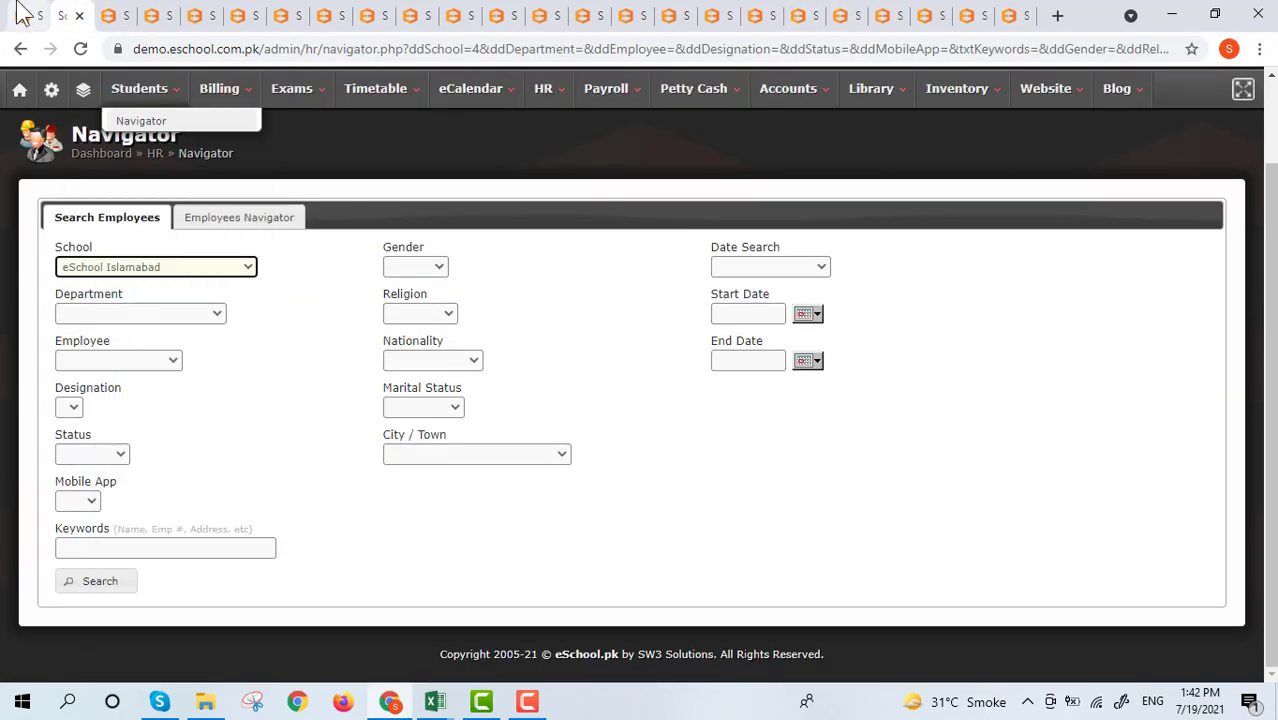
click(25, 15)
scroll(1164, 442, up, 10)
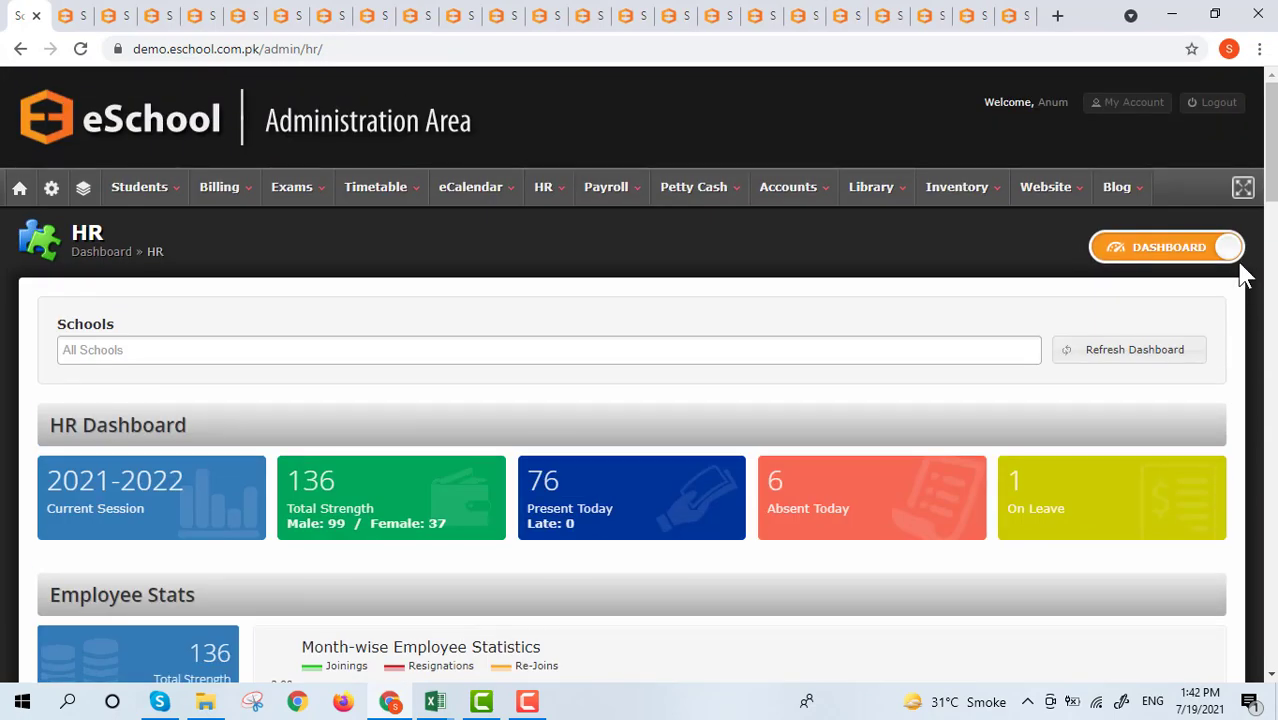
click(1232, 249)
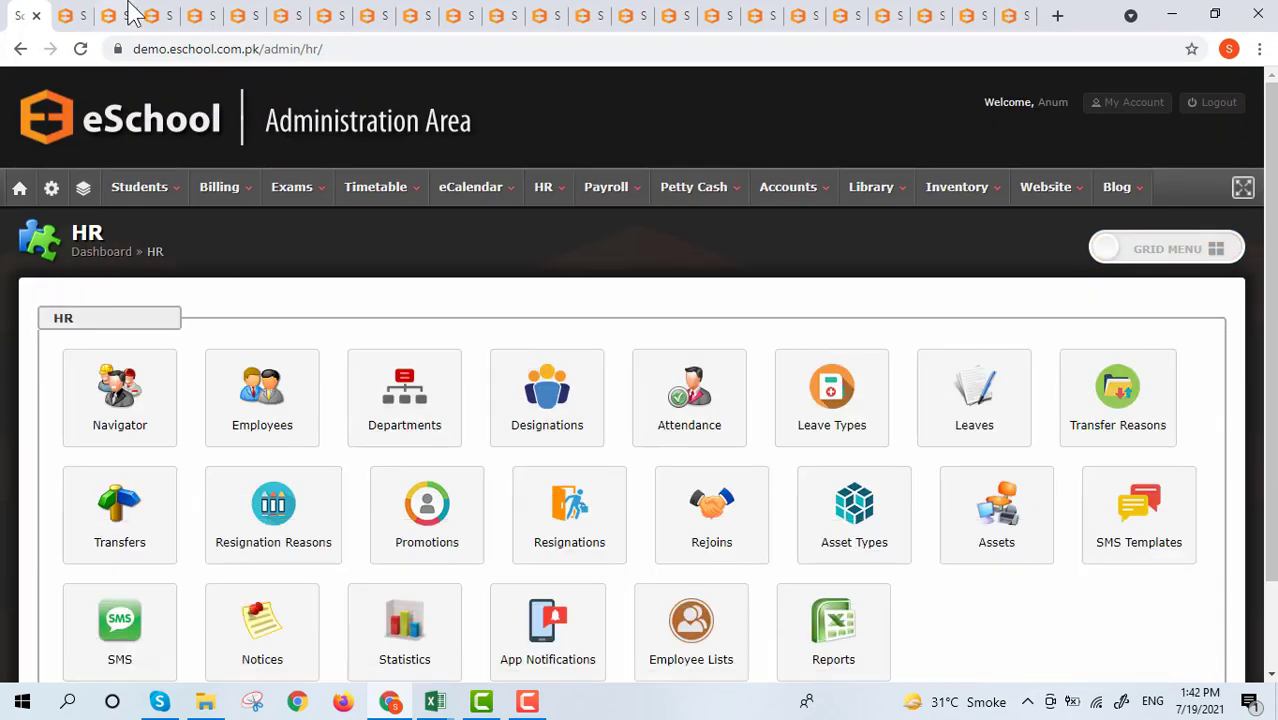
Open the HR Navigator's employee search and look through the available Date Search options.
click(62, 14)
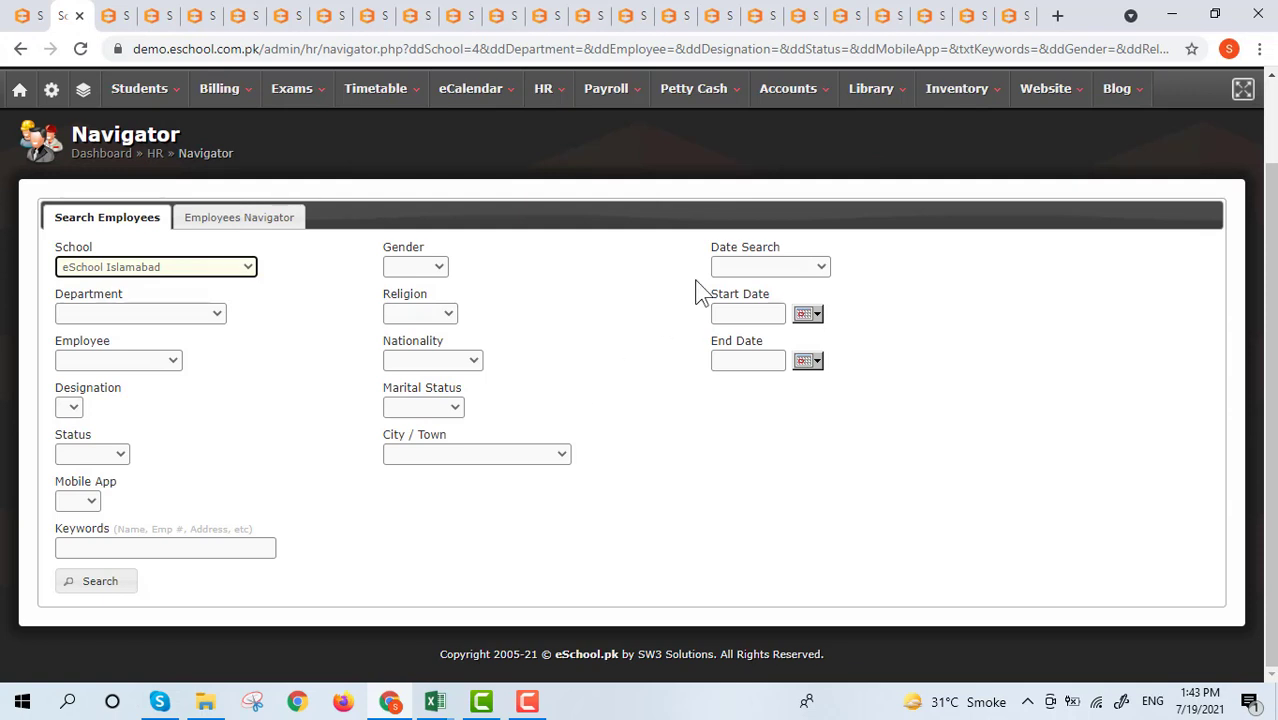
click(750, 262)
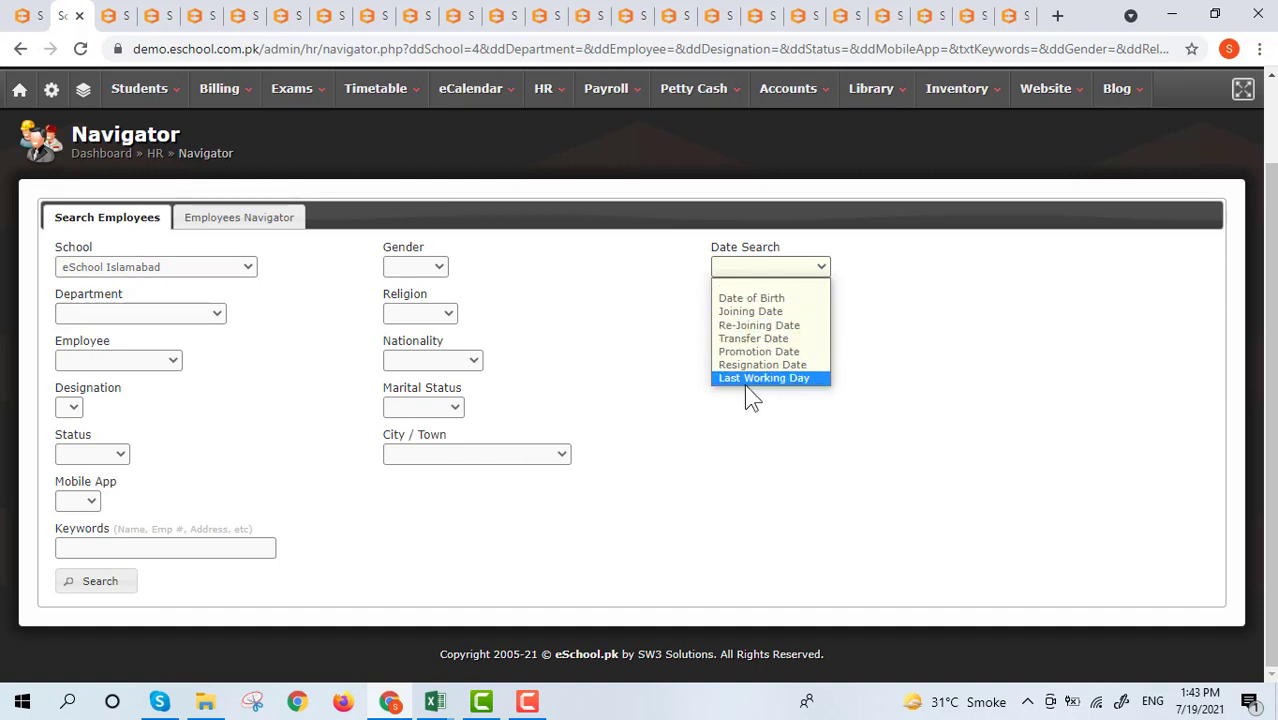
click(440, 360)
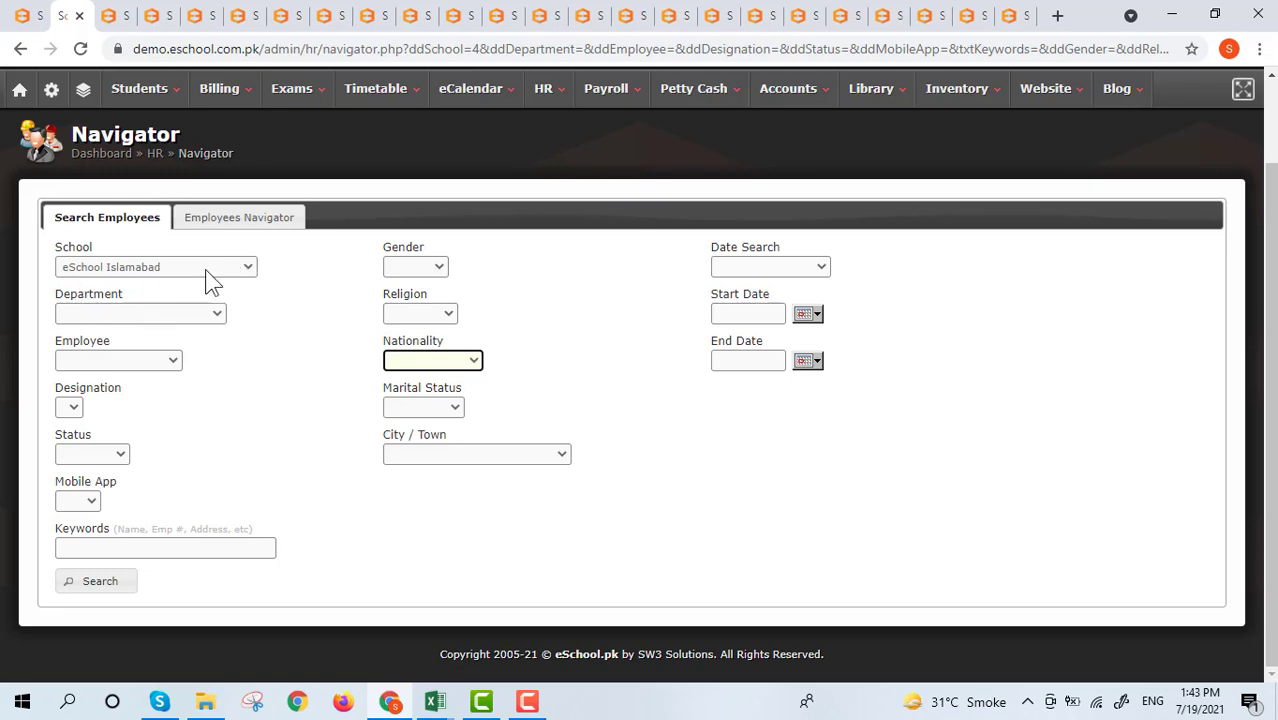
Show the Employees Navigator cards for eSchool Islamabad and look through the listed staff.
click(225, 226)
scroll(540, 390, down, 2)
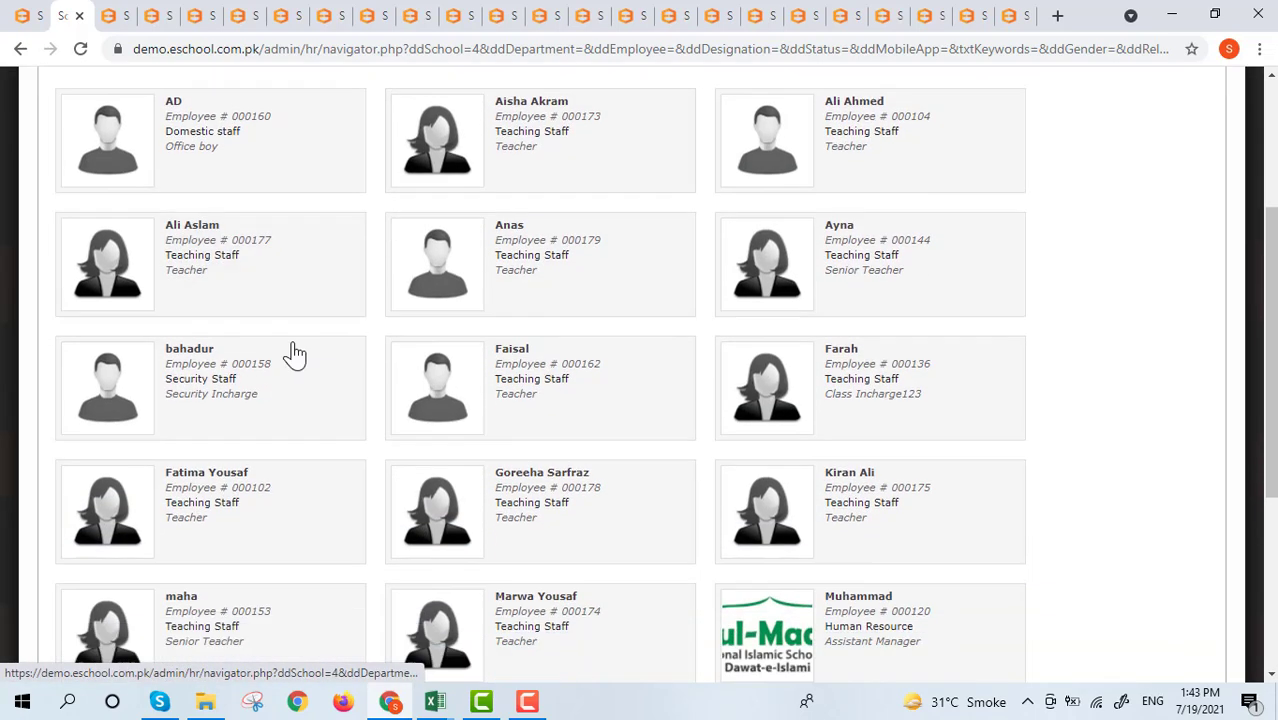
scroll(640, 278, down, 4)
scroll(633, 274, up, 6)
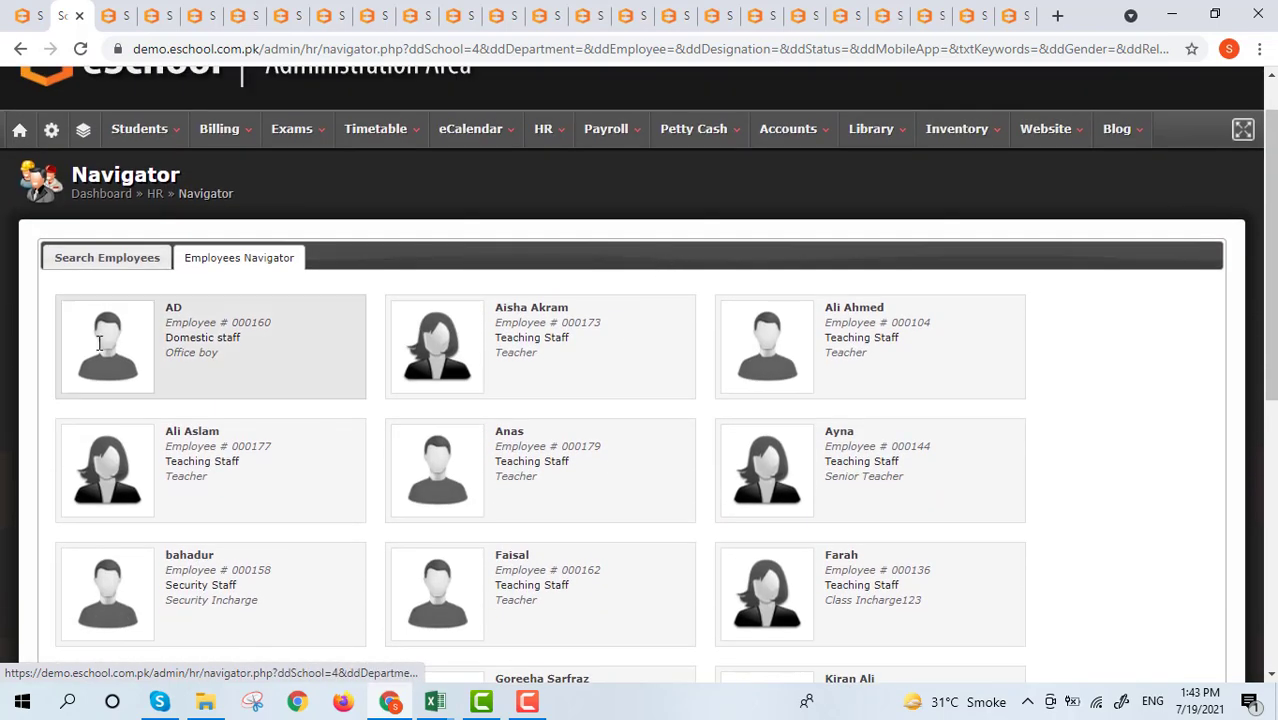
Open the New Employee form on the Employees page and view its Basic Information fields.
click(115, 14)
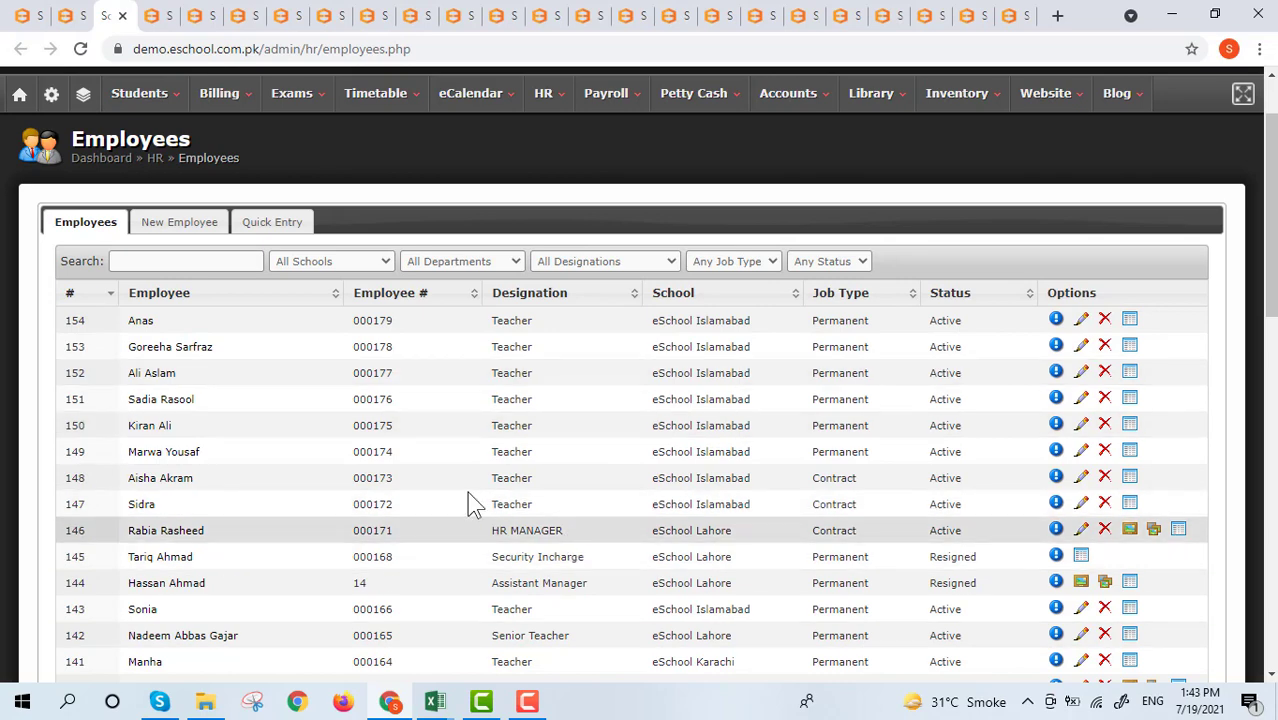
click(160, 221)
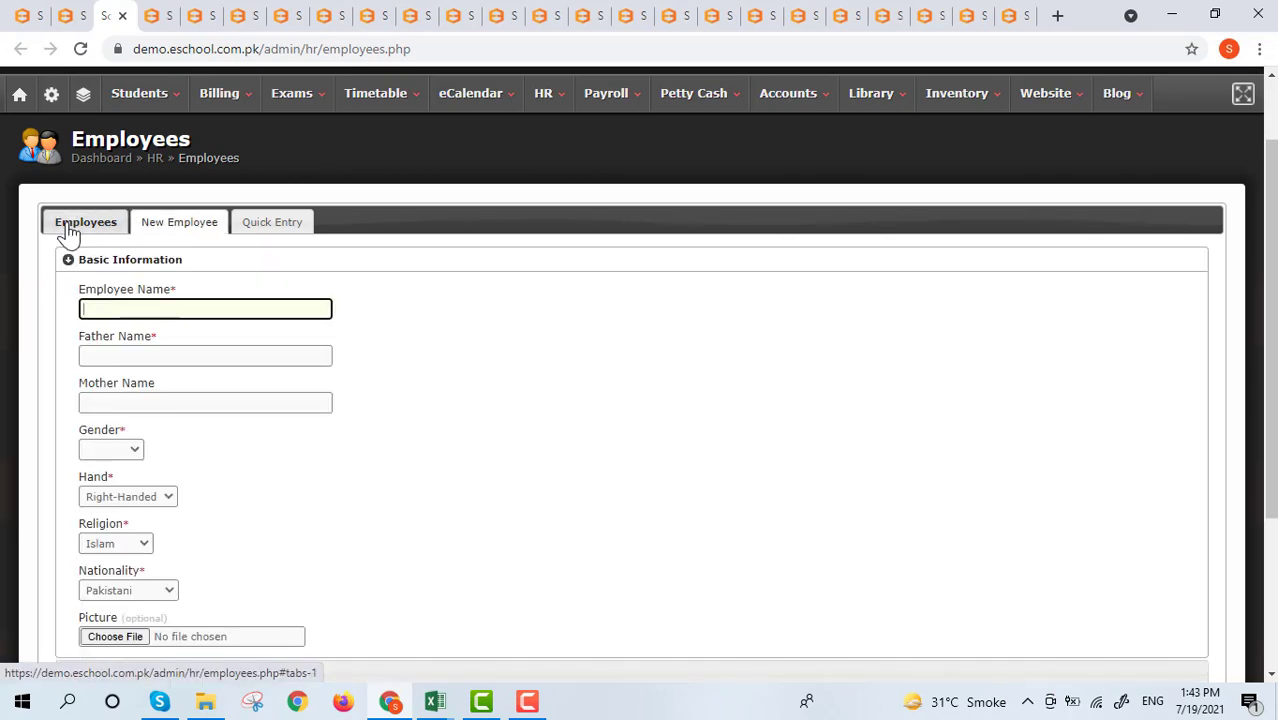
scroll(237, 314, down, 3)
scroll(229, 302, up, 1)
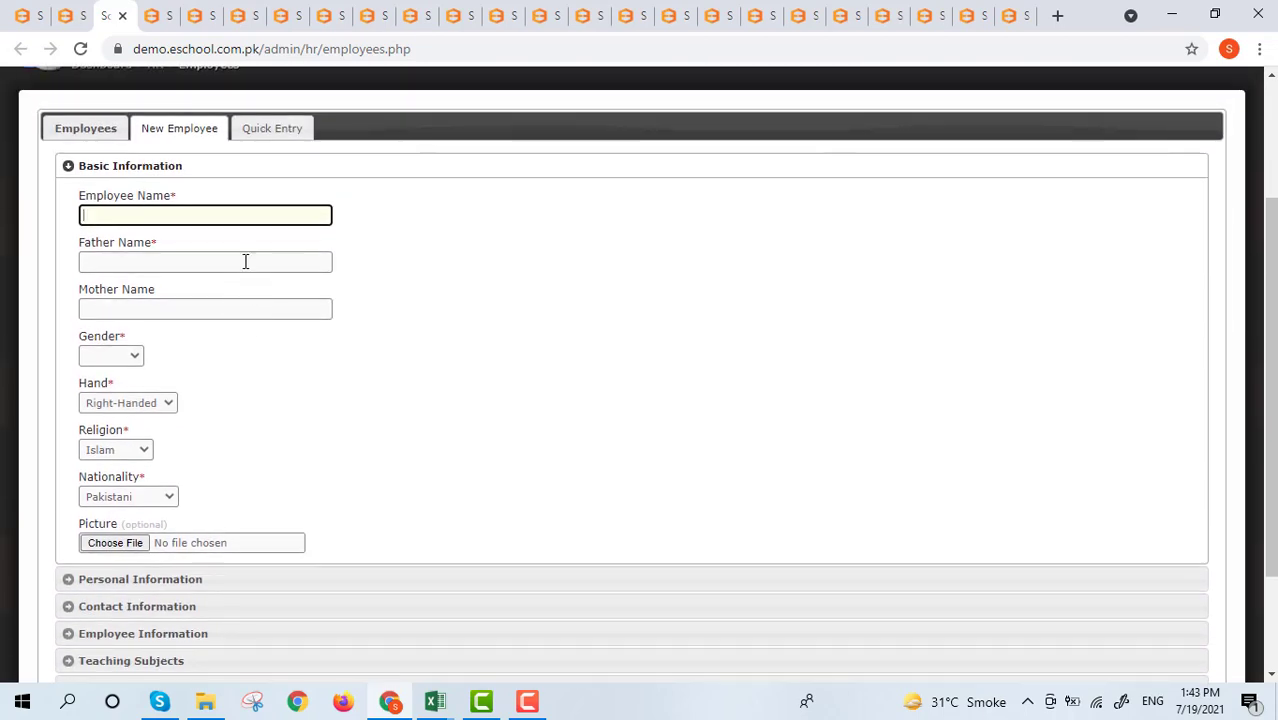
Examine the Personal Information, Contact Information and Employee Information sections of the new employee form.
click(185, 579)
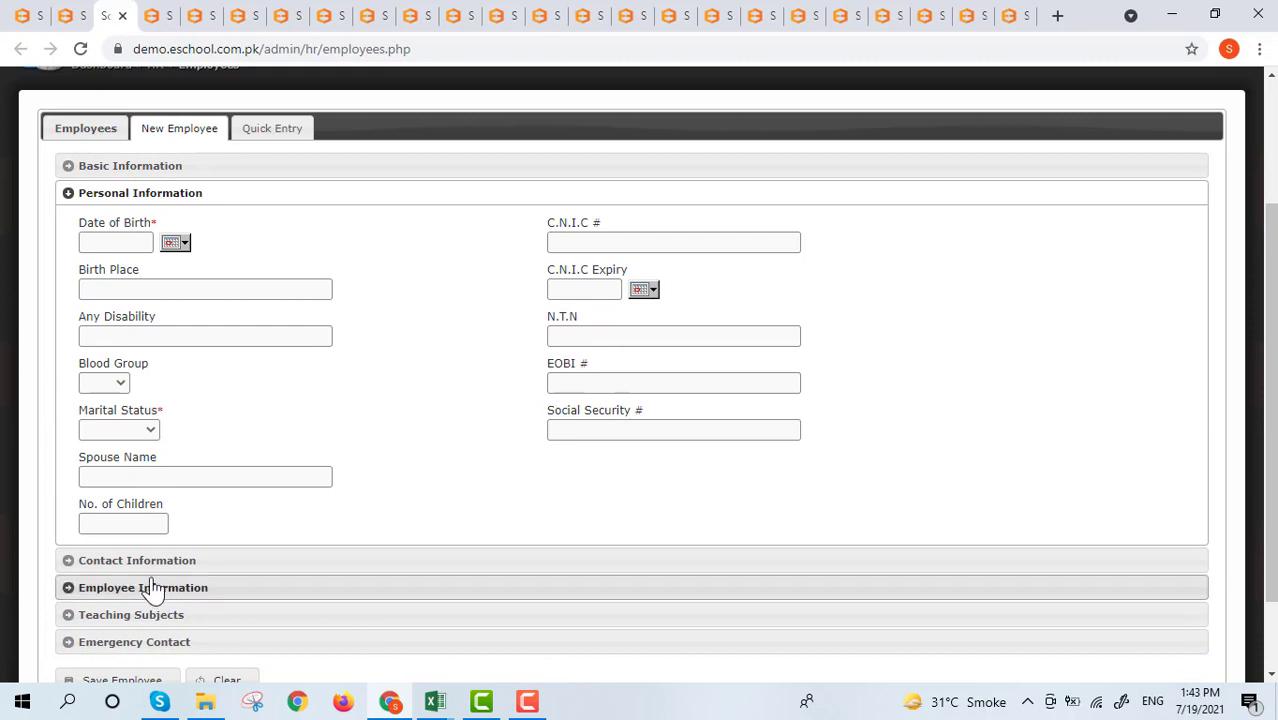
click(147, 566)
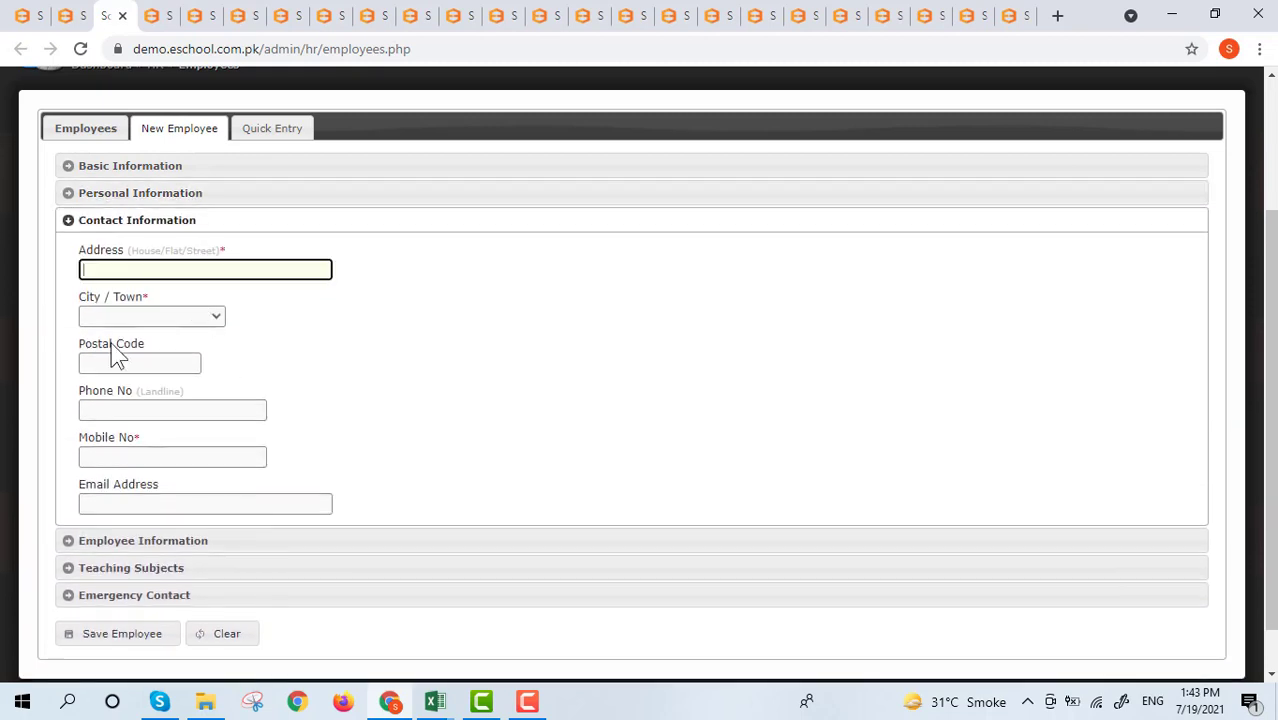
click(168, 541)
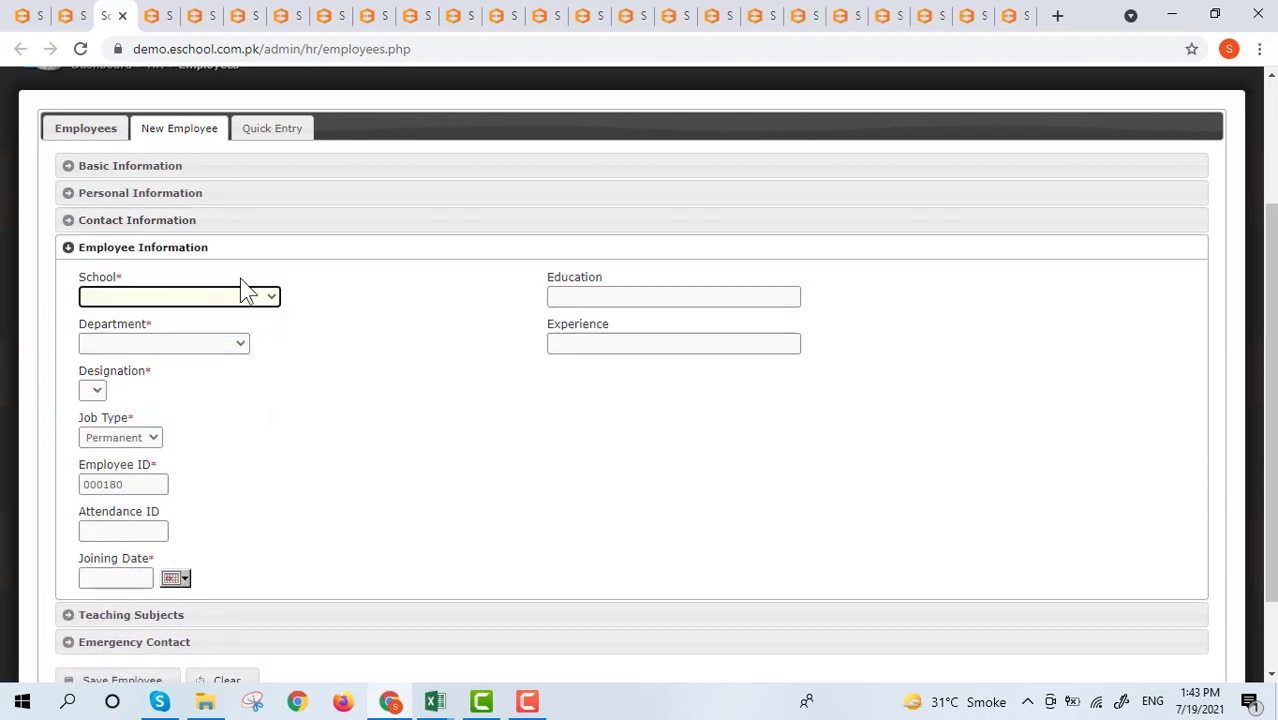
scroll(274, 455, down, 2)
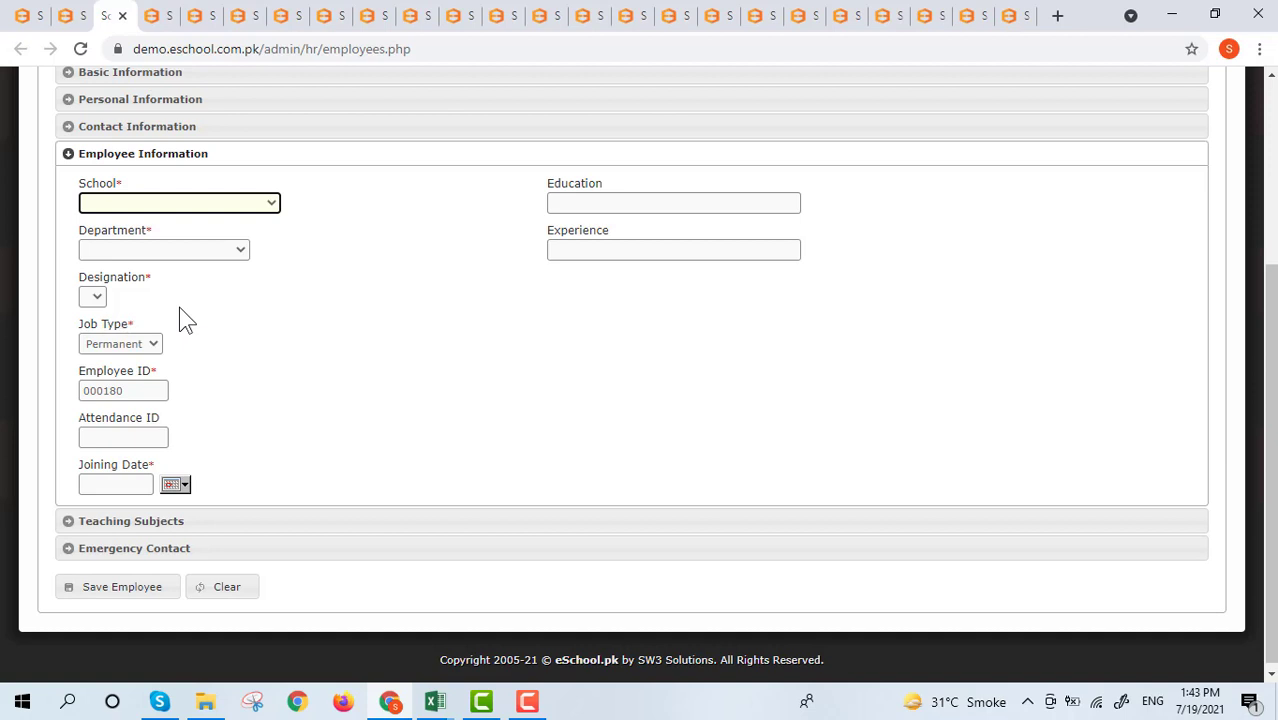
Select English and Urdu for class II and Math and English for class III as the new employee's teaching subjects.
click(116, 525)
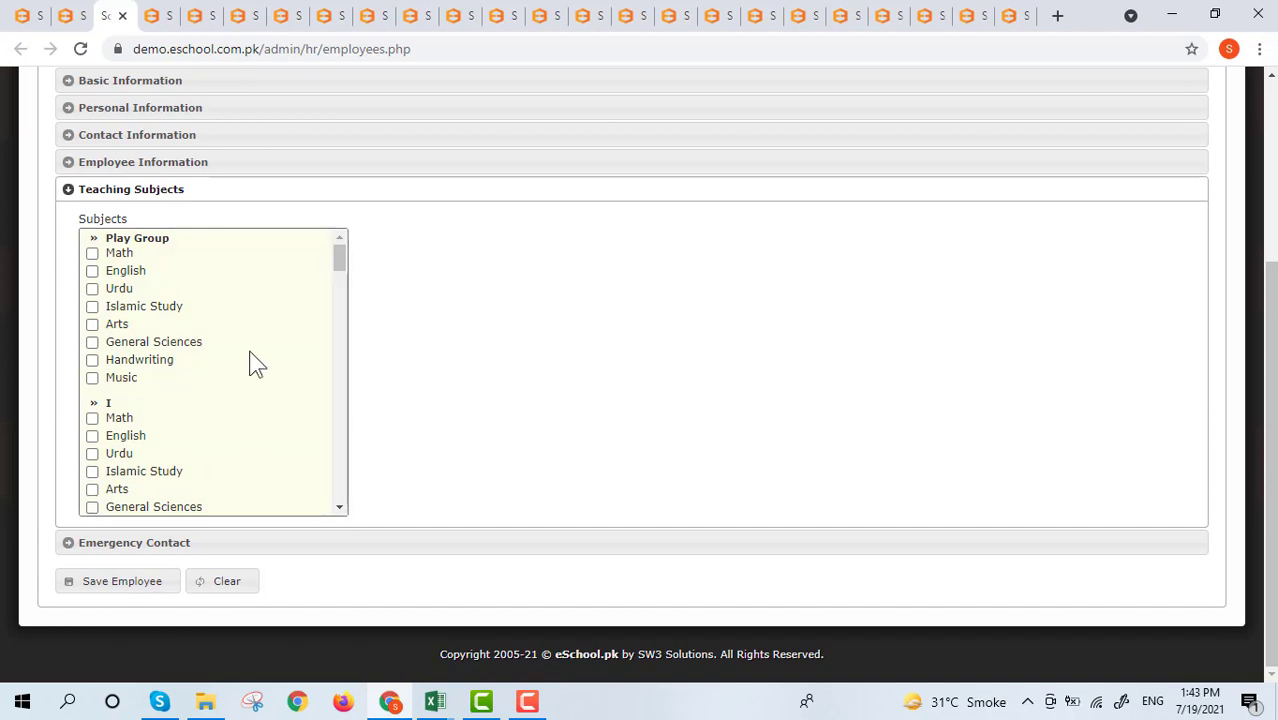
scroll(250, 352, down, 3)
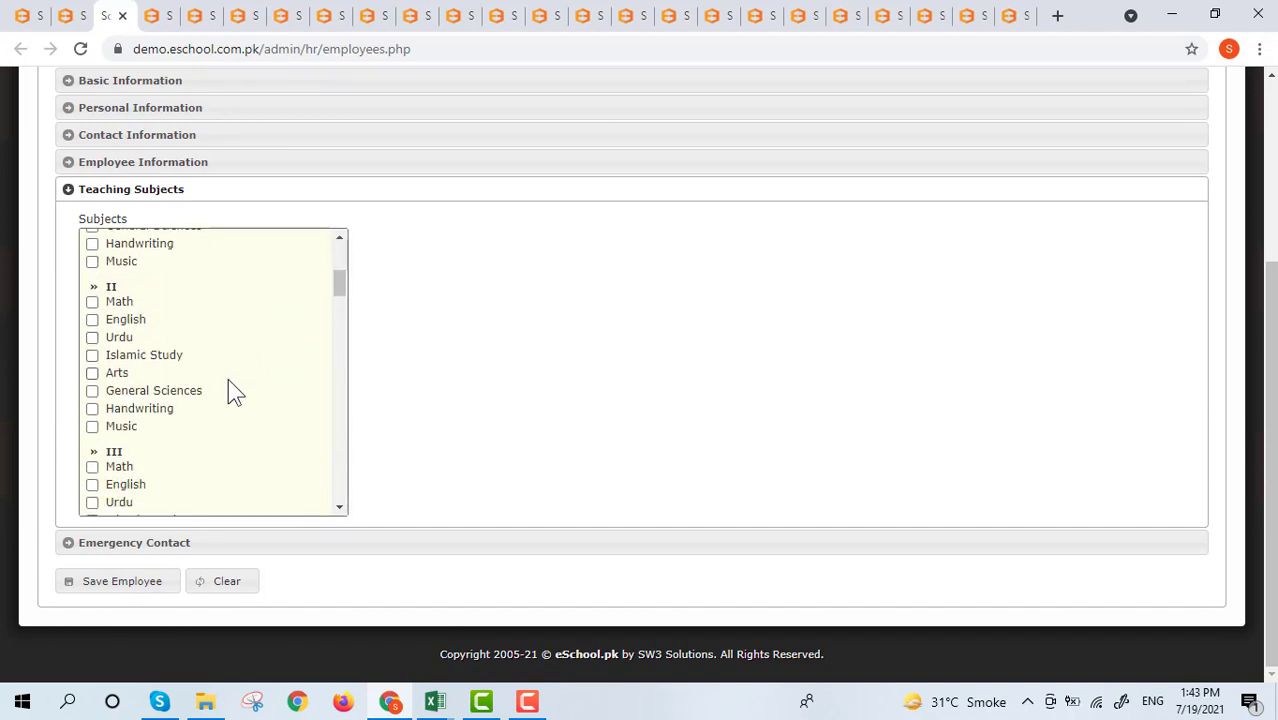
click(92, 319)
click(92, 337)
click(92, 467)
click(92, 484)
View the Emergency Contact section, return to Employee Information and open the Joining Date calendar.
click(120, 543)
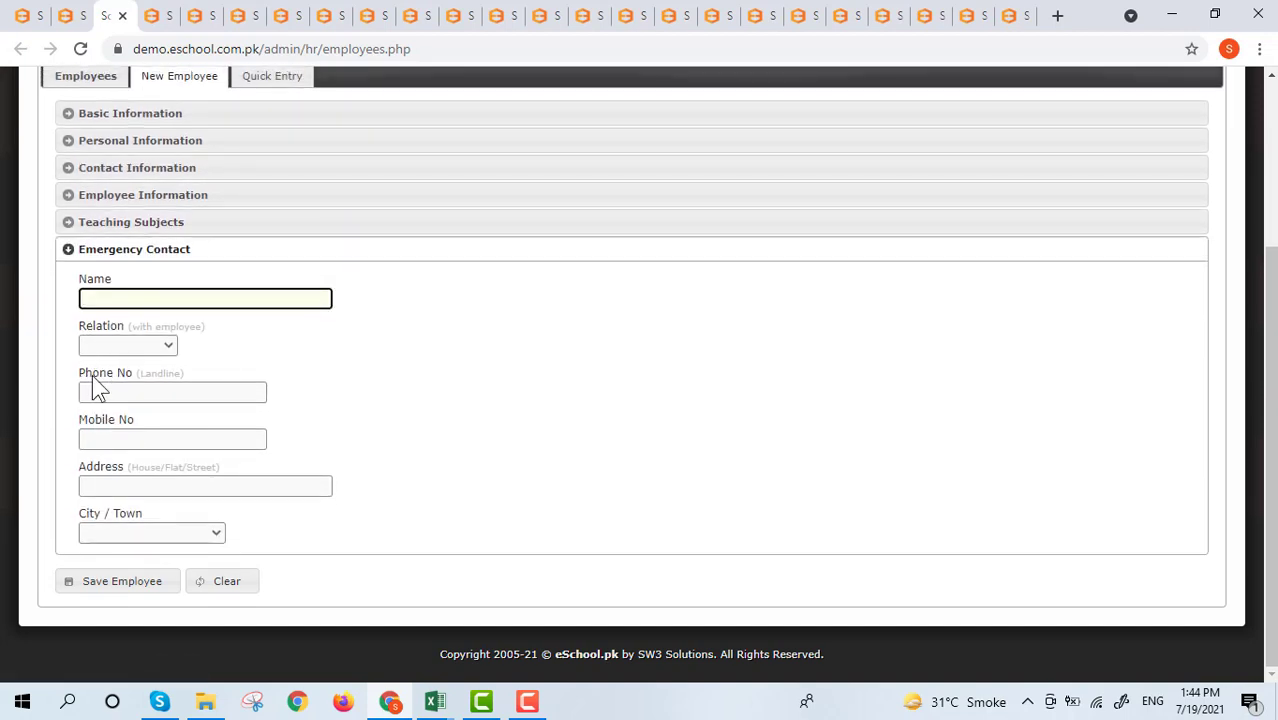
scroll(119, 320, up, 1)
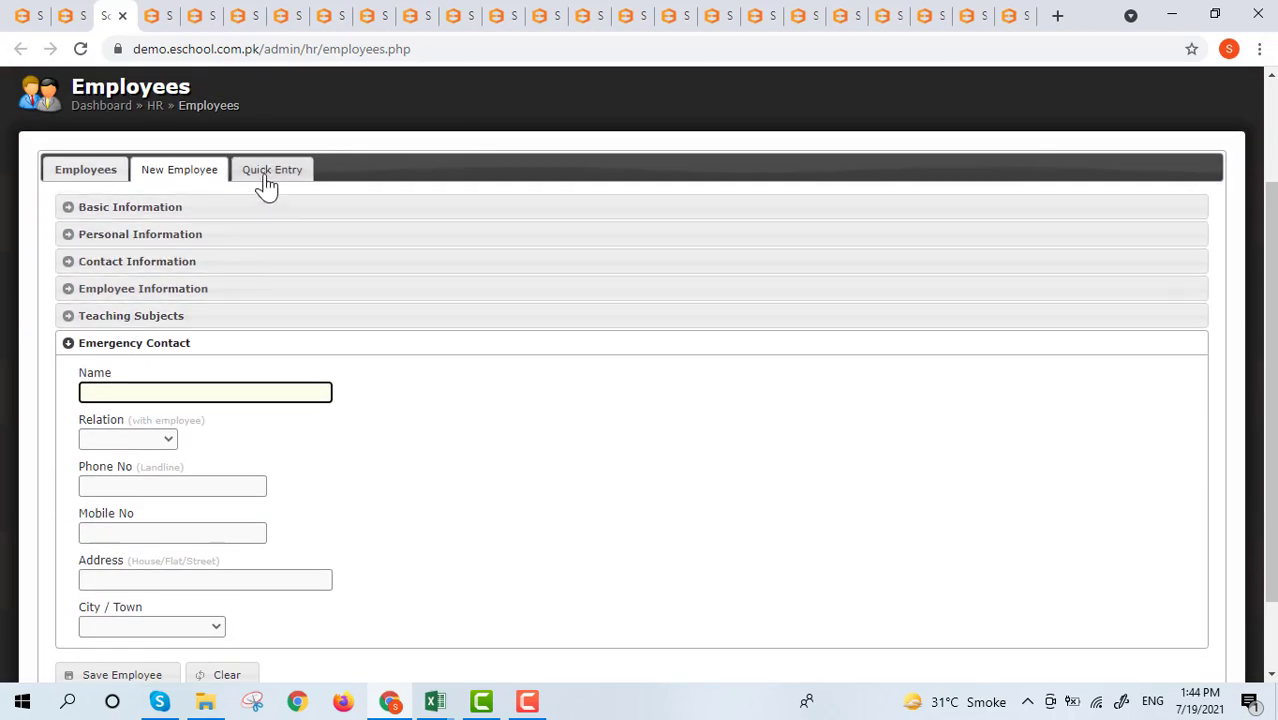
click(160, 288)
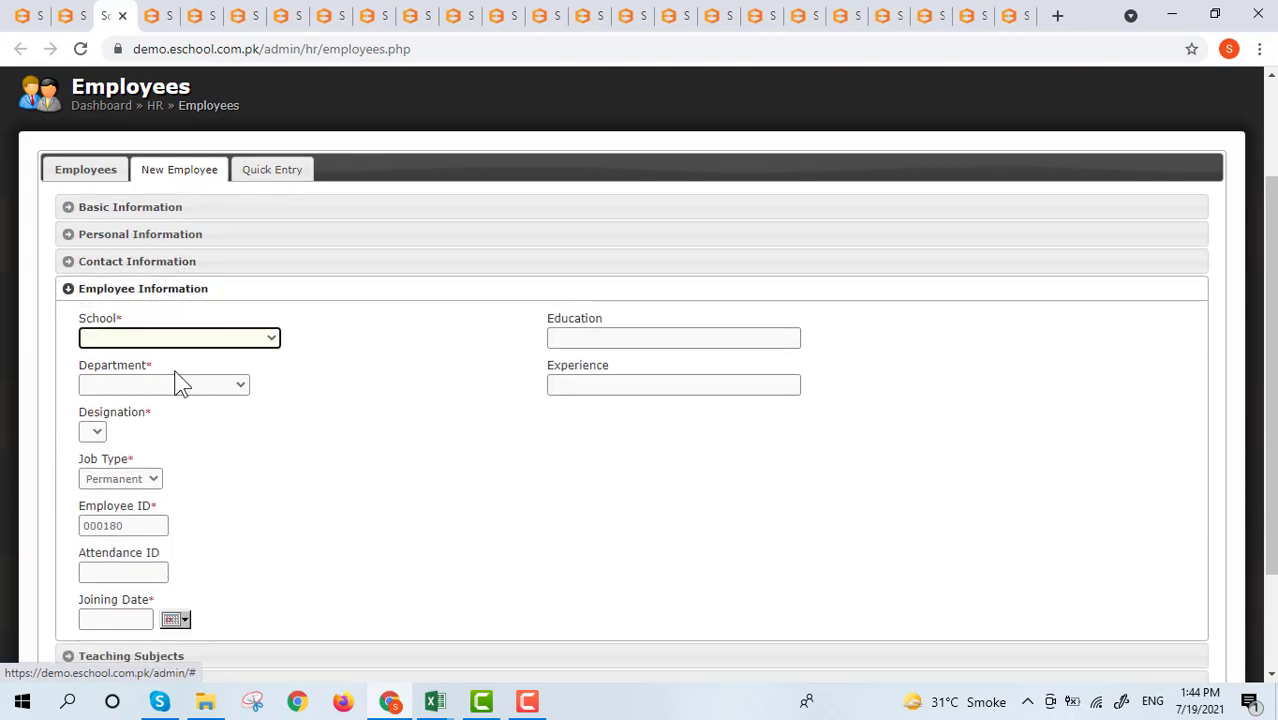
scroll(177, 400, down, 2)
click(174, 479)
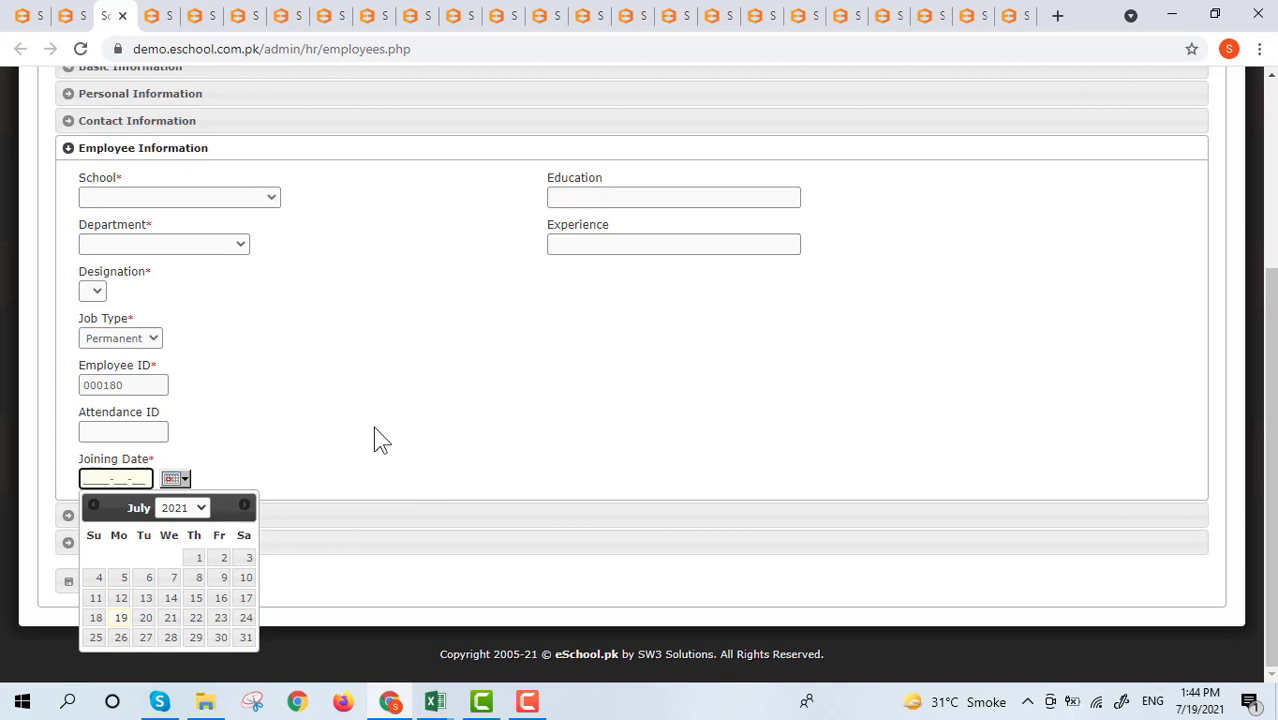
Open the Quick Entry form for employees and examine its fields.
scroll(339, 470, up, 2)
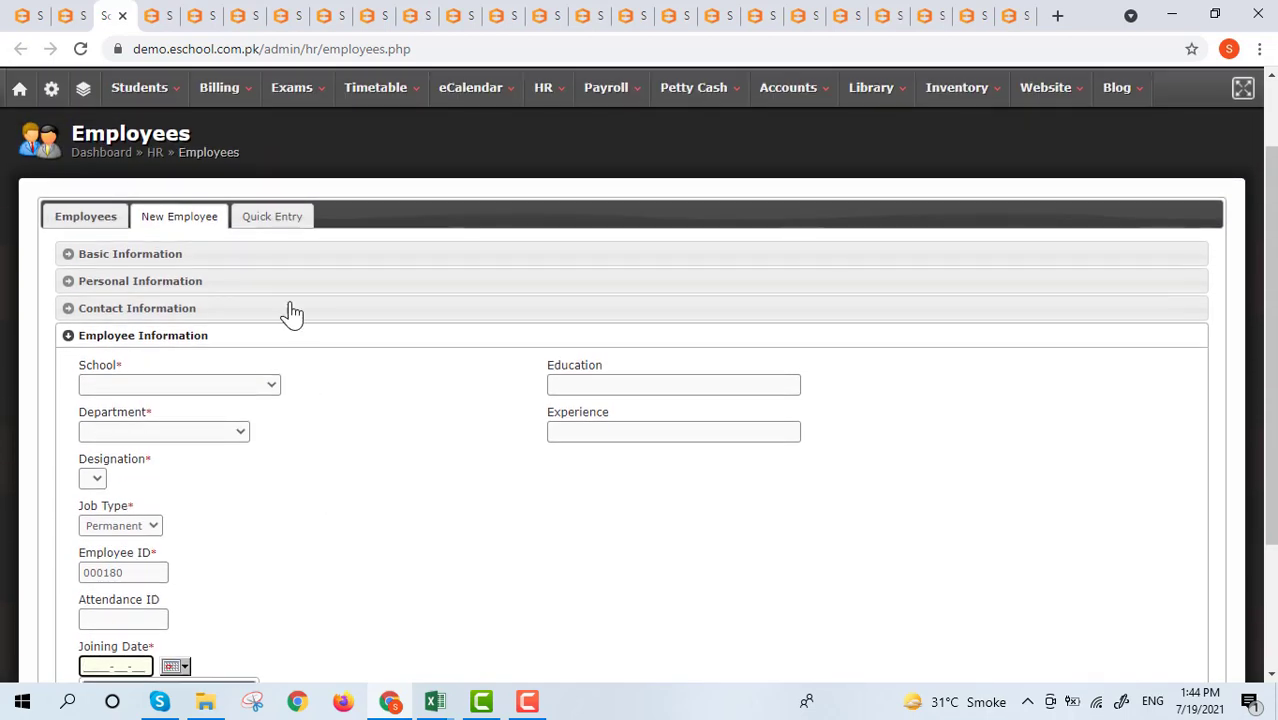
click(255, 218)
scroll(342, 585, down, 1)
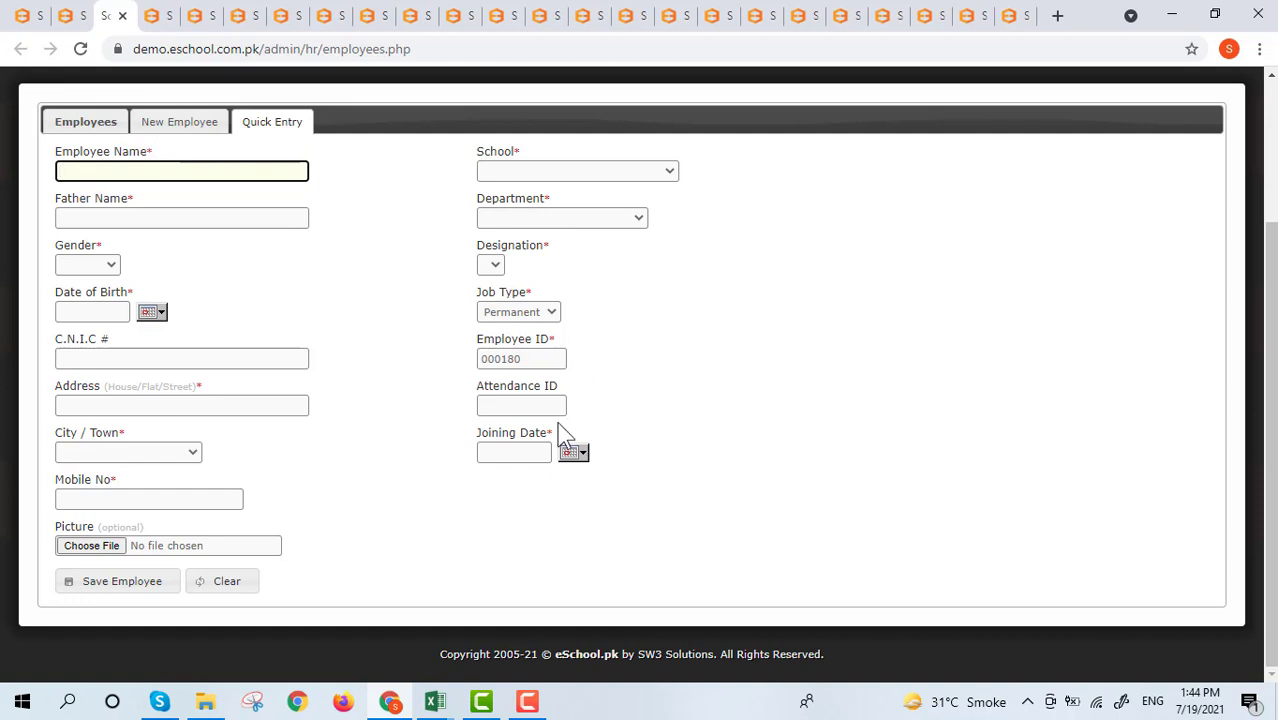
Return to the employee list, view every section of the first listed employee's details, and look at that employee's edit form.
click(86, 124)
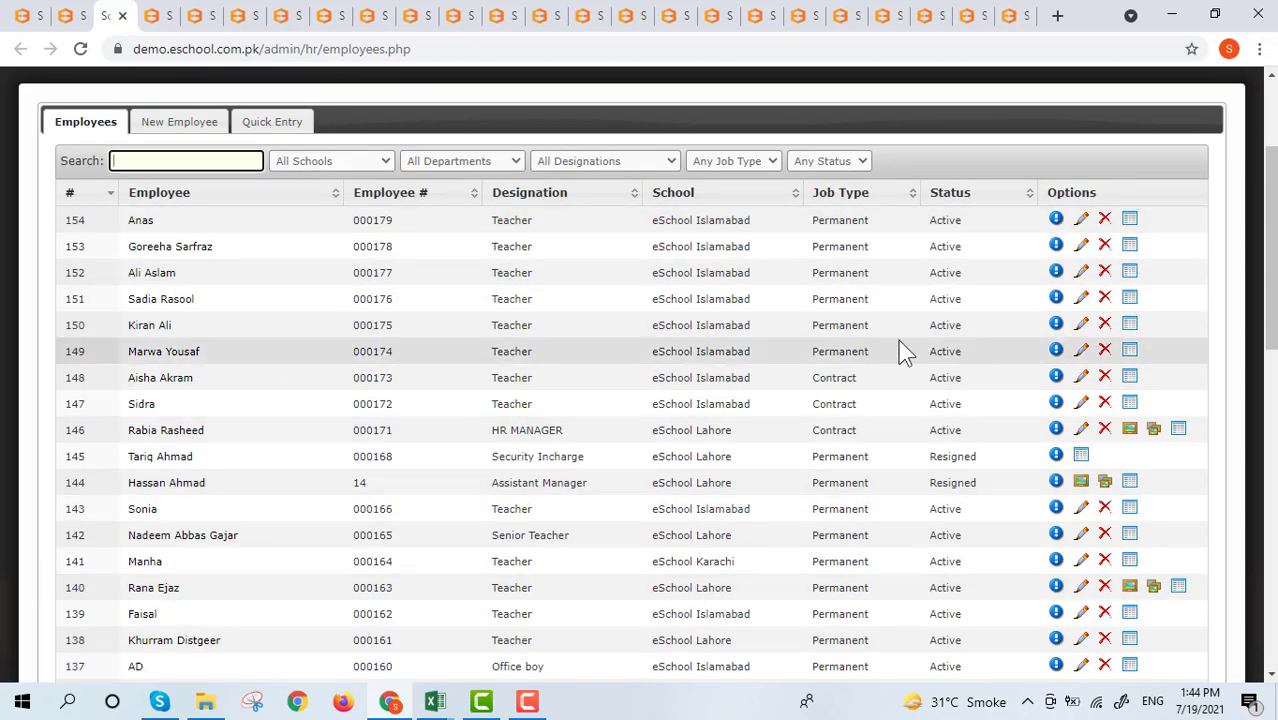
click(1124, 230)
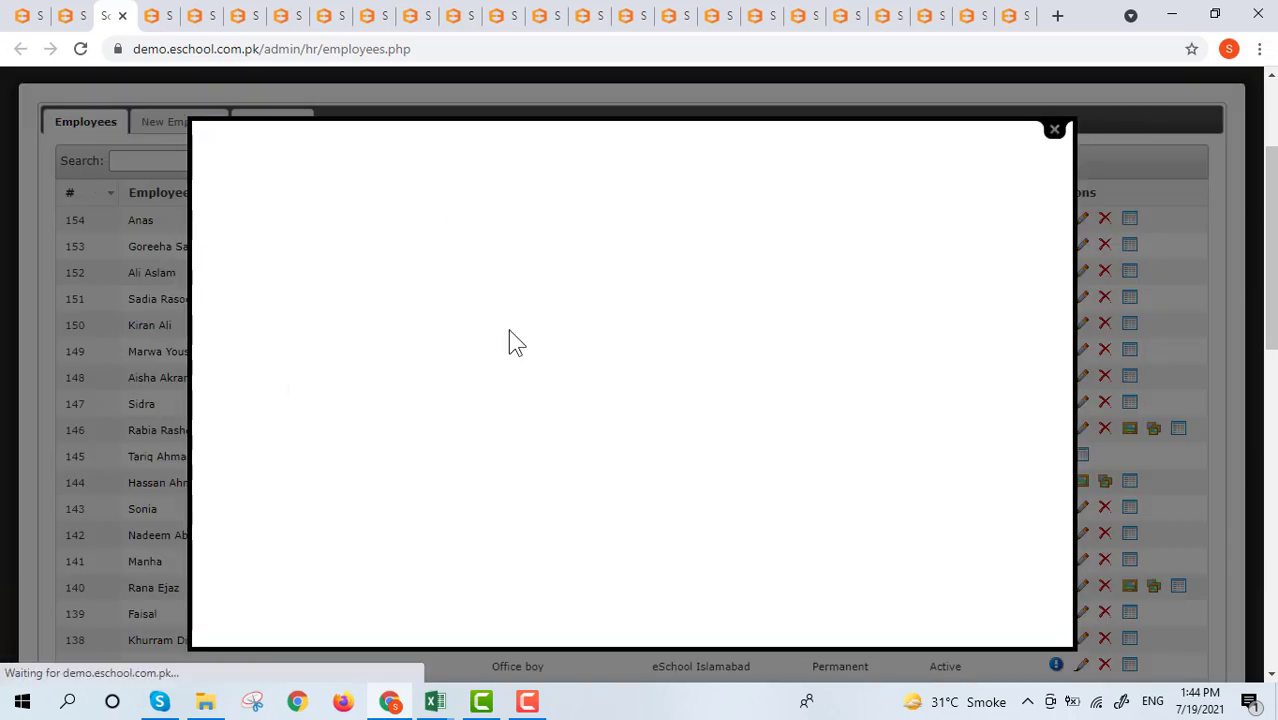
click(340, 162)
click(426, 165)
click(540, 165)
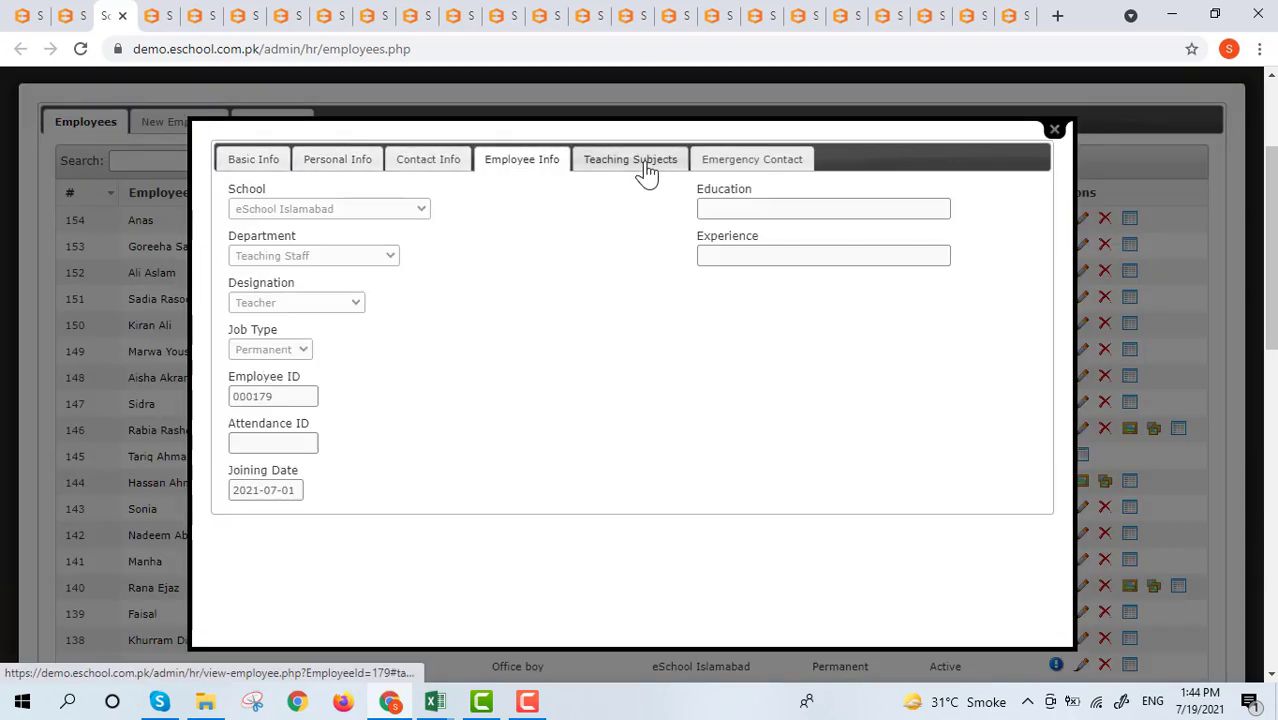
click(640, 162)
click(753, 165)
click(1055, 129)
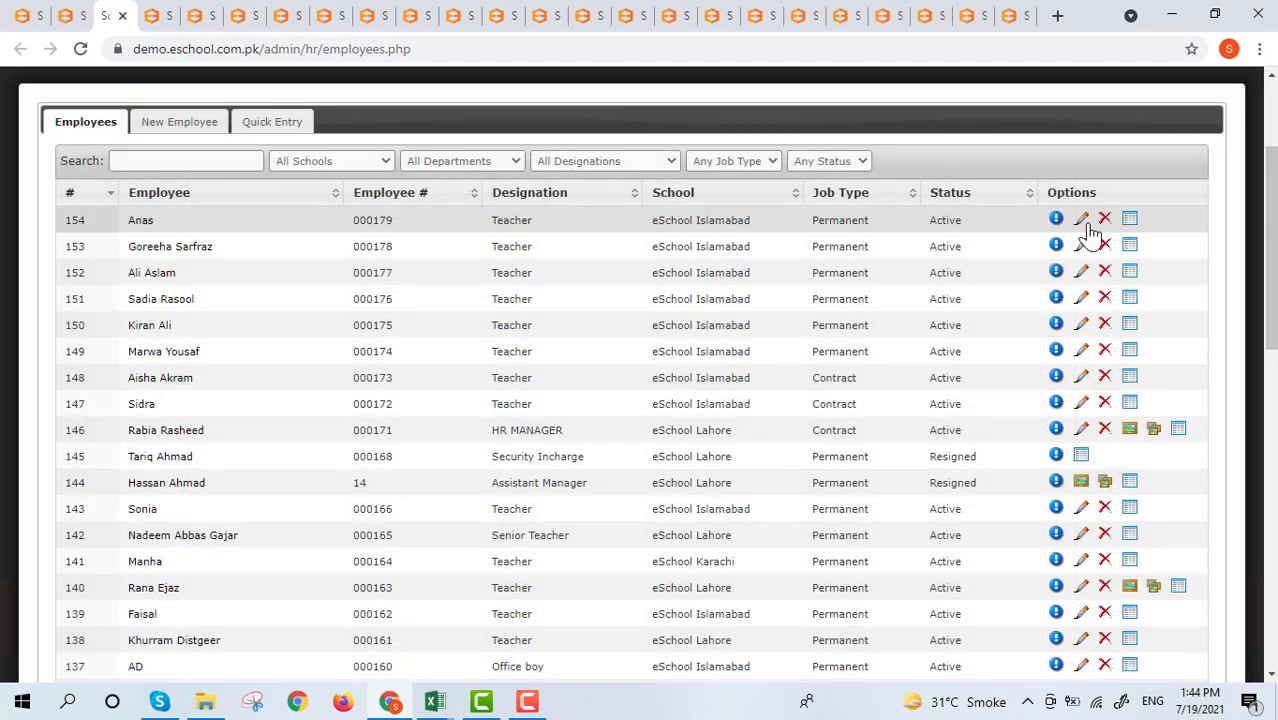
click(1080, 225)
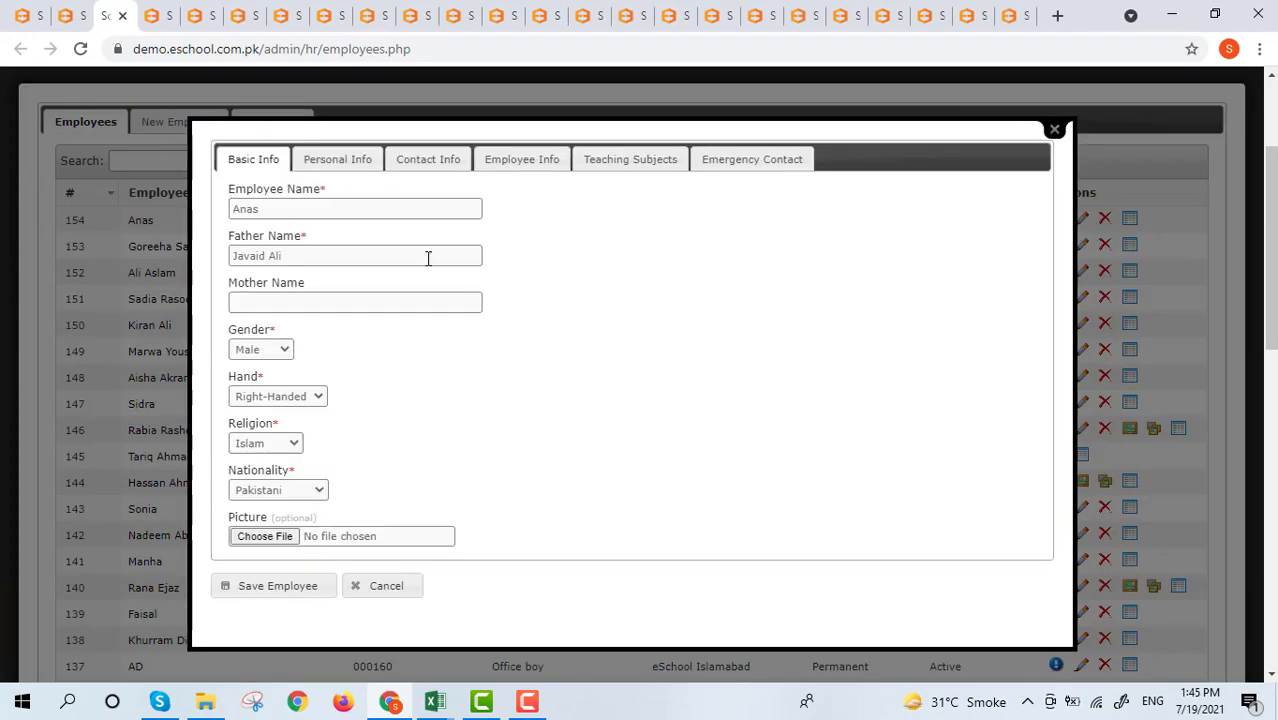
click(1055, 129)
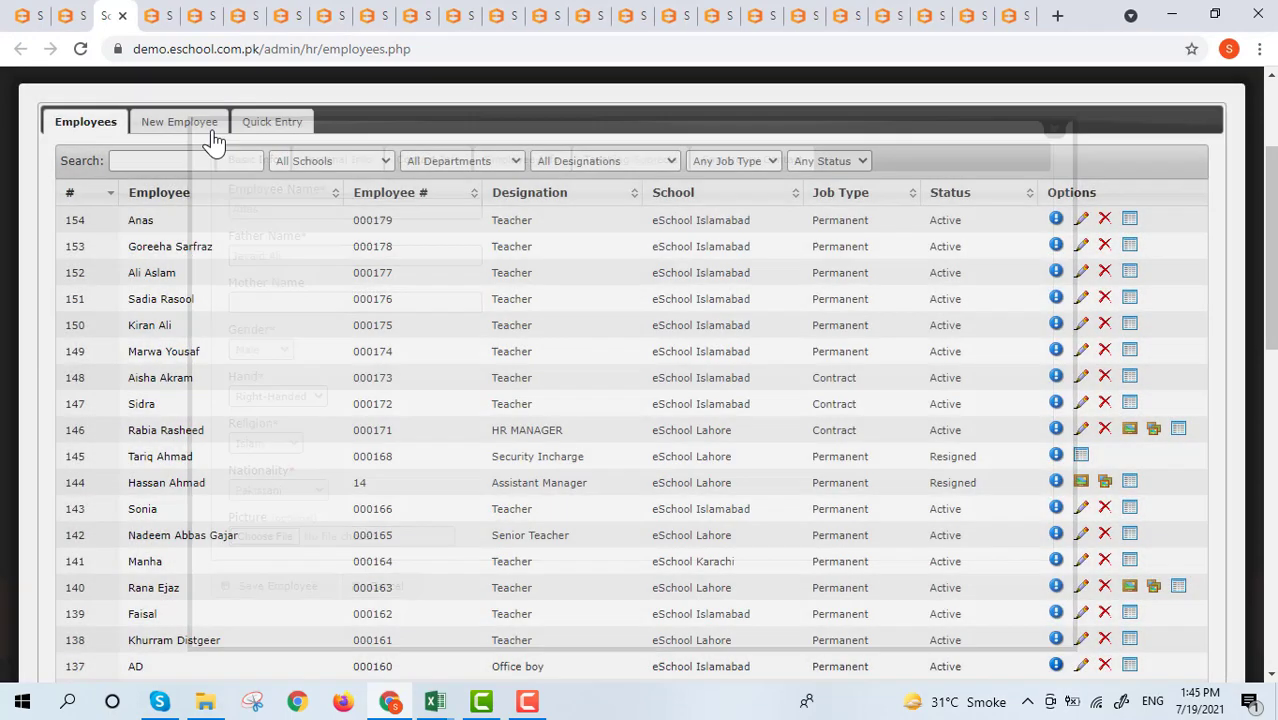
Open the profile of the employee in row 139 and view the Profile, Subjects, Education and Experience sections.
click(142, 613)
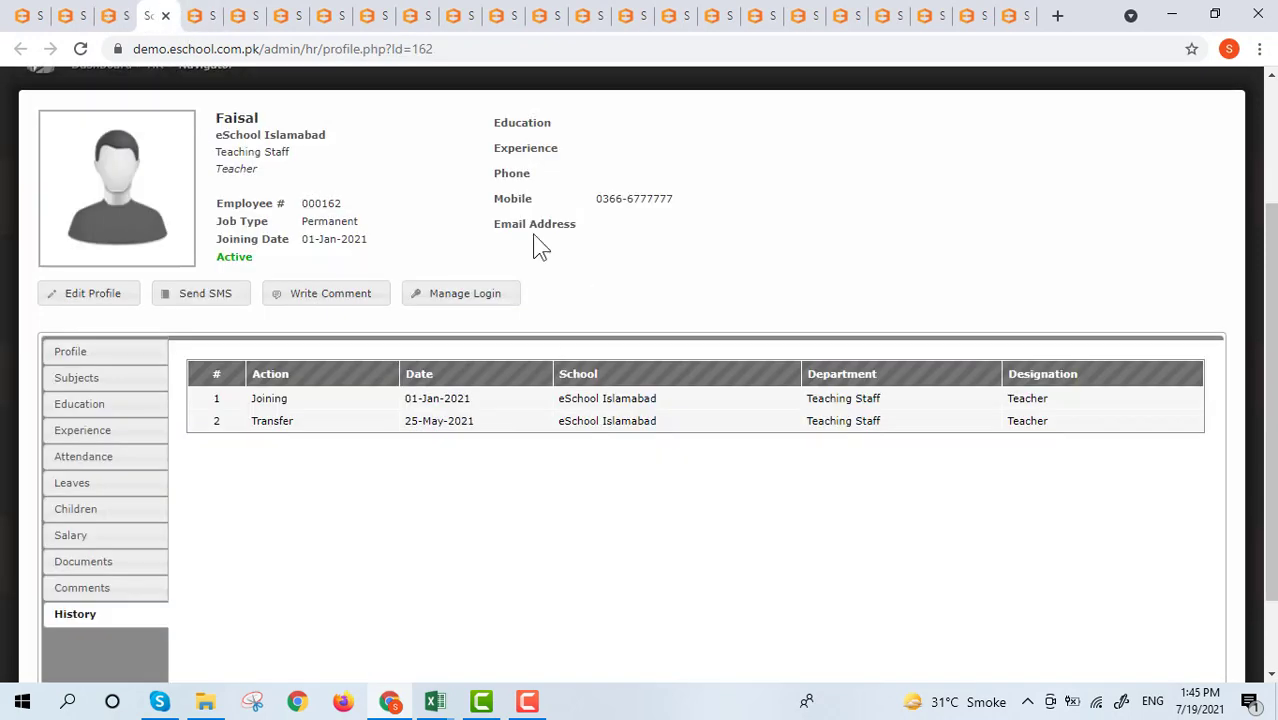
click(112, 355)
scroll(337, 308, down, 2)
scroll(460, 337, up, 2)
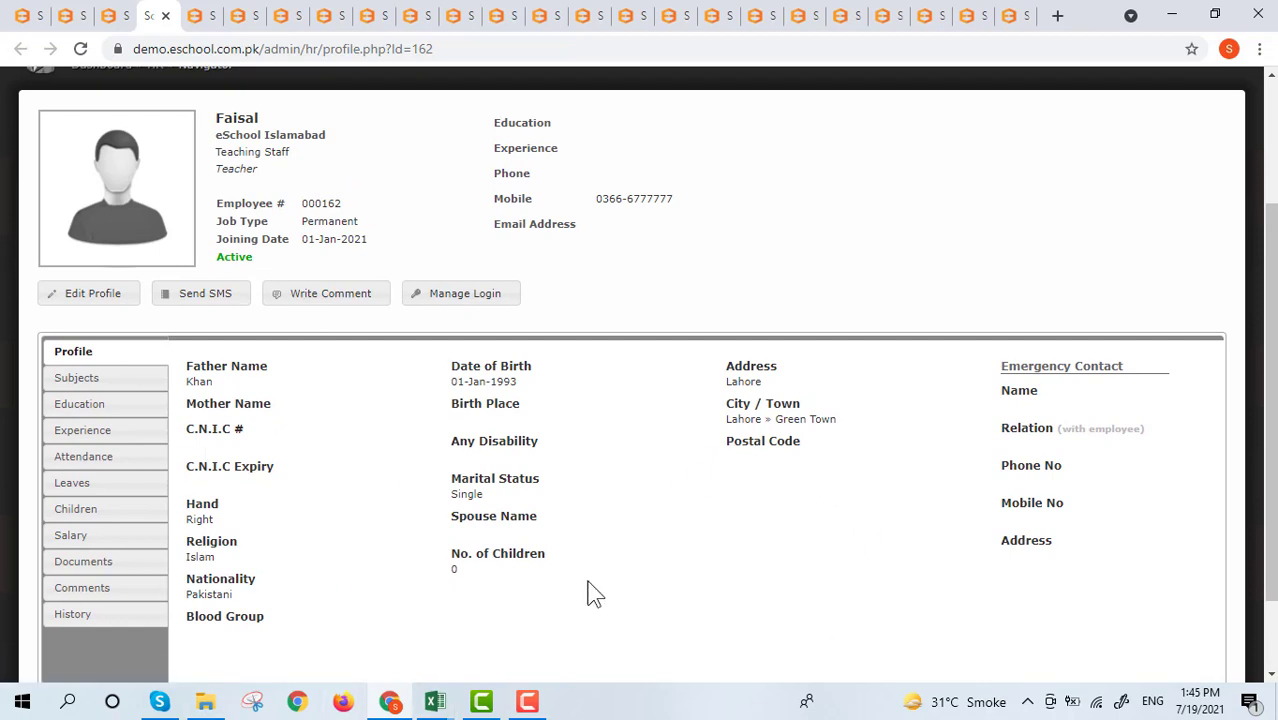
click(85, 381)
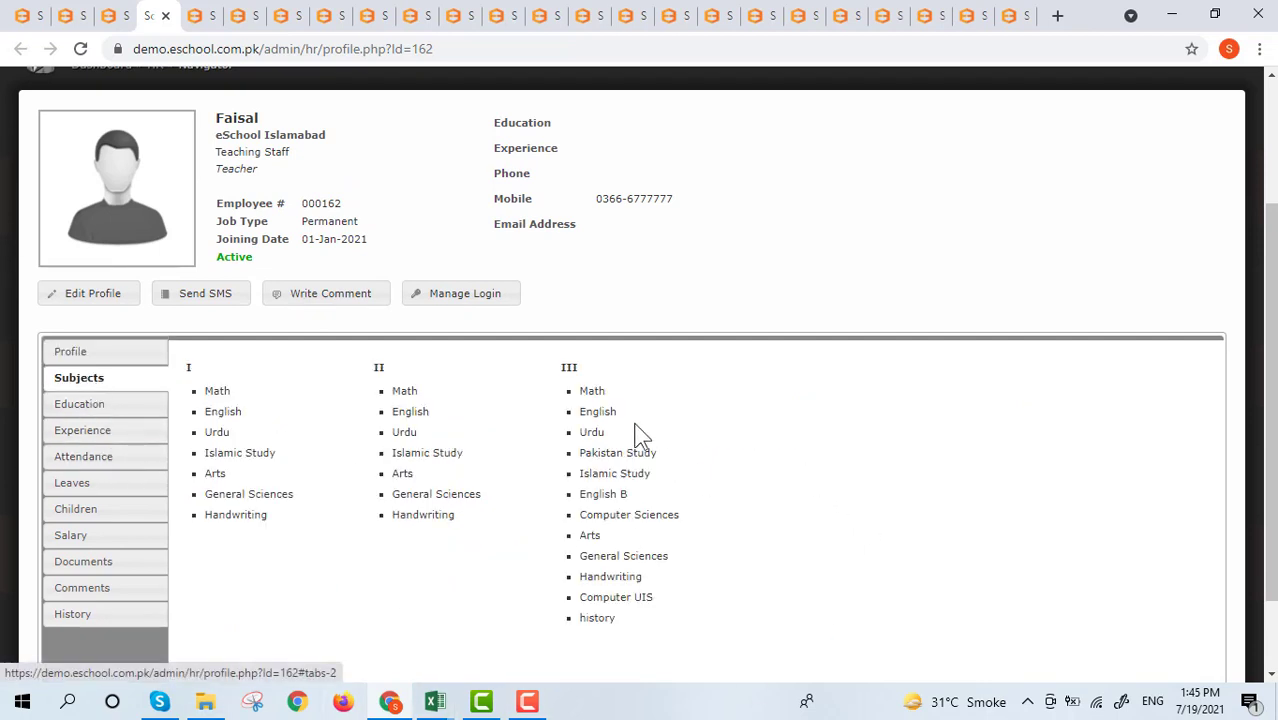
click(144, 411)
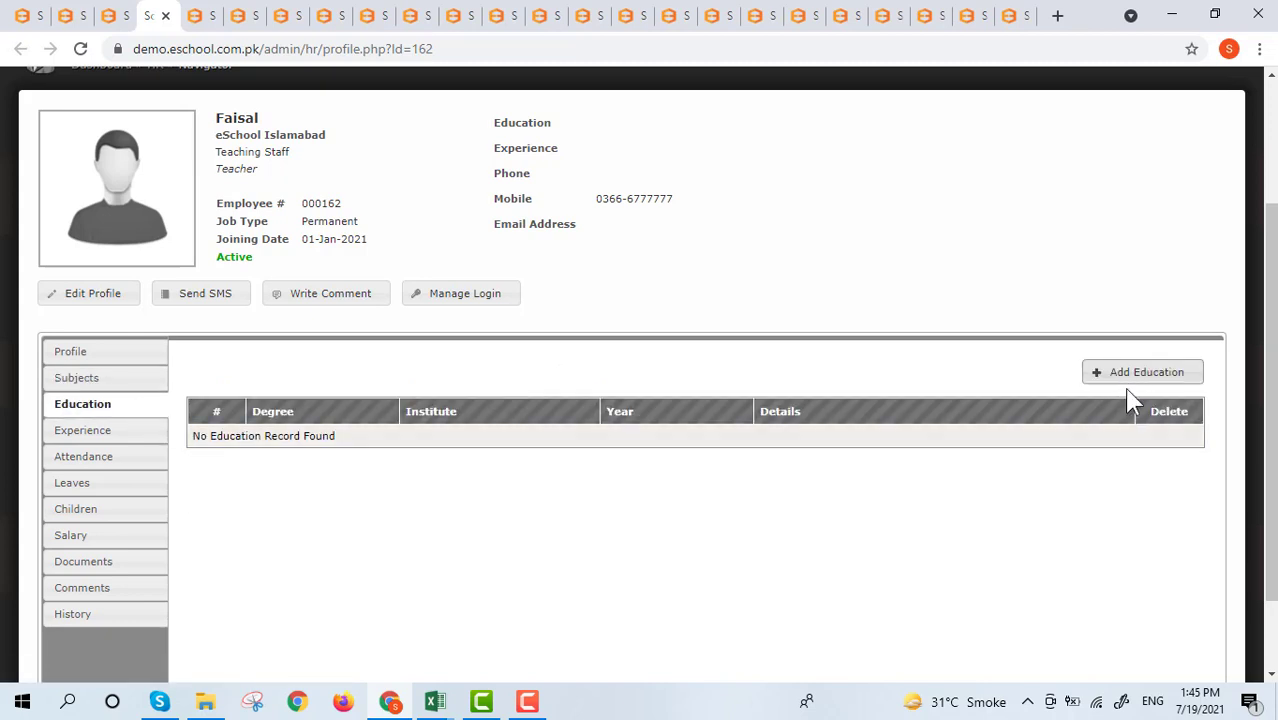
click(110, 431)
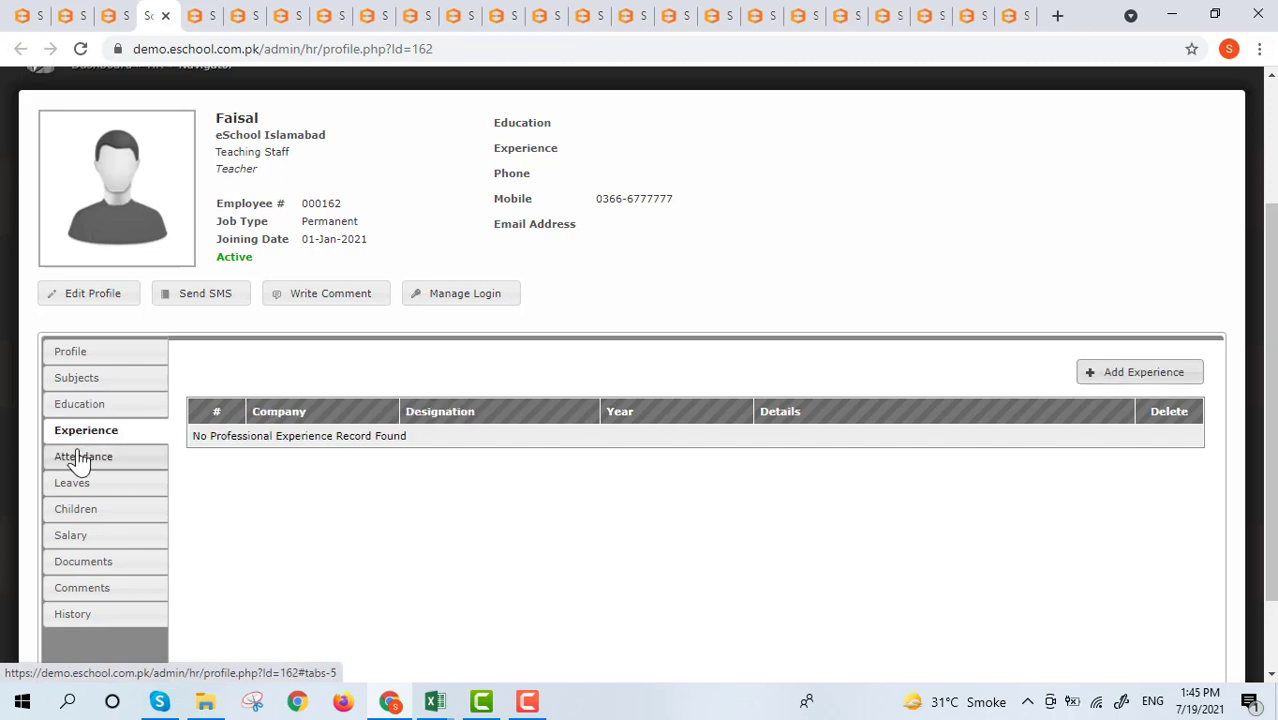
Examine the employee's Attendance, Leaves and Children sections.
click(80, 460)
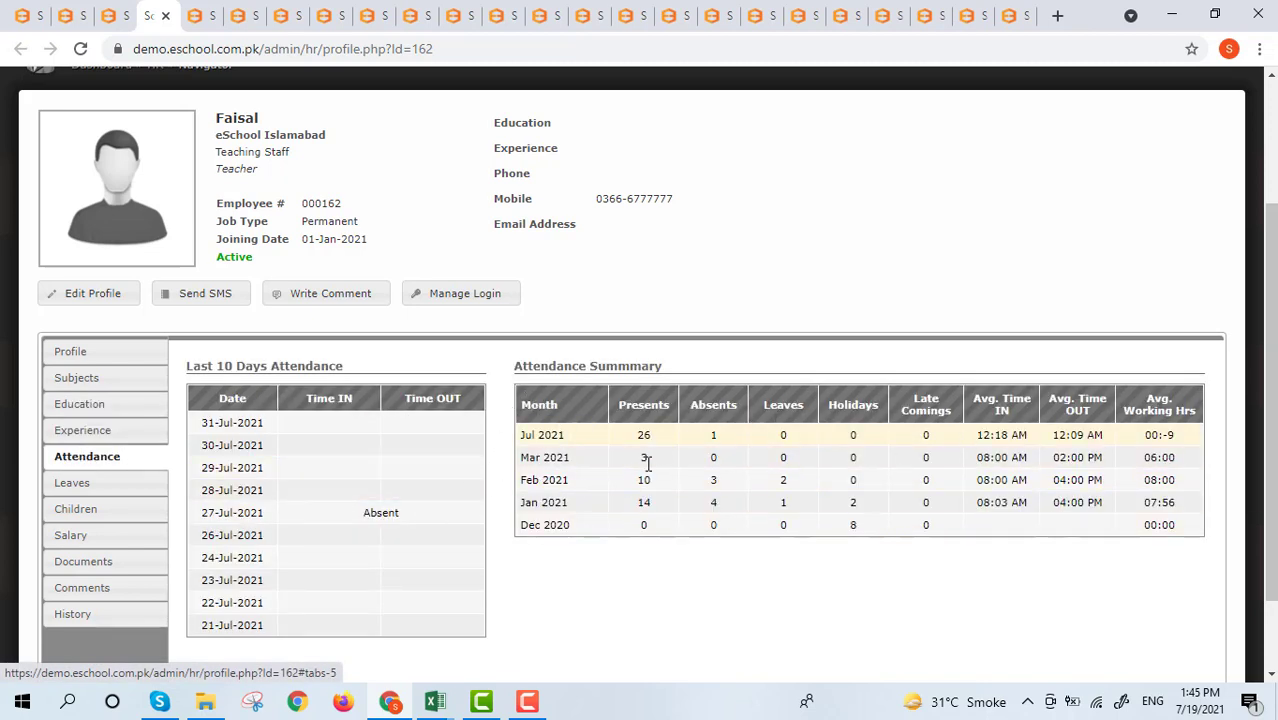
scroll(360, 478, down, 1)
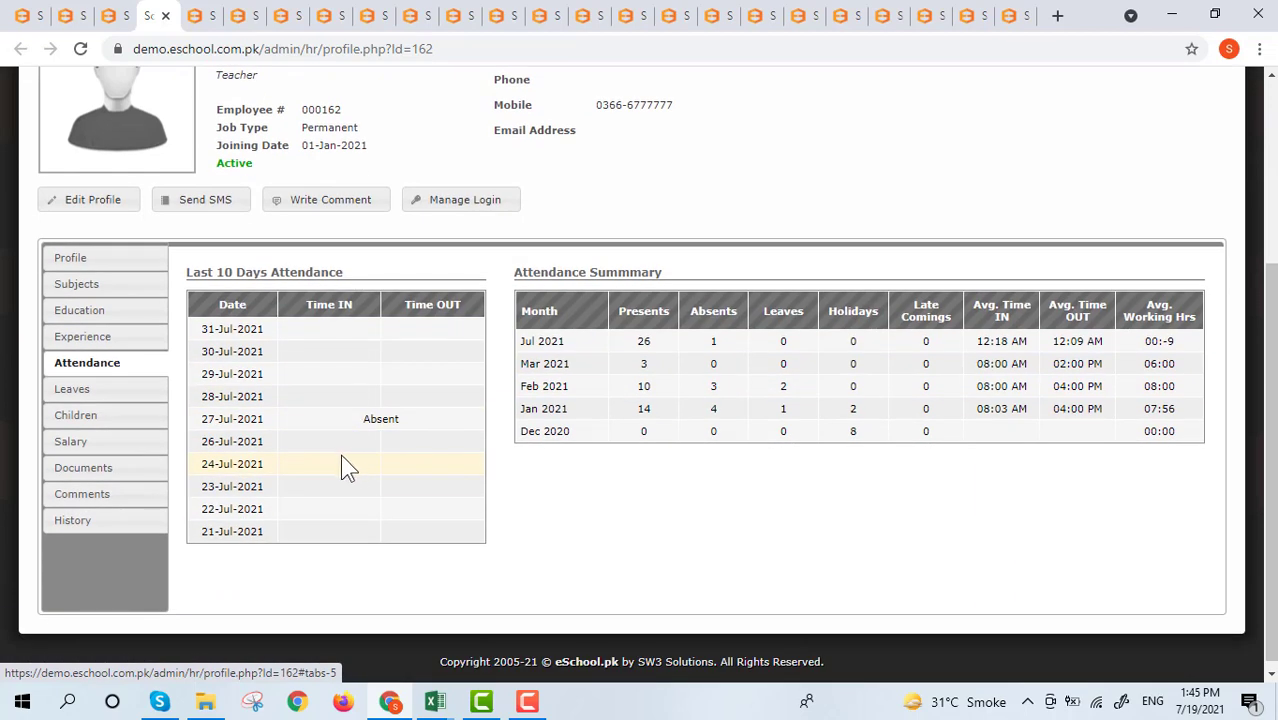
click(148, 393)
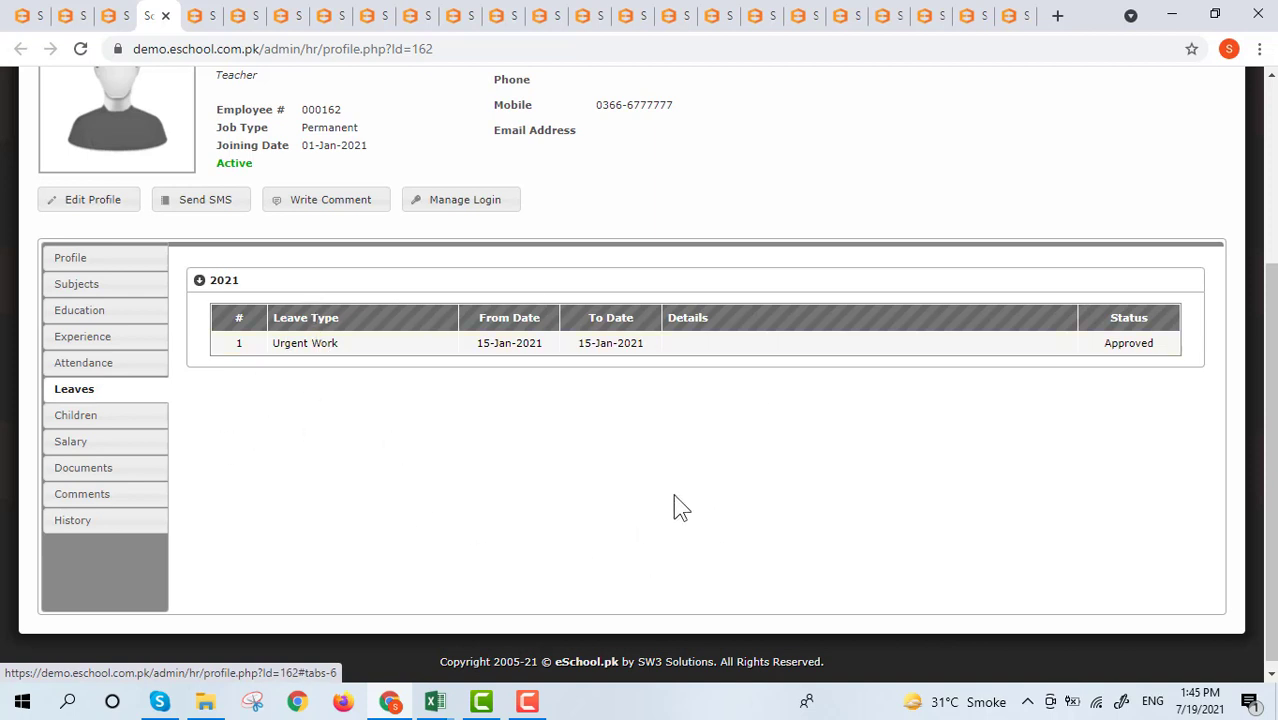
click(82, 420)
View the employee's Salary section and inspect the details of the gross salary record.
click(74, 442)
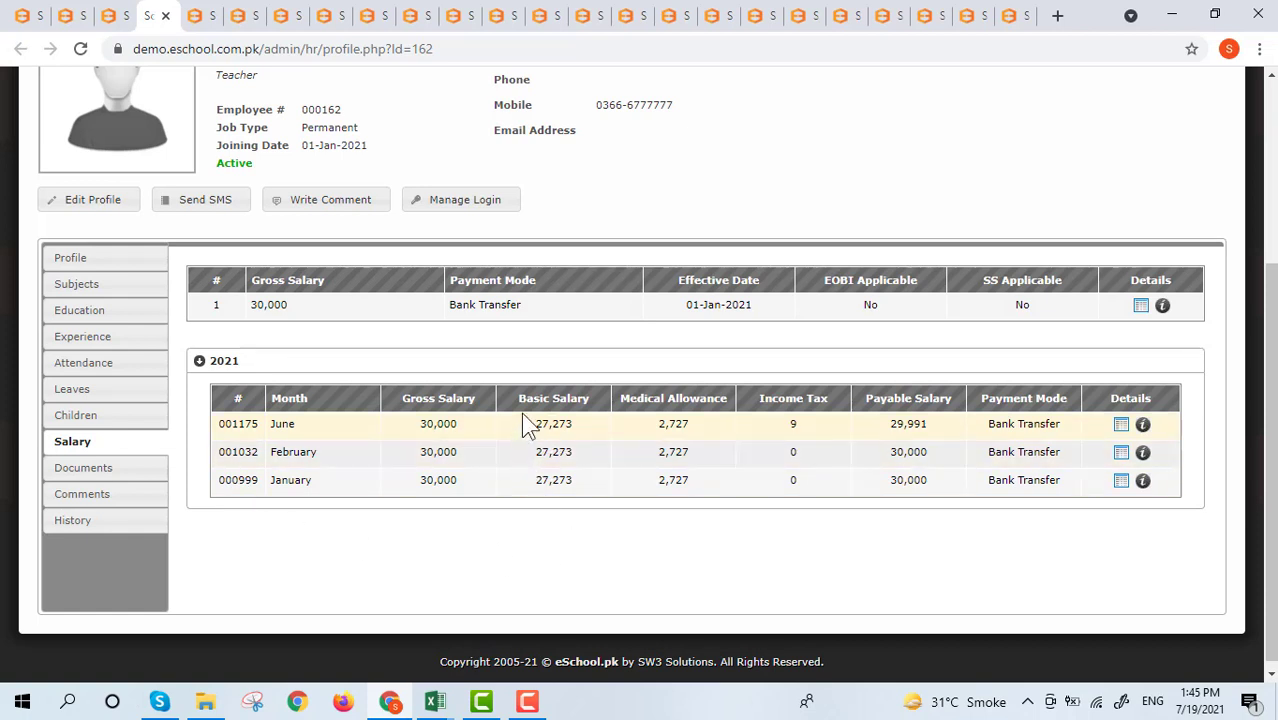
click(1141, 306)
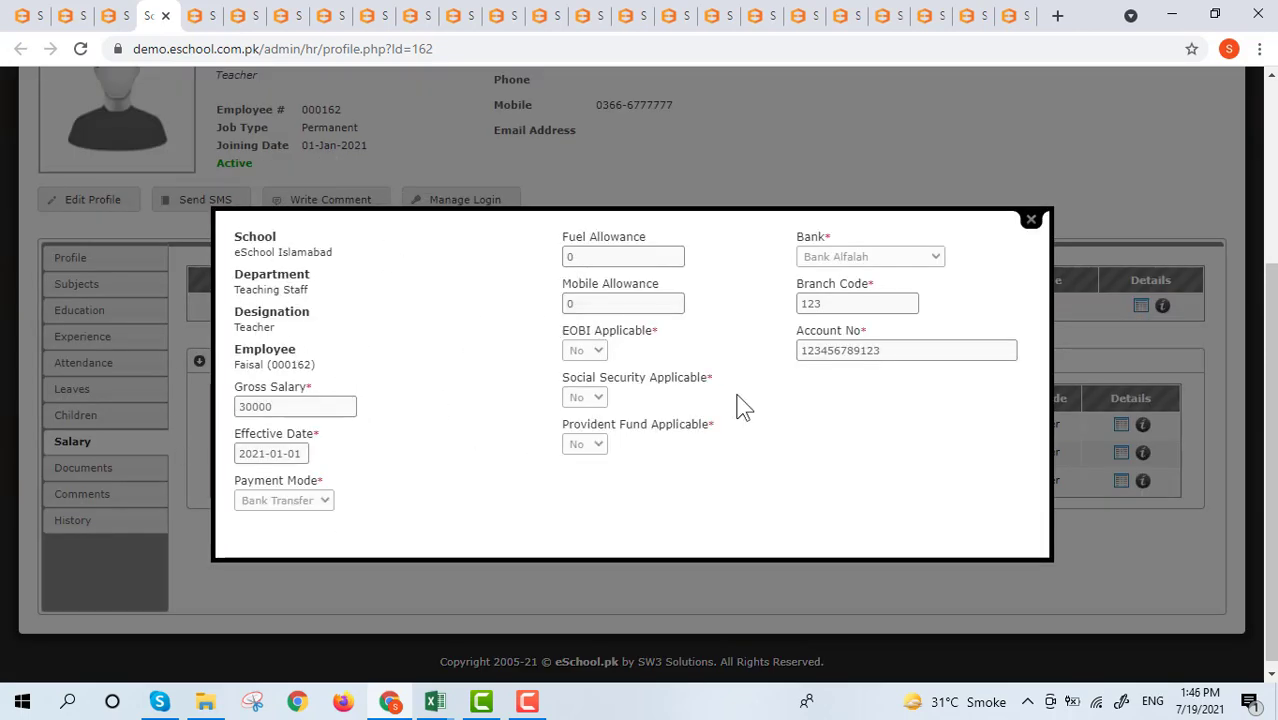
click(1030, 222)
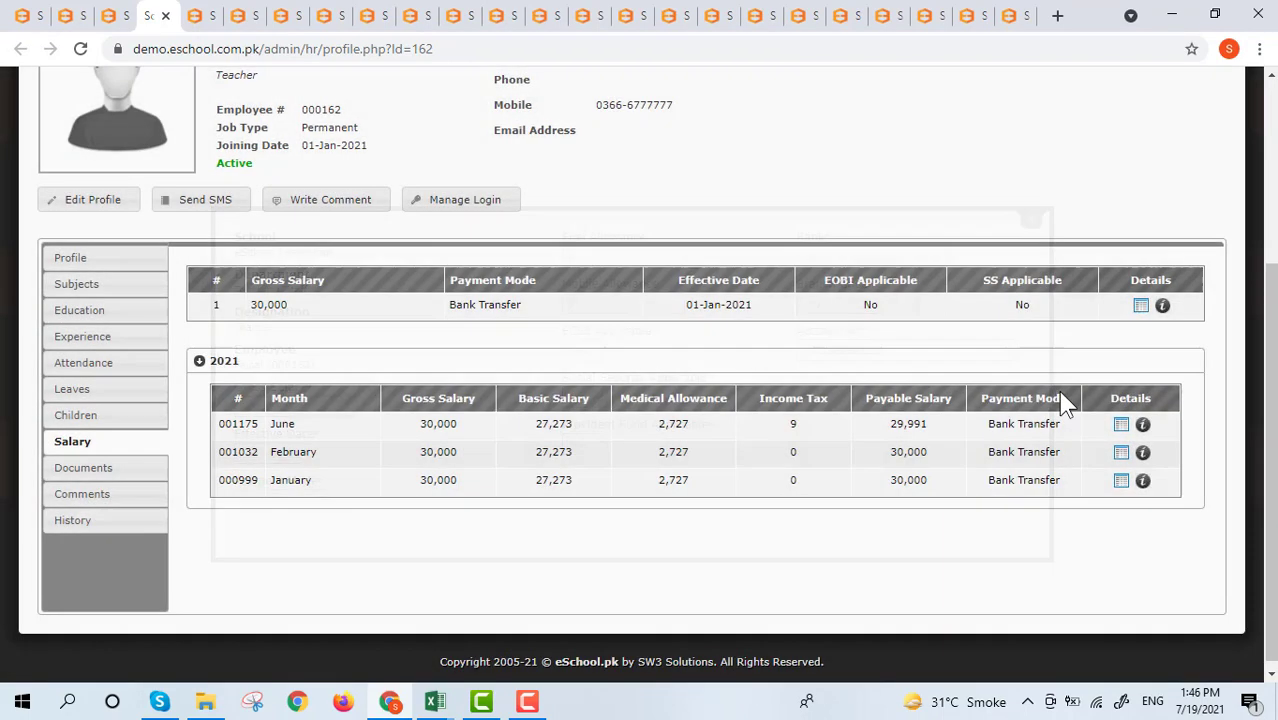
View the employee's Documents section and look at the form for adding a document.
click(84, 470)
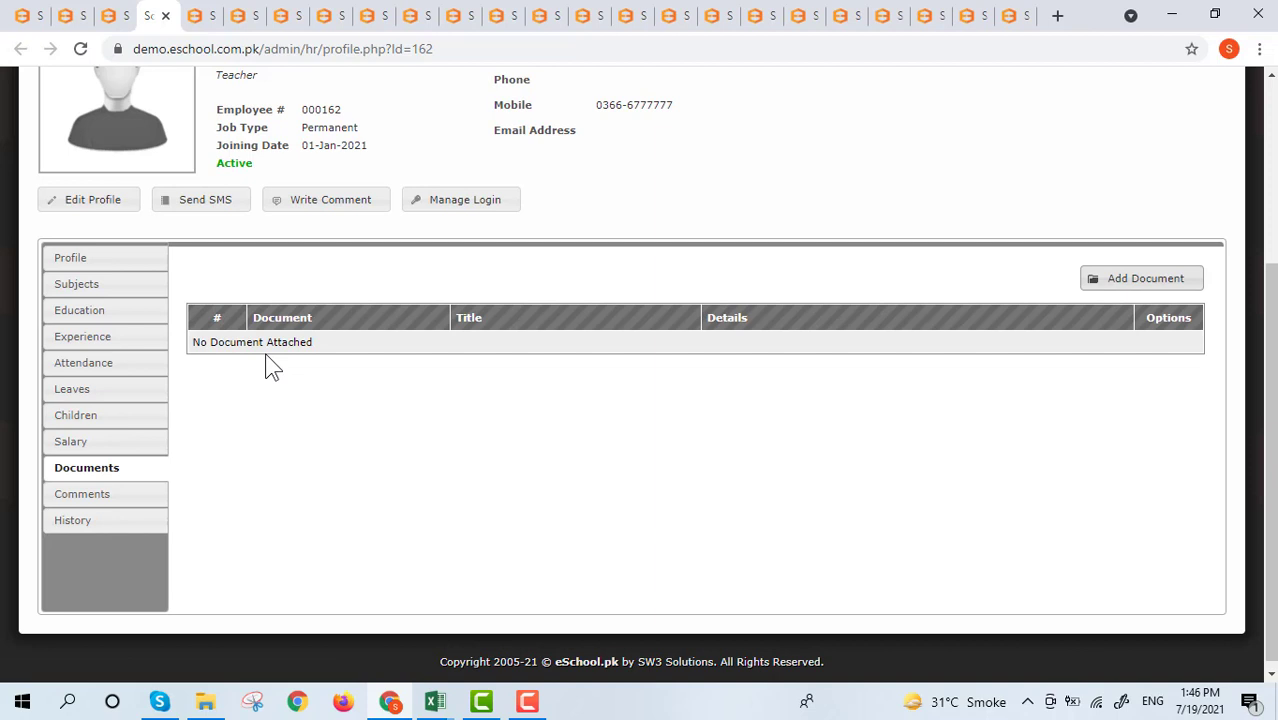
click(1121, 292)
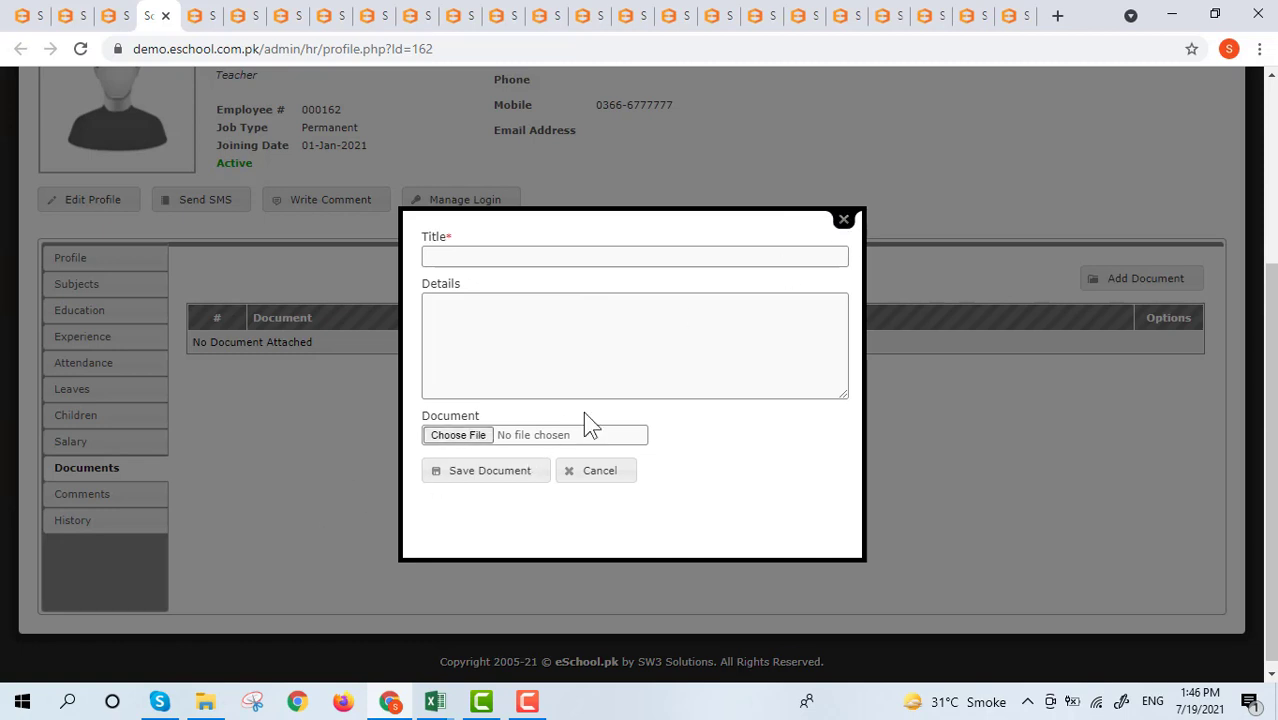
click(842, 224)
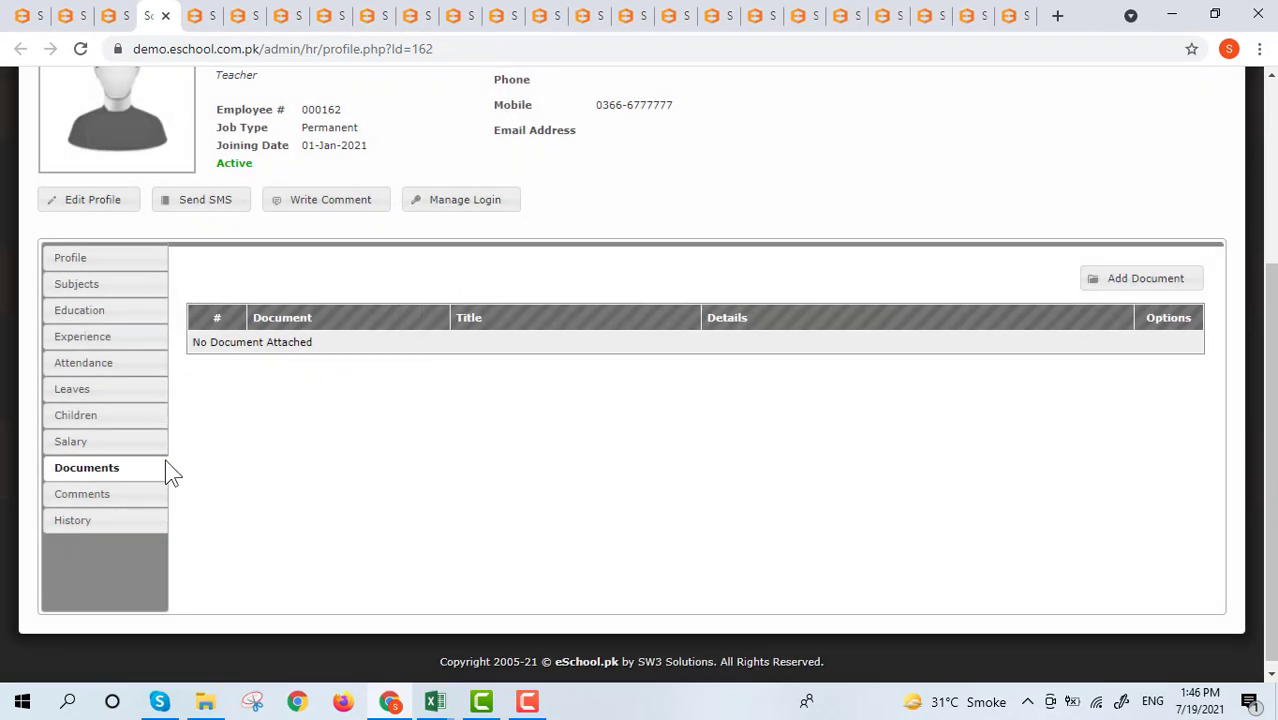
View the Comments section with its comment entry form, and examine the employee's History section.
click(157, 498)
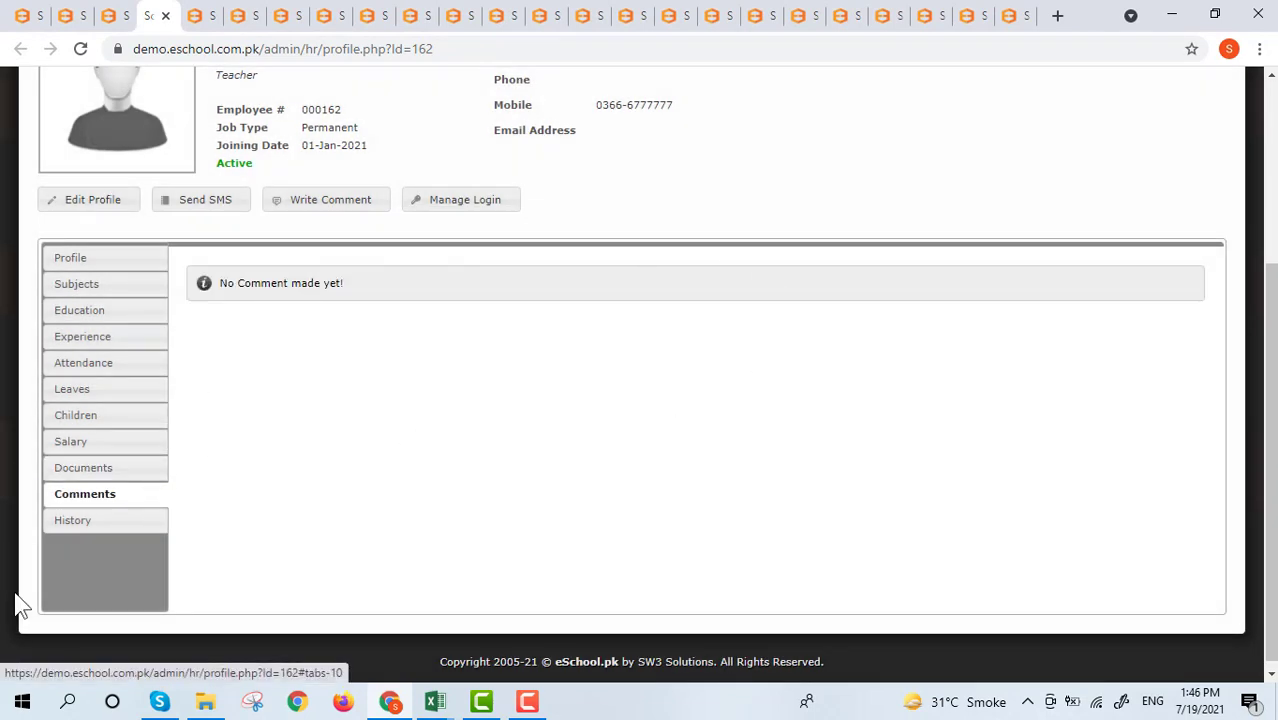
click(305, 203)
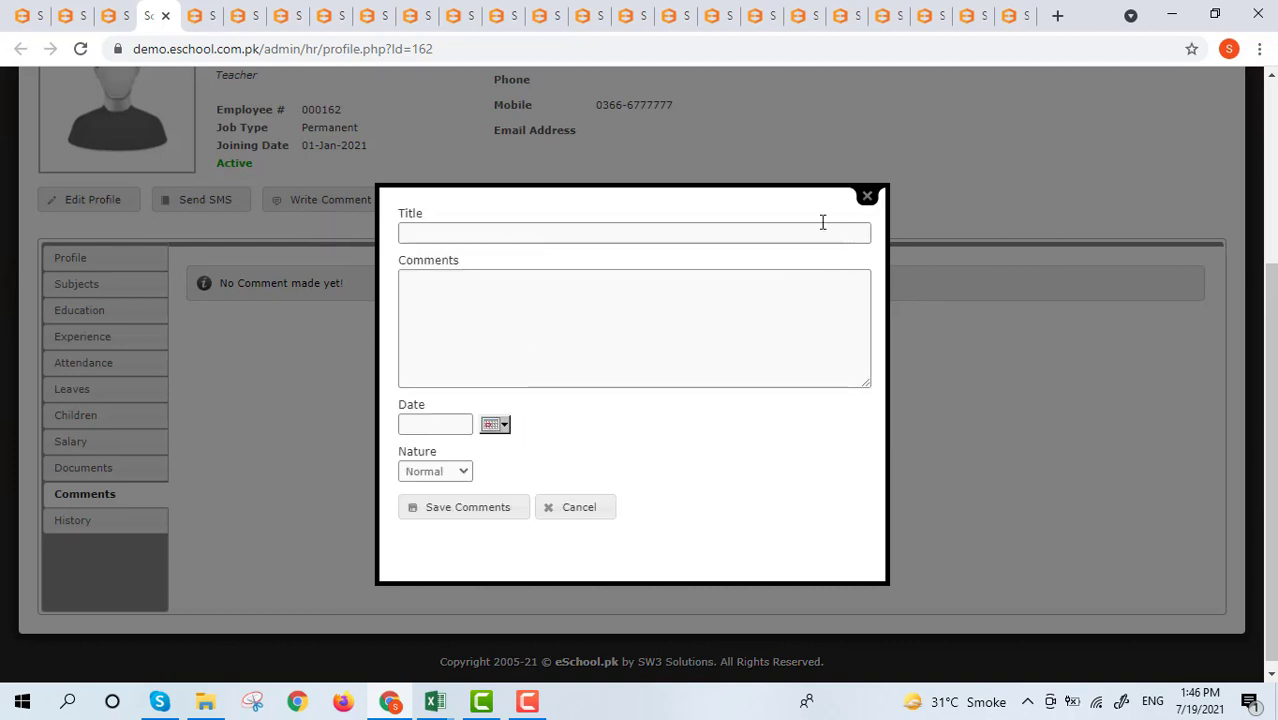
click(866, 197)
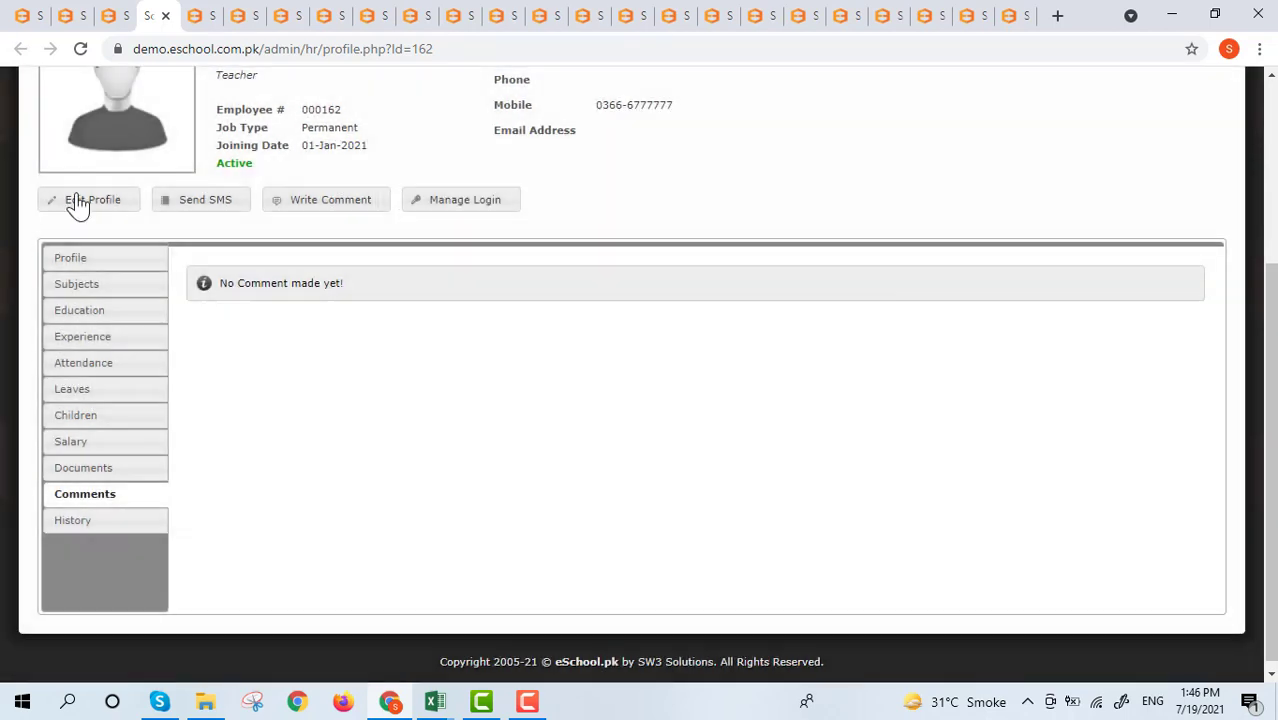
click(102, 522)
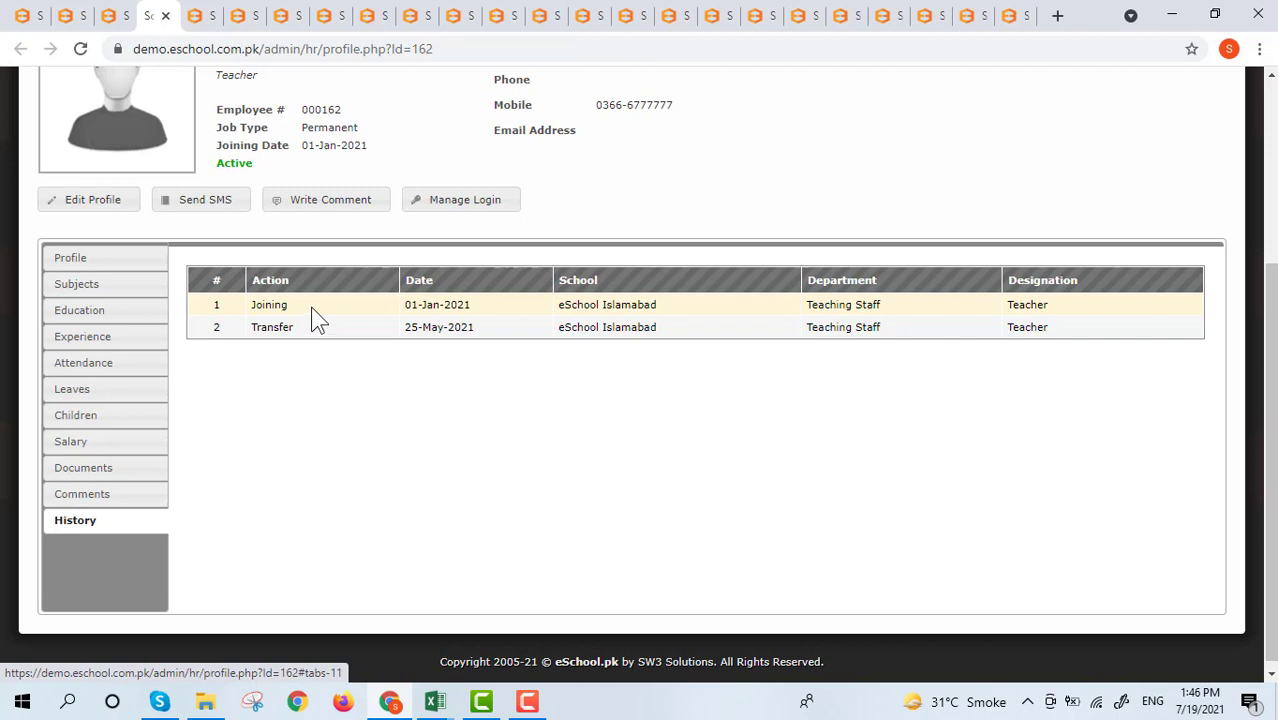
Open the employee's profile for editing, look through its sections from Basic Info to Emergency Contact, and close it without saving.
scroll(257, 294, up, 1)
click(93, 294)
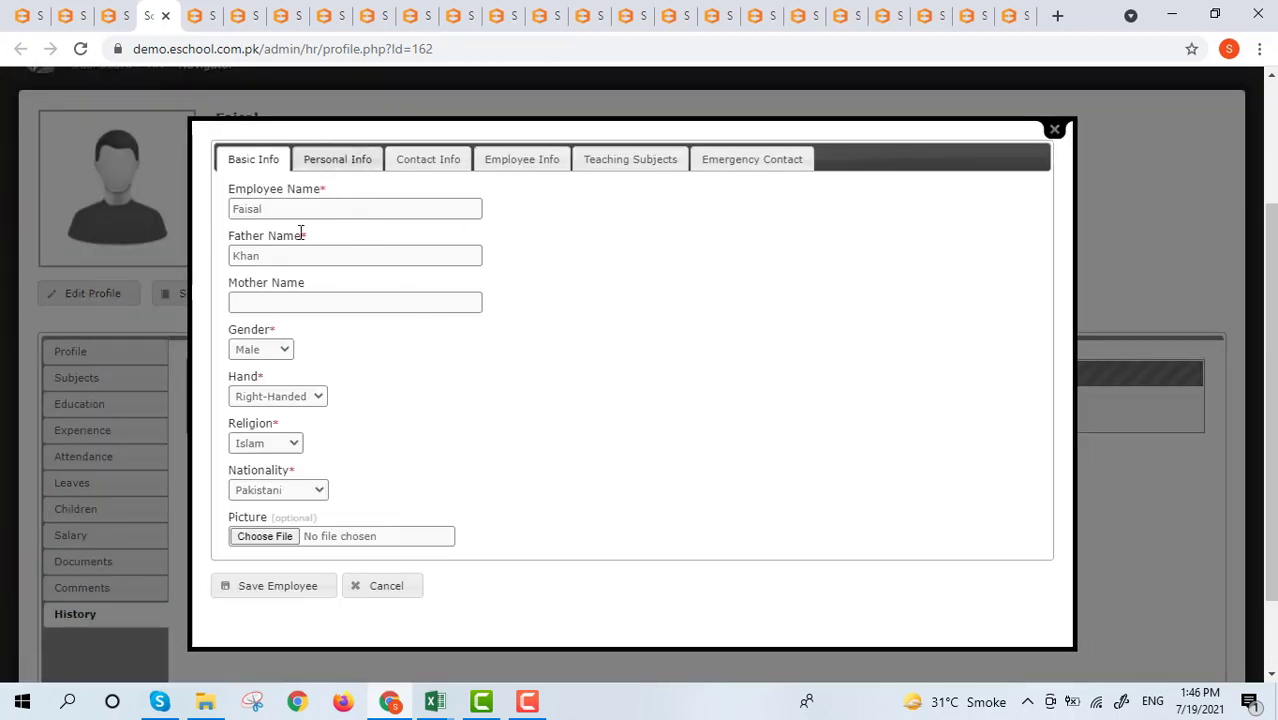
click(360, 168)
click(443, 170)
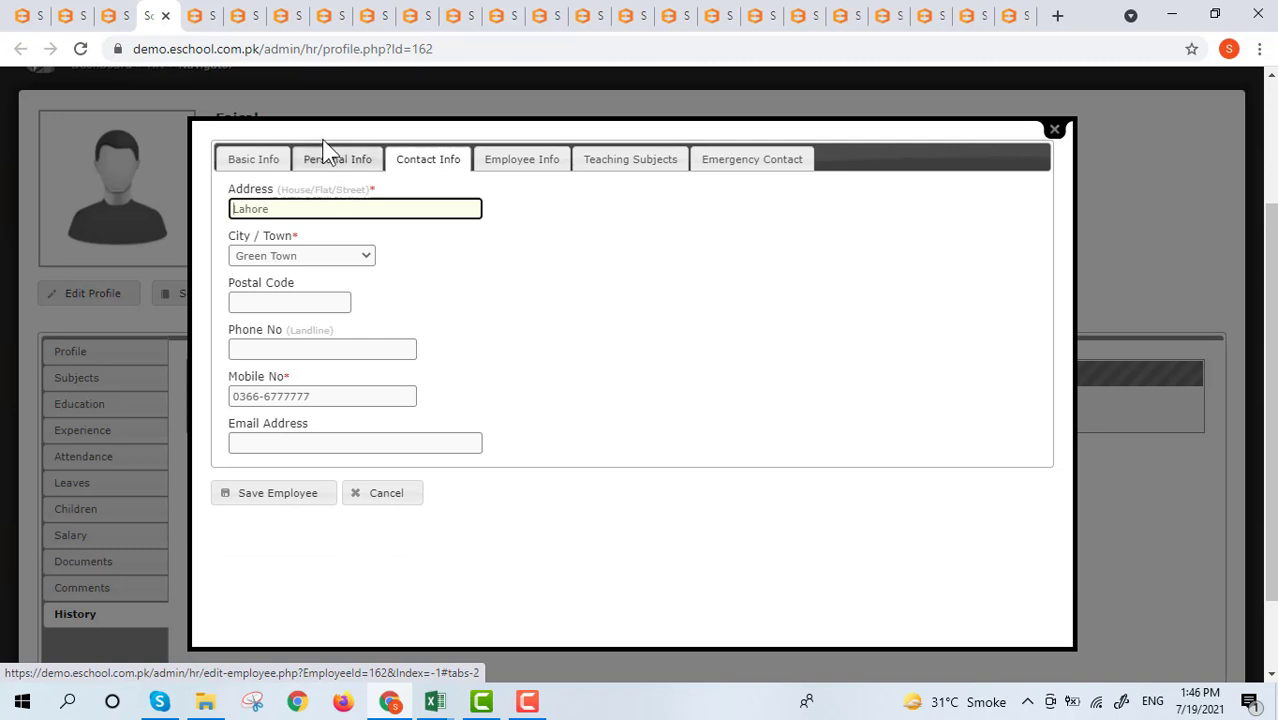
click(553, 160)
click(656, 163)
click(776, 163)
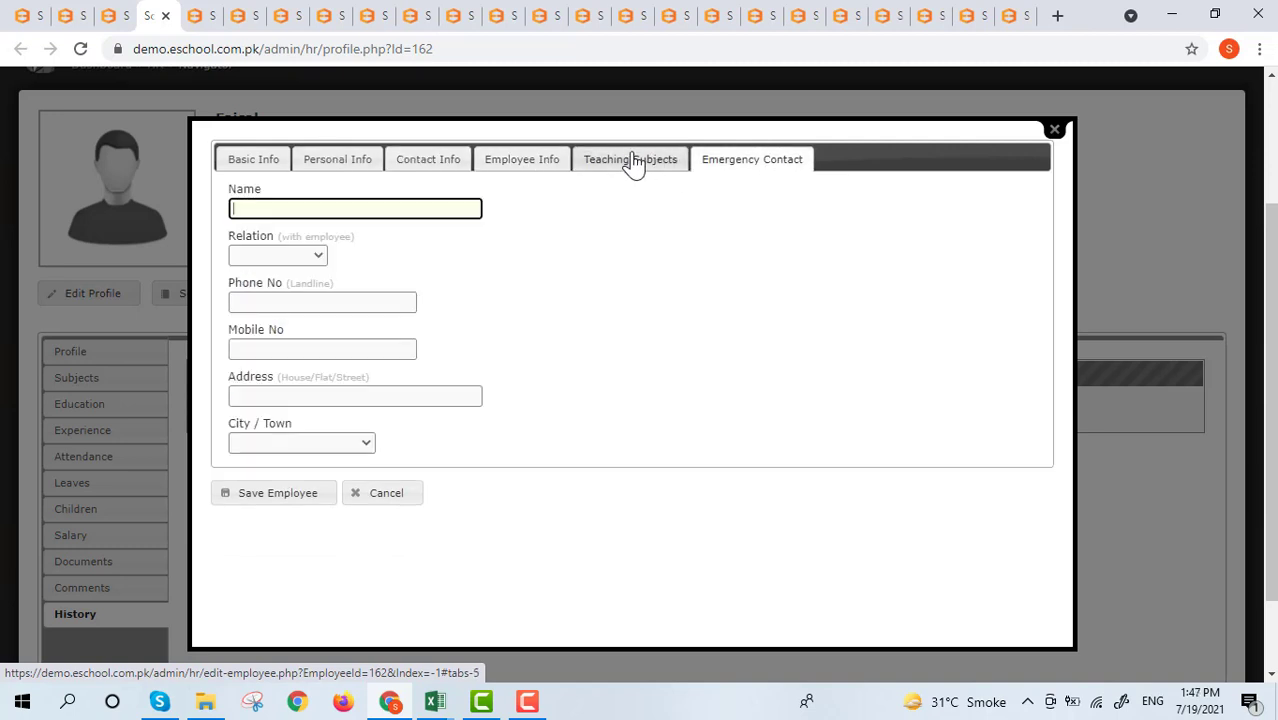
click(630, 160)
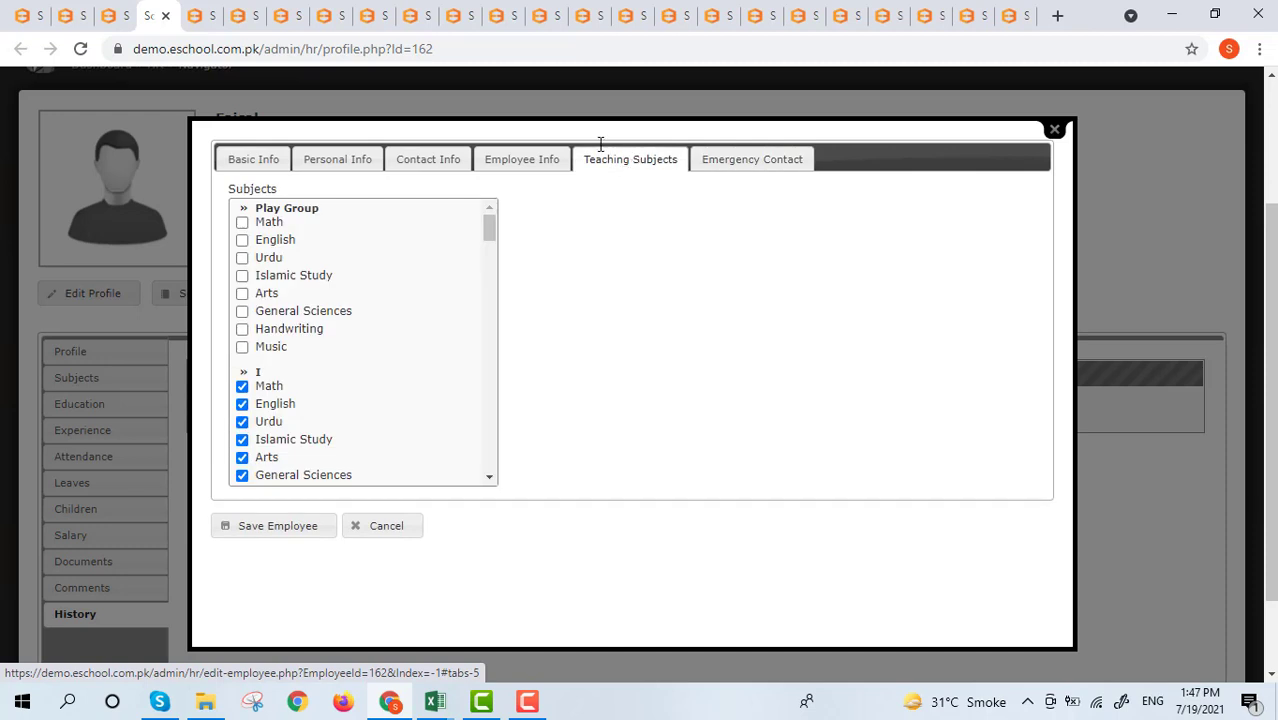
click(230, 163)
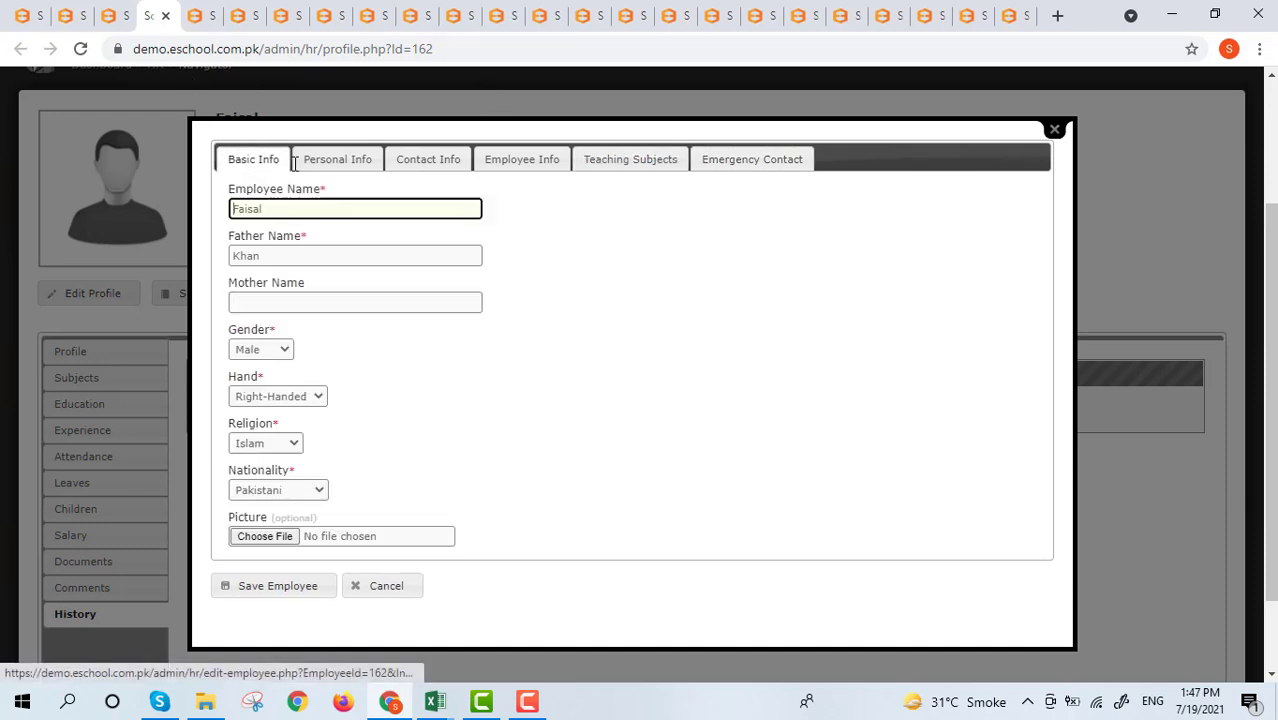
click(1050, 126)
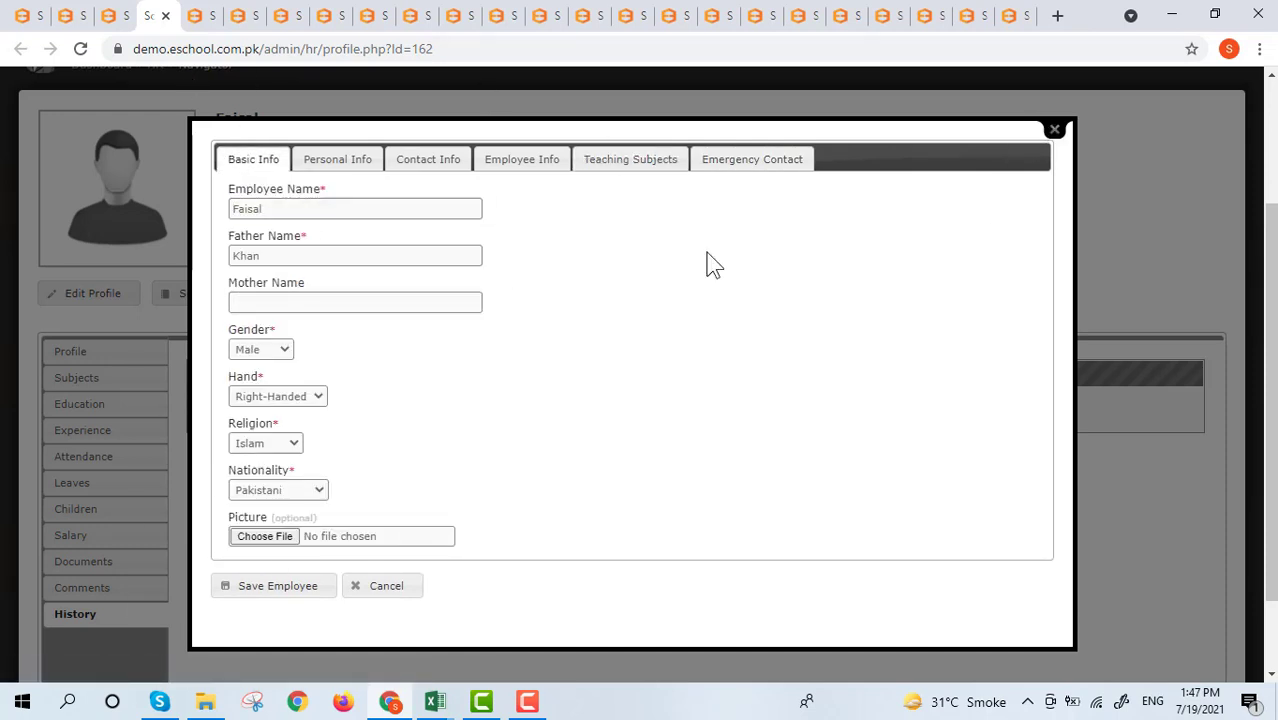
click(1056, 129)
Look at the form for sending an SMS to the employee and close it without writing a message.
click(205, 297)
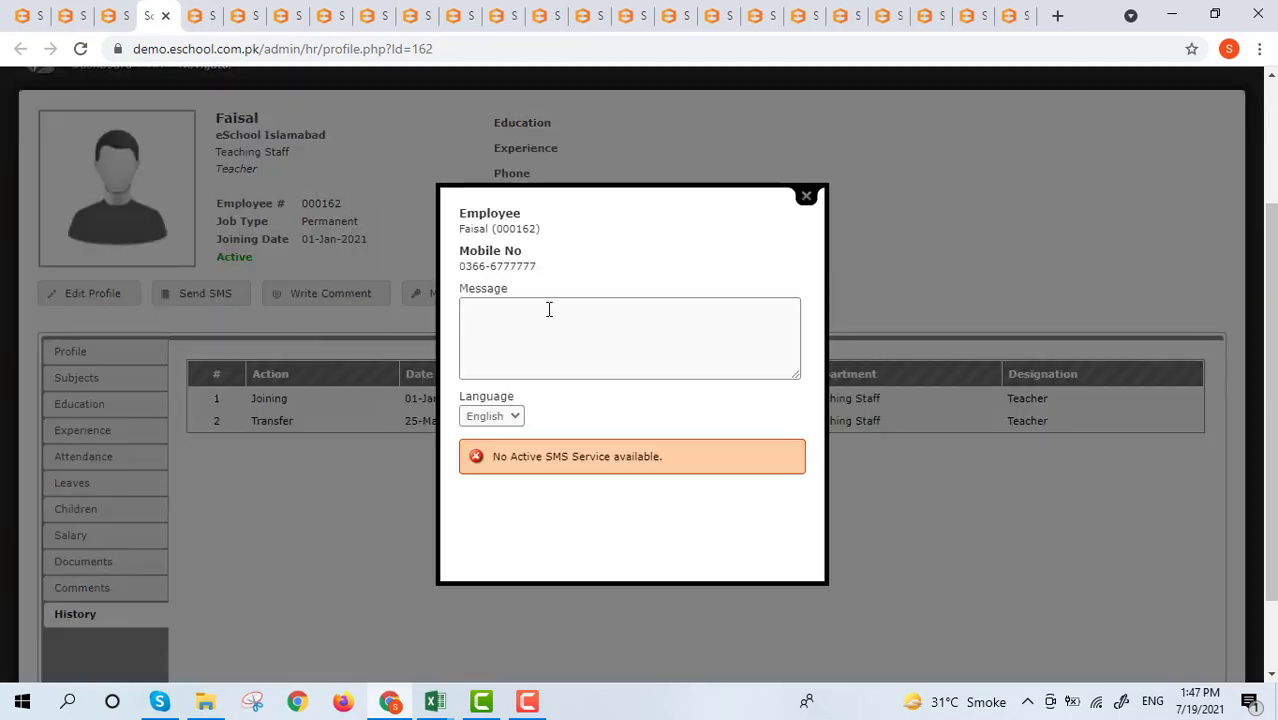
click(508, 320)
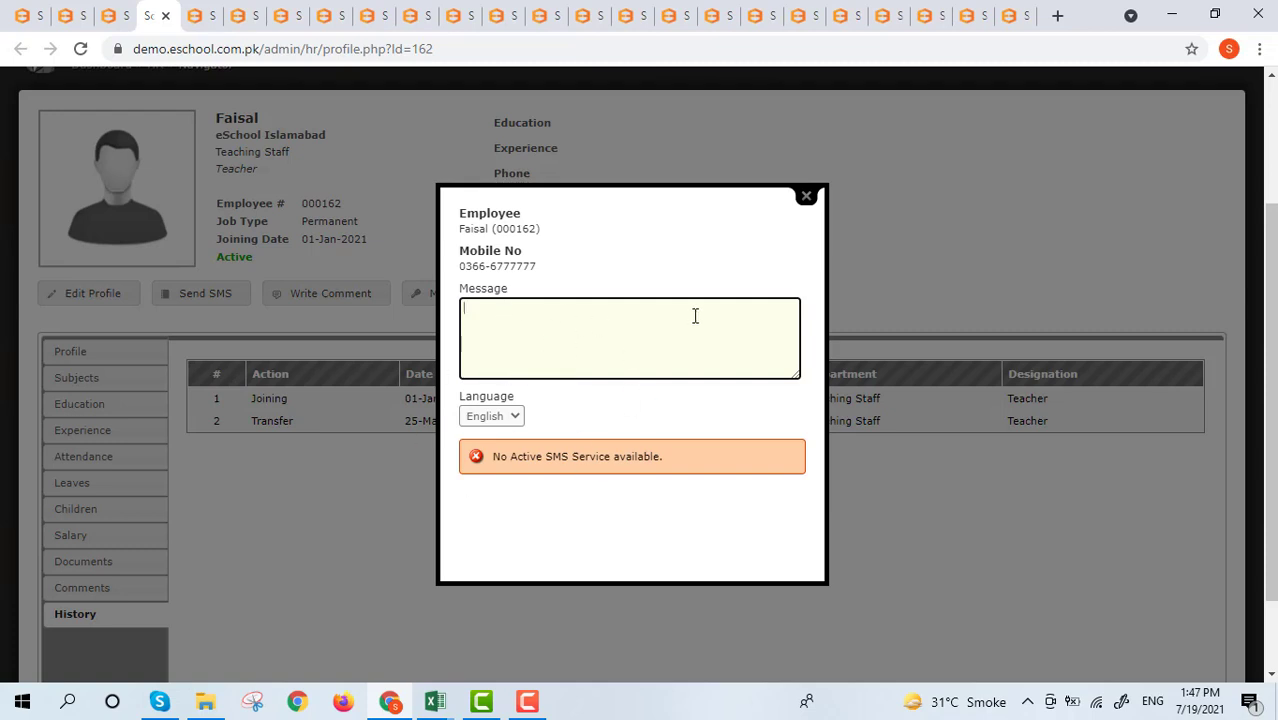
click(806, 196)
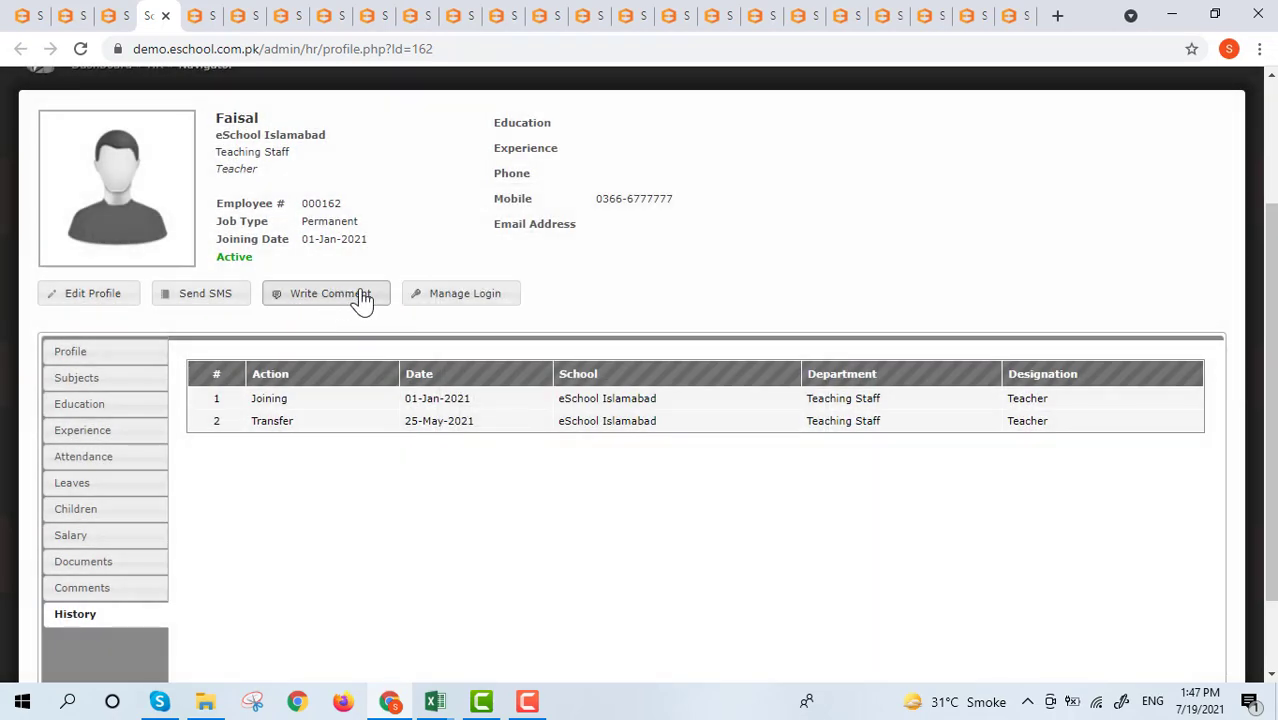
Look over the employee's login settings form twice, viewing the Subjects section in between, and close the form without saving.
click(468, 298)
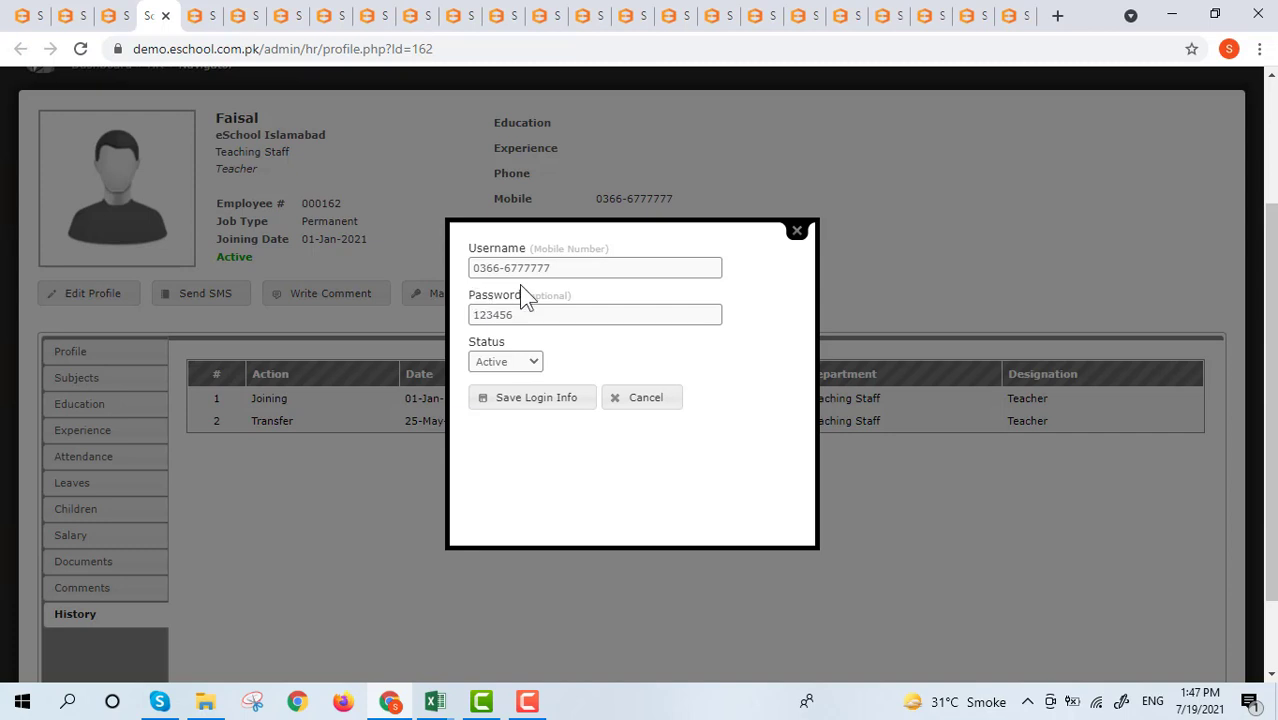
drag(550, 268, 469, 268)
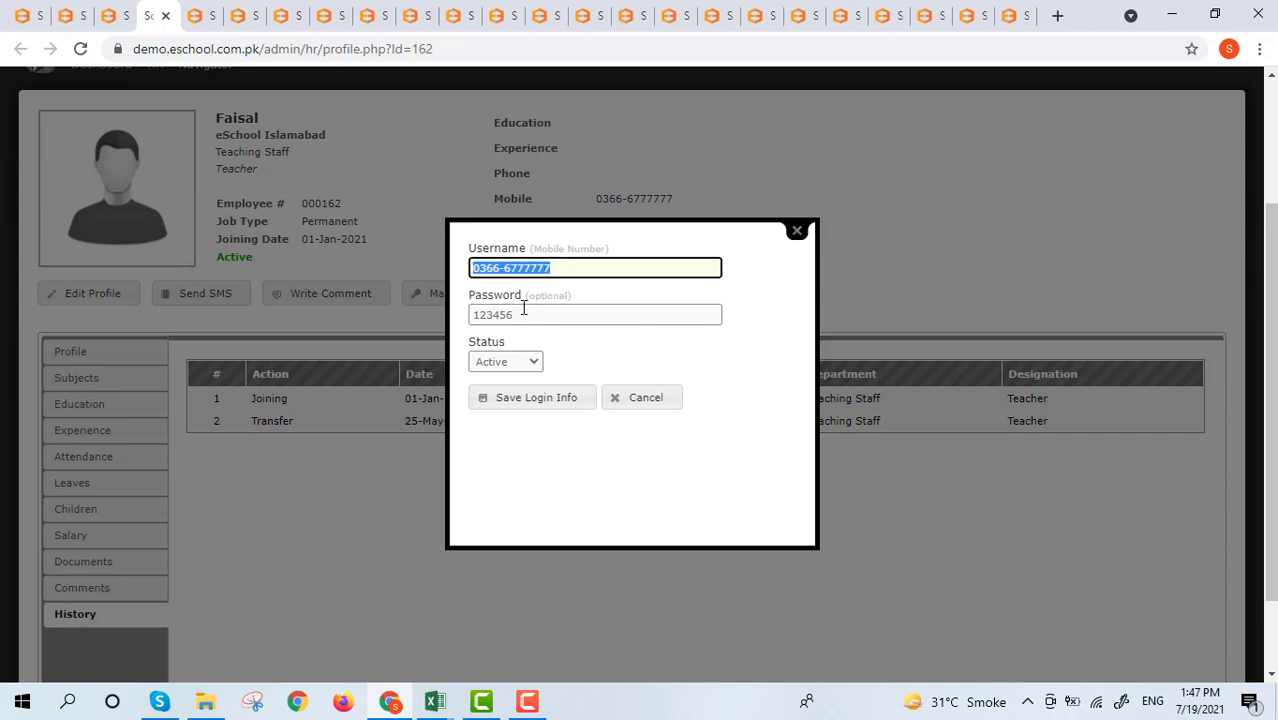
drag(523, 313, 469, 315)
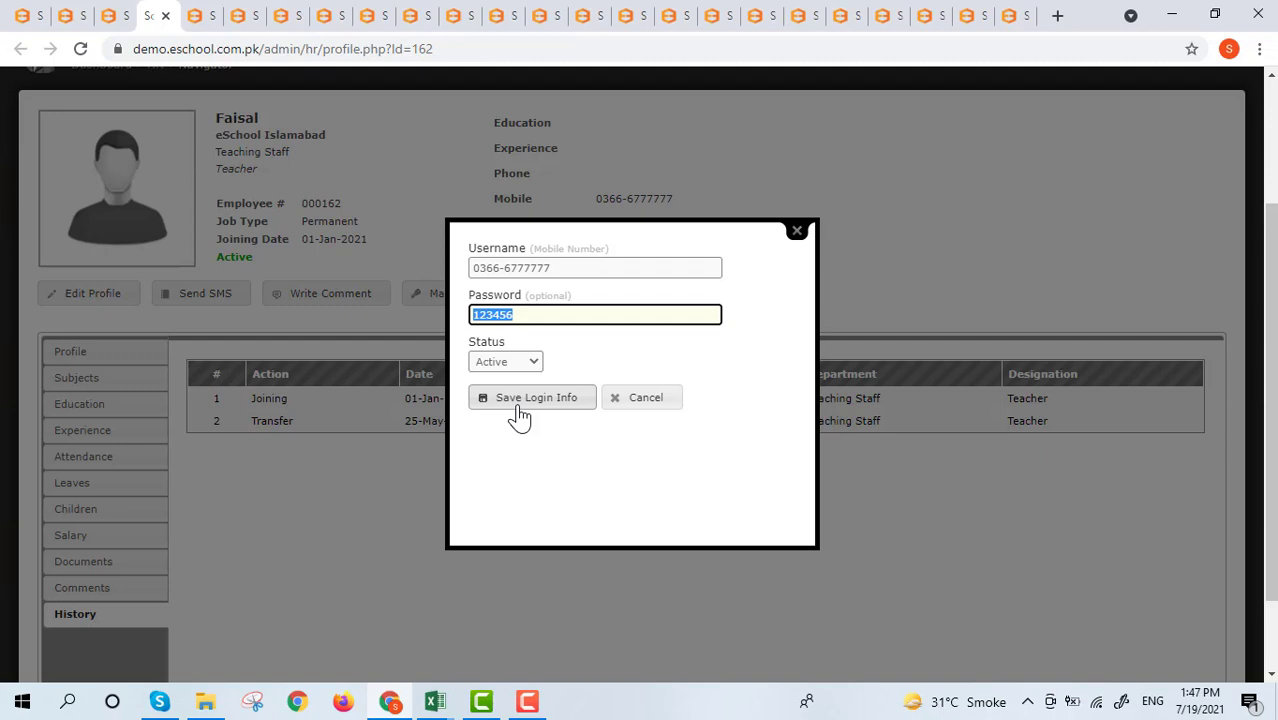
click(796, 233)
click(101, 381)
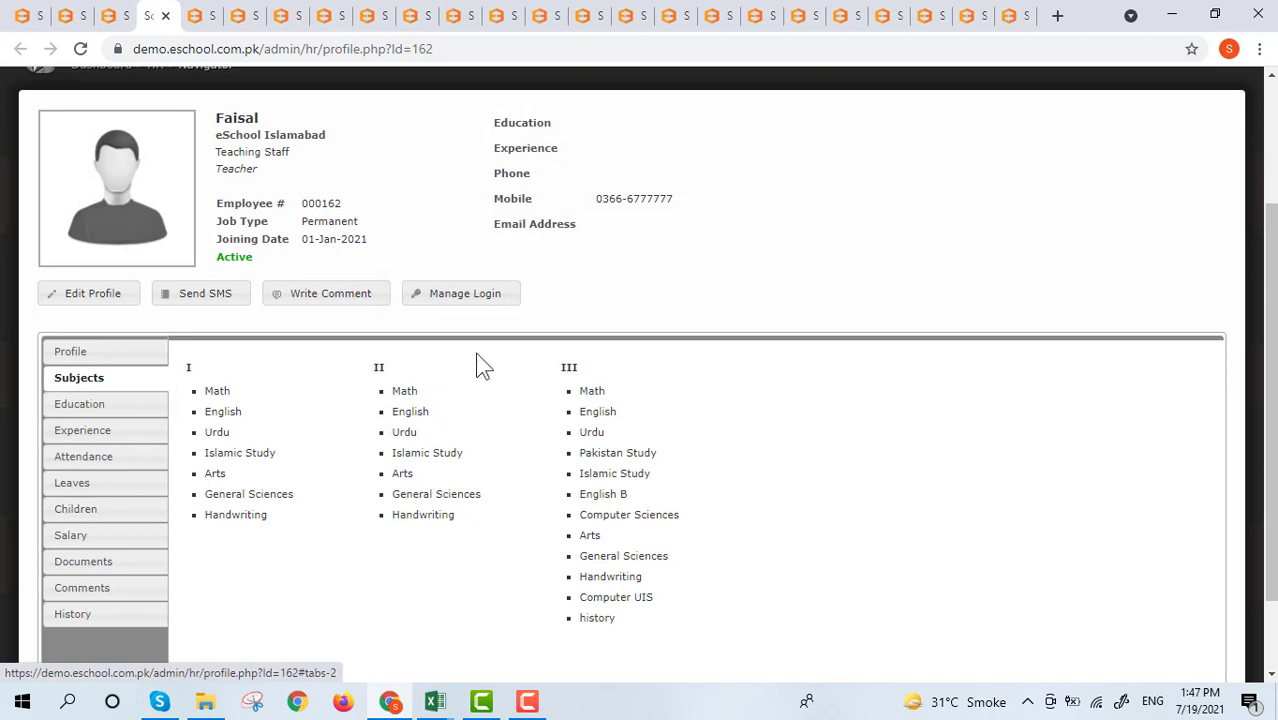
click(468, 302)
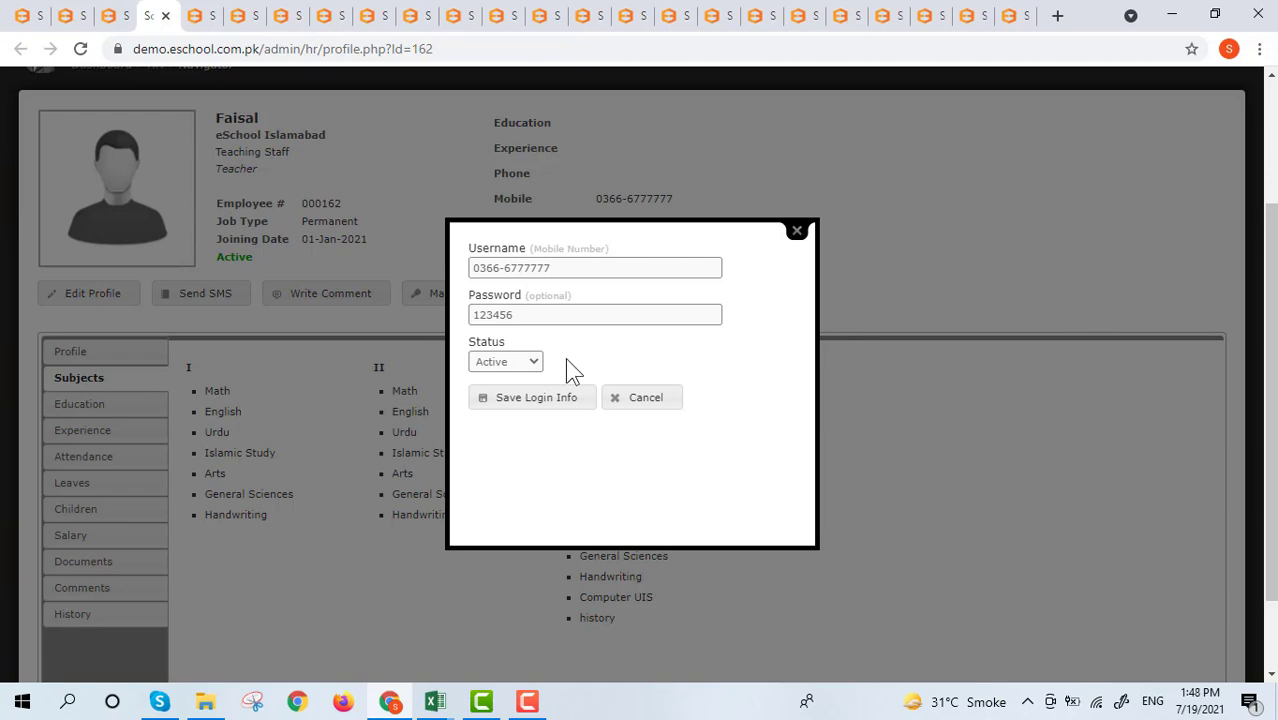
click(798, 236)
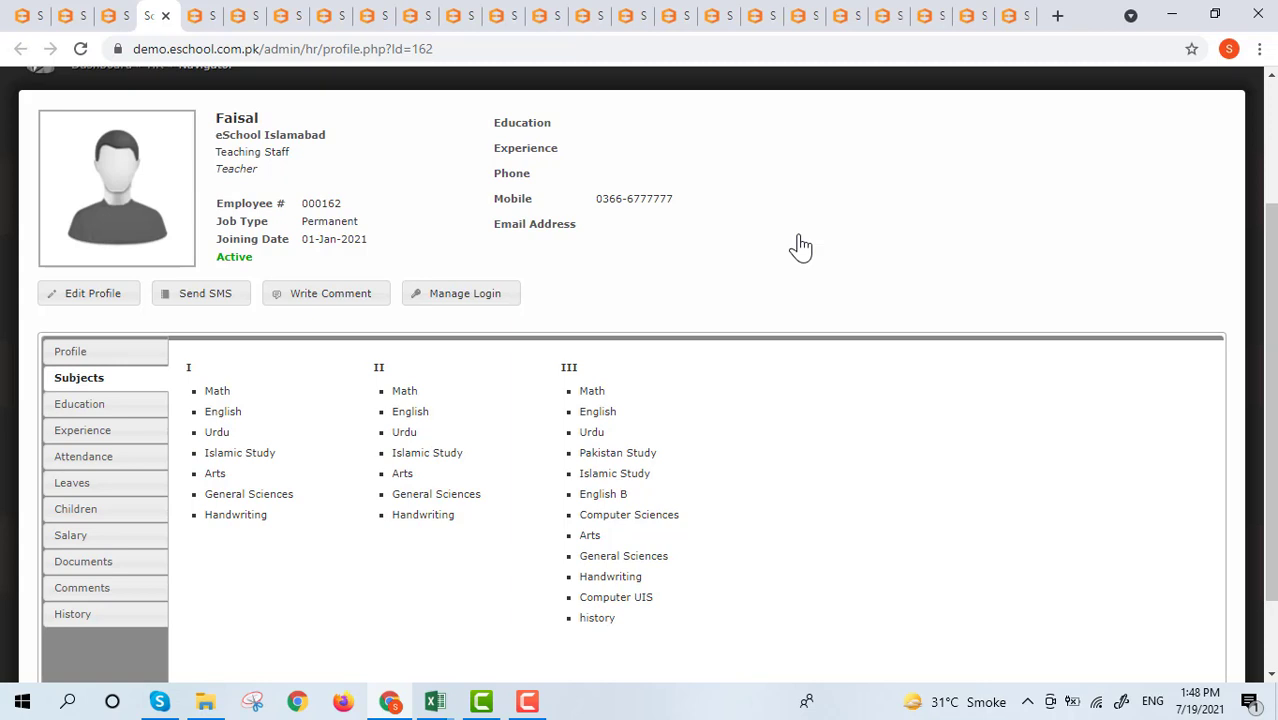
View the HR Departments list and the new department entry form, leaving the form empty.
click(180, 15)
scroll(245, 395, down, 1)
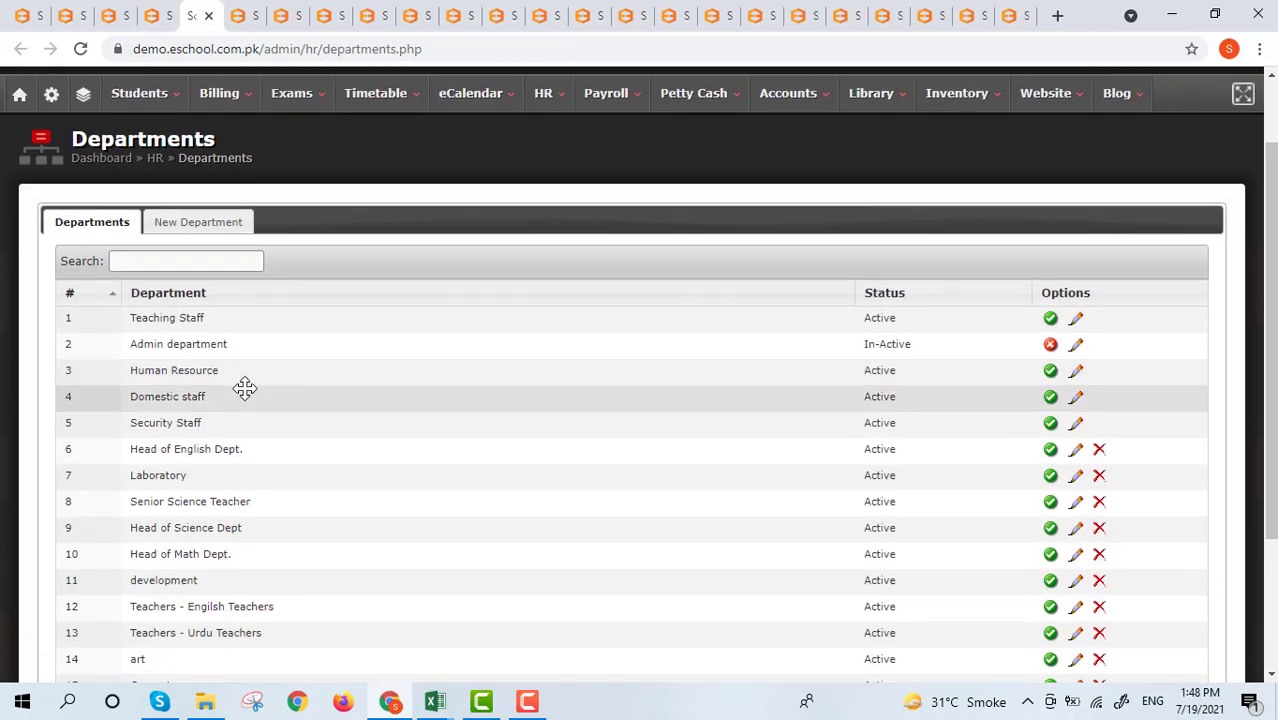
click(208, 222)
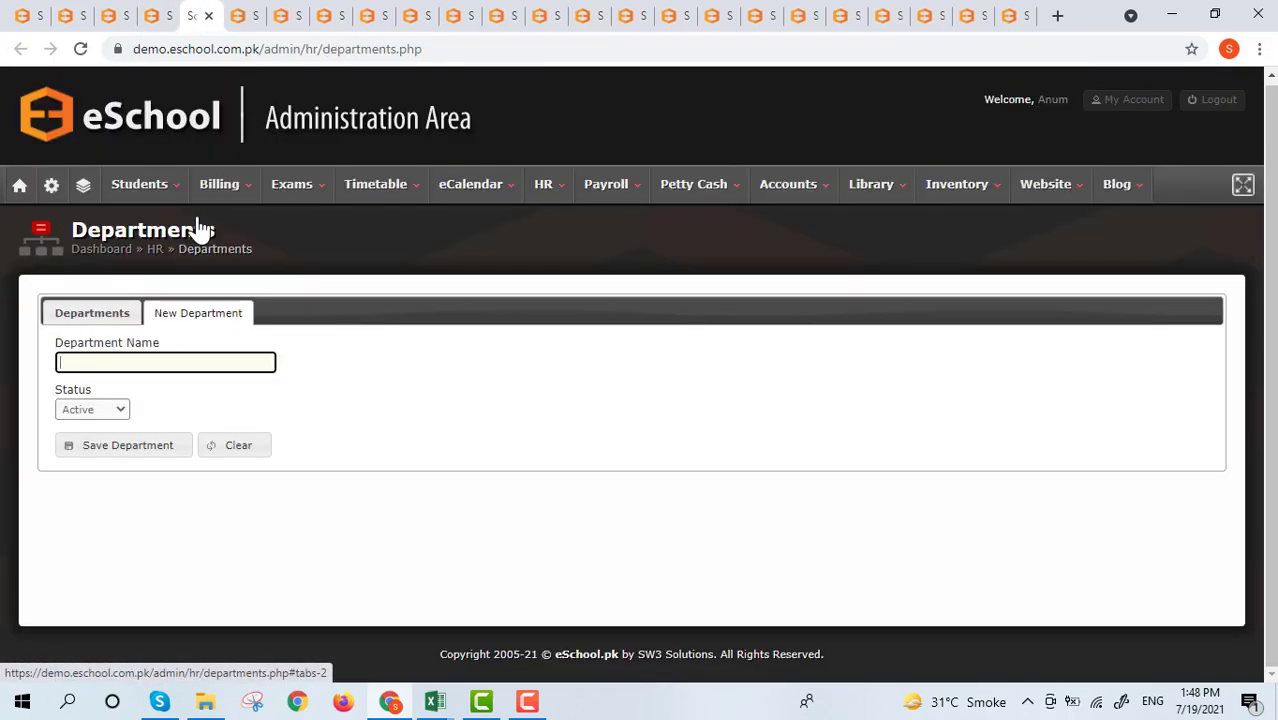
click(110, 362)
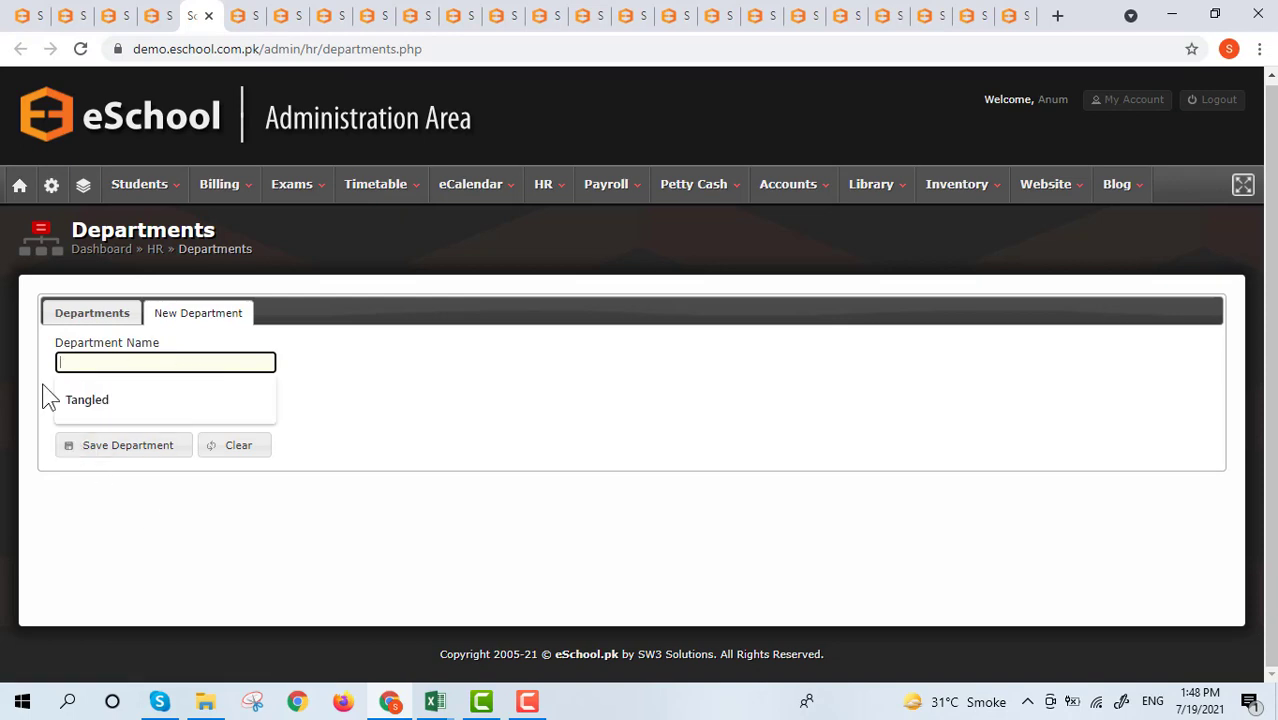
click(111, 318)
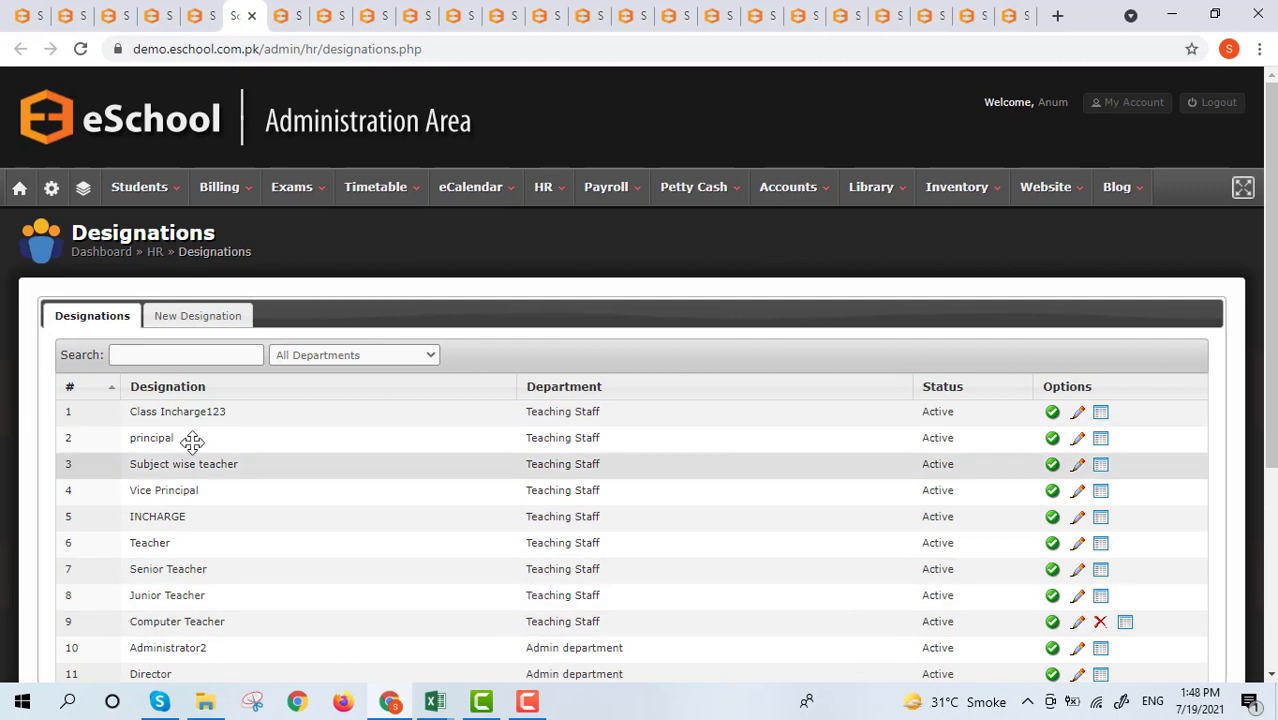
Look at the new designation form, selecting Teaching Staff as the department without saving a designation.
click(203, 320)
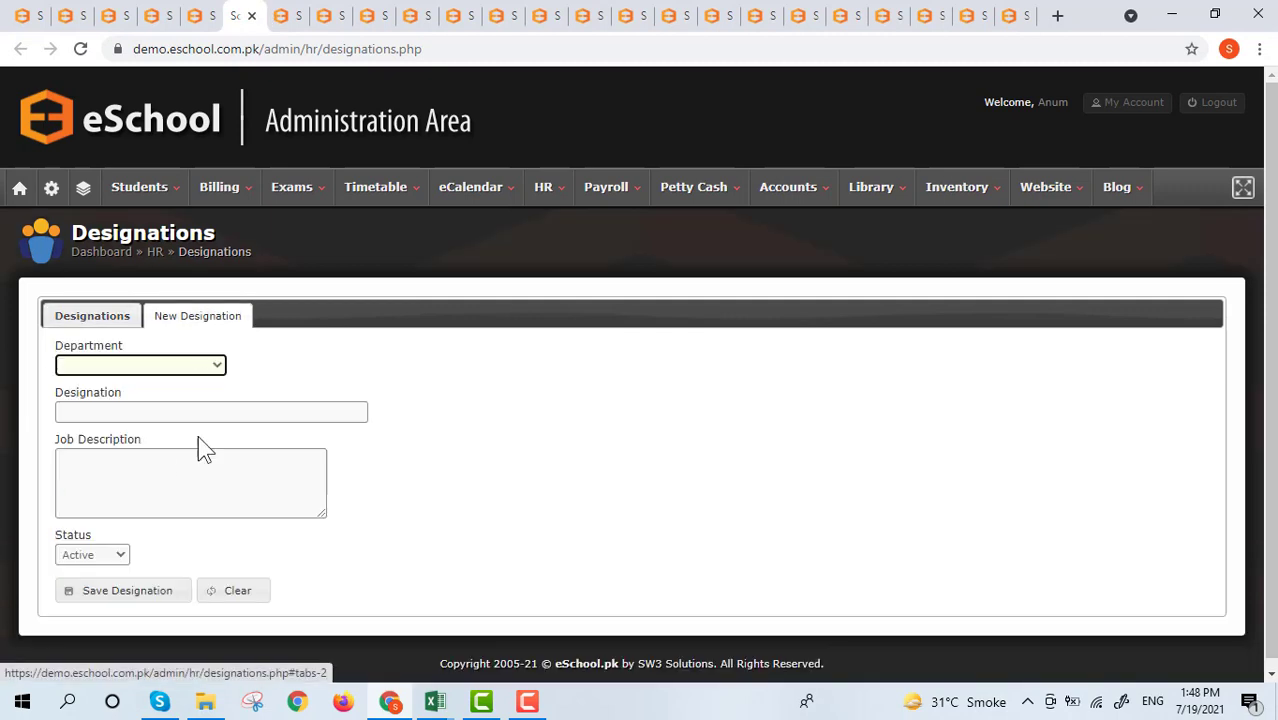
click(162, 368)
click(150, 400)
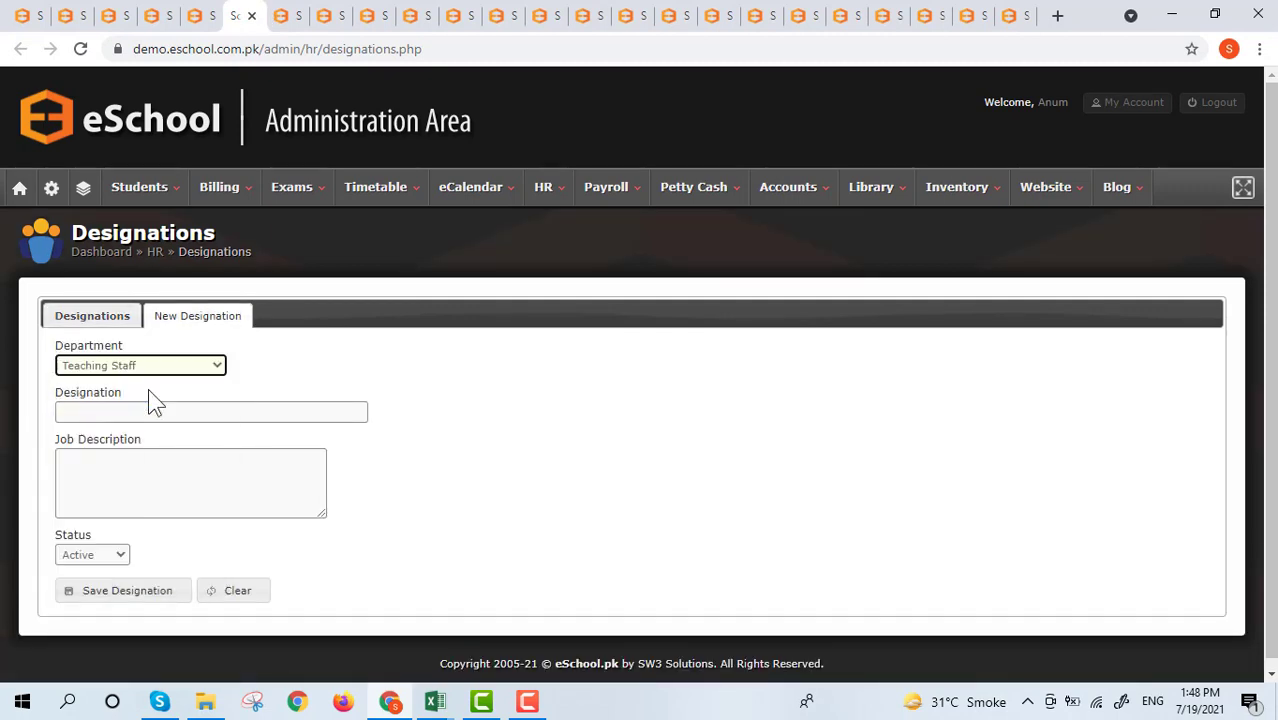
click(120, 410)
click(288, 437)
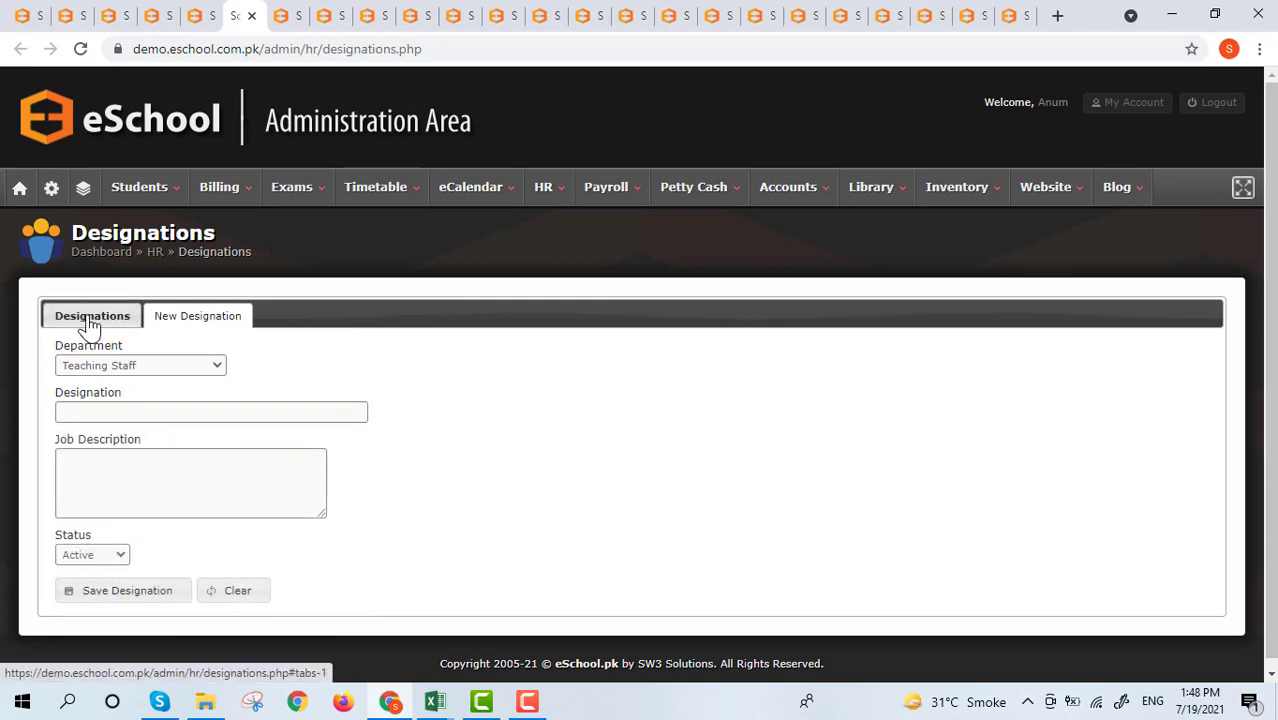
View the HR attendance summary by department and school for 2021-07-12.
click(286, 16)
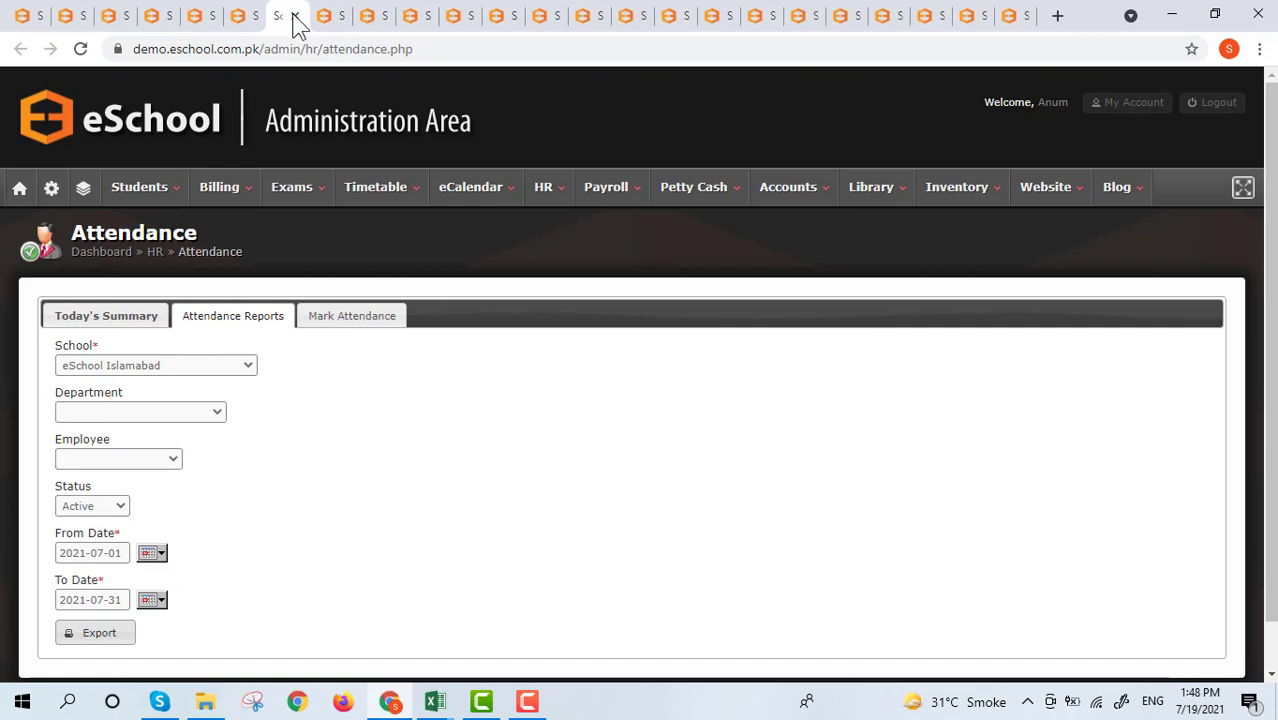
click(112, 318)
scroll(896, 505, down, 1)
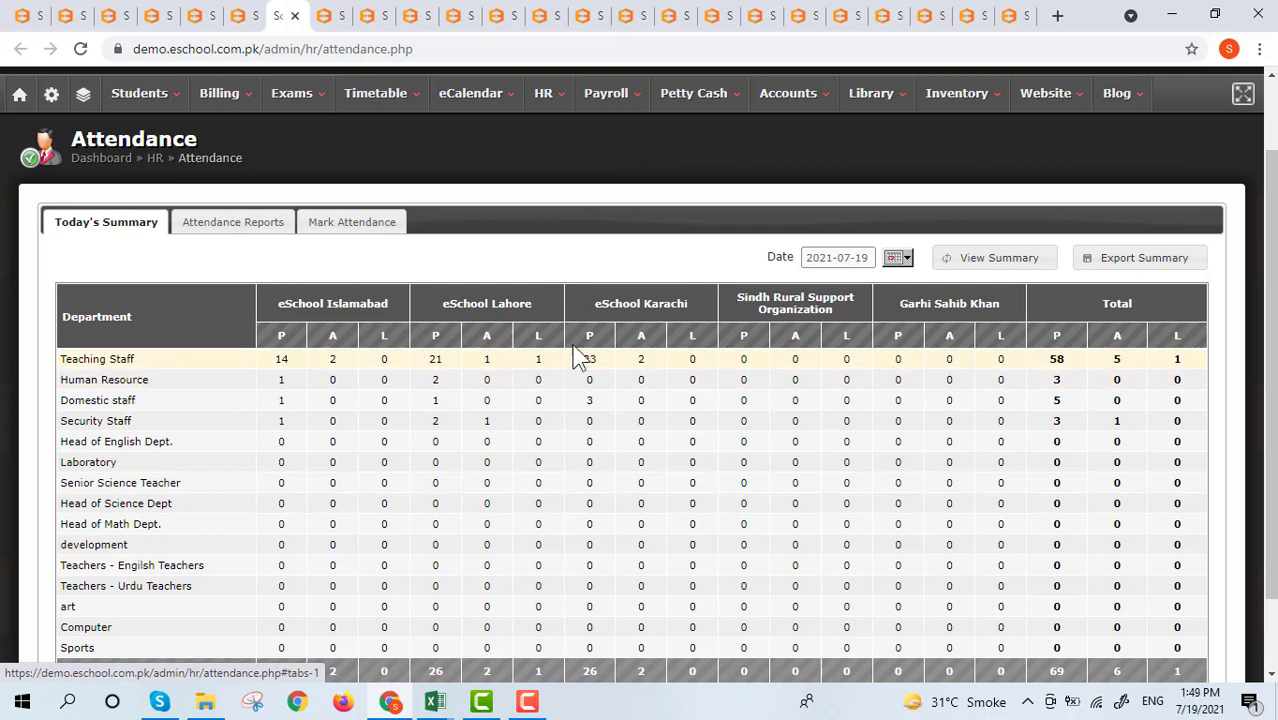
click(897, 262)
click(838, 370)
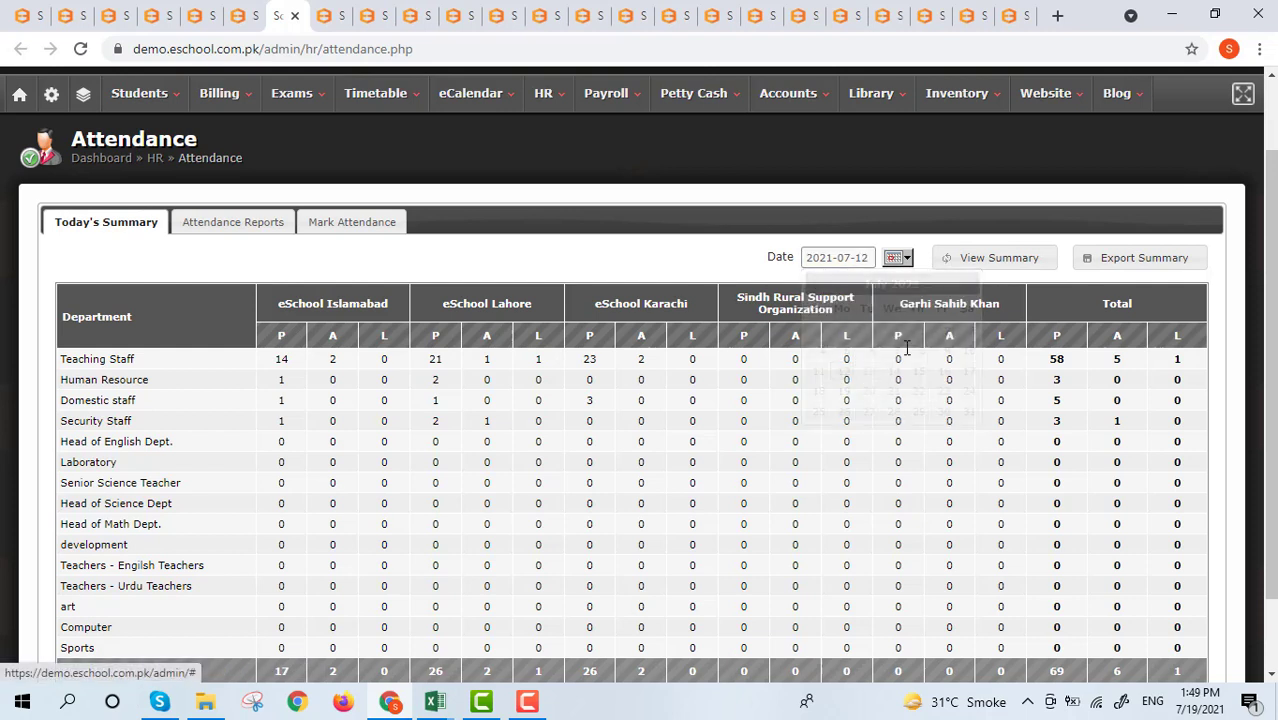
click(987, 262)
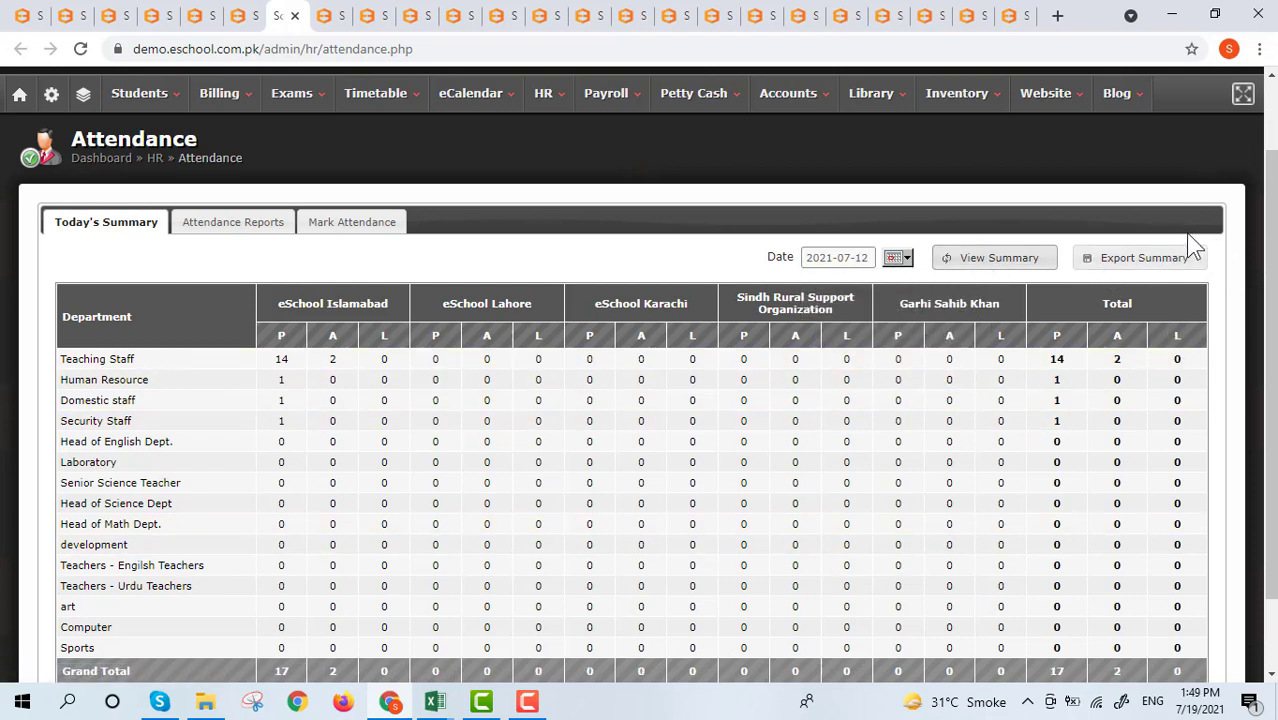
Set the attendance report filters to the Teaching Staff department of eSchool Islamabad and one of its employees.
click(245, 226)
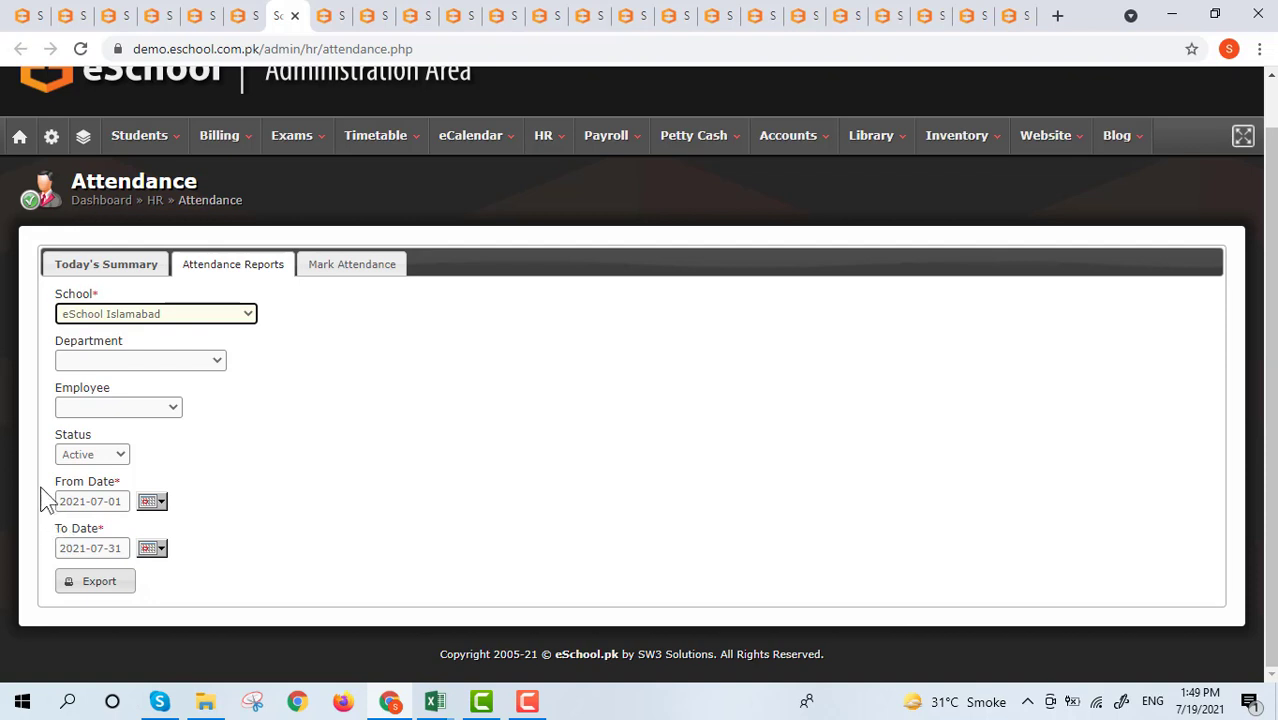
click(110, 408)
click(214, 415)
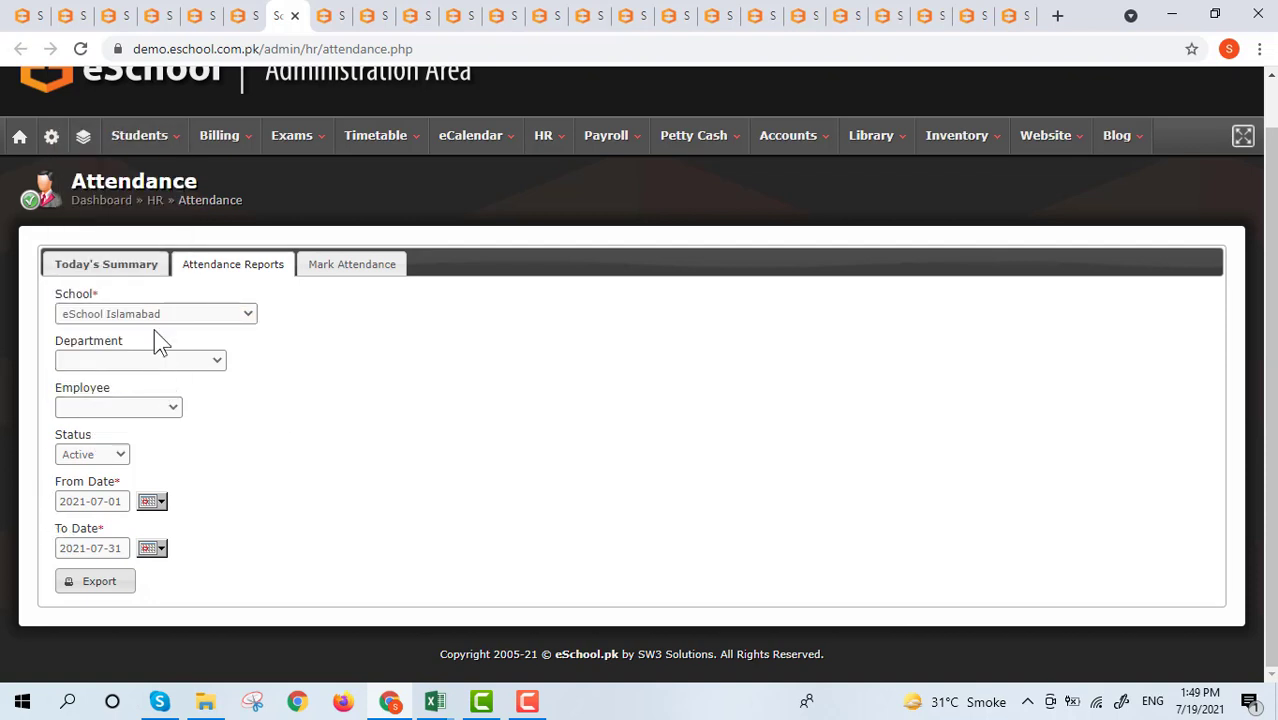
click(100, 362)
click(97, 386)
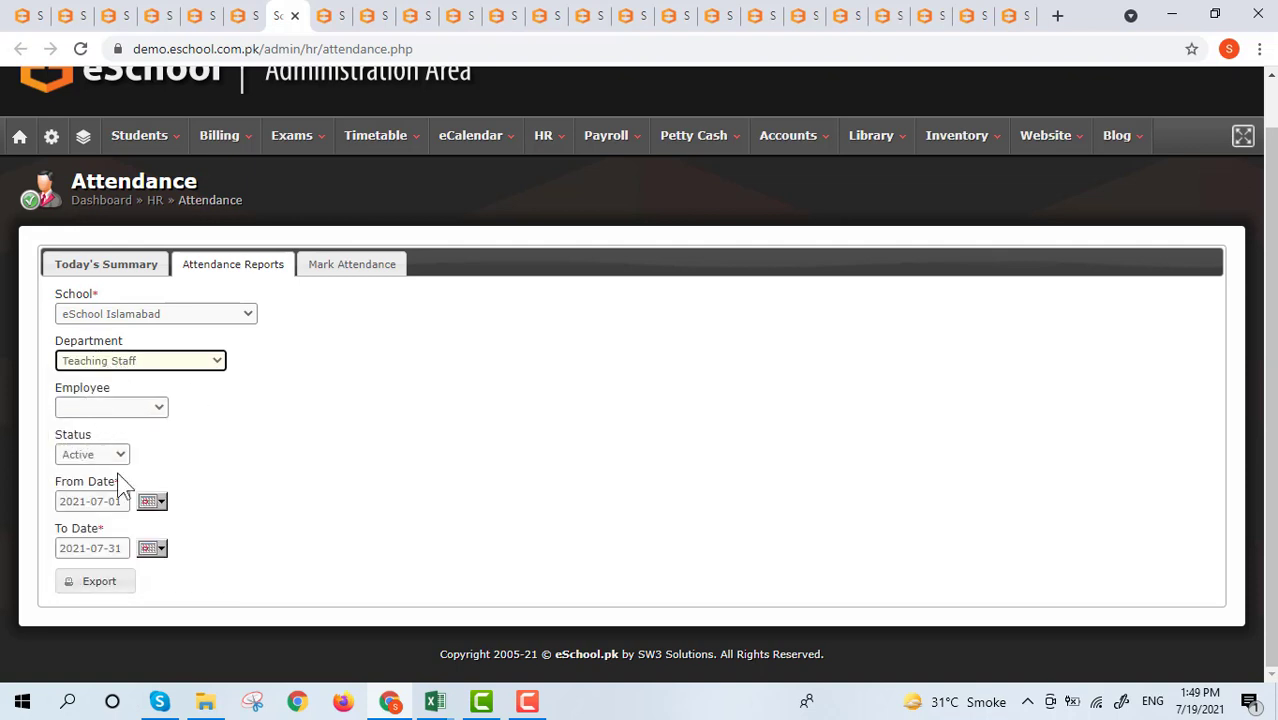
click(110, 407)
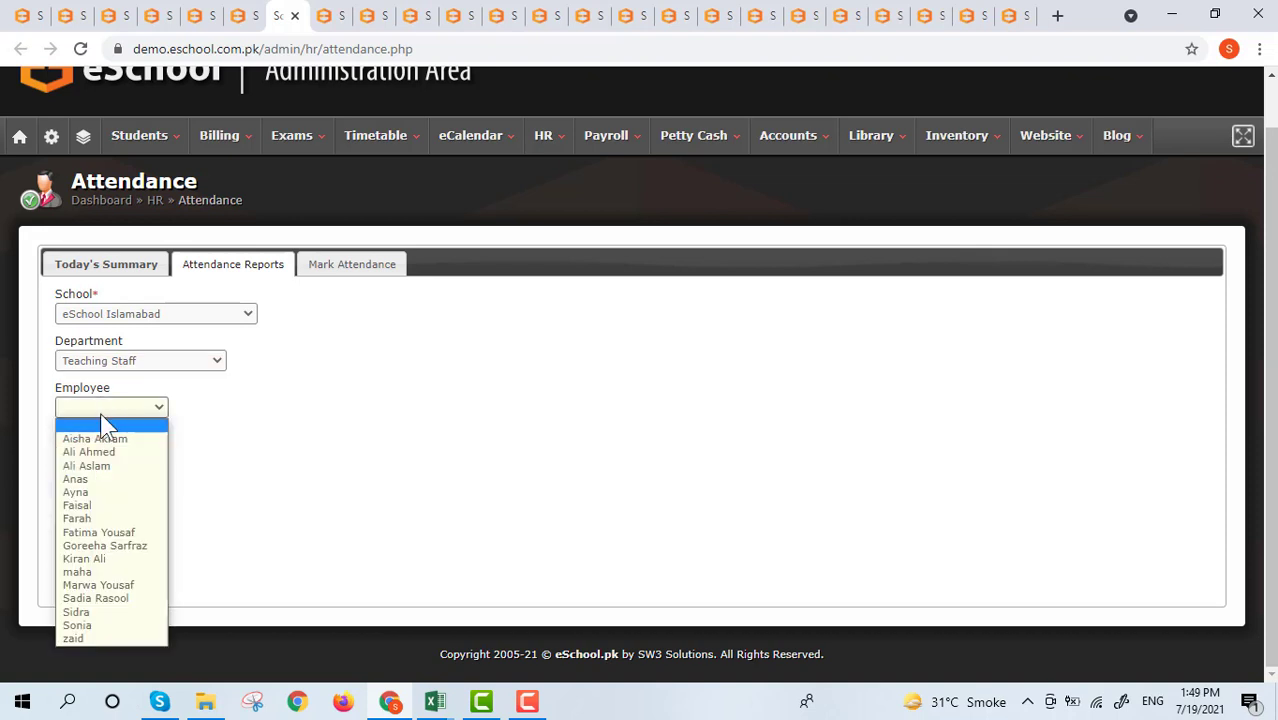
click(112, 481)
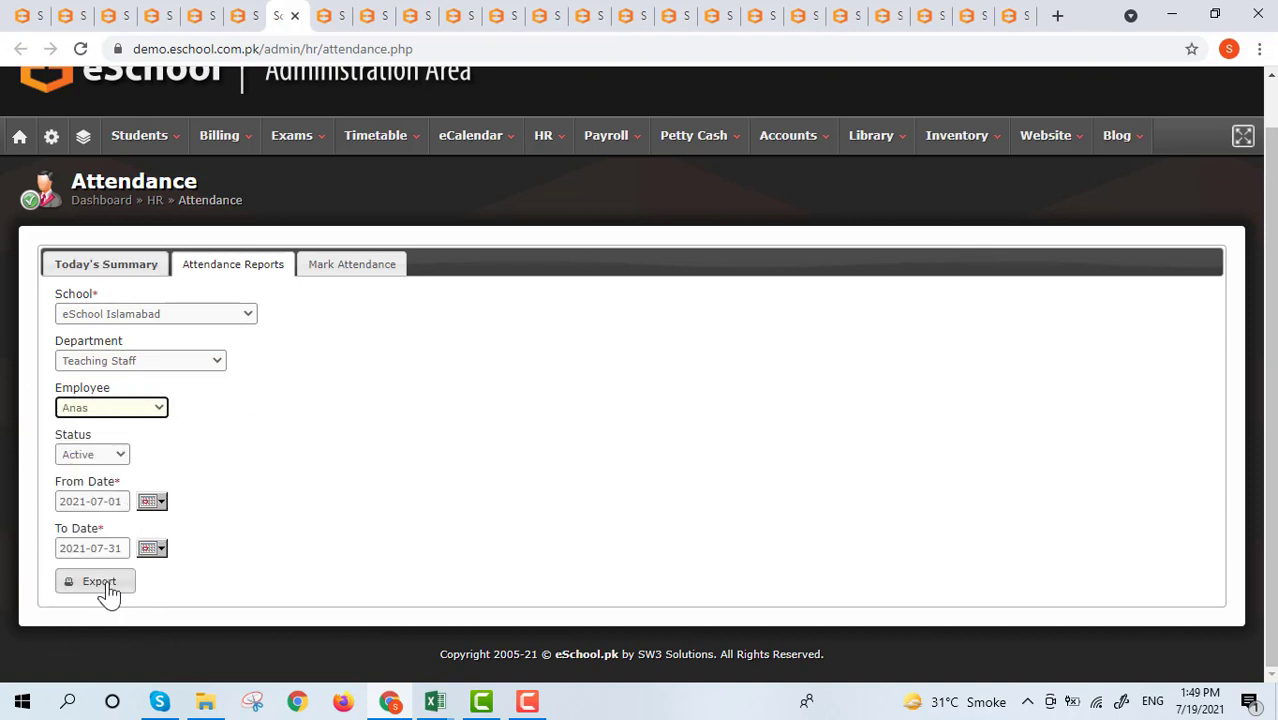
Switch to the eSchool Islamabad Attendance workbook in Excel and examine the July 2021 attendance report for all departments.
click(437, 703)
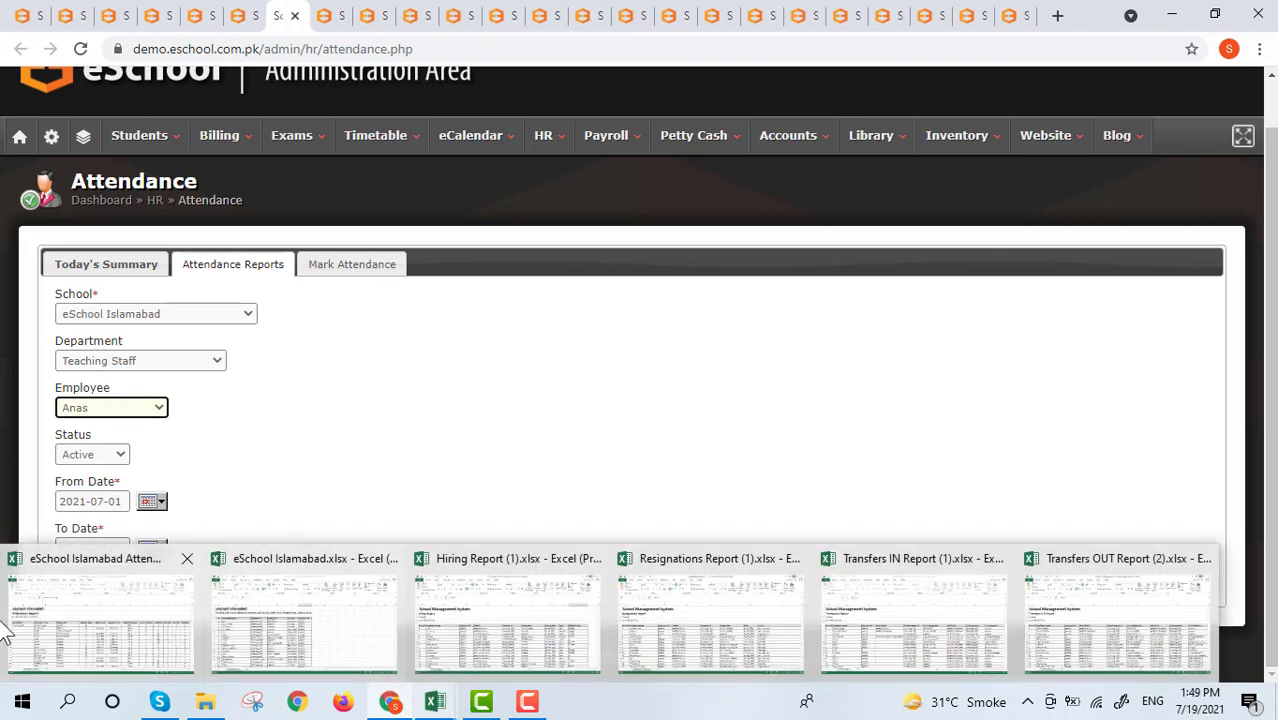
click(88, 620)
scroll(1140, 325, down, 1)
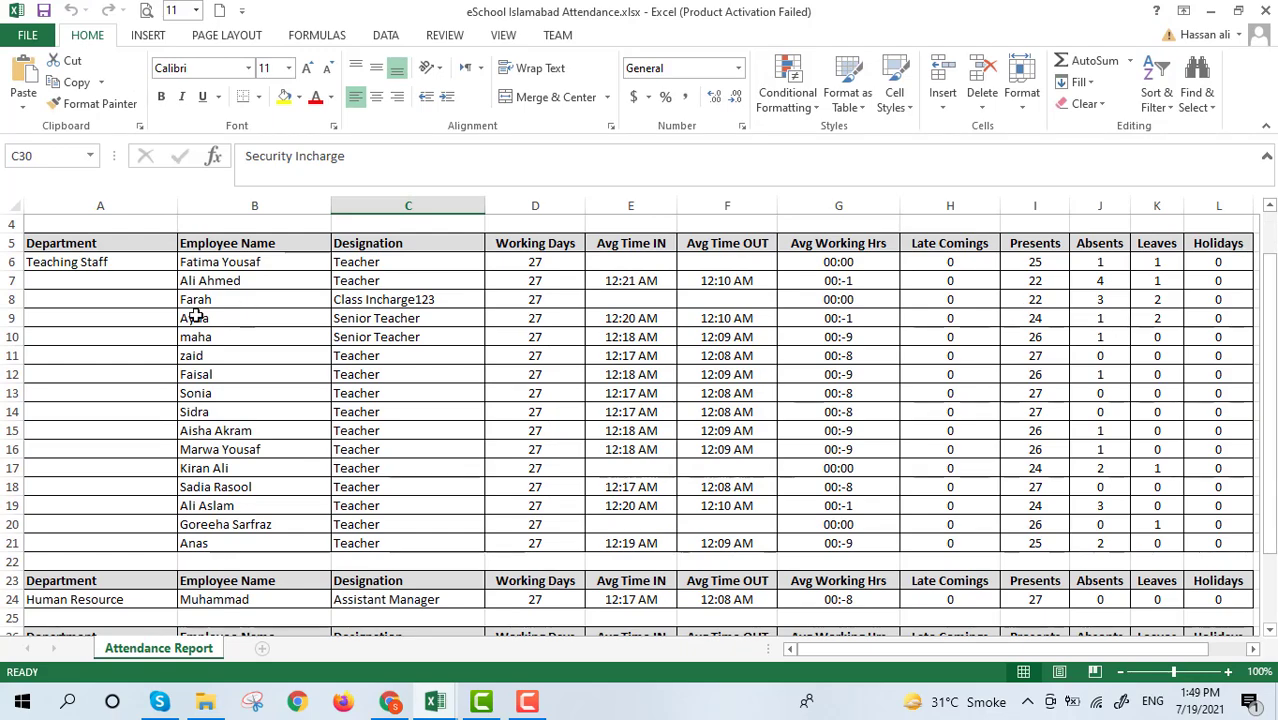
scroll(140, 466, down, 1)
scroll(390, 524, down, 1)
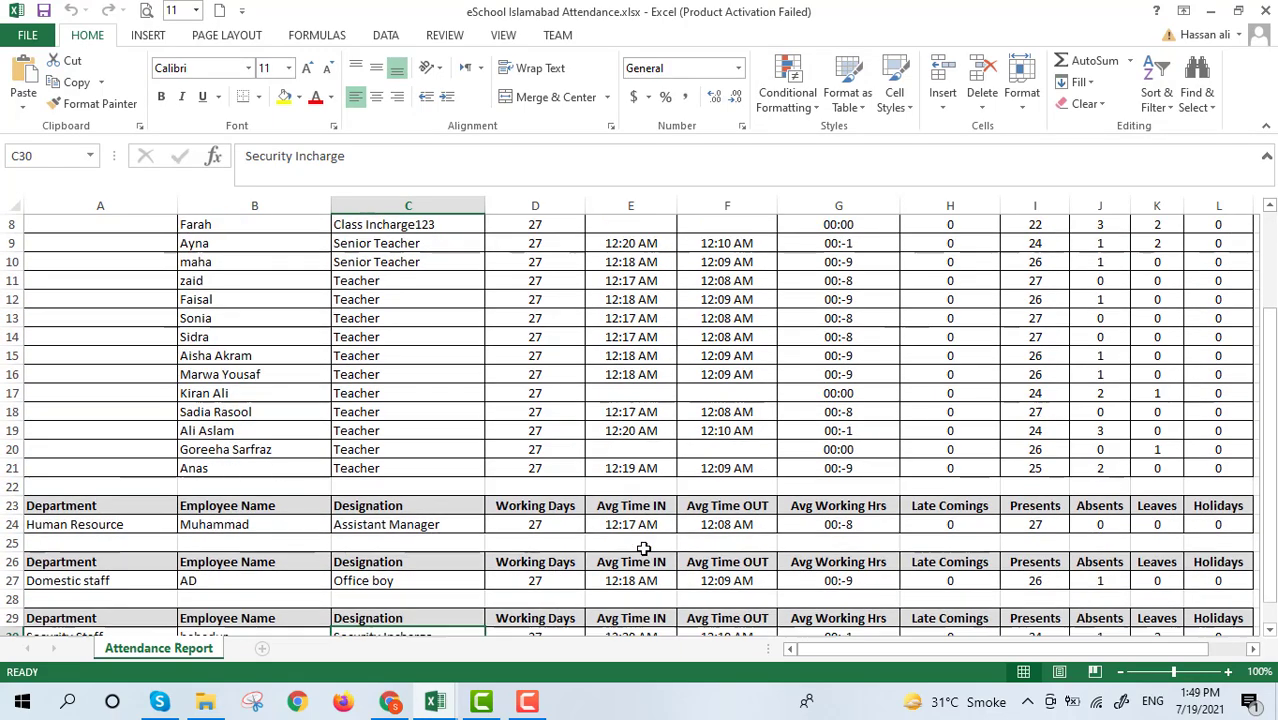
scroll(65, 500, up, 2)
scroll(61, 481, up, 1)
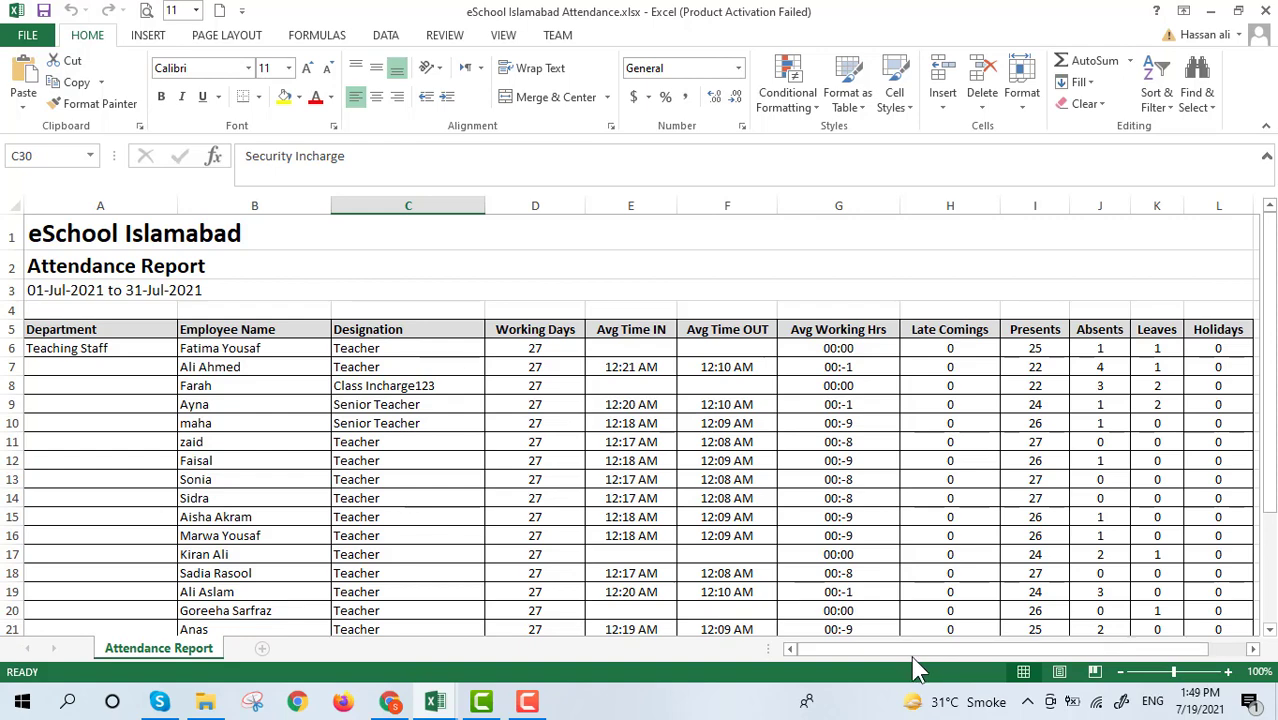
drag(924, 649, 893, 642)
scroll(901, 474, down, 4)
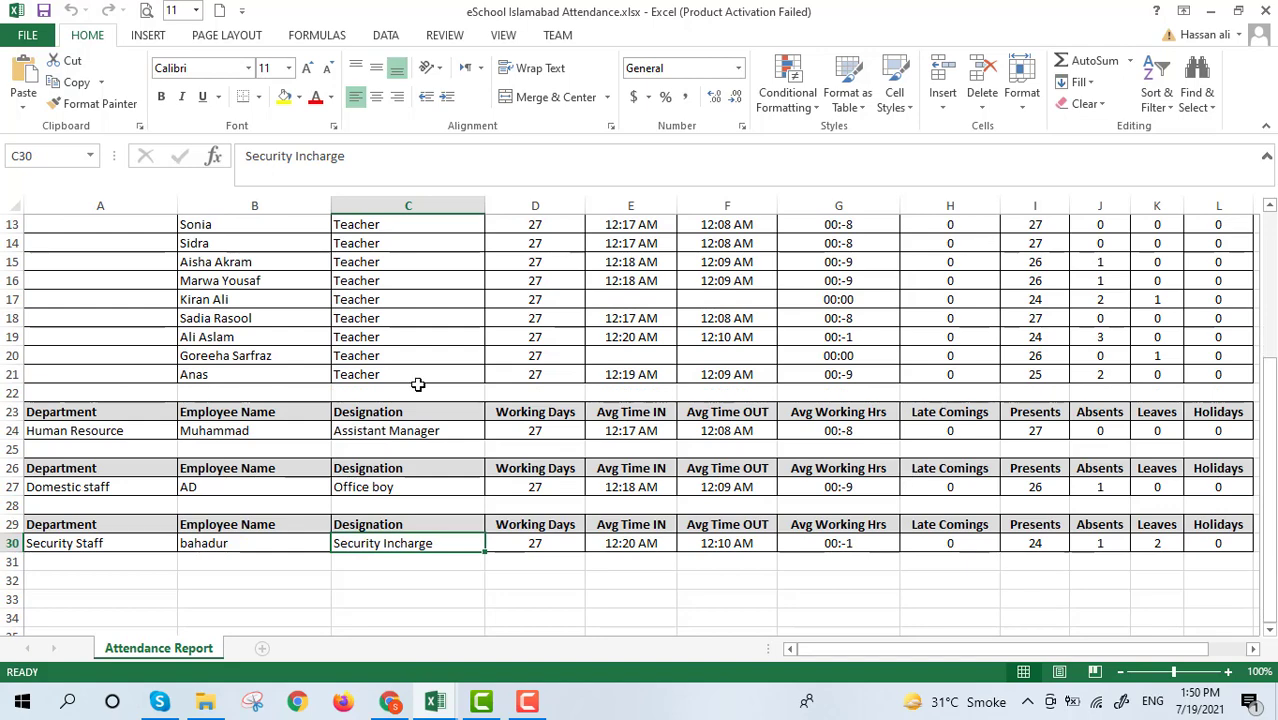
scroll(552, 474, up, 4)
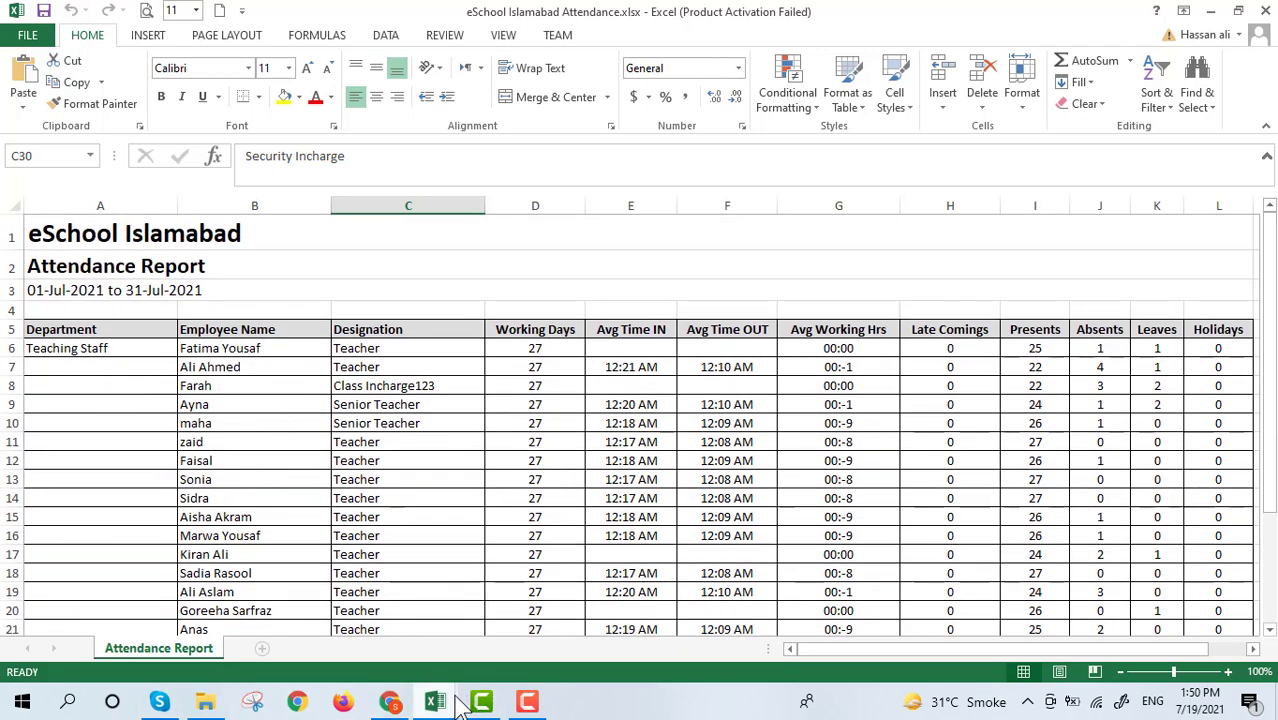
mouse_move(440, 702)
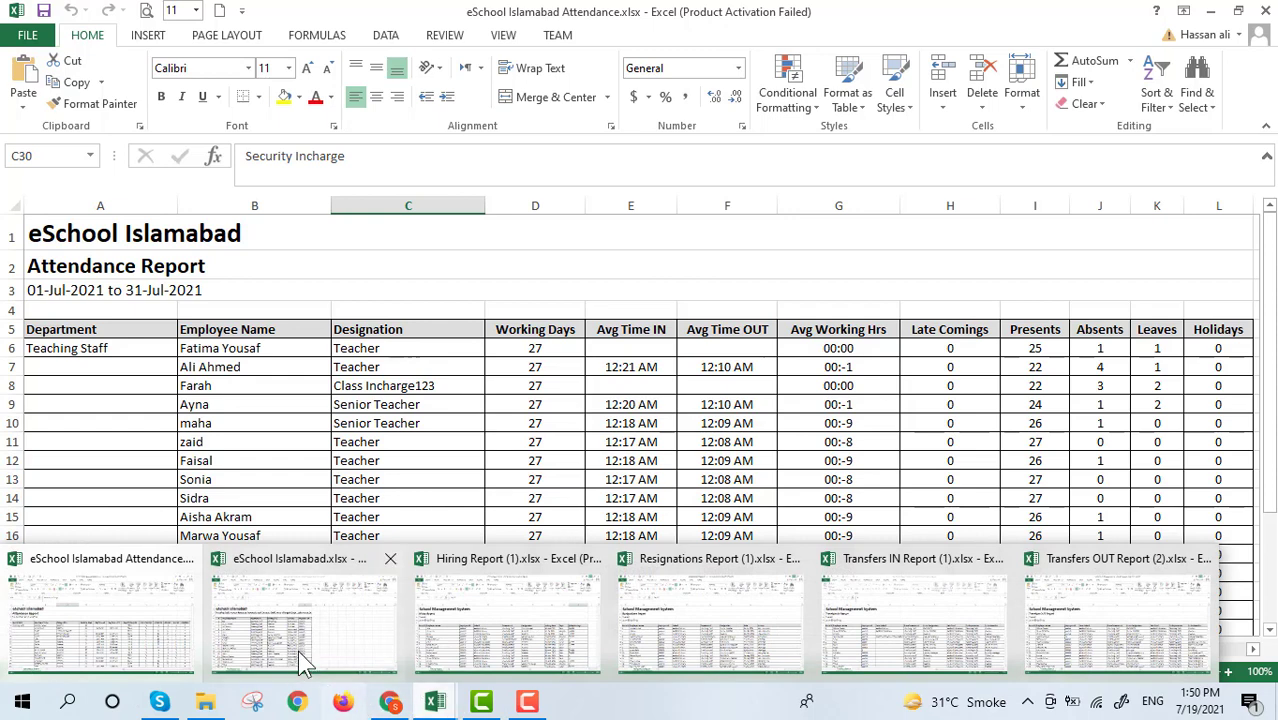
Switch back to Chrome, look up eSchool Islamabad's attendance marking sheet for 19 July 2021, review it, and rerun the search.
click(389, 702)
click(322, 311)
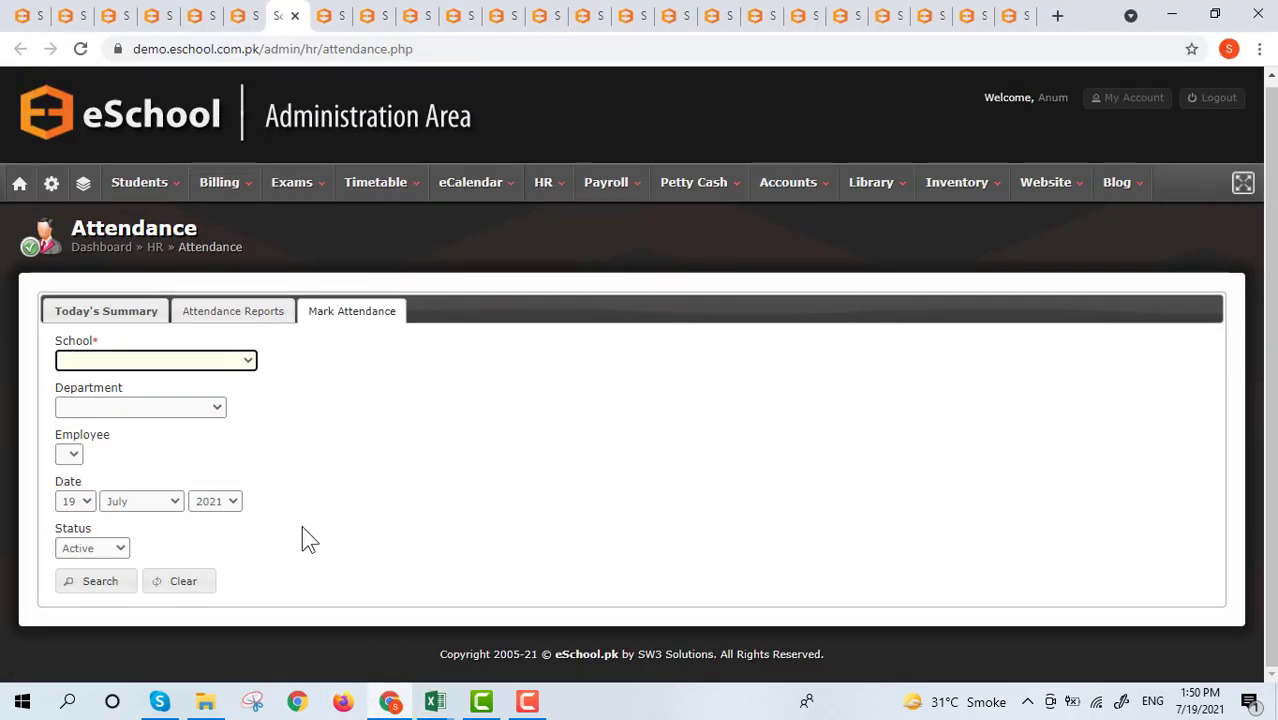
click(172, 362)
click(162, 391)
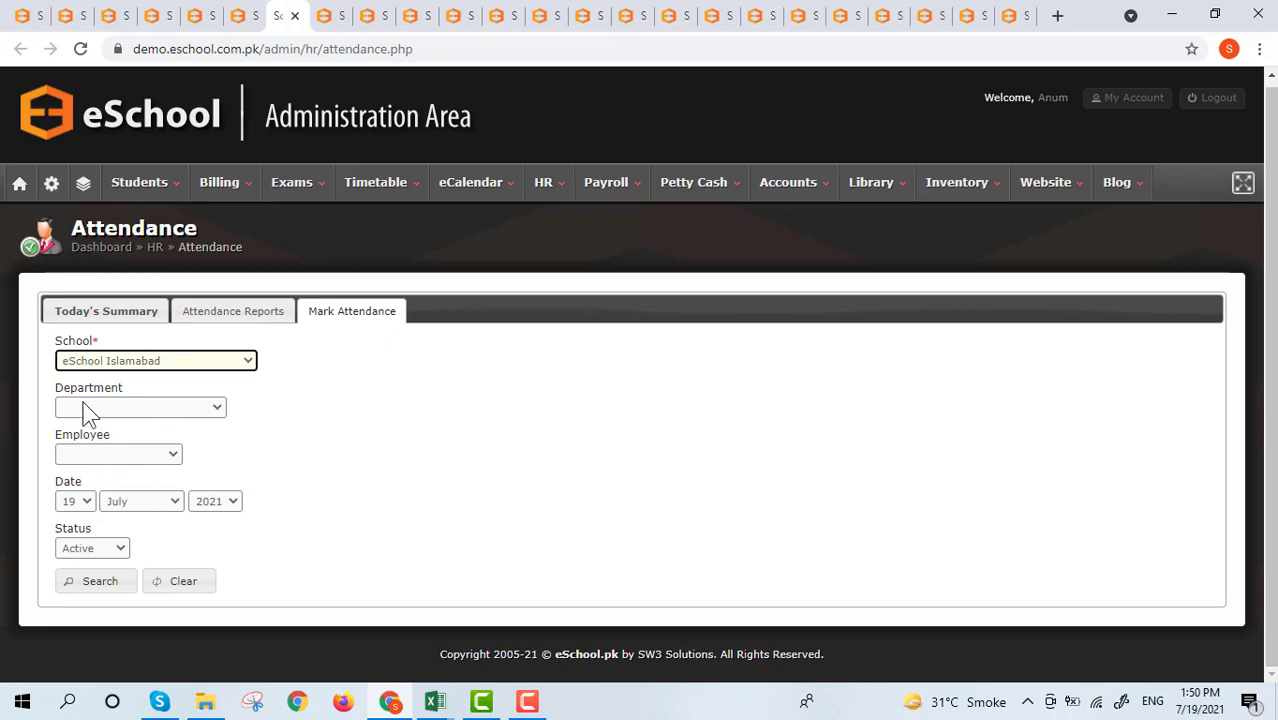
click(90, 584)
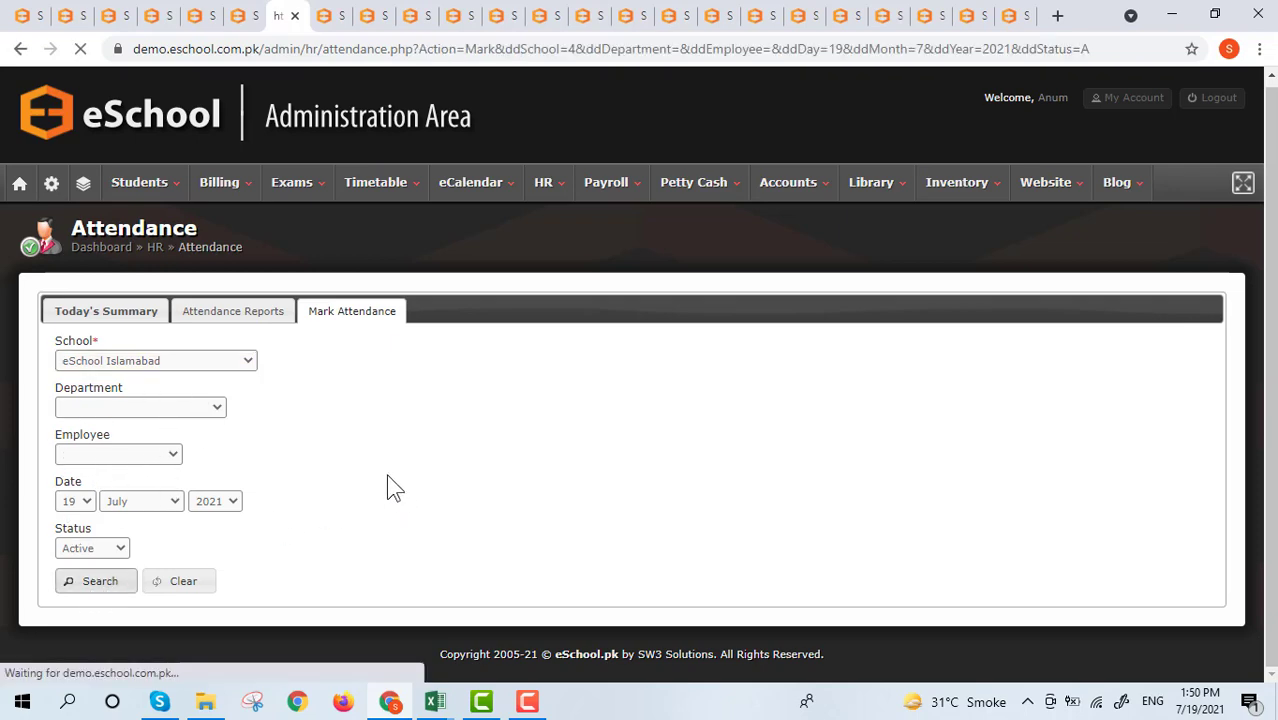
scroll(499, 491, down, 6)
scroll(300, 385, up, 4)
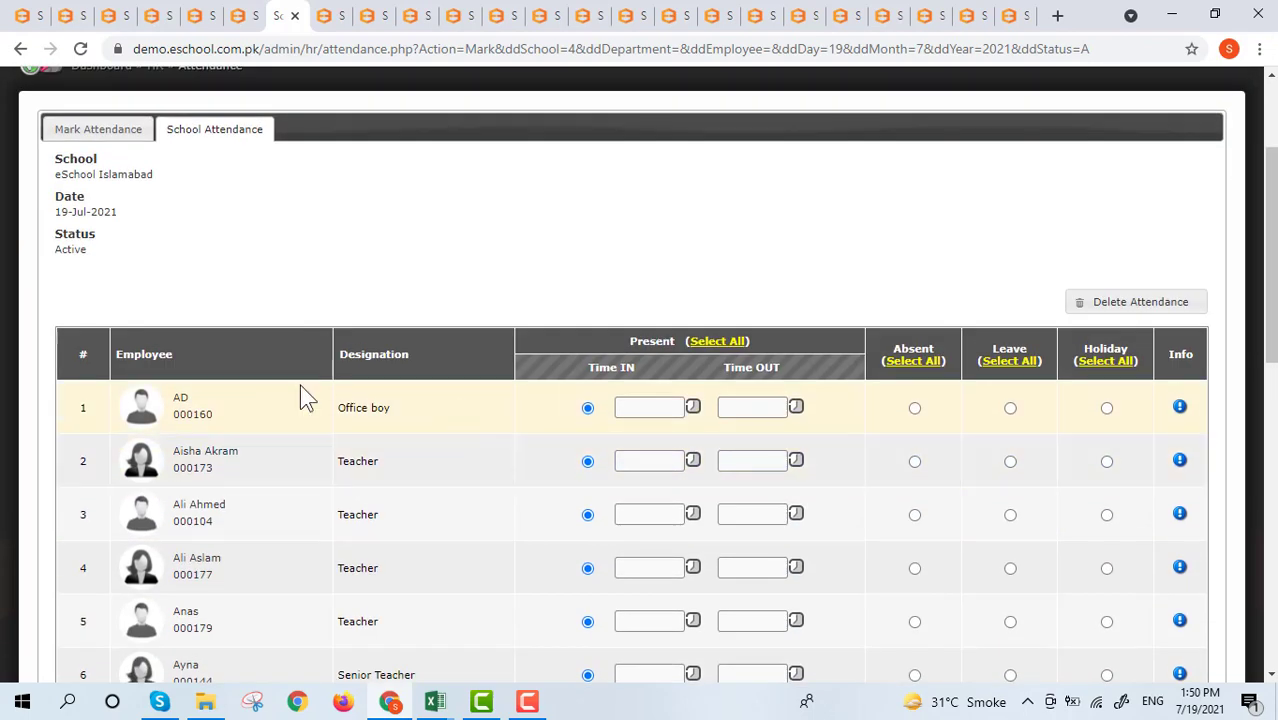
click(120, 129)
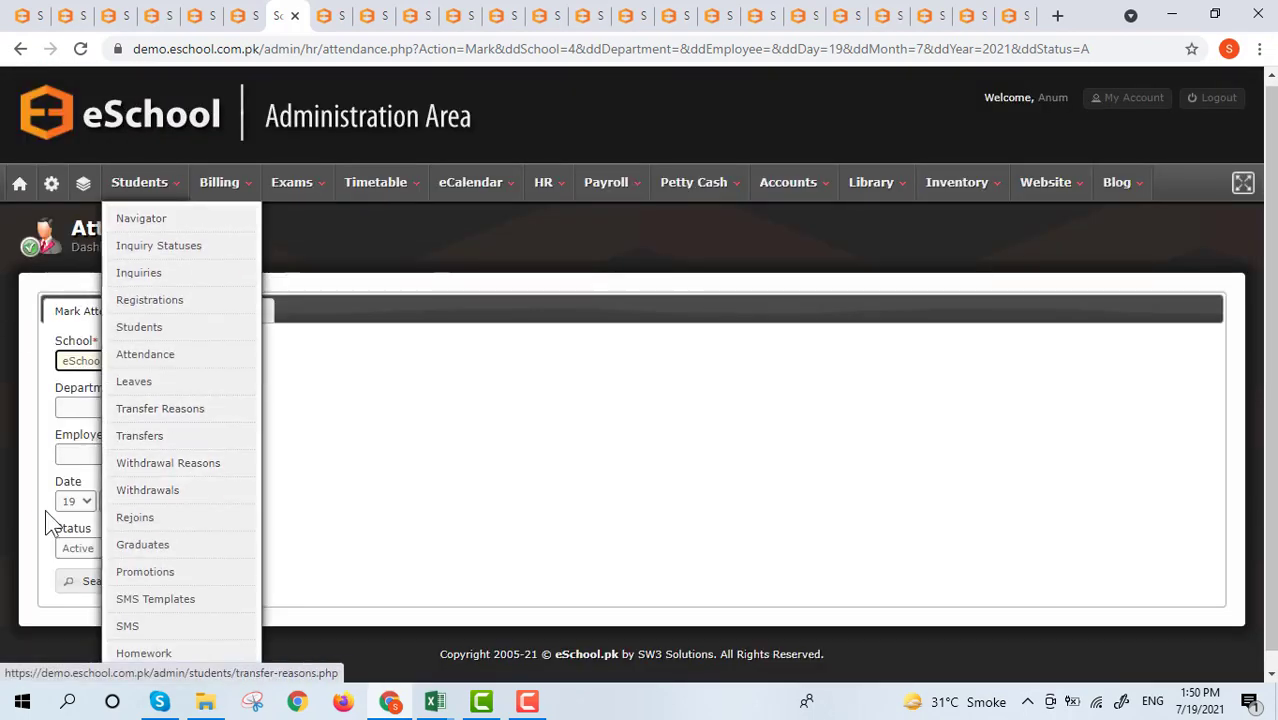
click(97, 583)
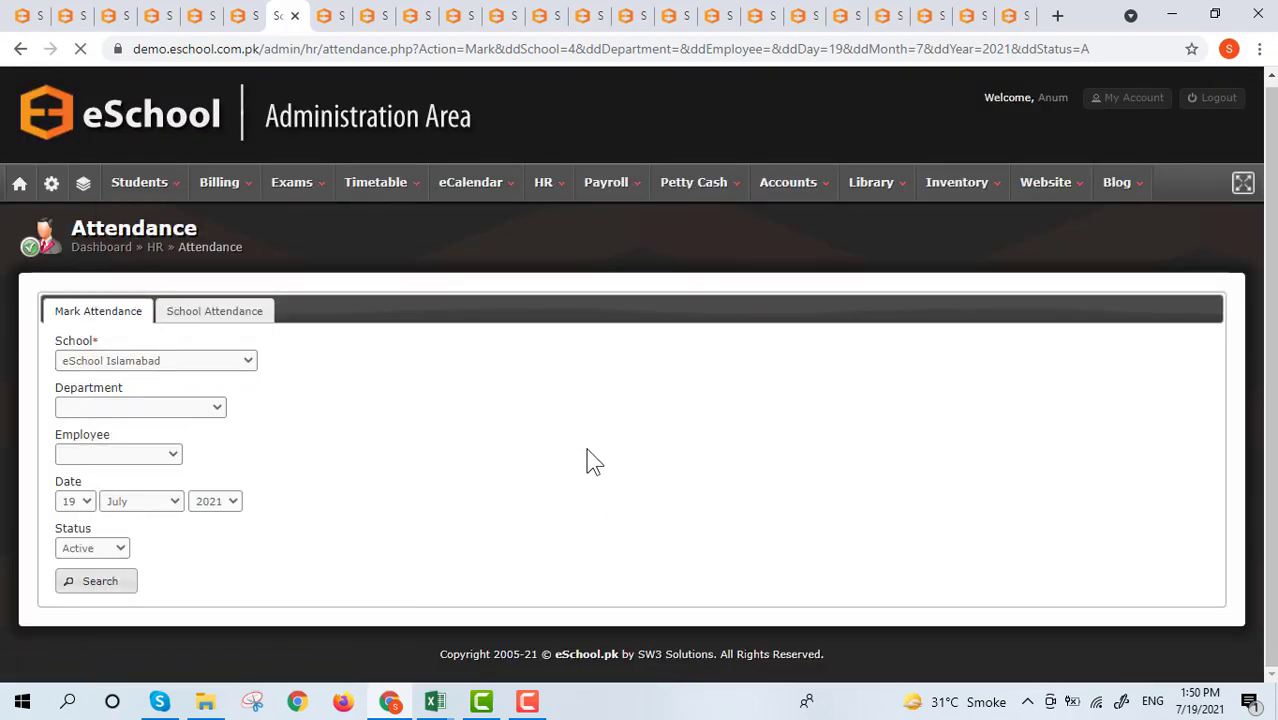
Mark every employee on eSchool Islamabad's 19 July 2021 attendance sheet as present.
scroll(590, 452, down, 3)
scroll(640, 430, up, 3)
scroll(711, 360, down, 4)
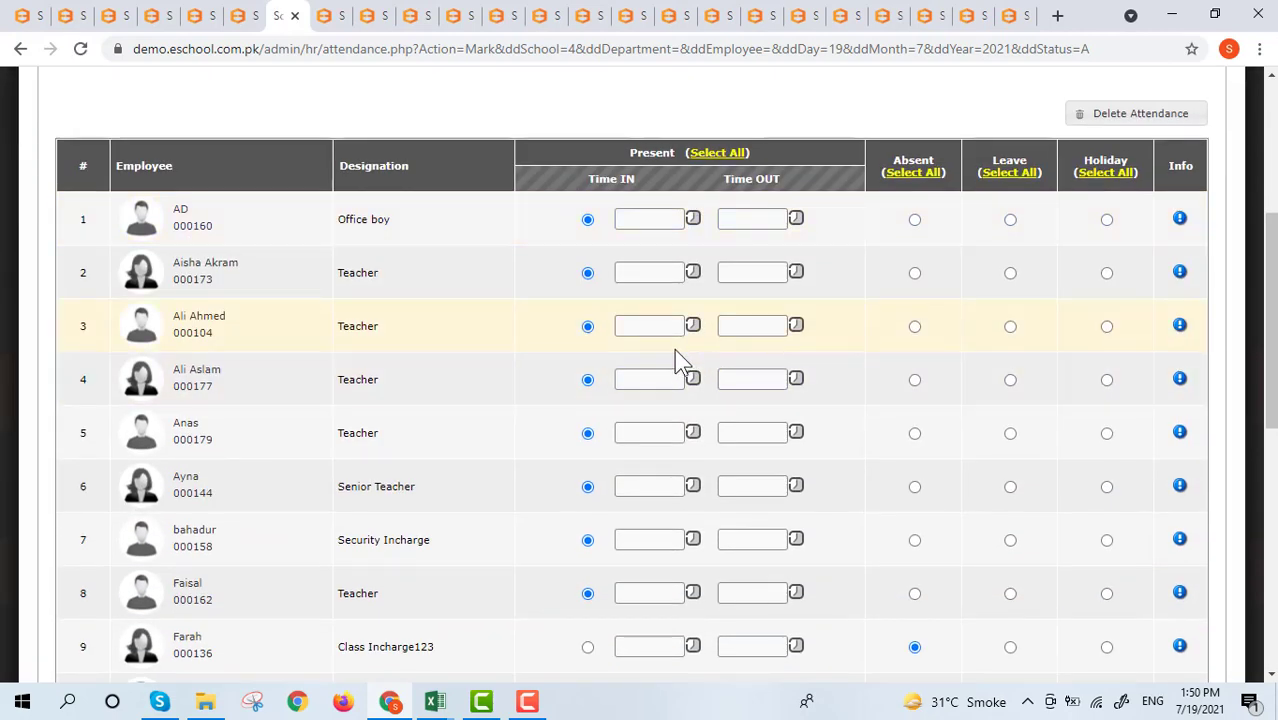
scroll(499, 462, down, 5)
scroll(495, 460, up, 5)
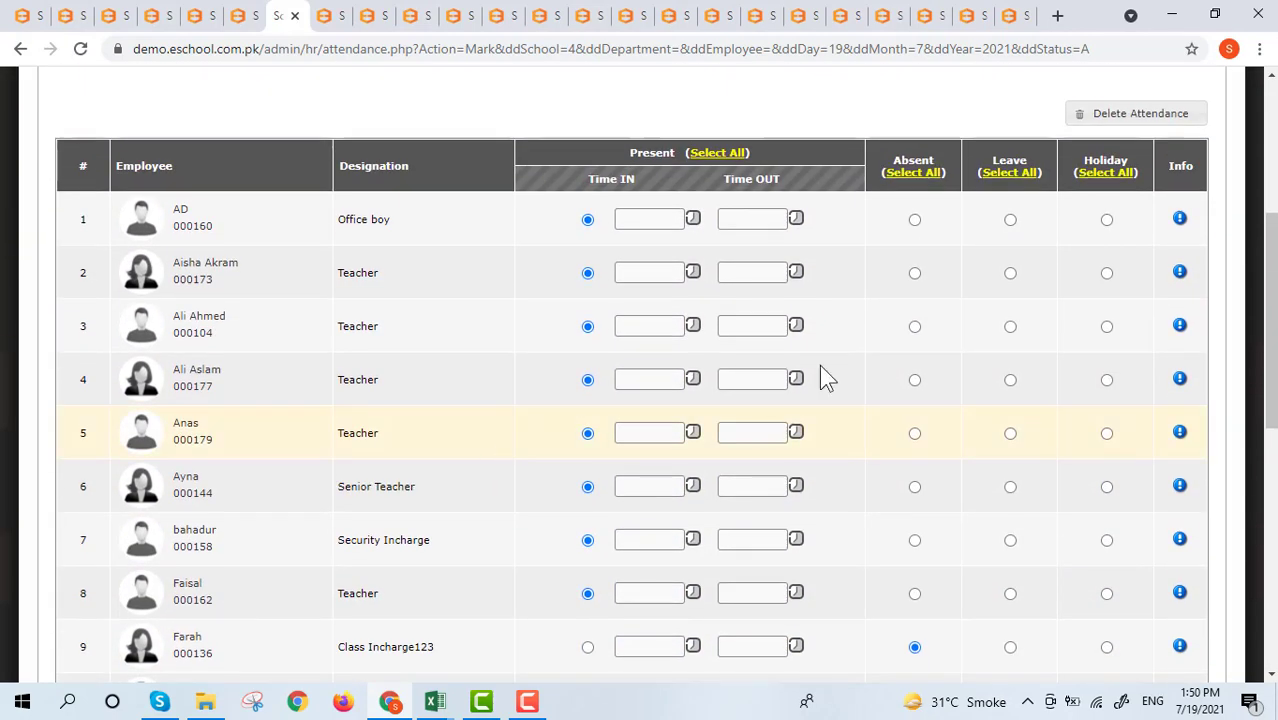
click(718, 152)
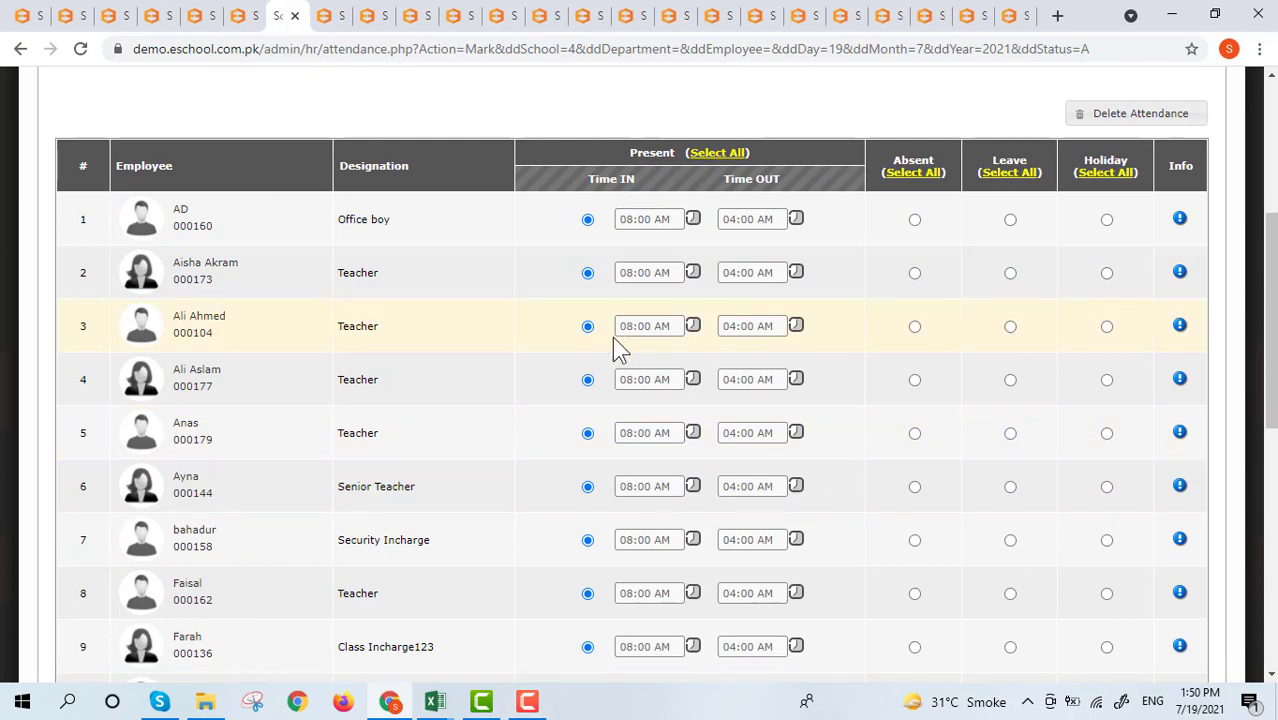
Set the Time IN of the third employee on the attendance sheet to 09:00 AM.
click(662, 325)
drag(694, 399, 710, 400)
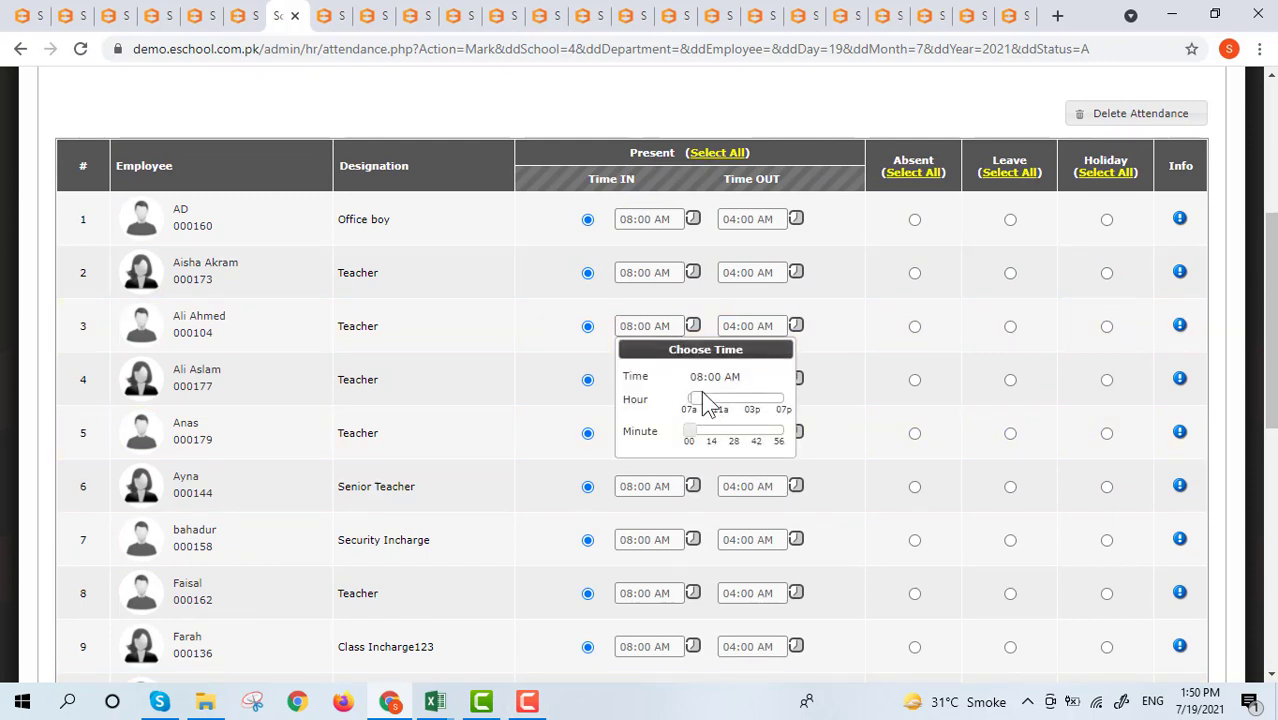
click(849, 329)
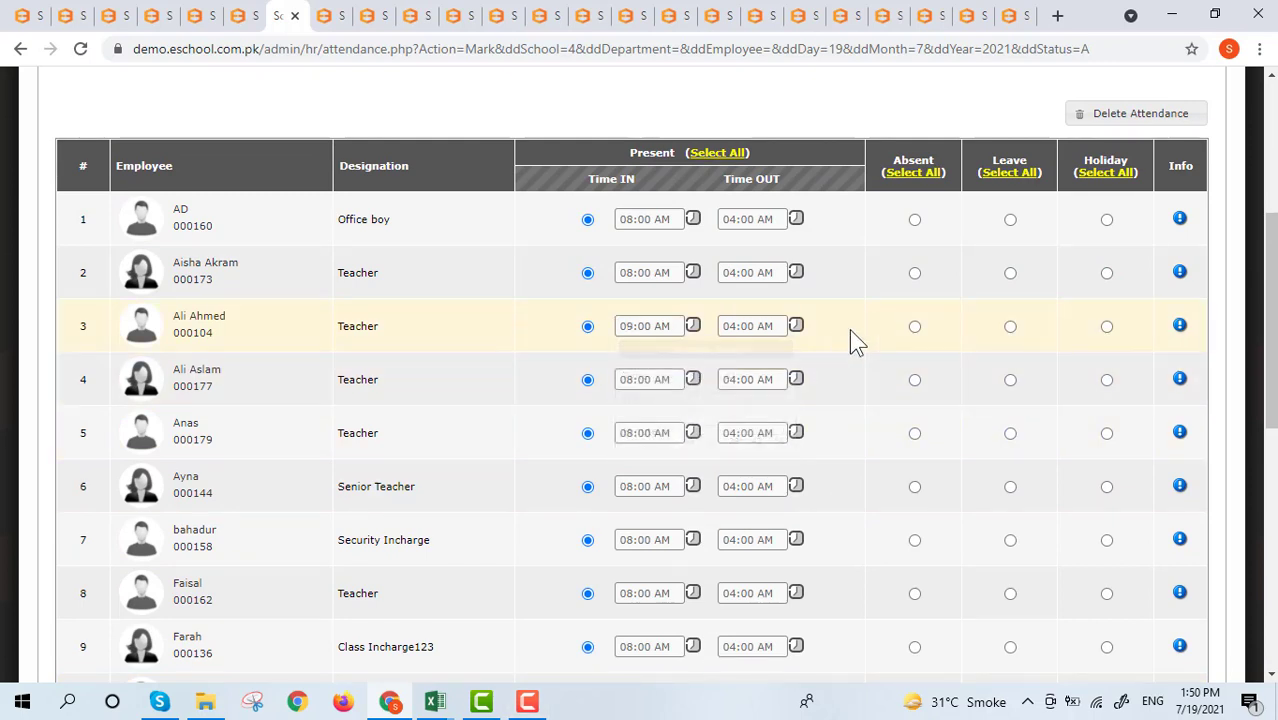
Mark the fifth and sixth employees absent and the seventh on leave, and enable Send Absentees SMS for the sheet.
click(914, 433)
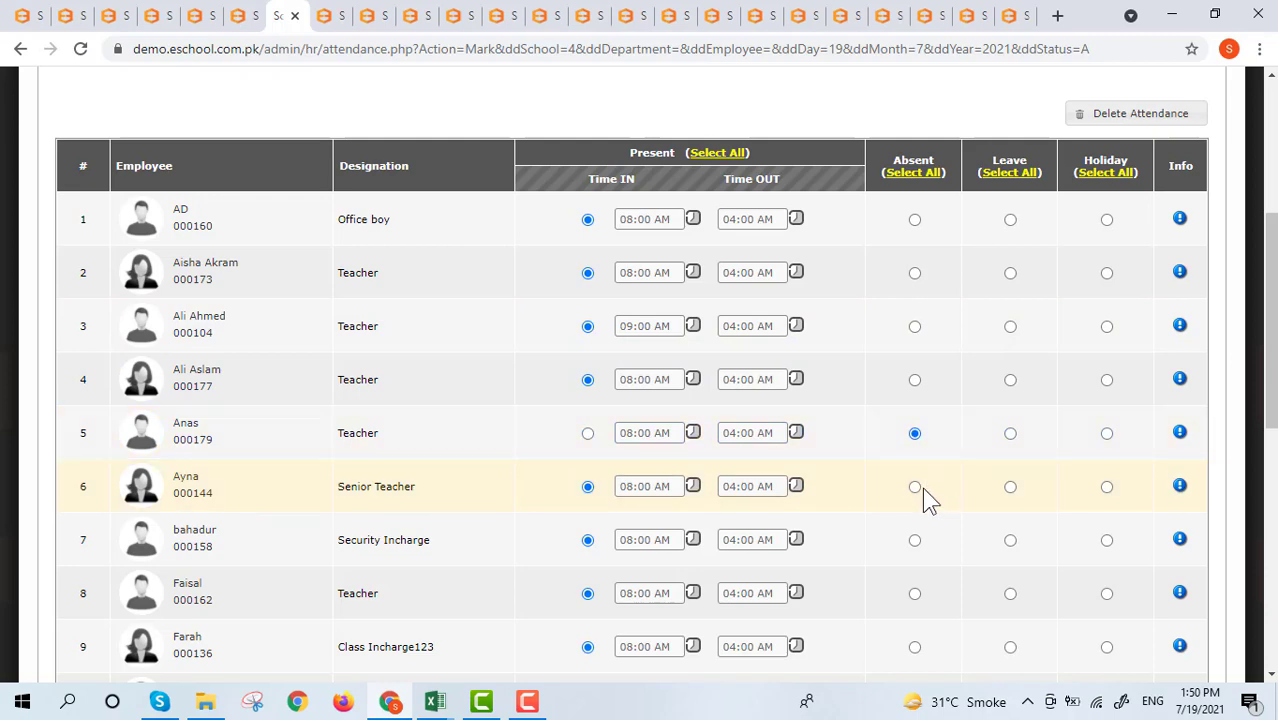
click(916, 488)
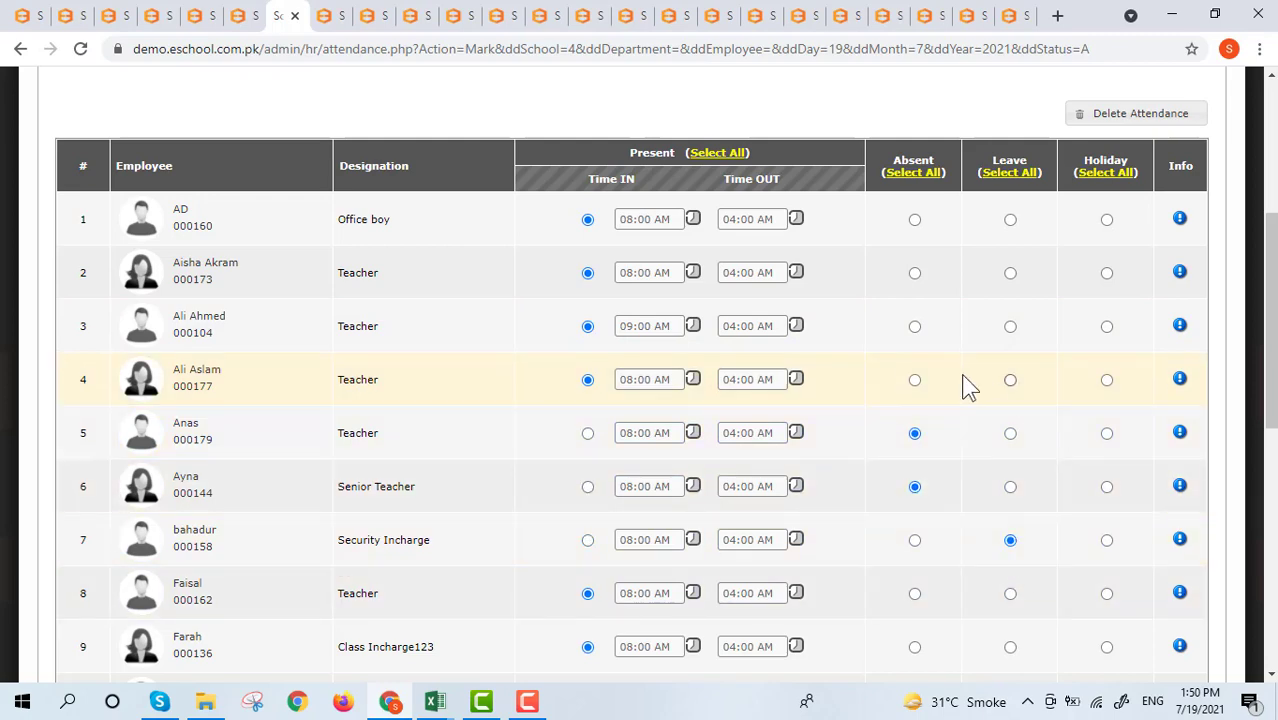
scroll(764, 502, down, 5)
scroll(558, 443, down, 2)
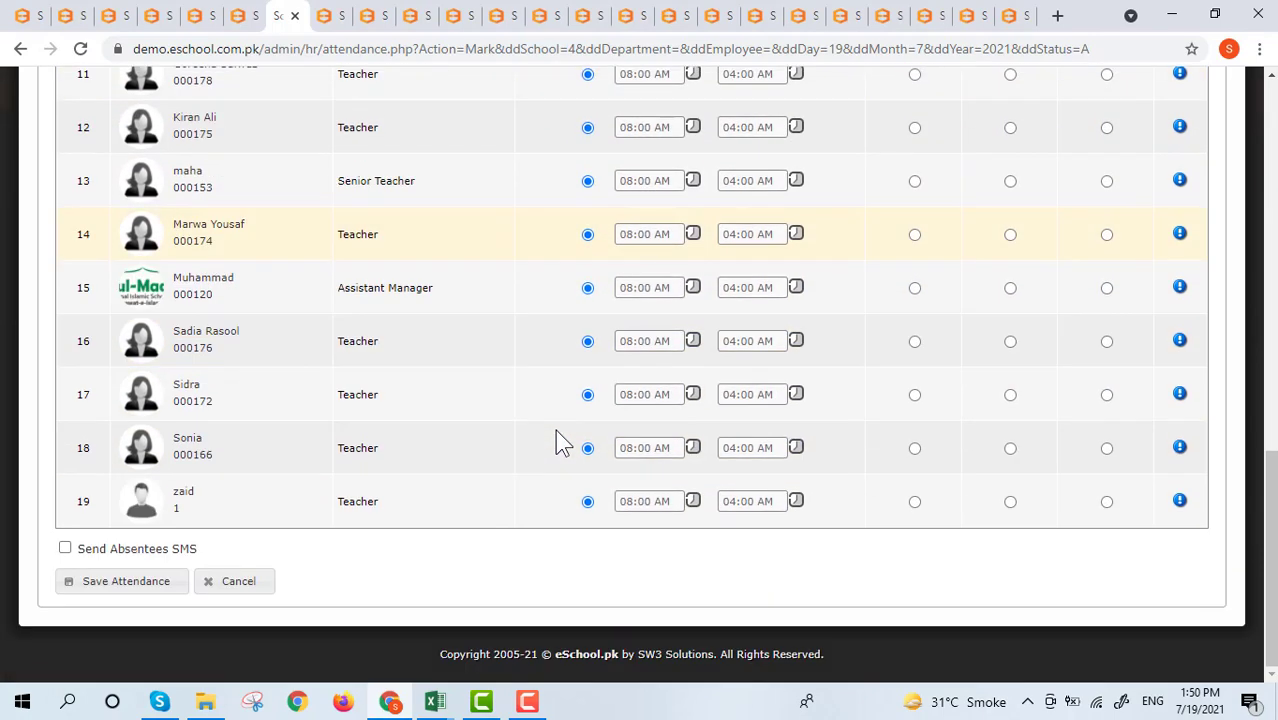
scroll(800, 200, up, 4)
scroll(644, 490, down, 4)
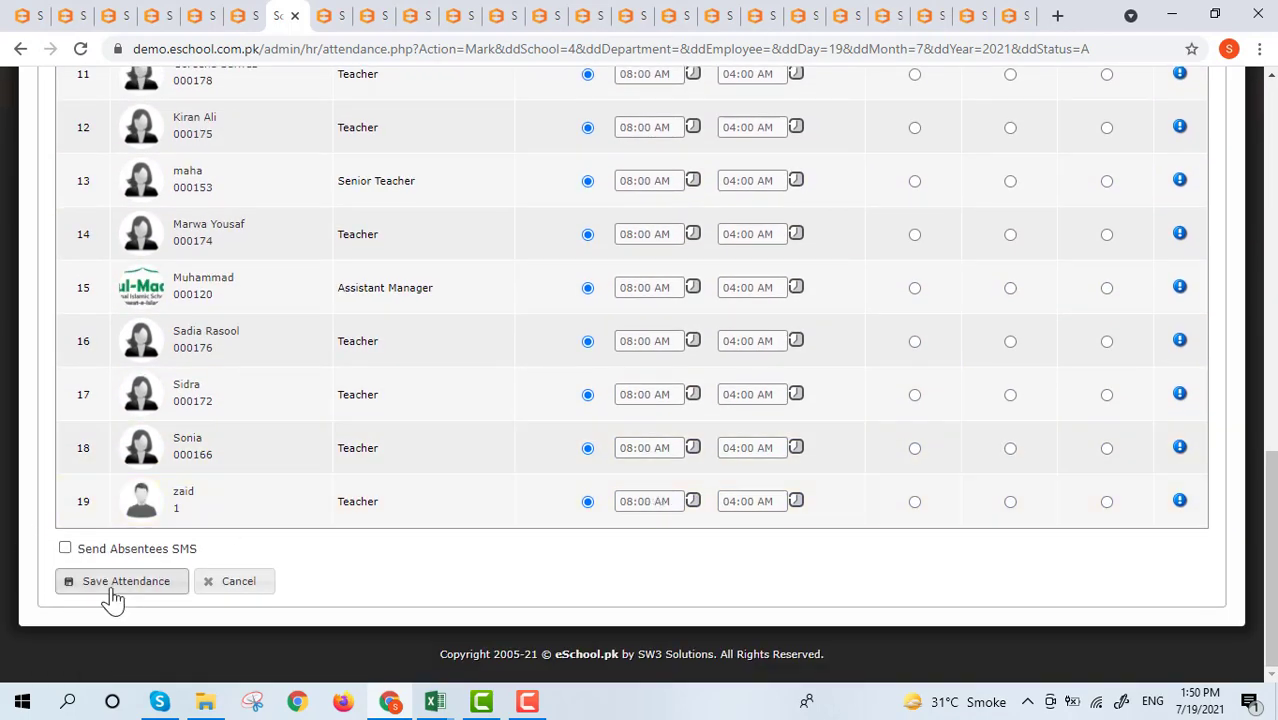
click(63, 550)
Review the HR leave types list, and examine the Weightage field and its hint in the new leave type form.
click(333, 16)
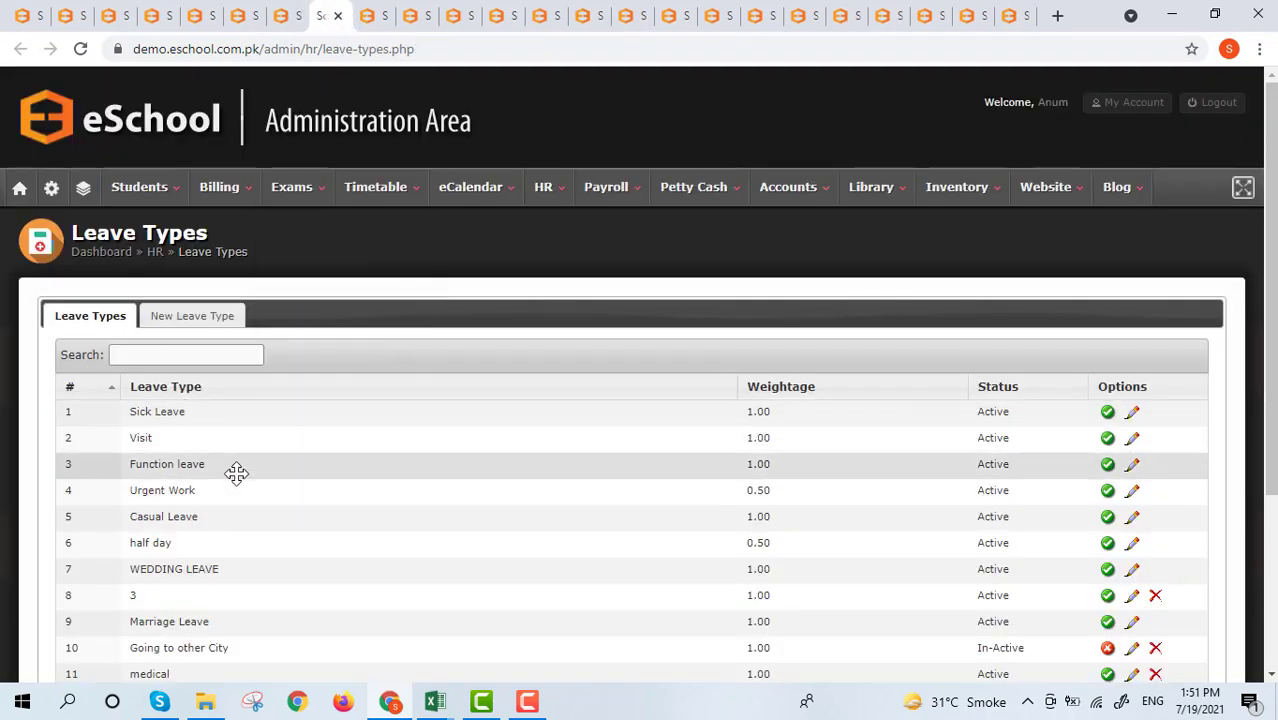
scroll(235, 473, down, 1)
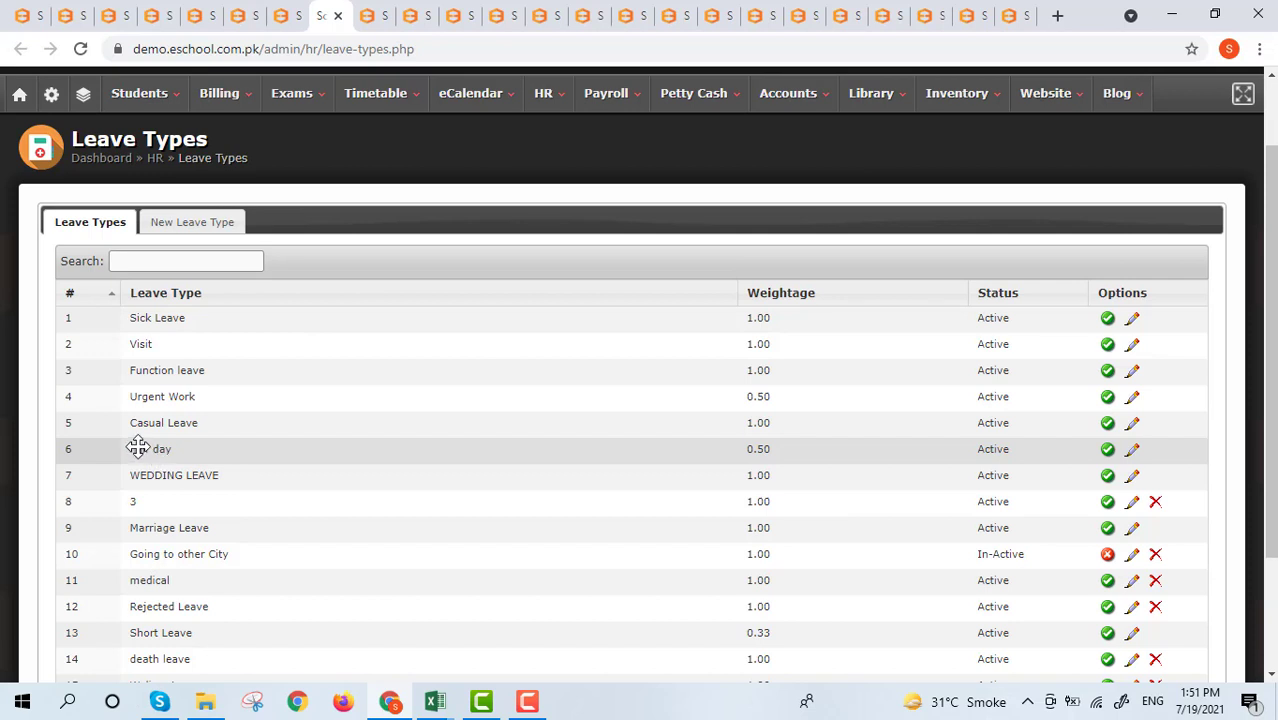
click(163, 226)
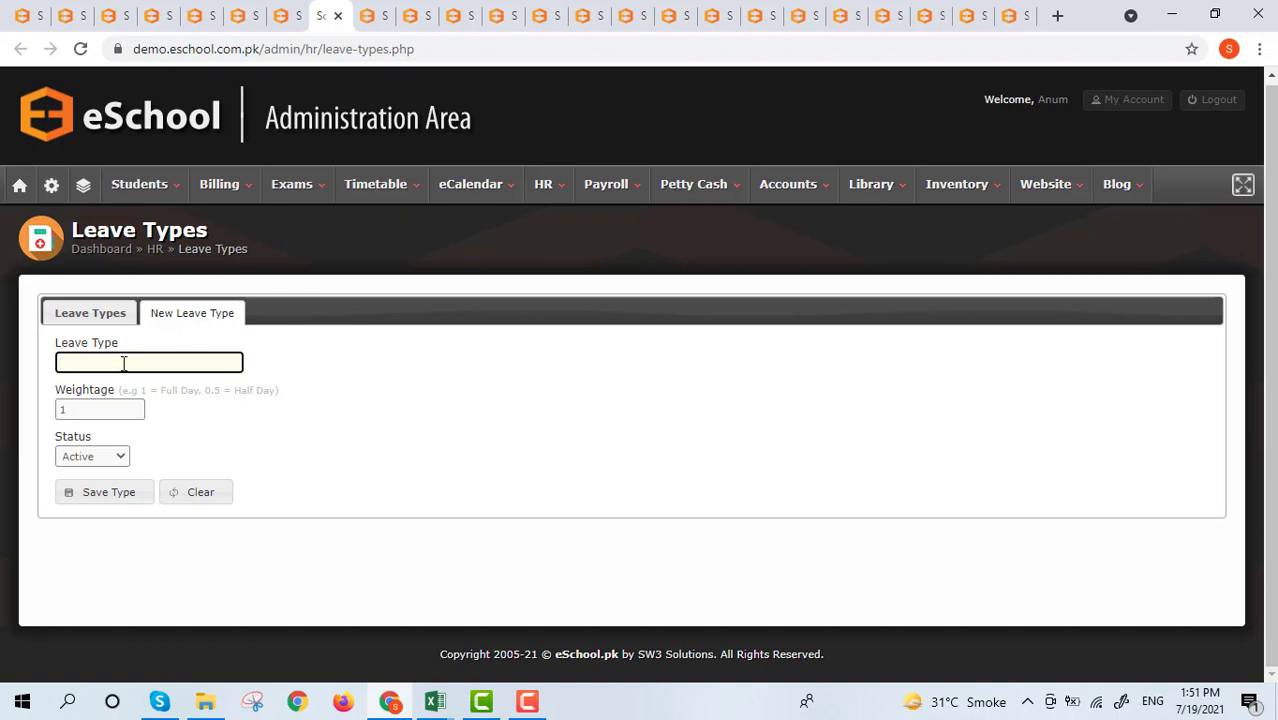
click(113, 408)
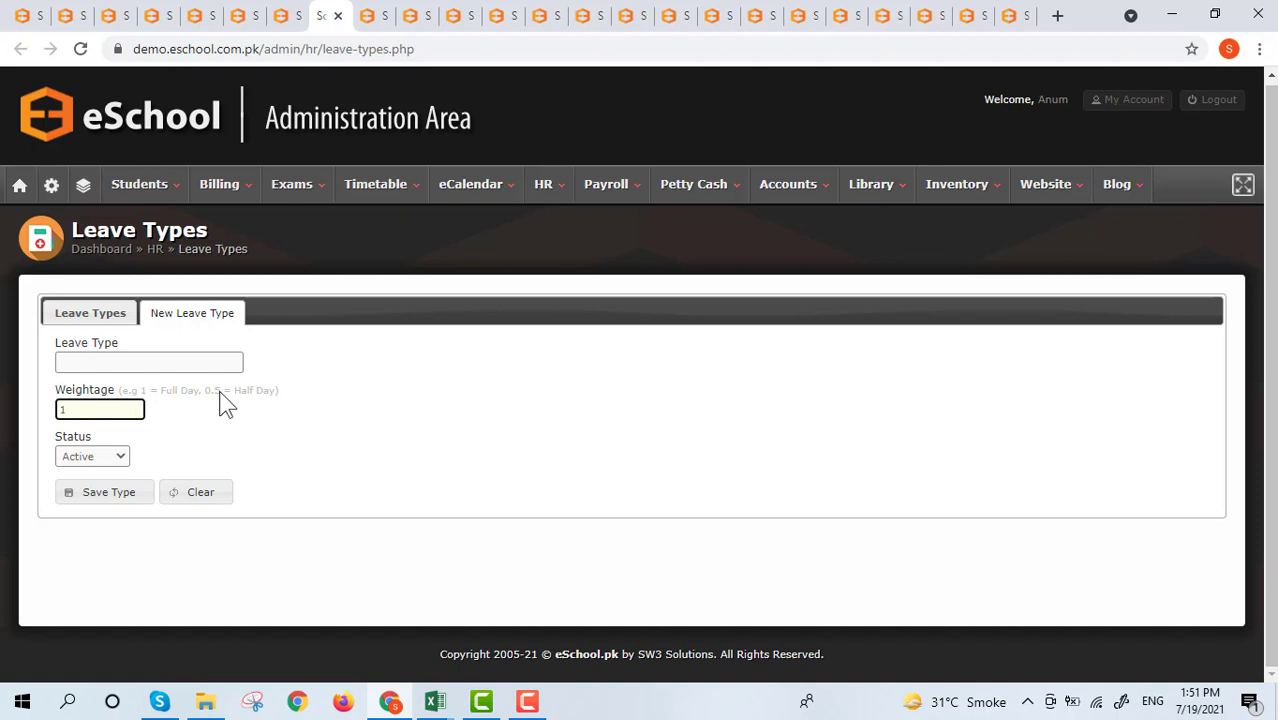
drag(222, 391, 168, 412)
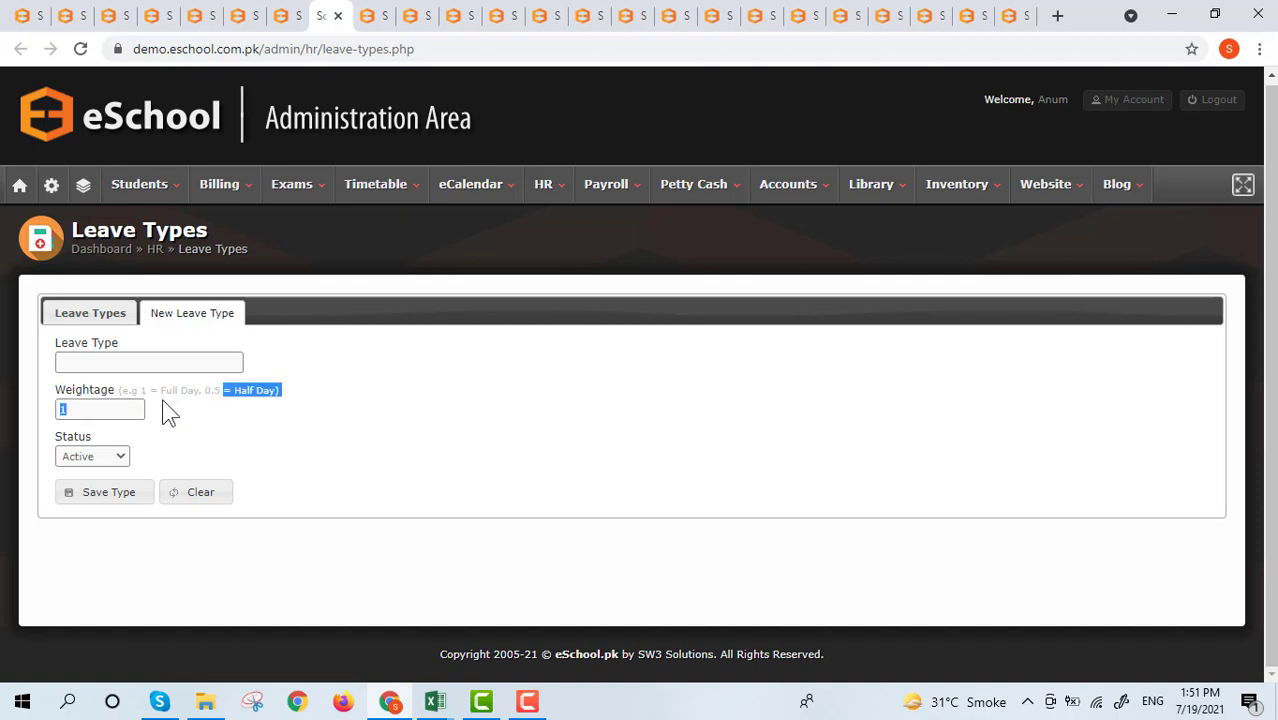
click(110, 410)
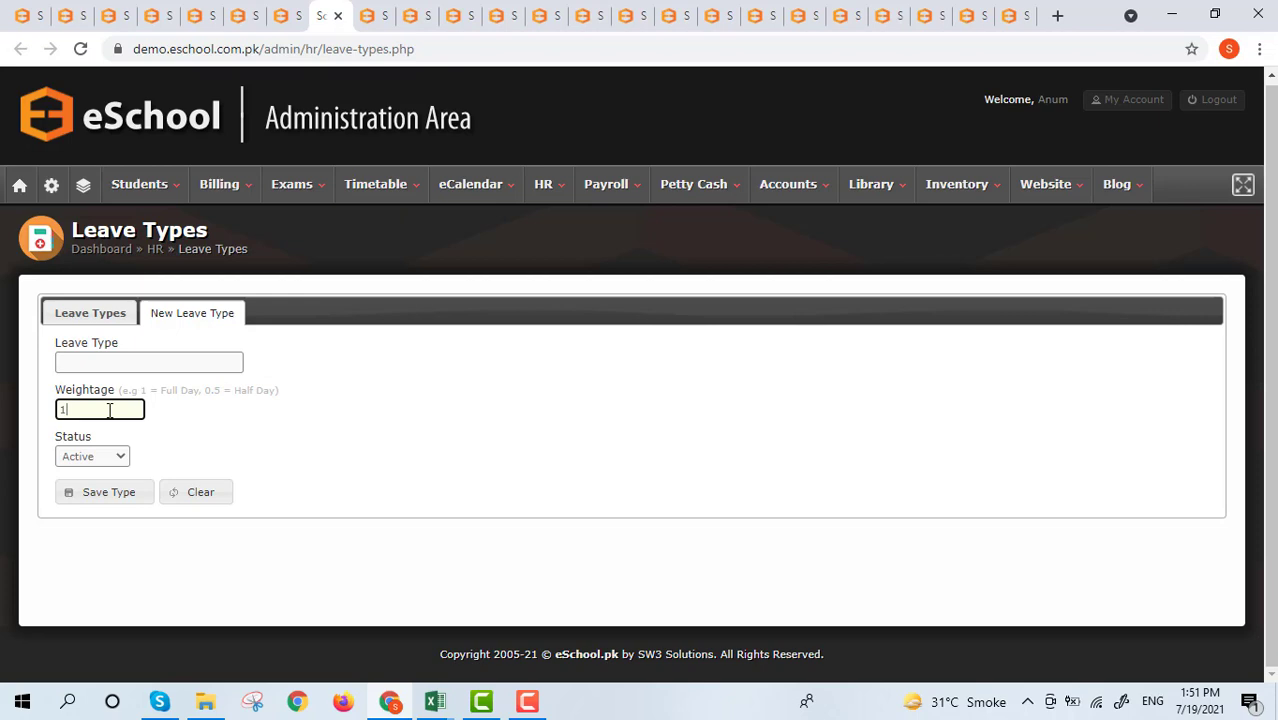
Review the list of employee leave records on the HR Leaves page.
click(367, 15)
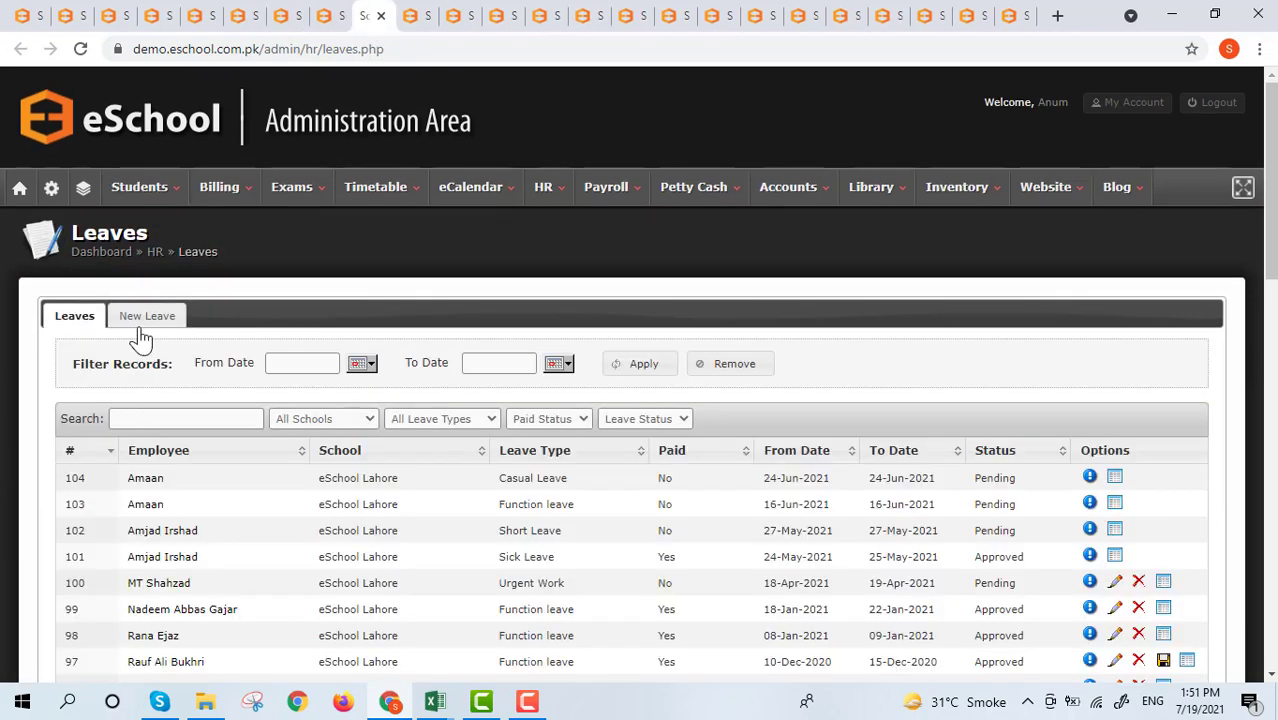
scroll(672, 463, down, 2)
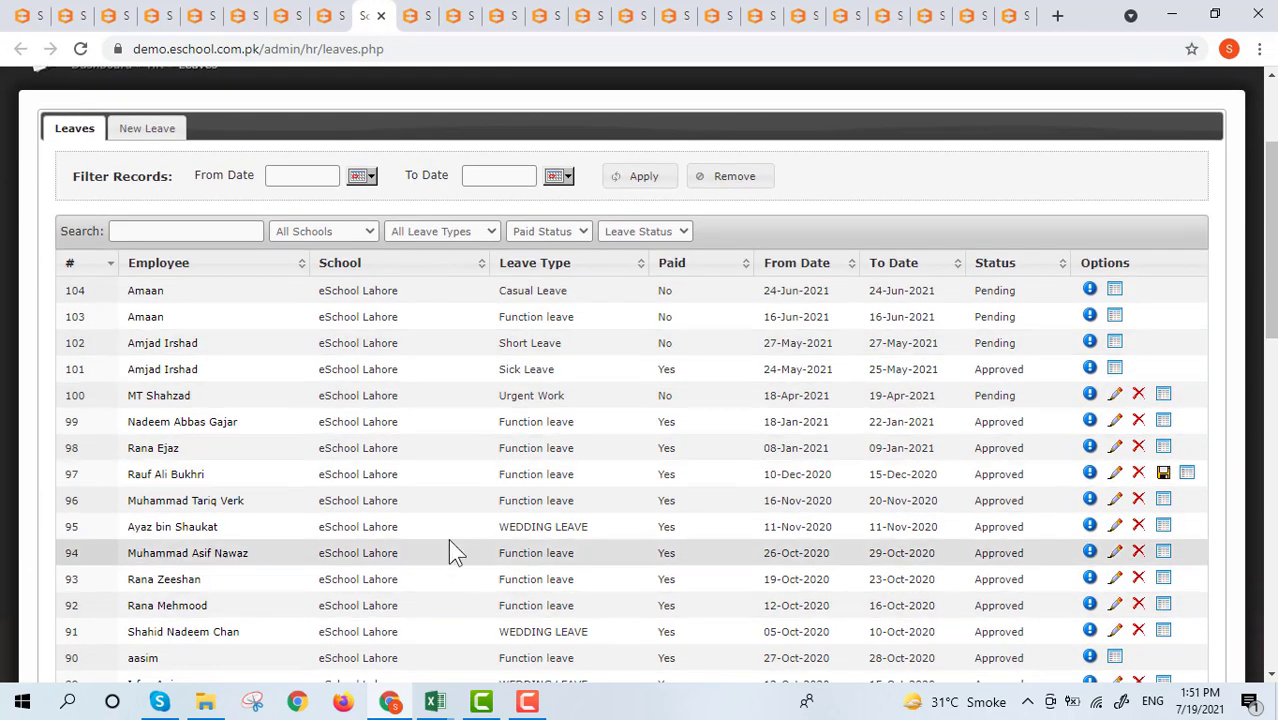
scroll(448, 545, up, 2)
Start a new leave entry with leave type medical and Paid set to Yes, and check the available status options.
click(132, 318)
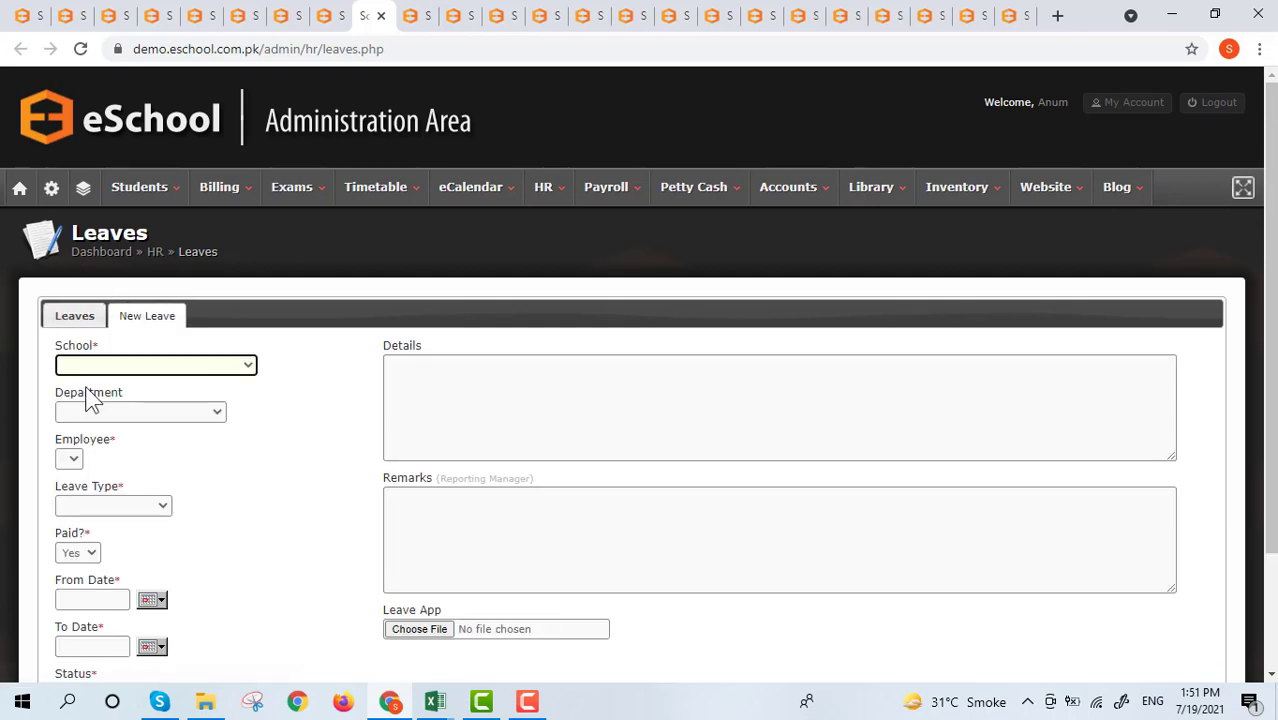
click(103, 508)
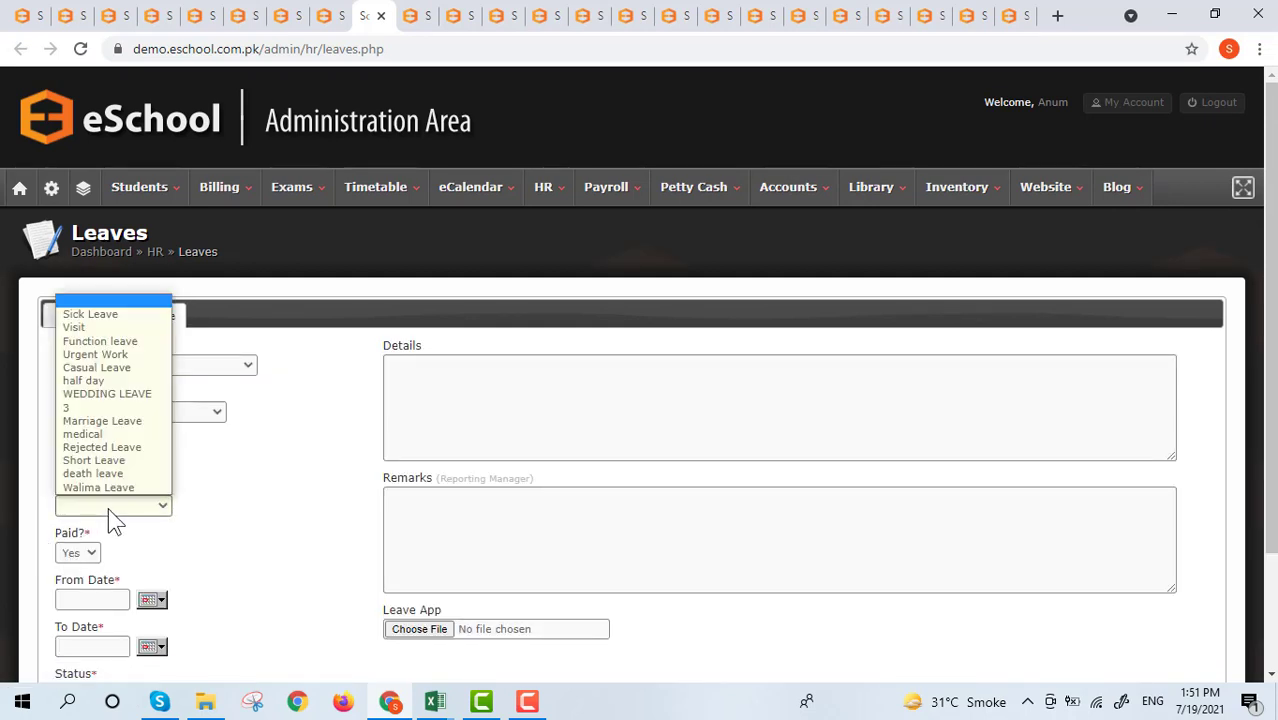
click(104, 434)
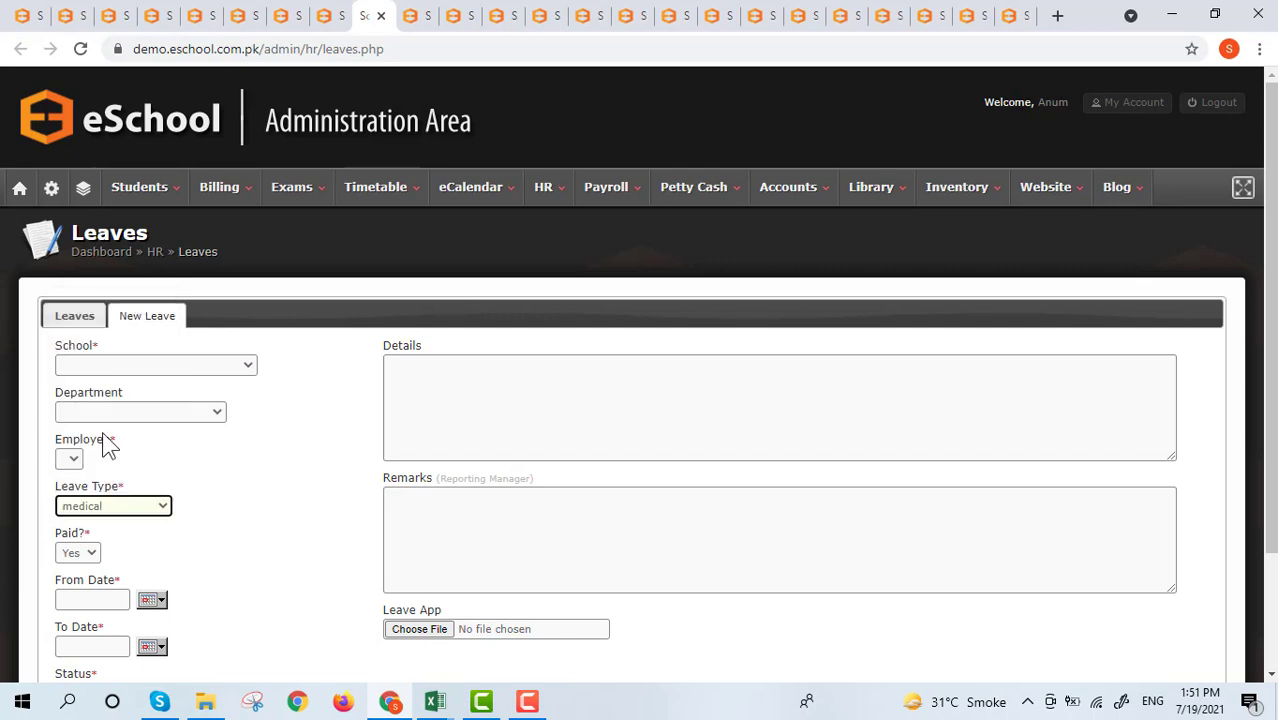
click(90, 552)
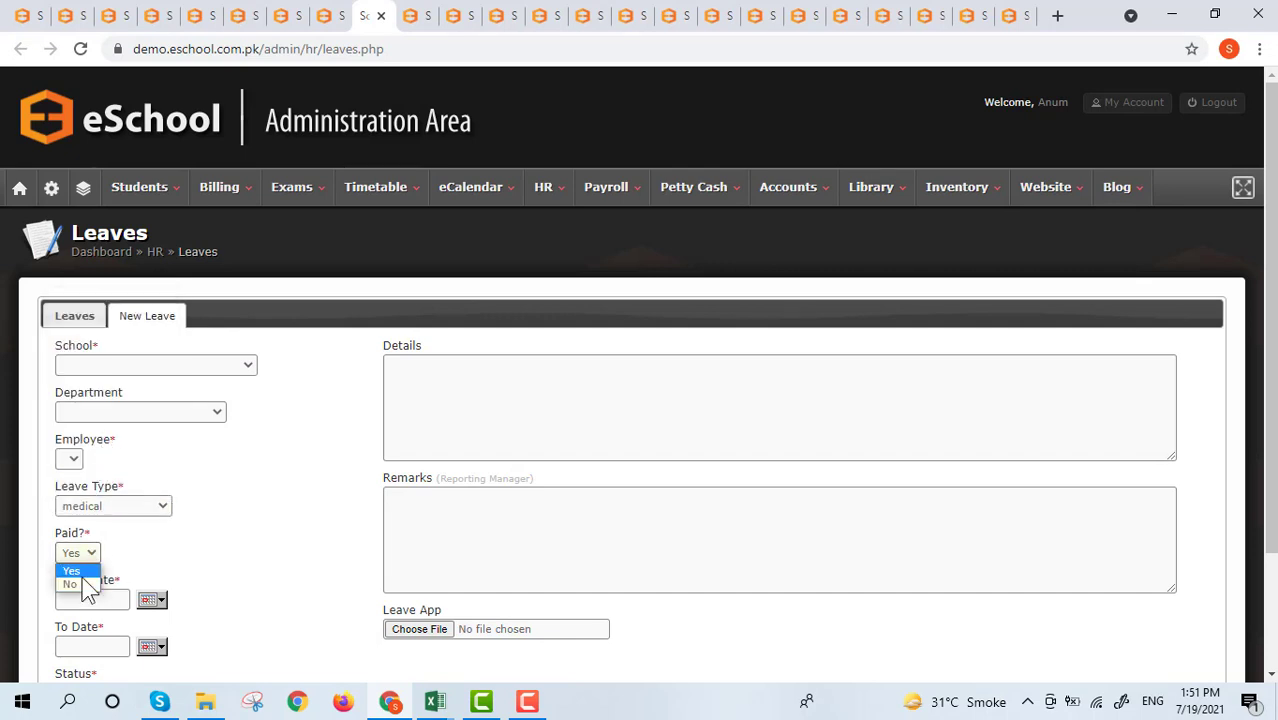
click(66, 571)
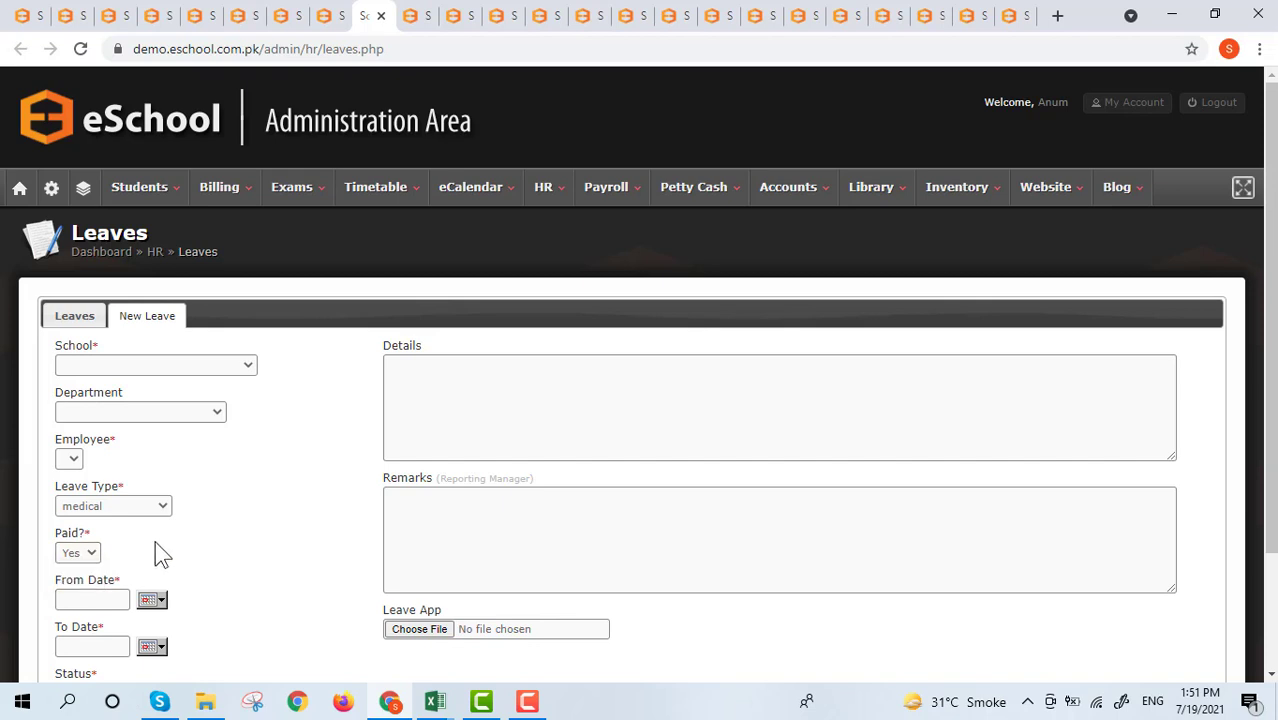
scroll(80, 540, down, 3)
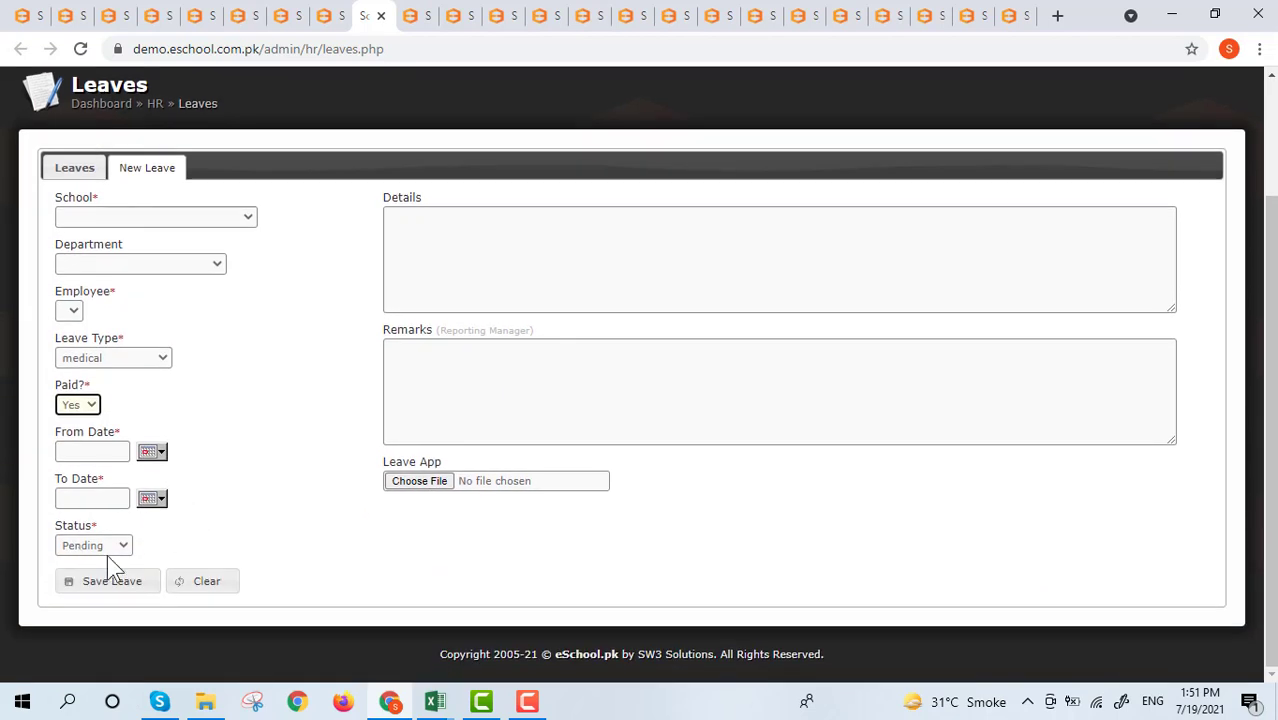
click(104, 545)
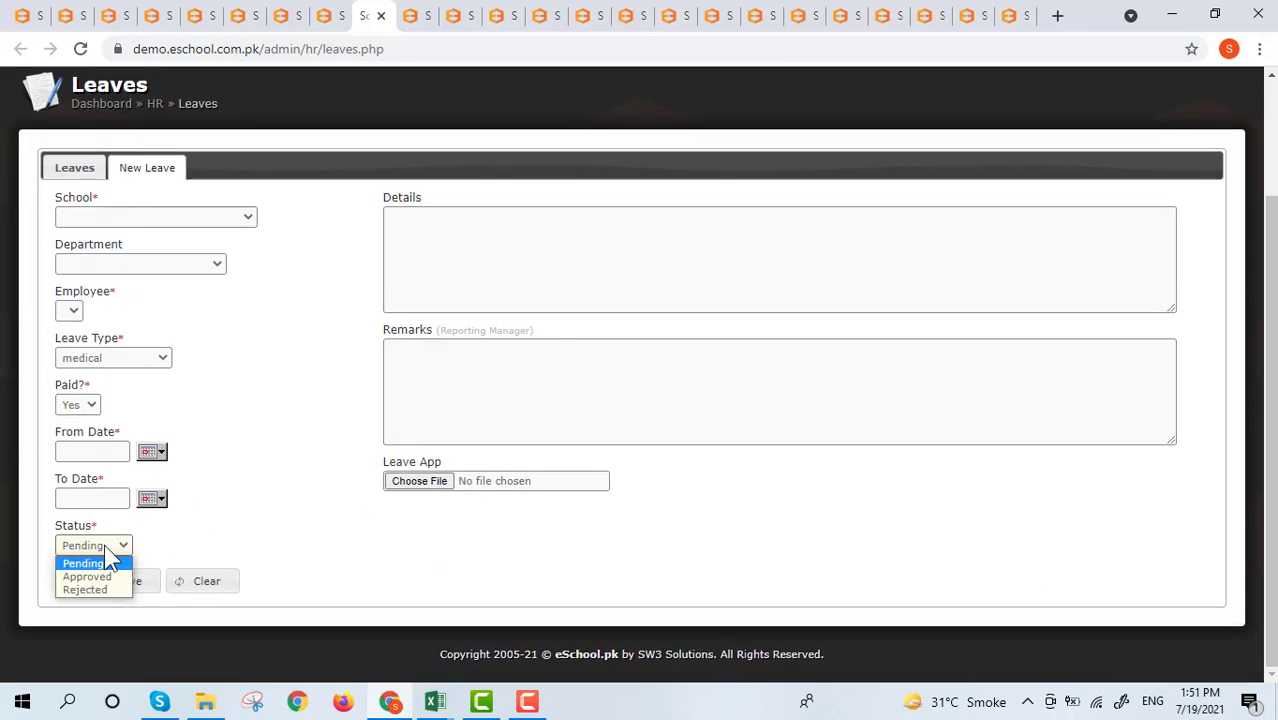
click(182, 559)
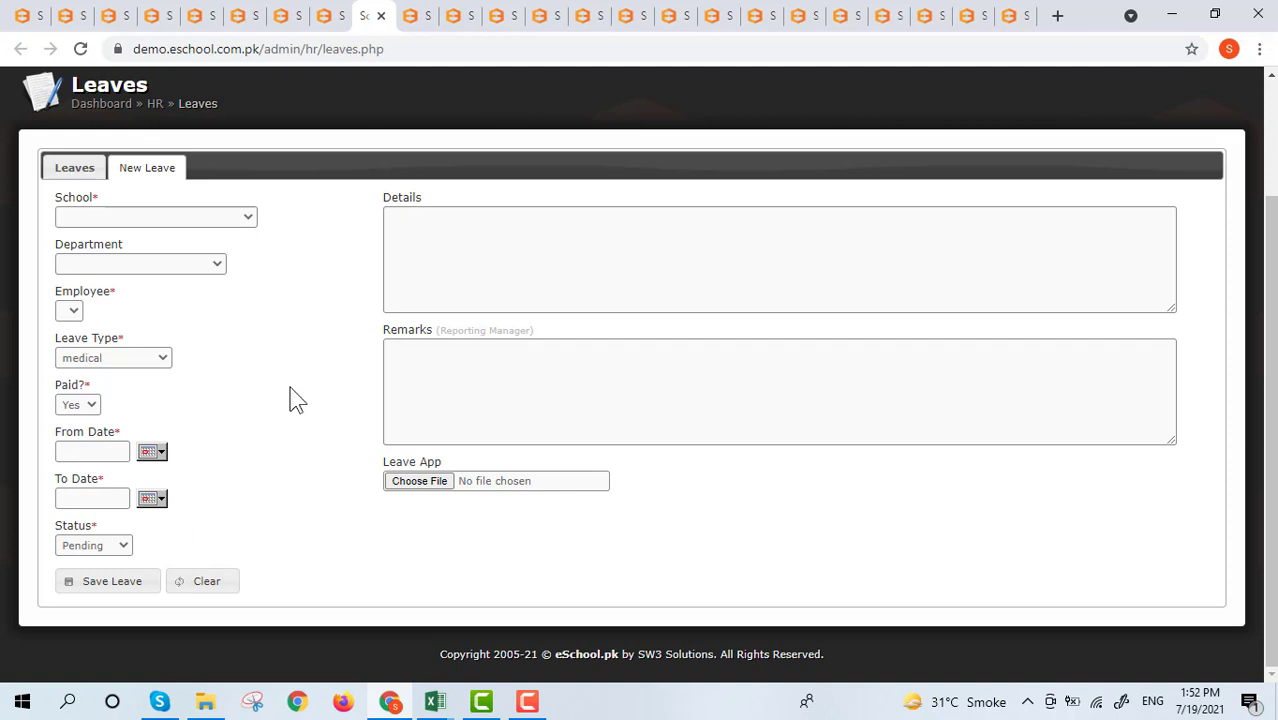
View the HR transfer reasons list and its new reason form.
click(412, 17)
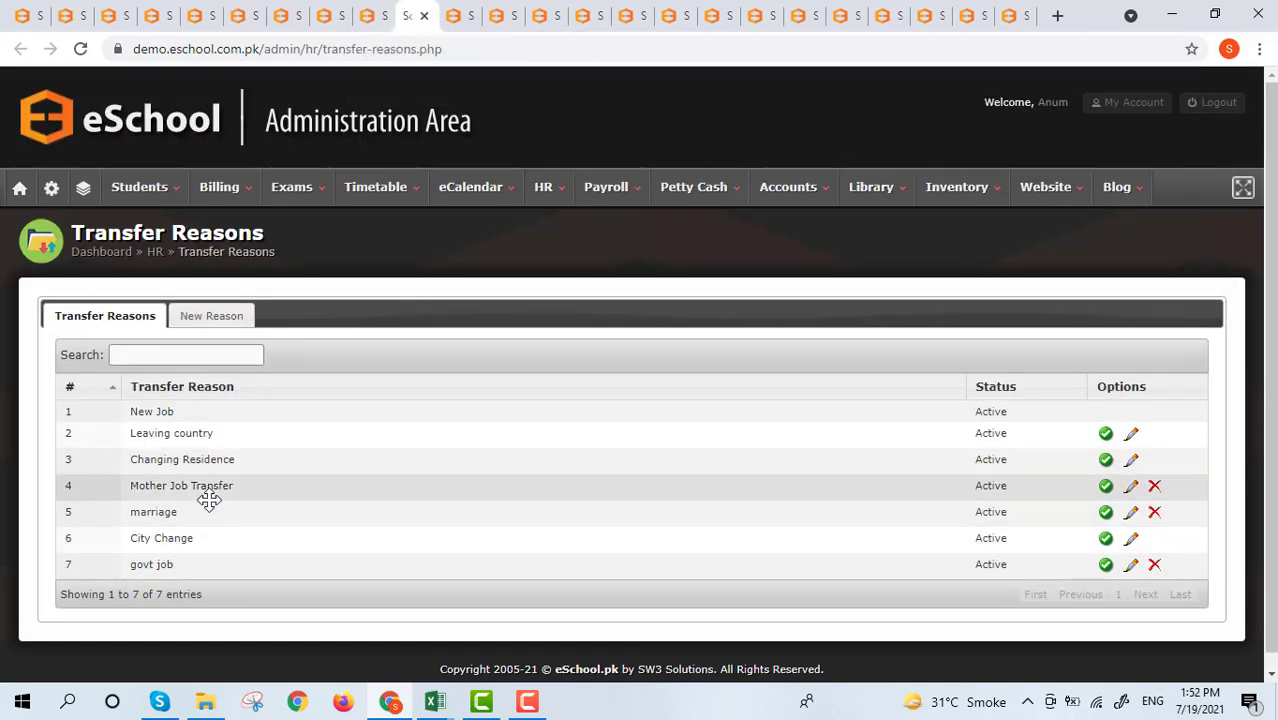
click(207, 317)
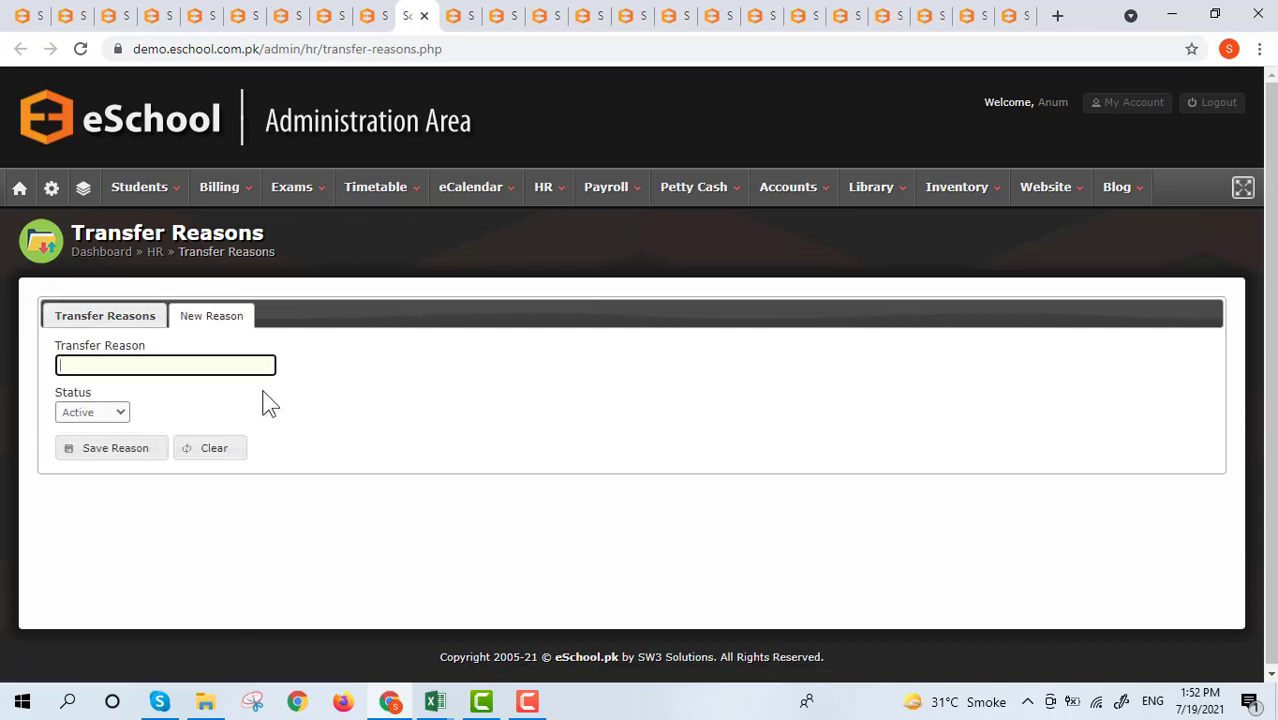
View the HR transfers list, examine the new transfer form with its school and transfer reason choices, and return to the list.
click(463, 15)
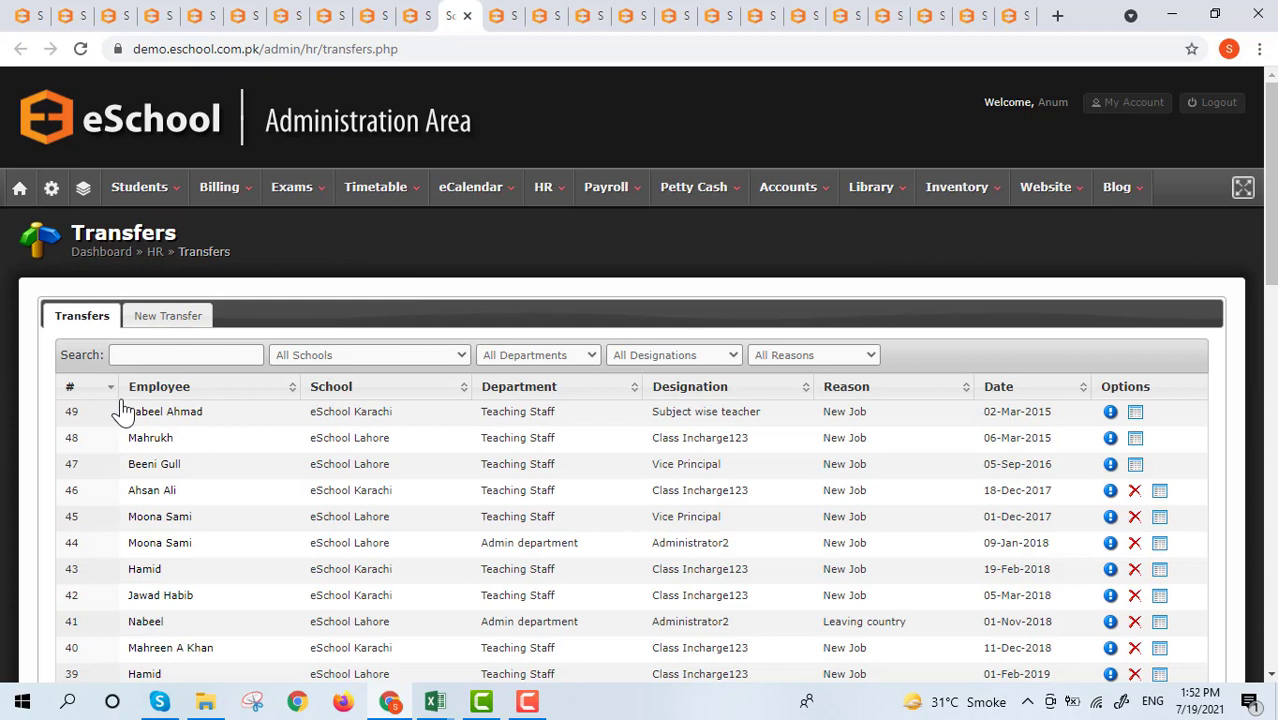
click(160, 317)
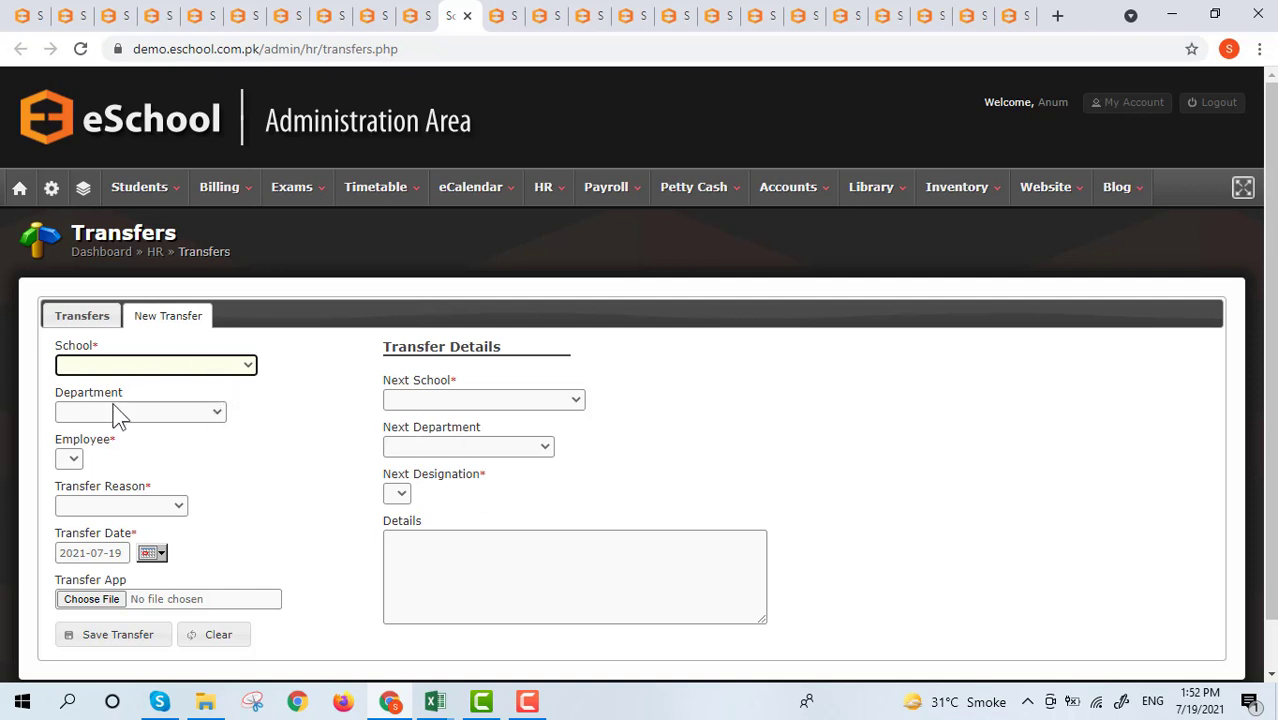
click(88, 366)
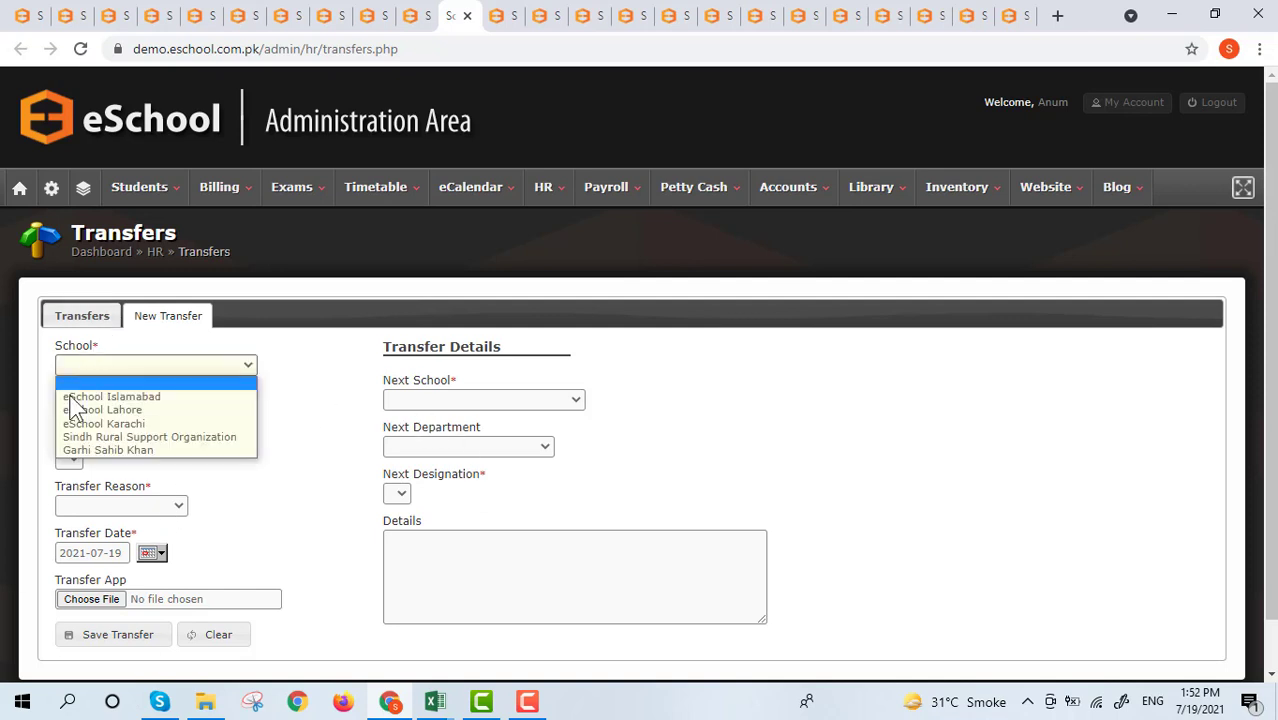
click(318, 460)
click(105, 510)
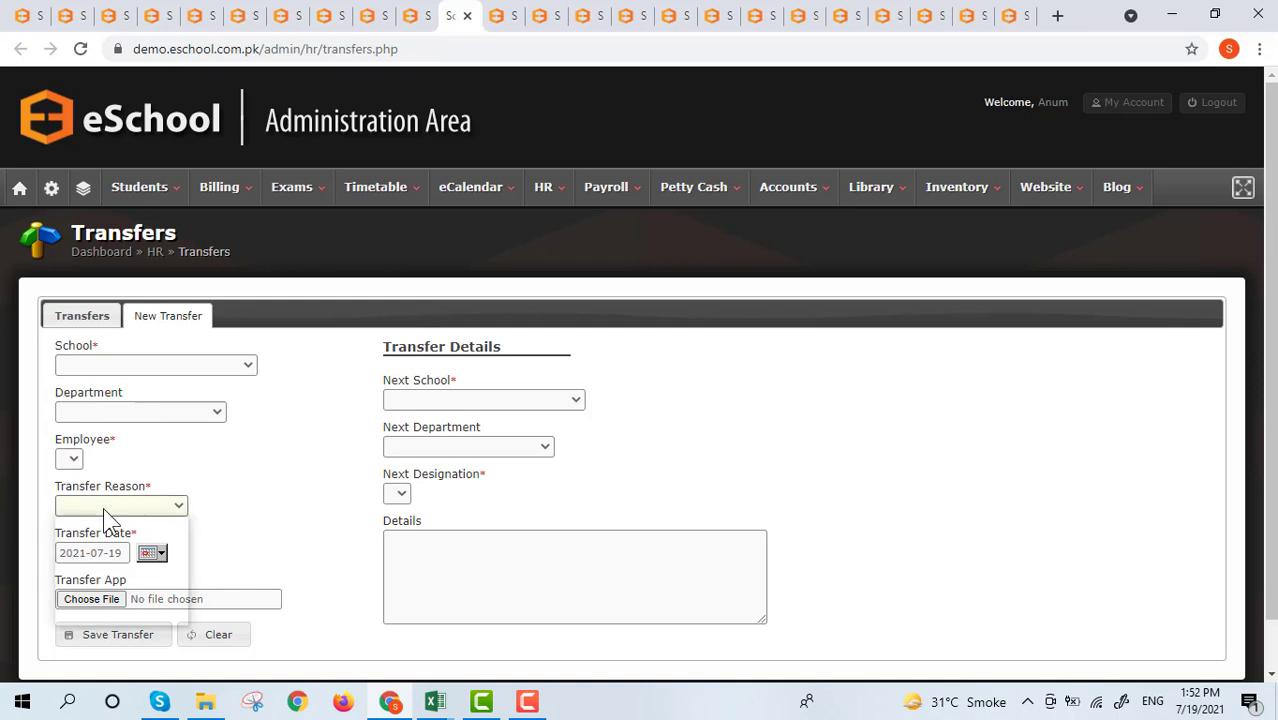
click(296, 474)
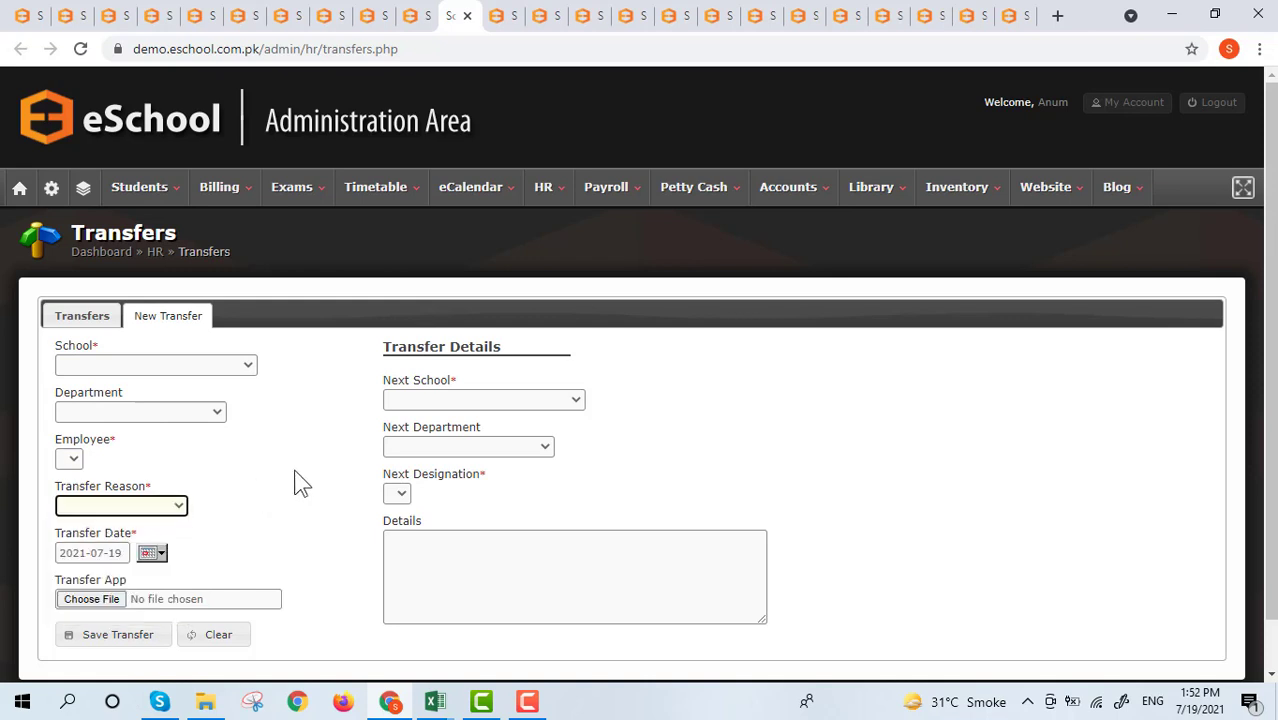
click(490, 577)
click(84, 324)
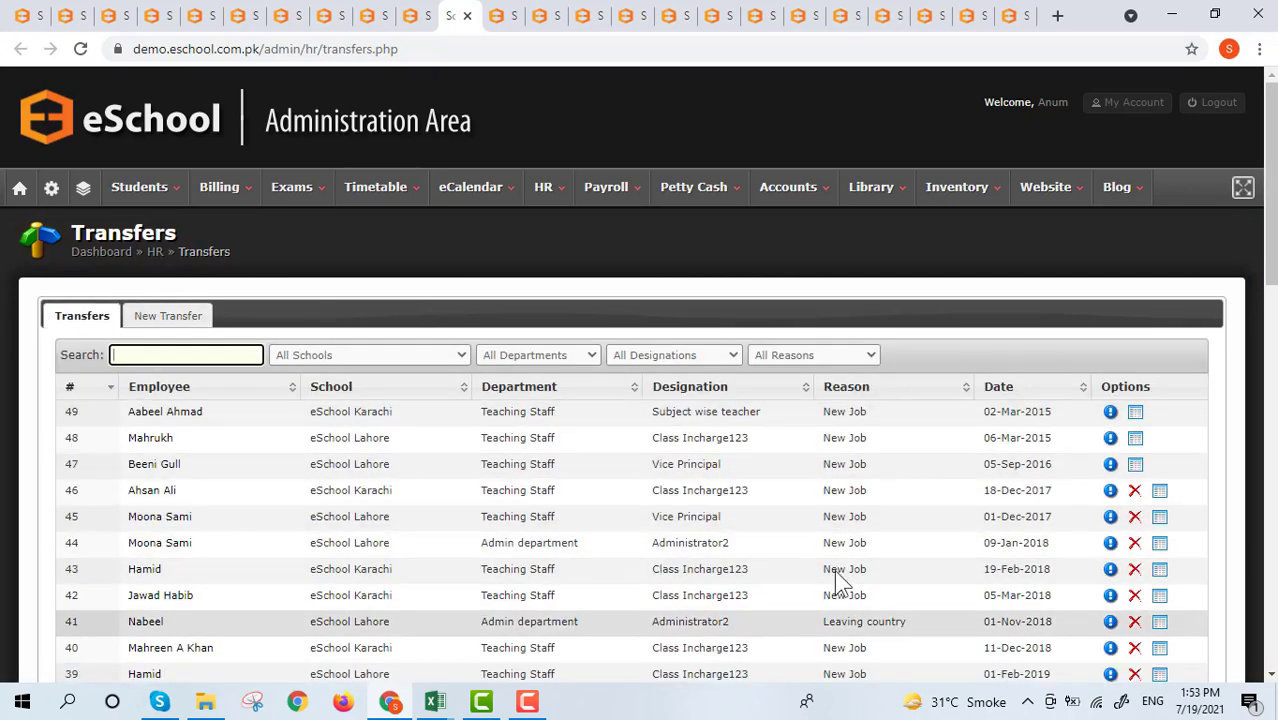
View the HR resignation reasons list and its new reason form.
click(499, 15)
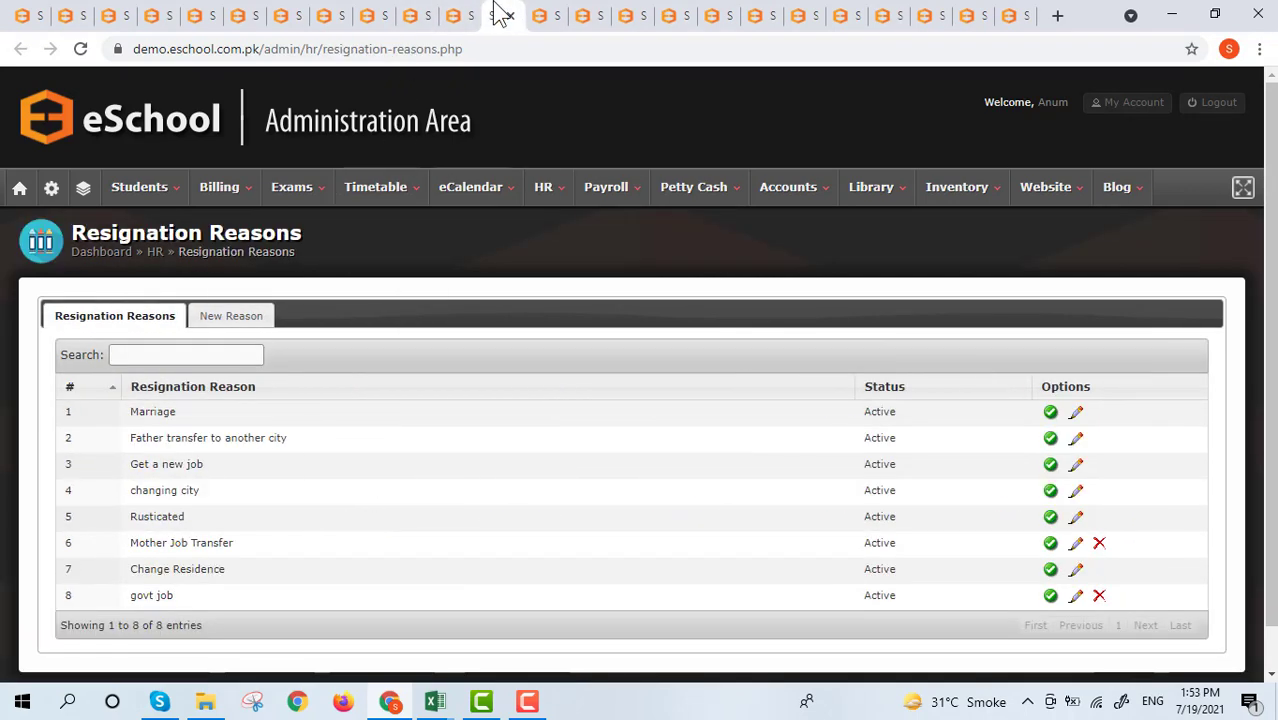
click(229, 318)
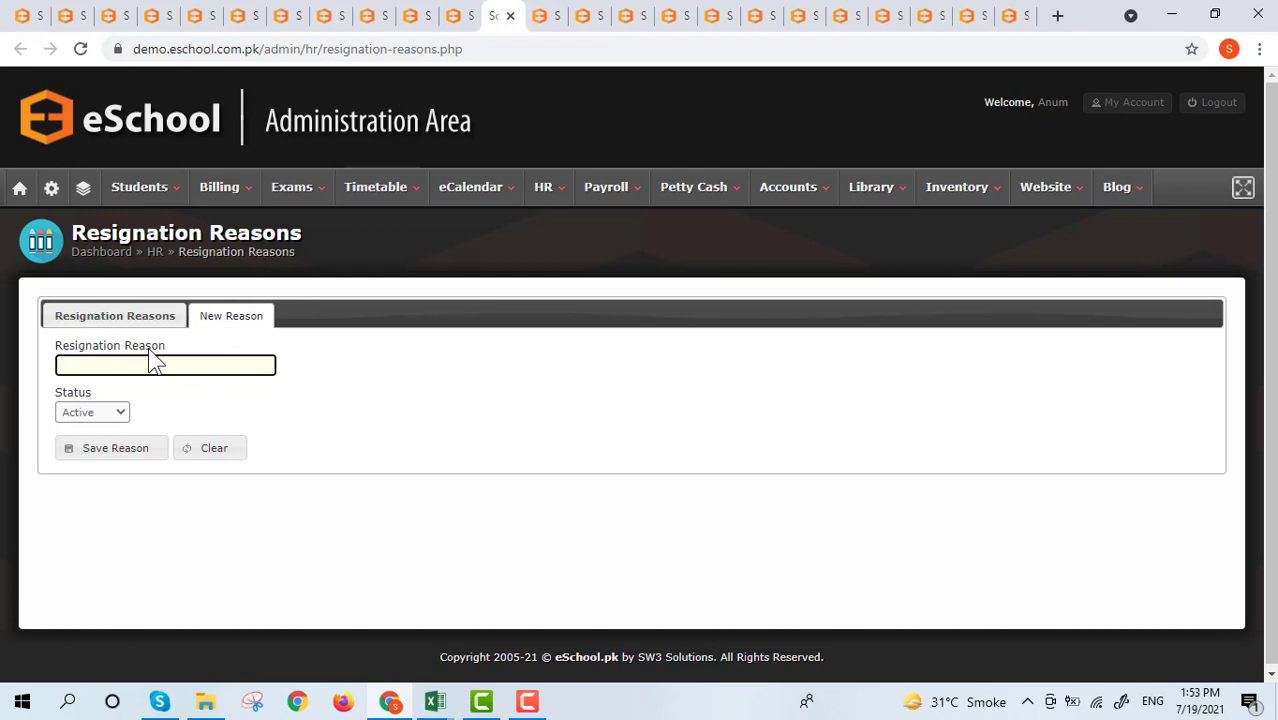
click(541, 15)
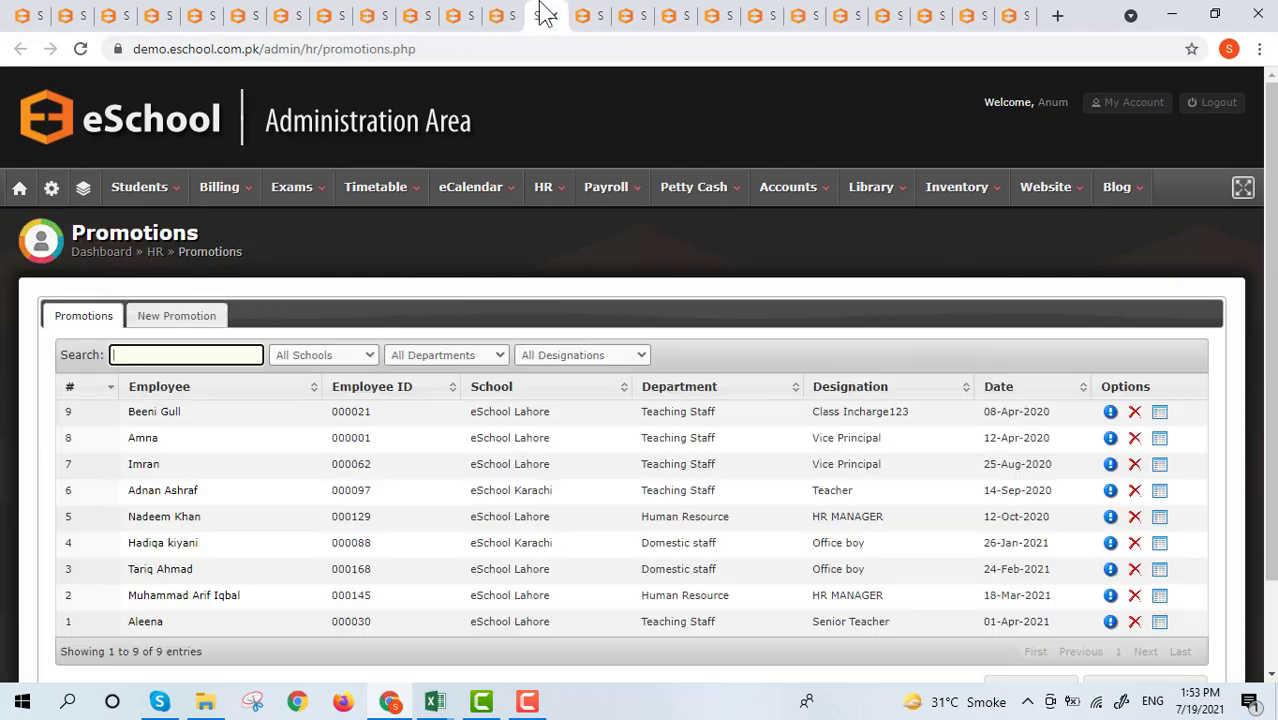
click(498, 15)
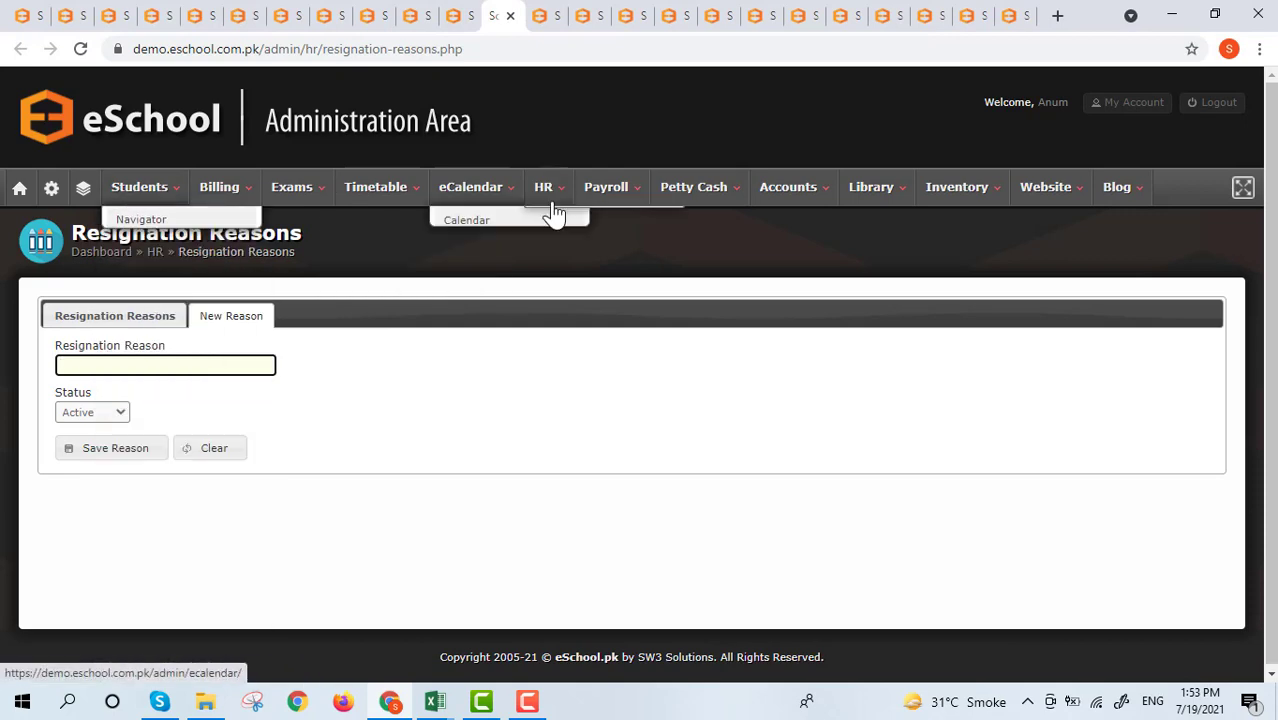
mouse_move(565, 187)
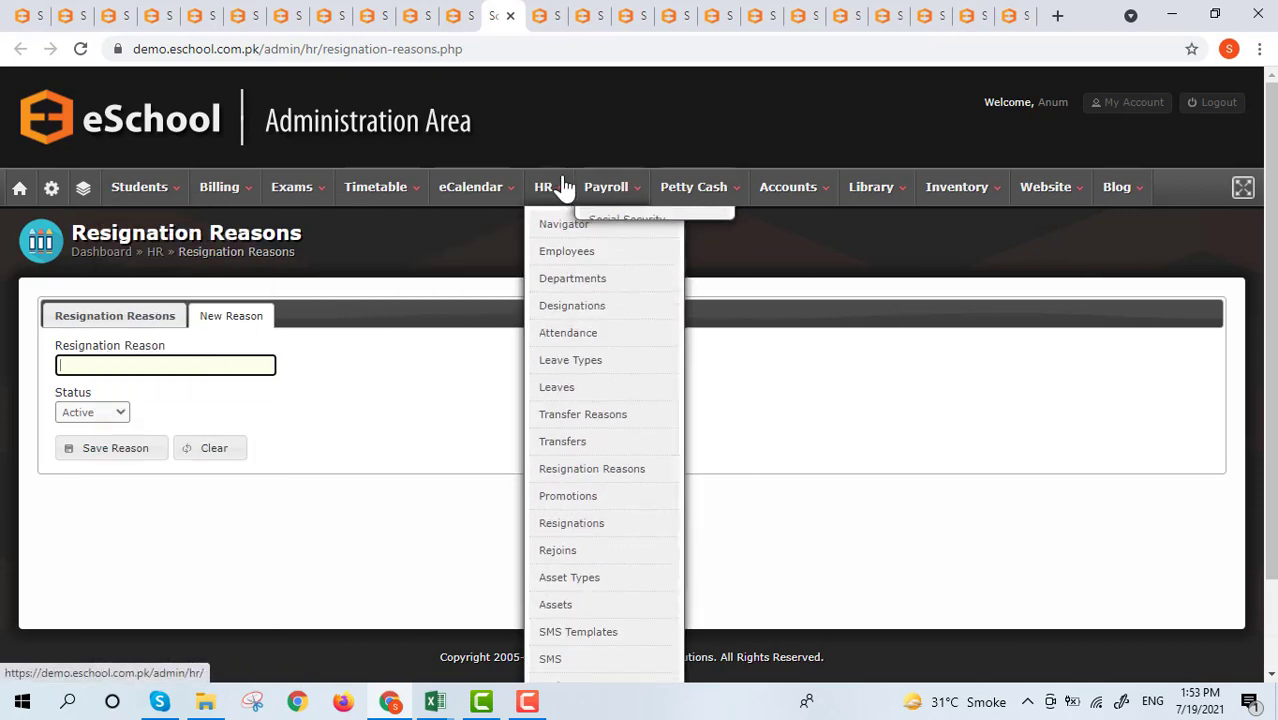
right_click(566, 523)
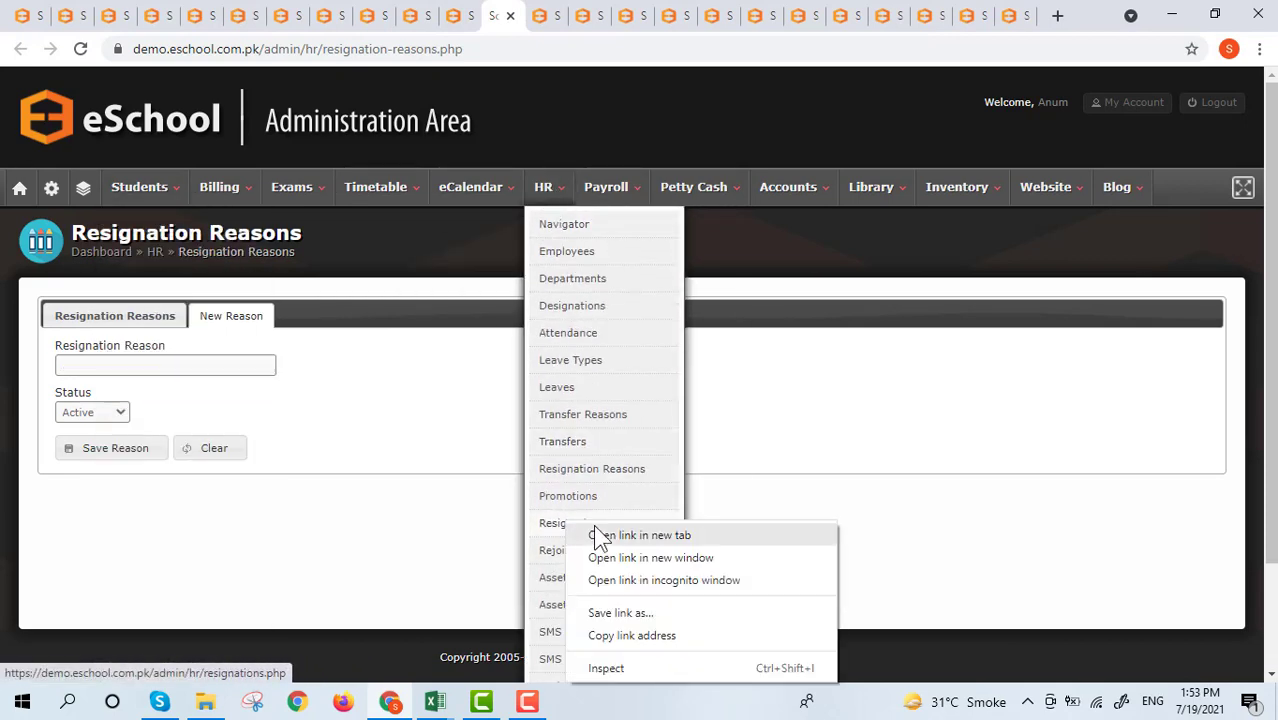
View the new resignation form, check its resignation reason choices, and return to the HR resignations list.
click(590, 12)
click(182, 318)
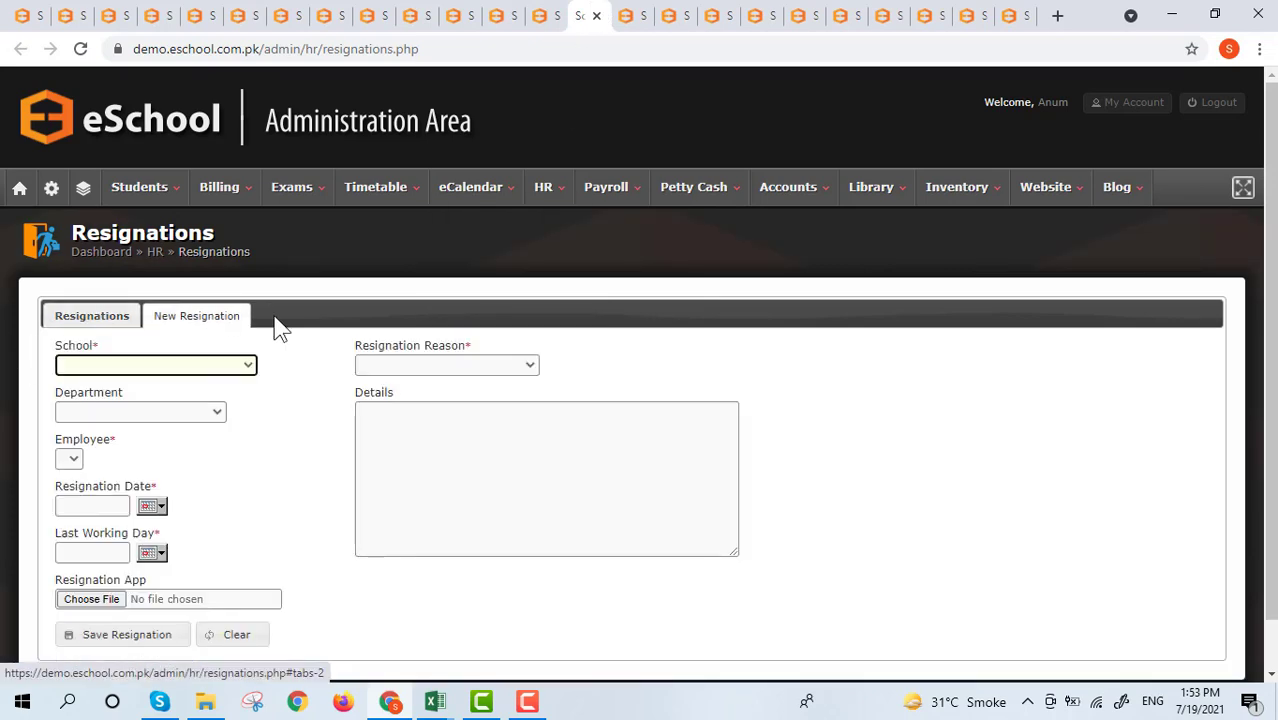
scroll(194, 277, down, 1)
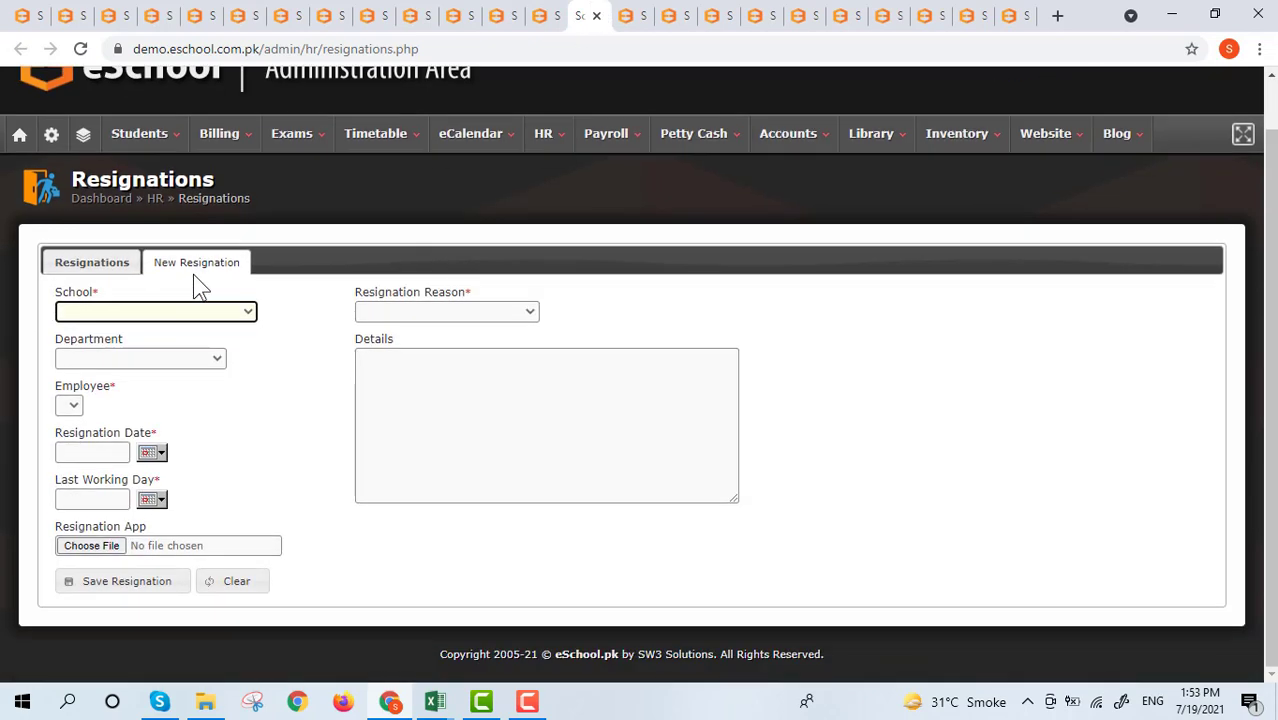
click(499, 313)
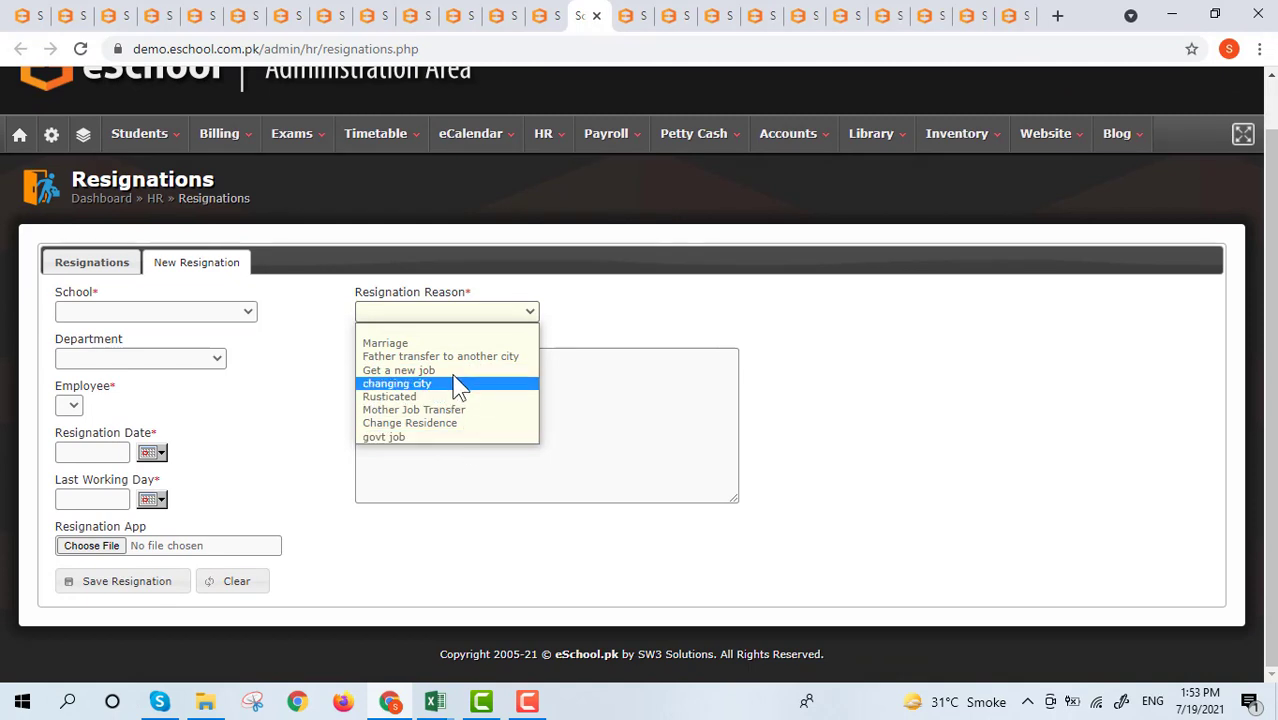
click(150, 316)
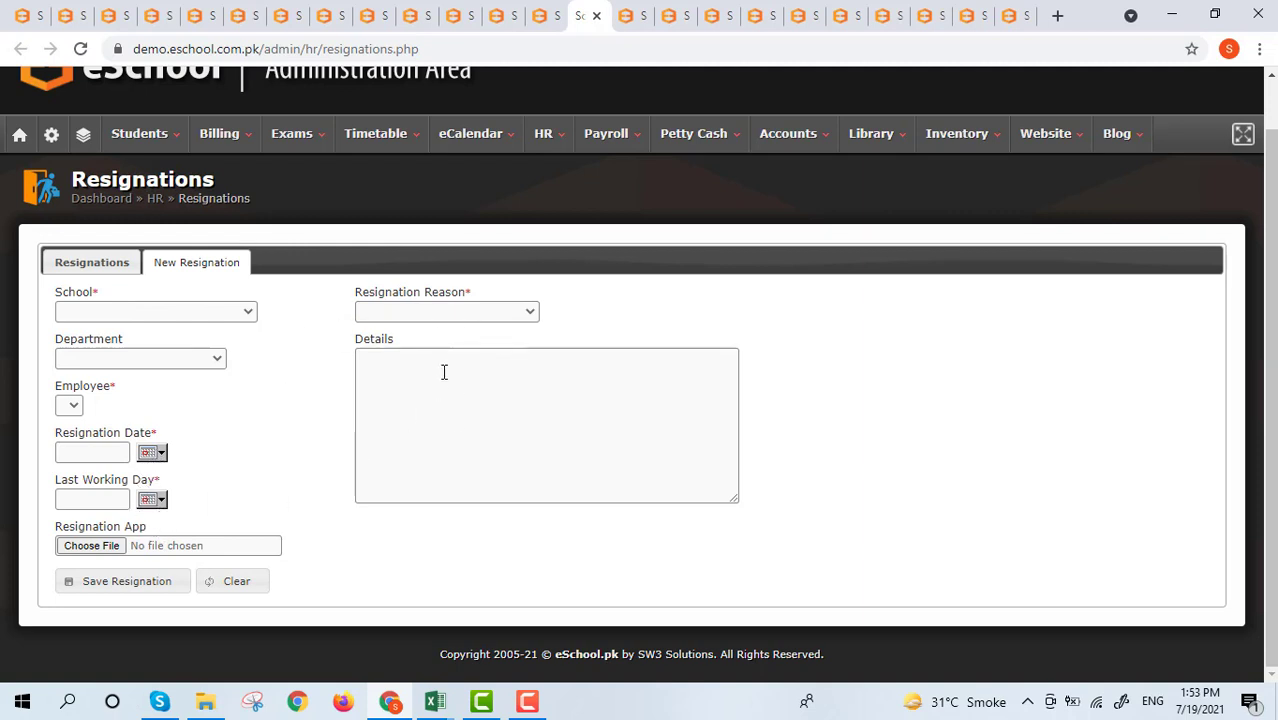
click(68, 268)
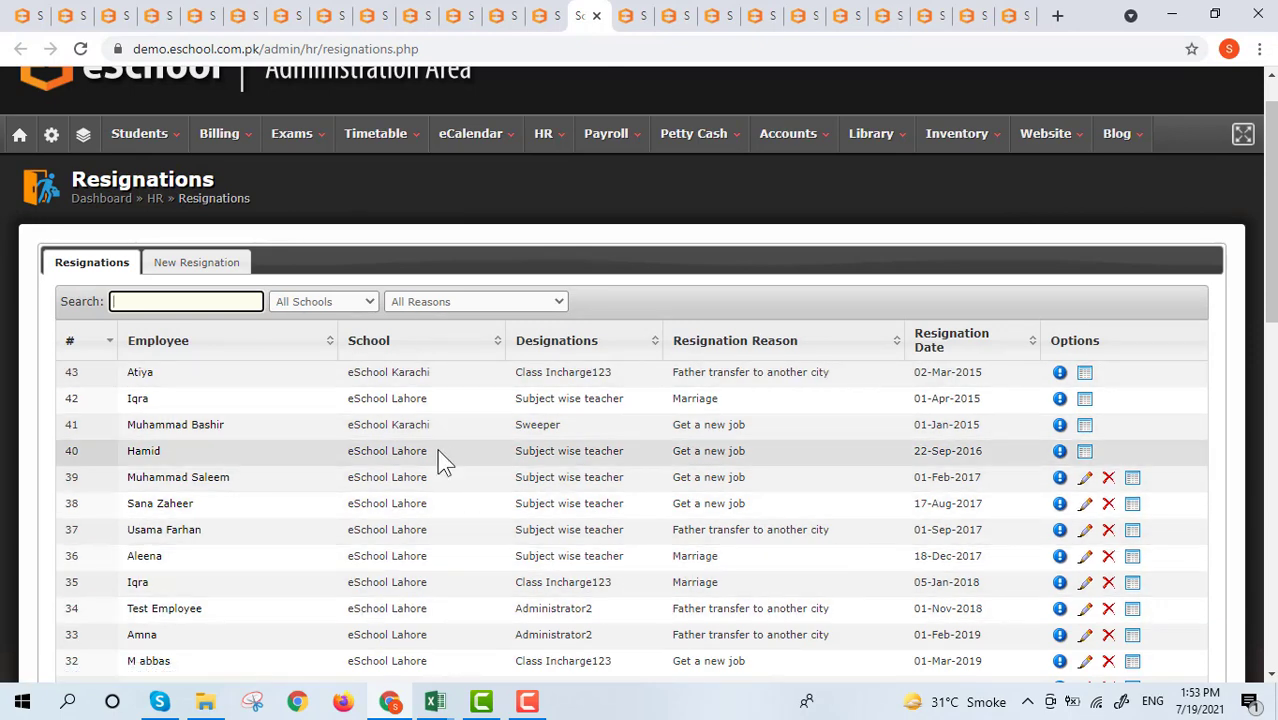
View the HR promotions list and its new promotion form.
click(545, 15)
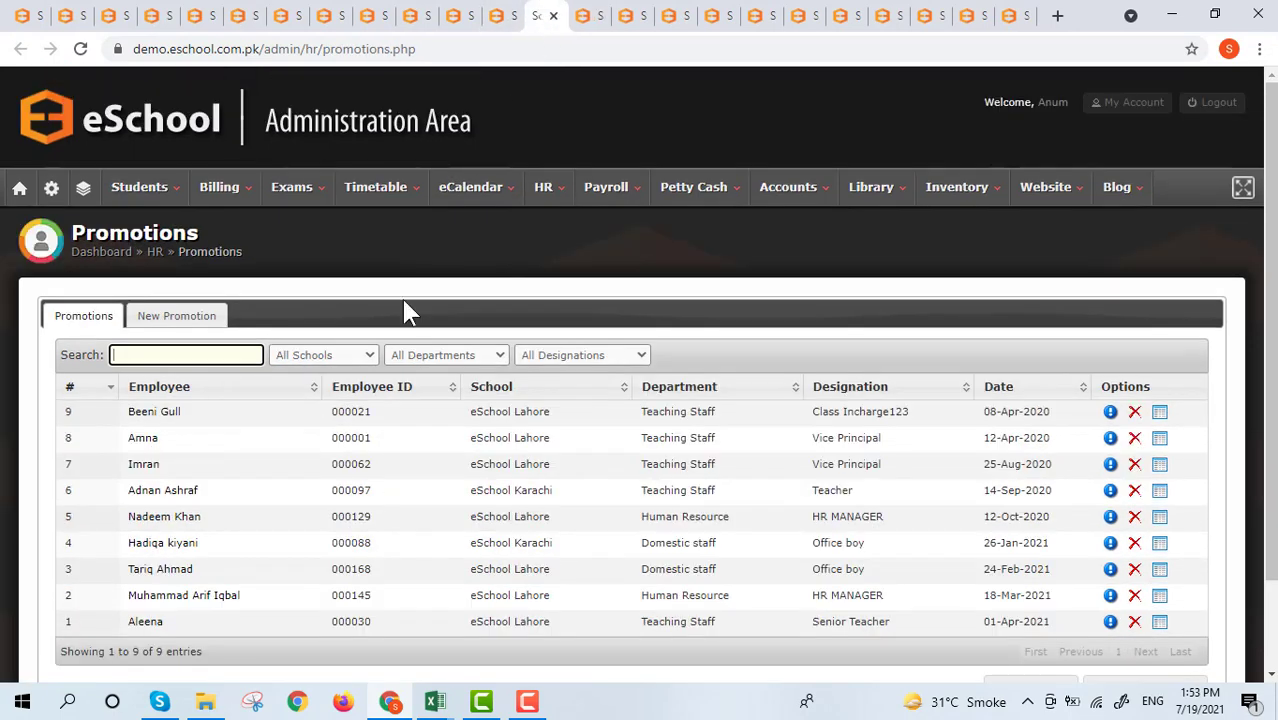
click(162, 316)
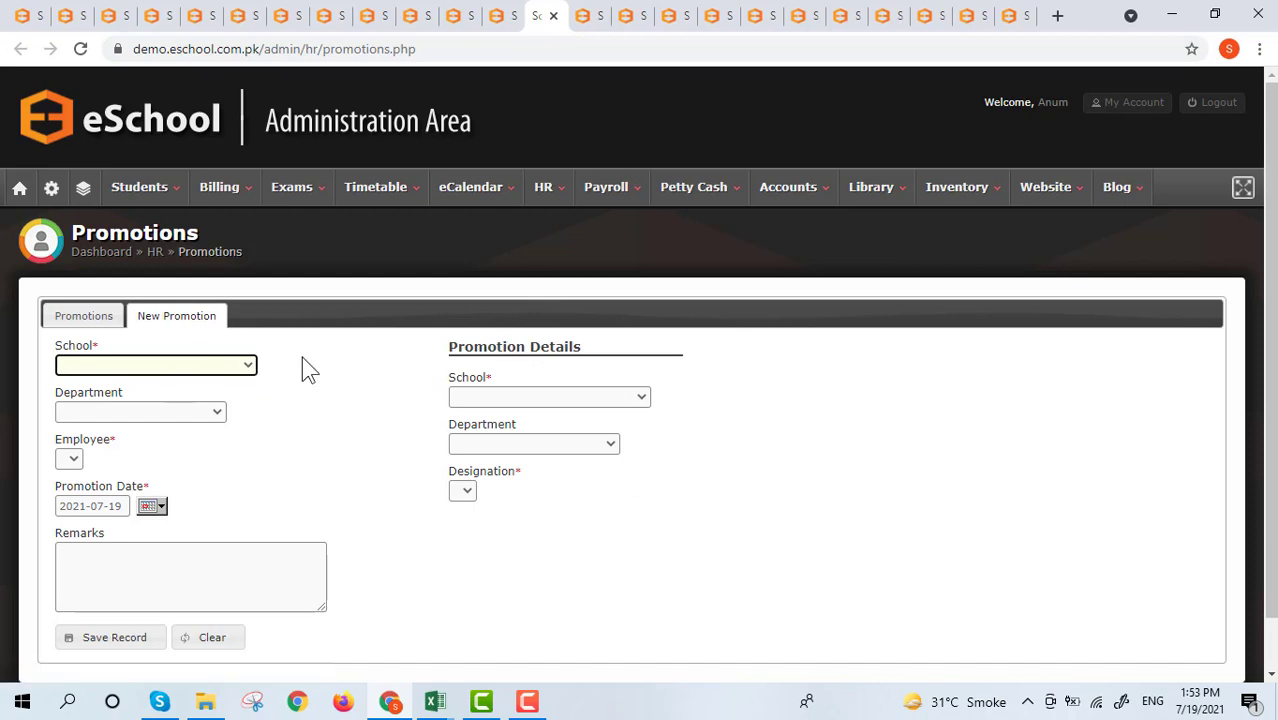
click(588, 15)
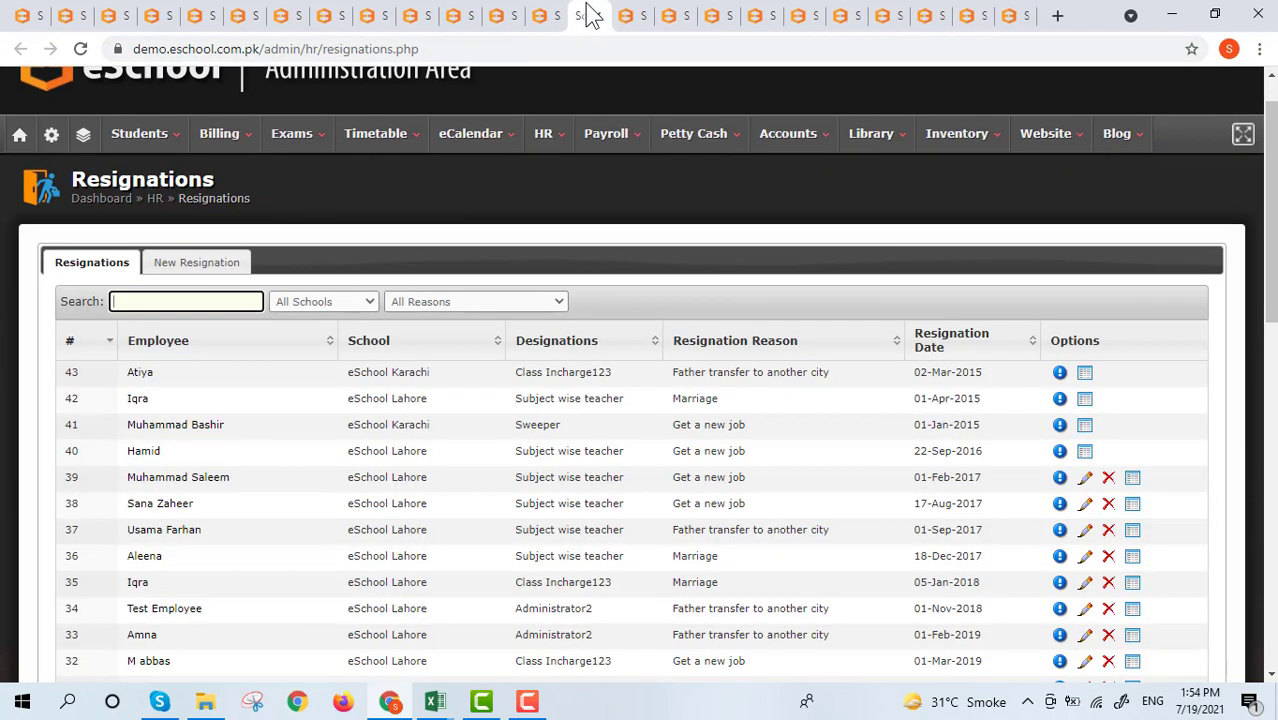
Start a new employee rejoin with school eSchool Lahore and check the employees available for selection.
click(622, 14)
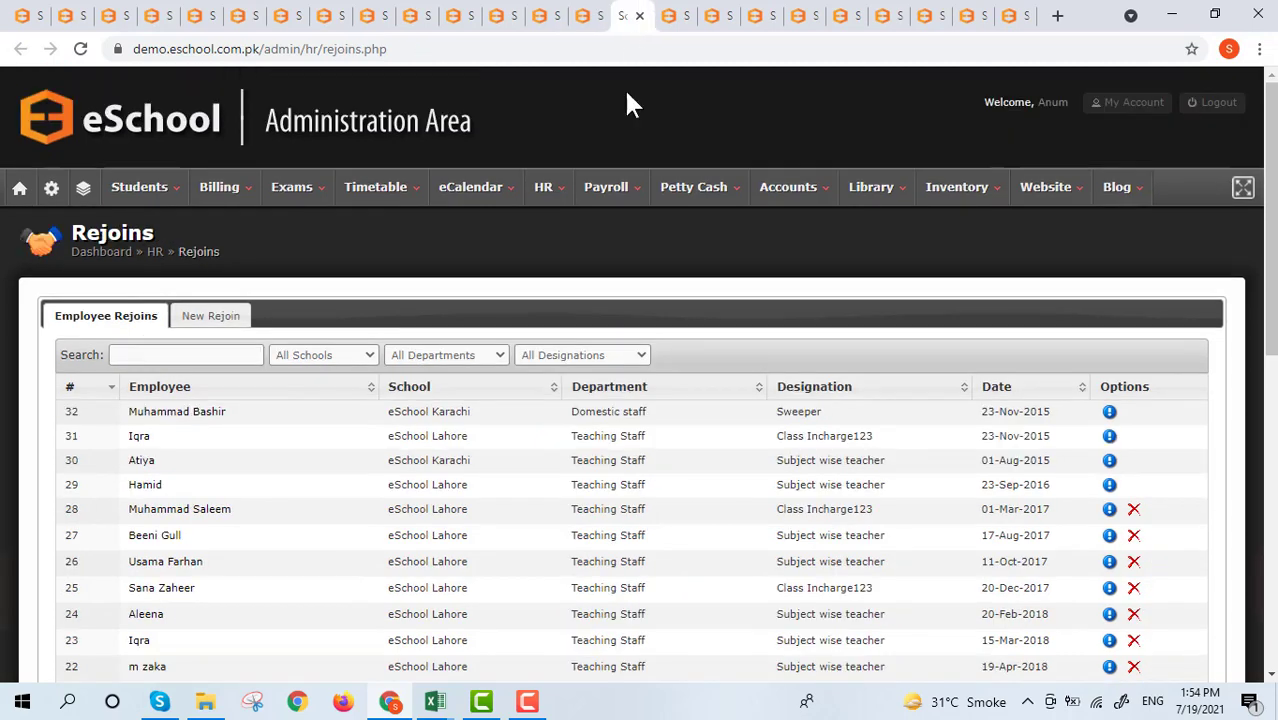
click(212, 317)
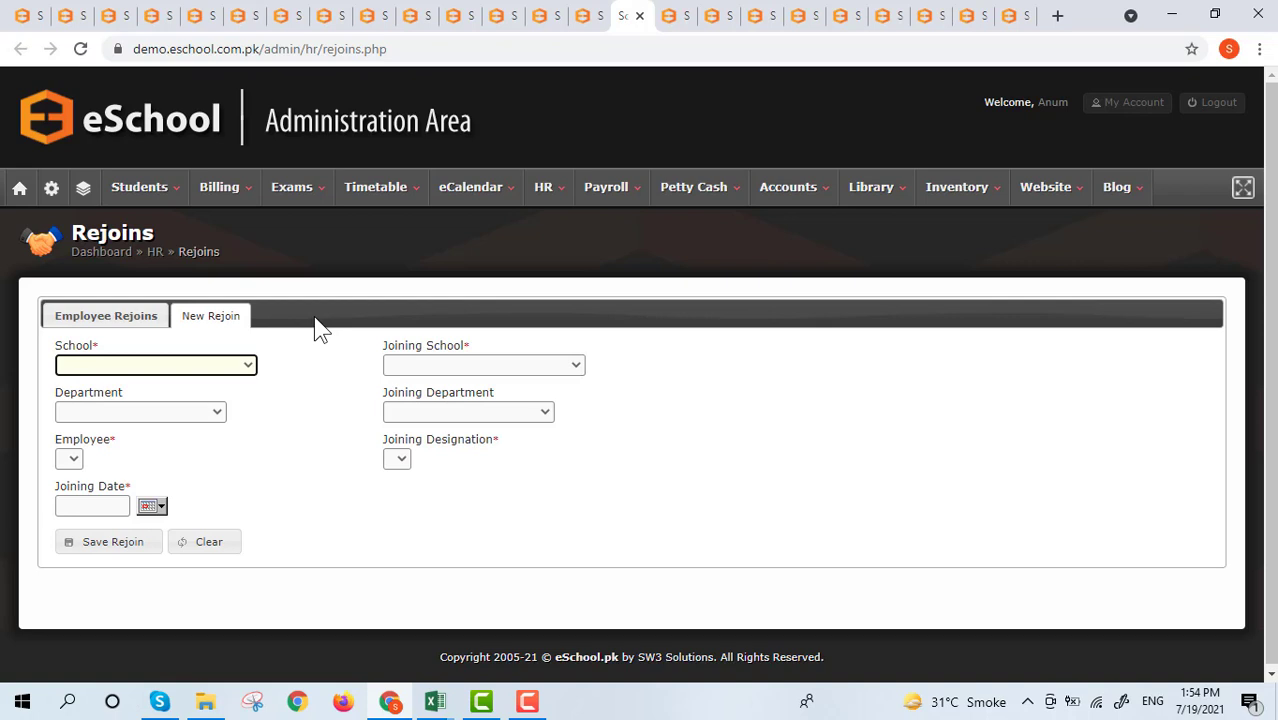
click(171, 371)
click(156, 409)
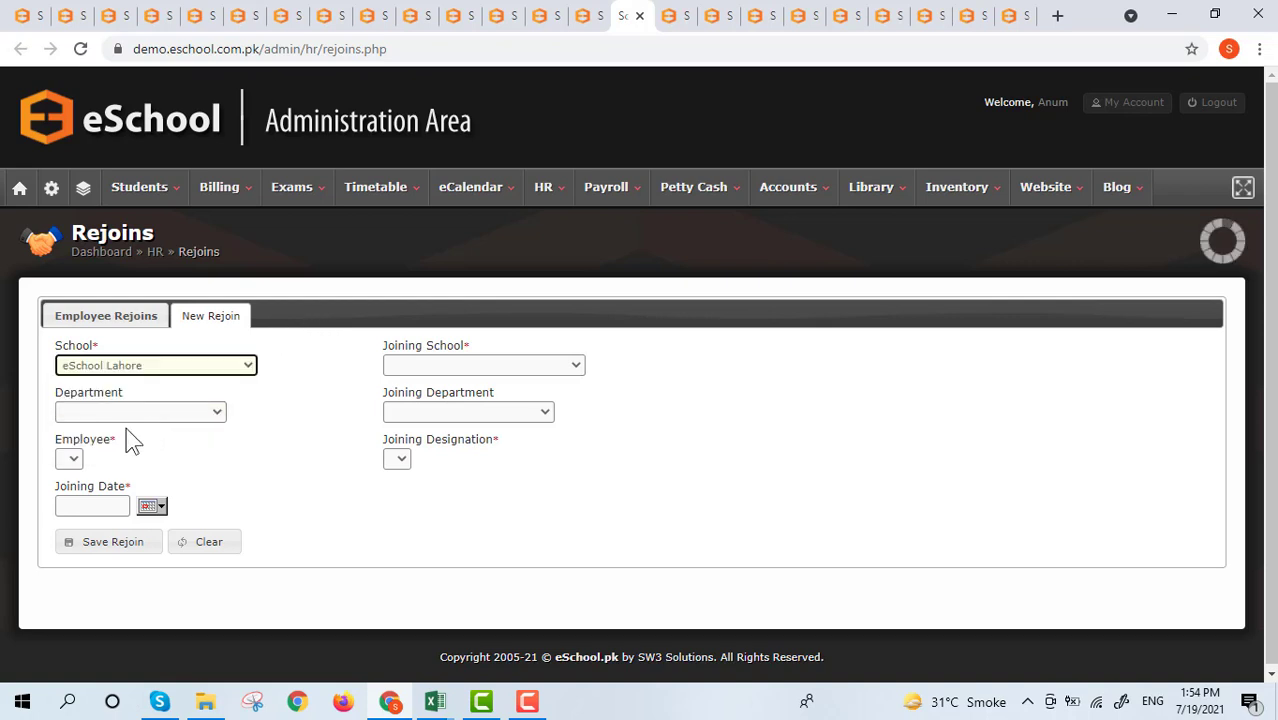
click(120, 457)
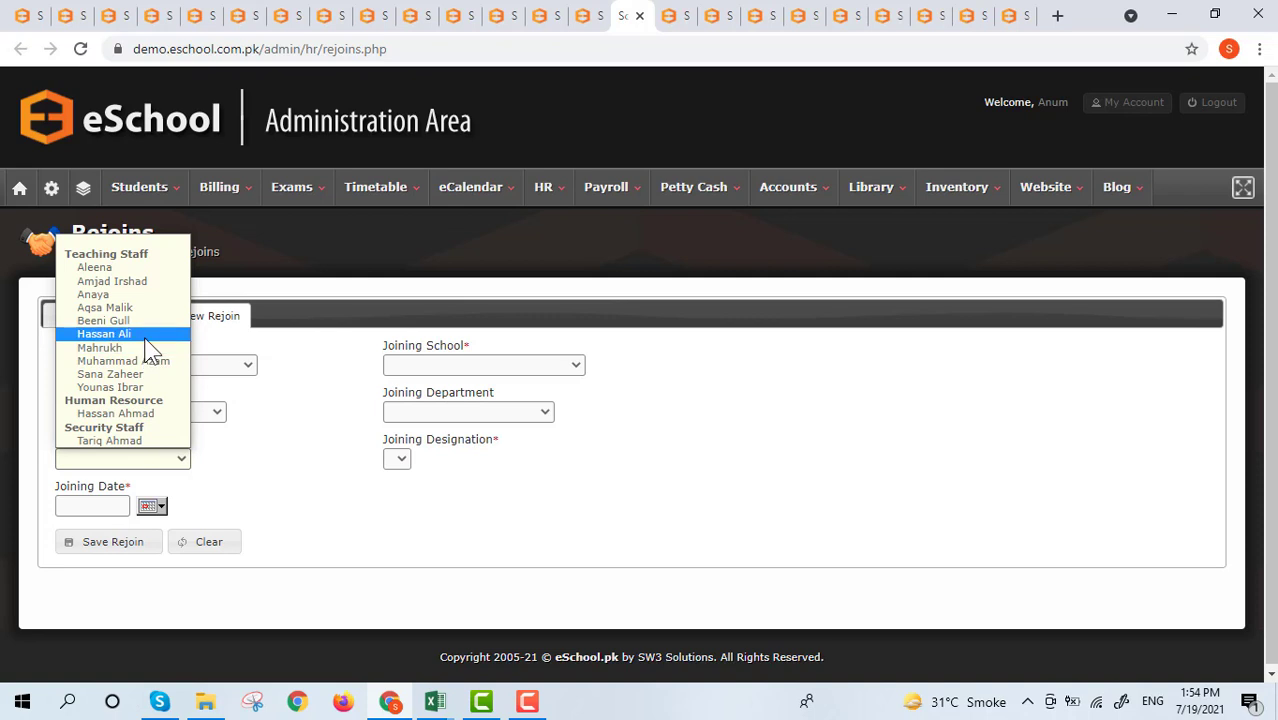
click(228, 446)
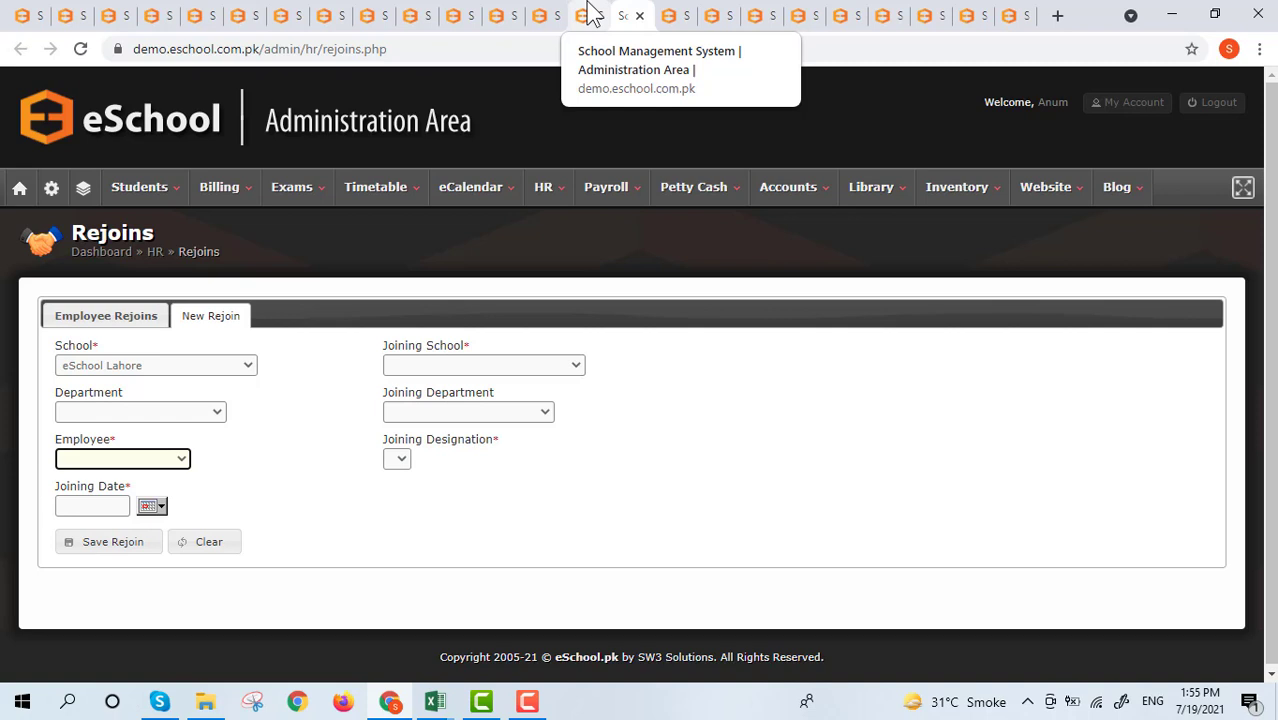
View the HR asset types list and its new type form, and return to the list.
click(678, 14)
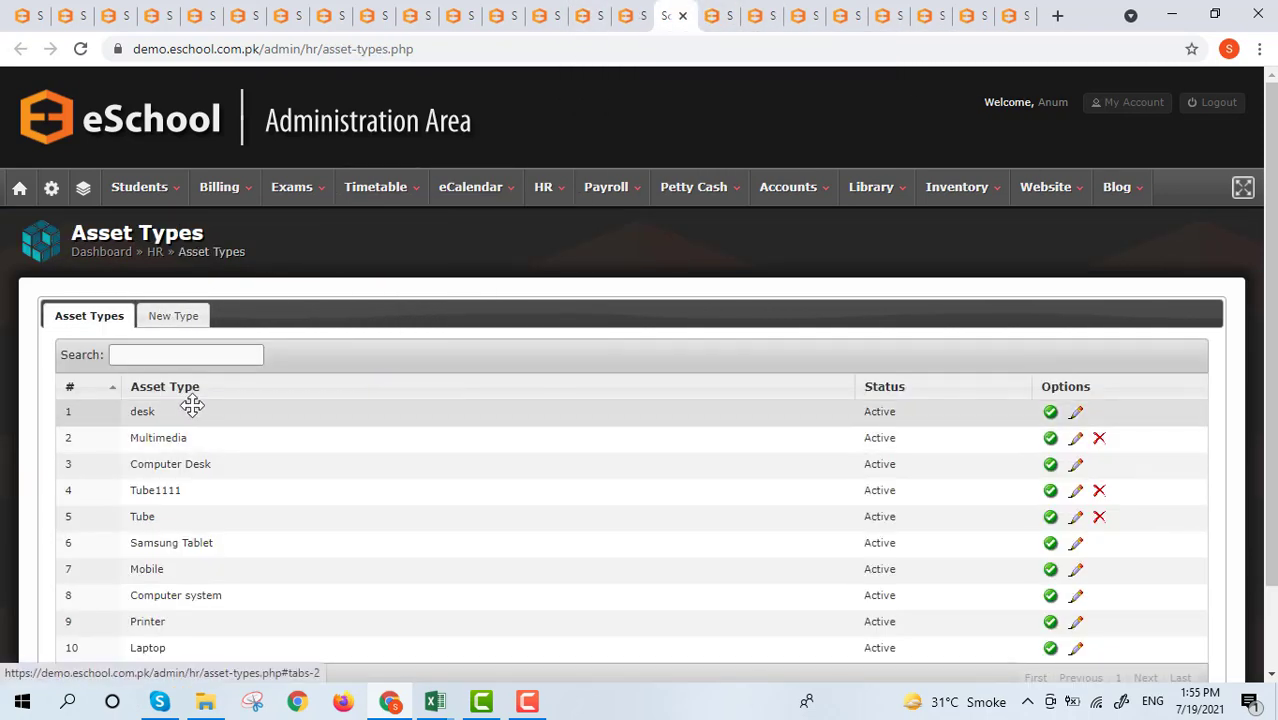
scroll(185, 408, down, 1)
click(173, 217)
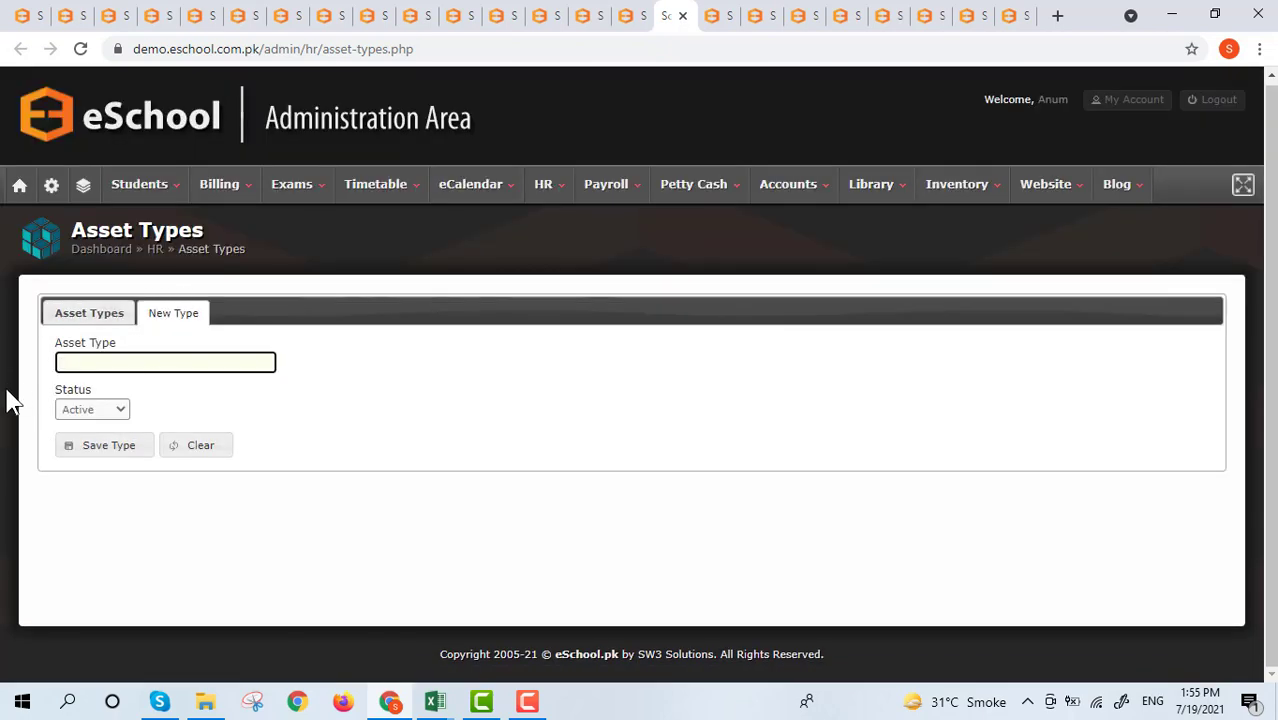
click(90, 314)
scroll(220, 400, down, 1)
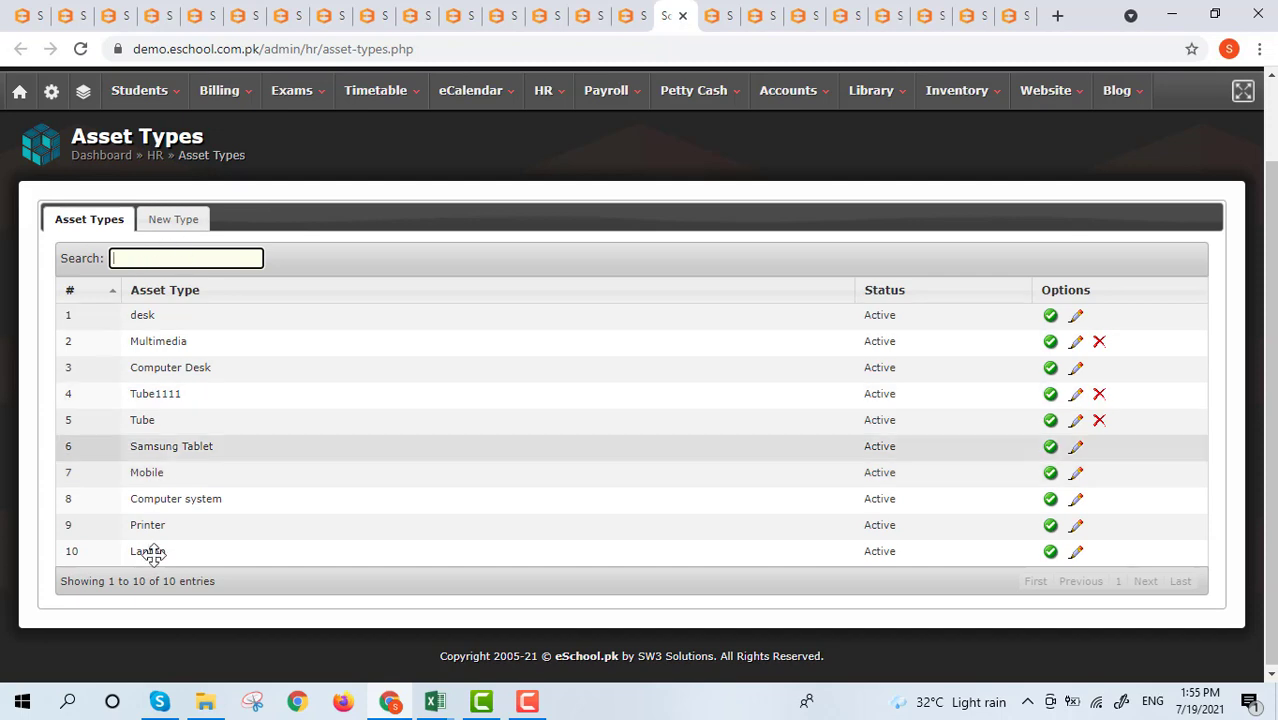
View the employee assets list and examine the new asset form's asset type, assignment date and condition choices.
click(716, 15)
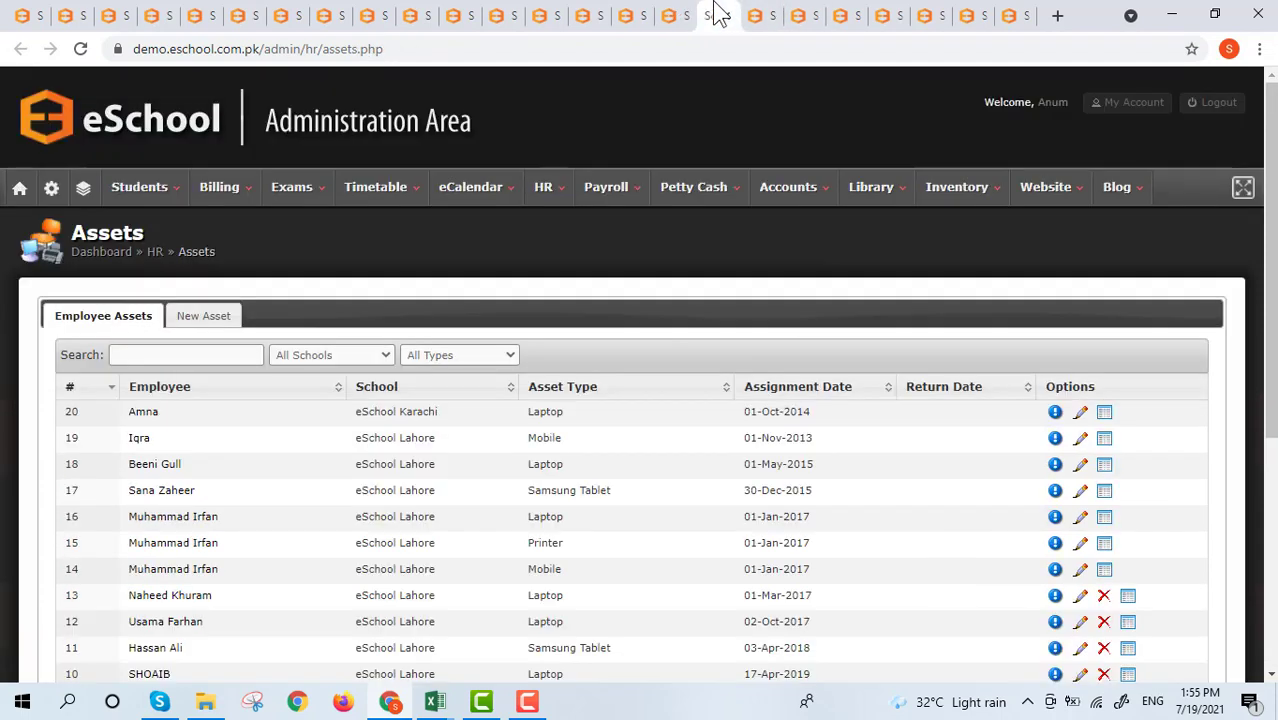
scroll(248, 328, down, 1)
click(208, 318)
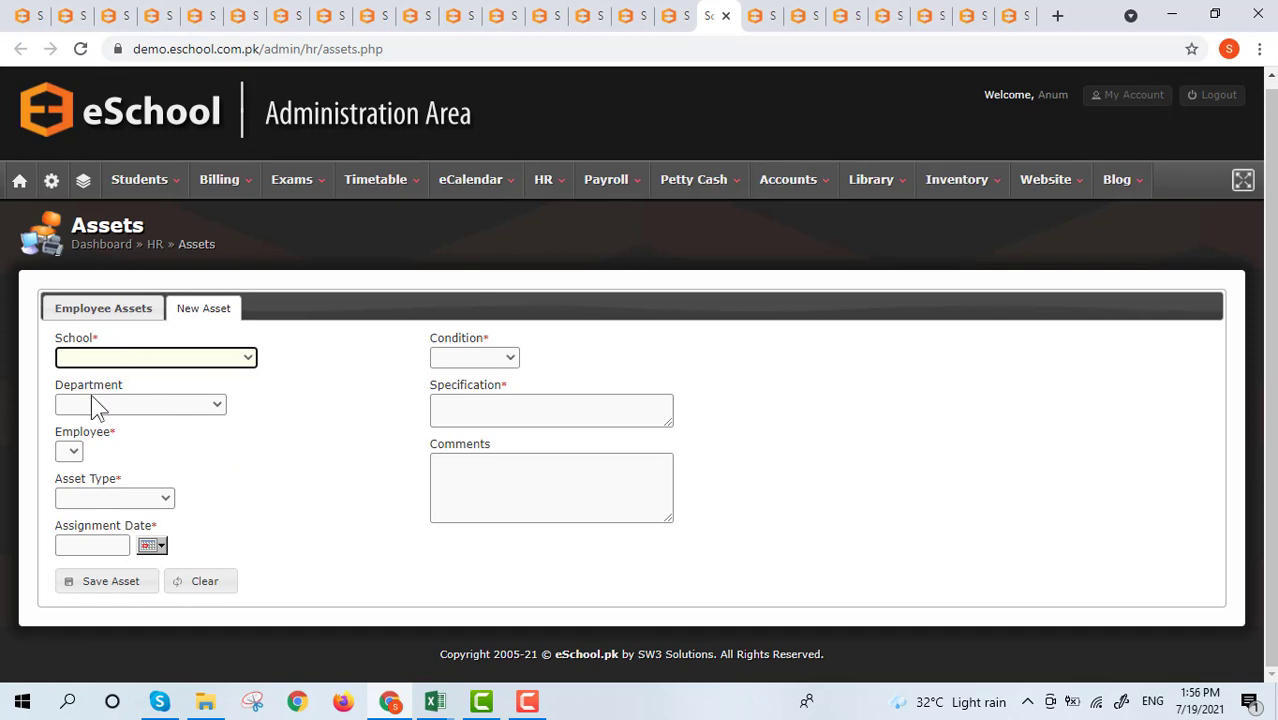
click(122, 501)
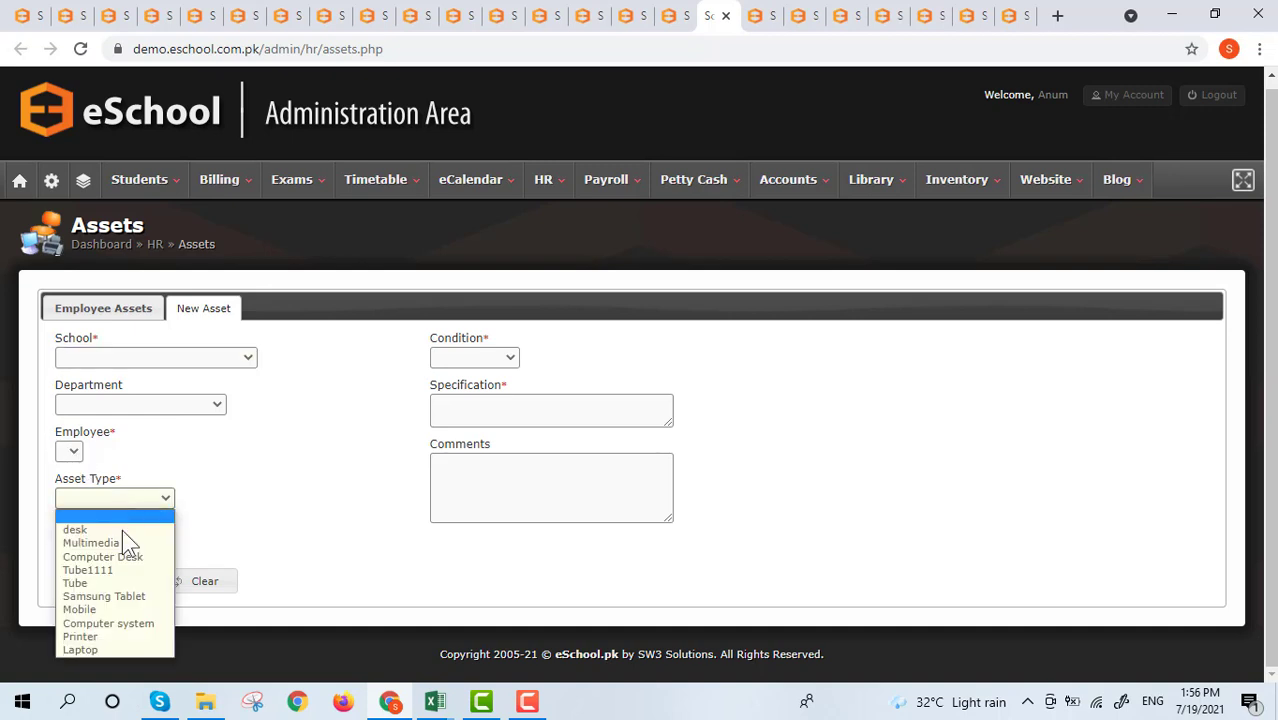
click(152, 545)
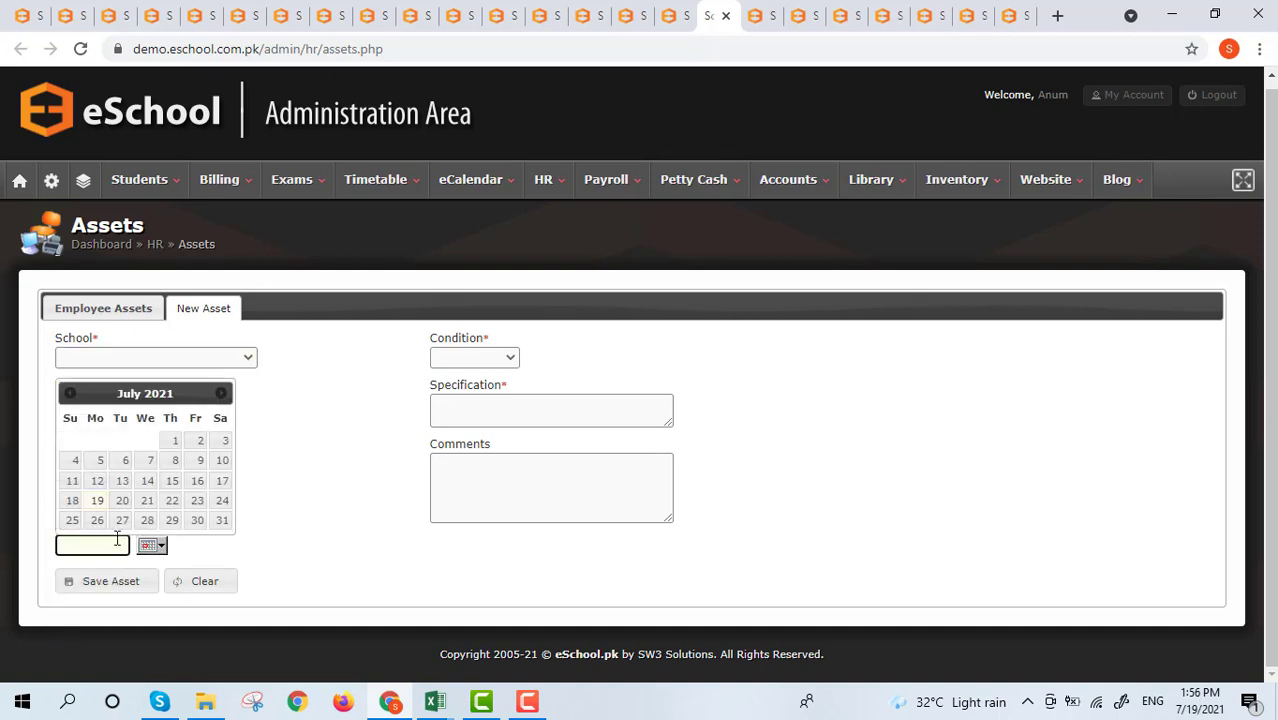
click(389, 540)
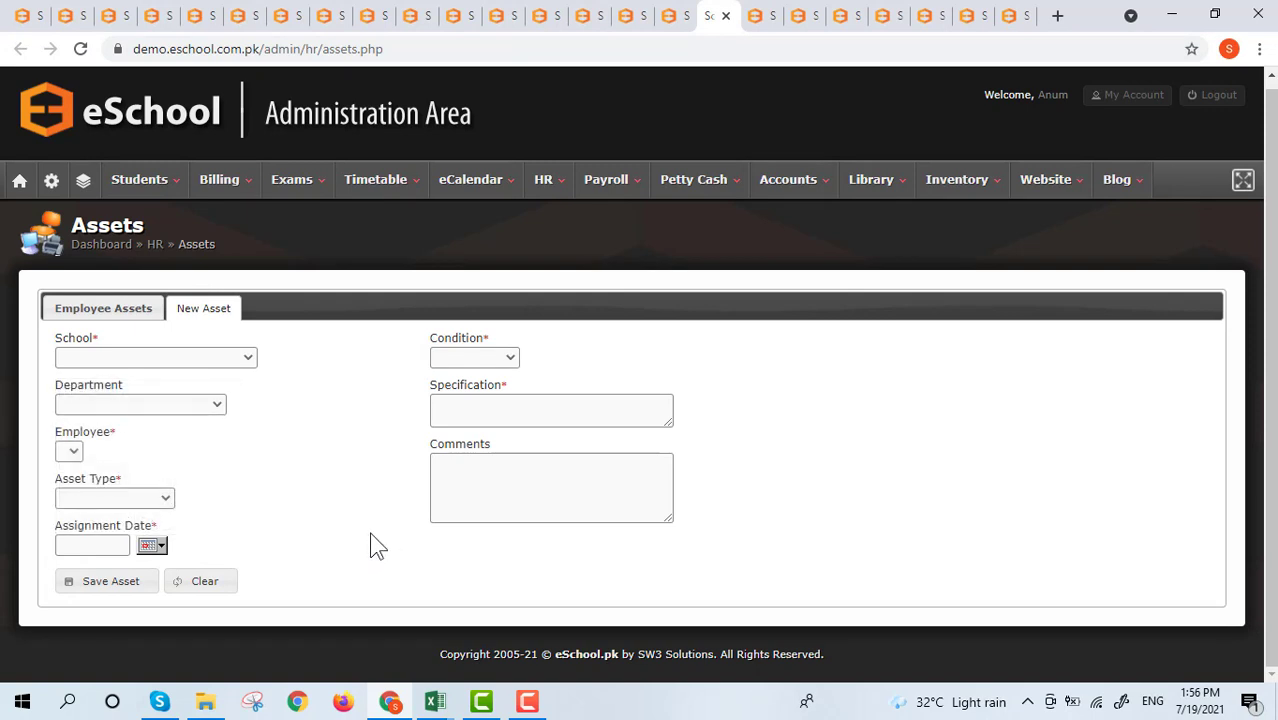
click(505, 357)
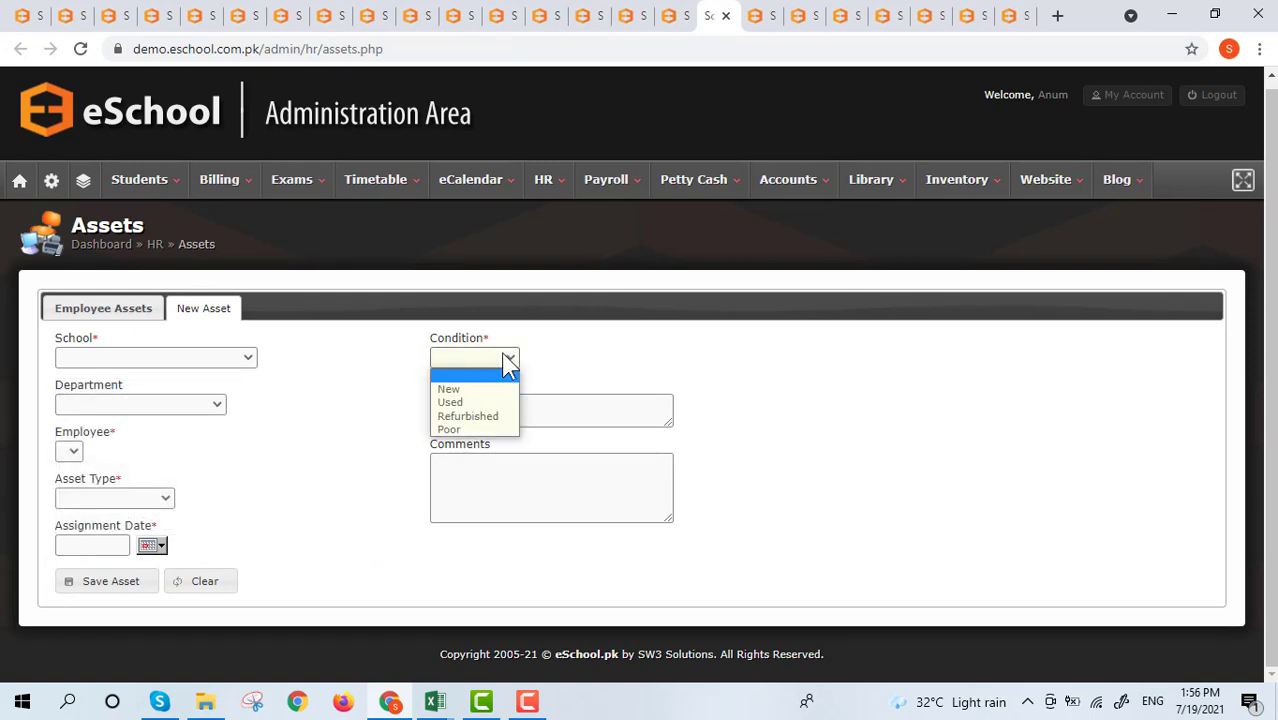
click(340, 434)
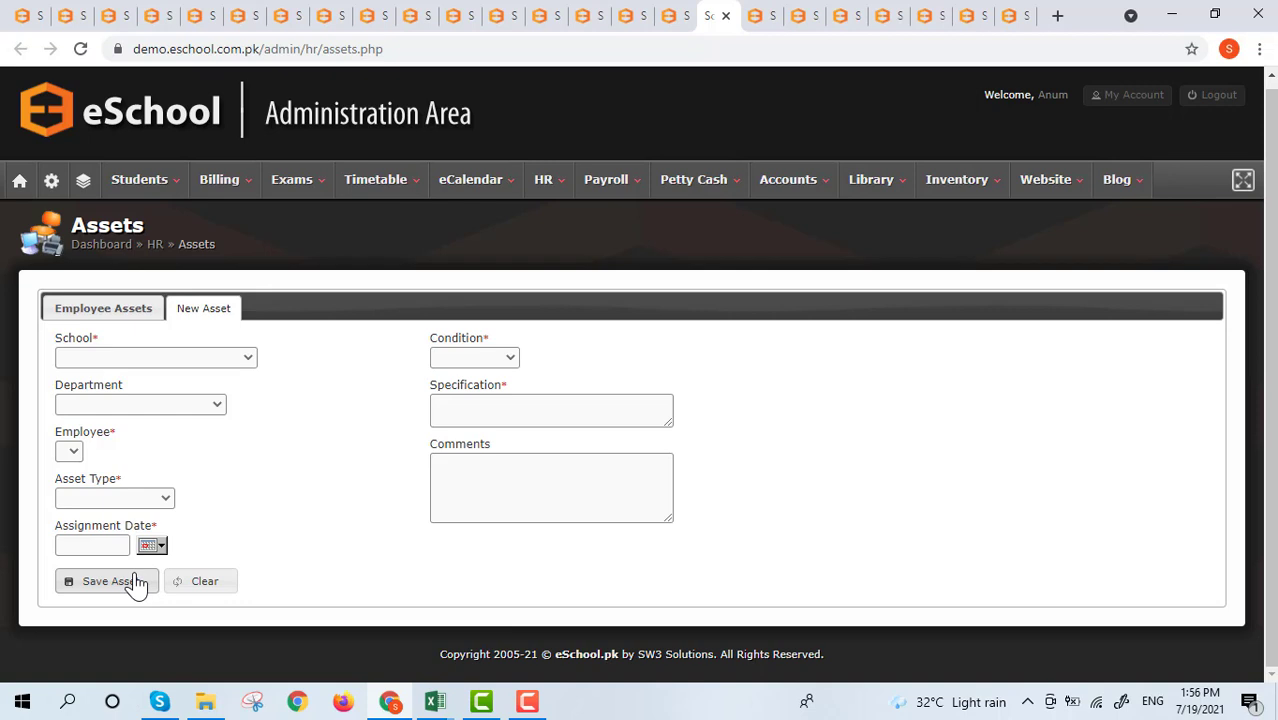
Open the Attendance - Absent SMS template, examine its title, message text and available variables, and close it without saving.
click(760, 15)
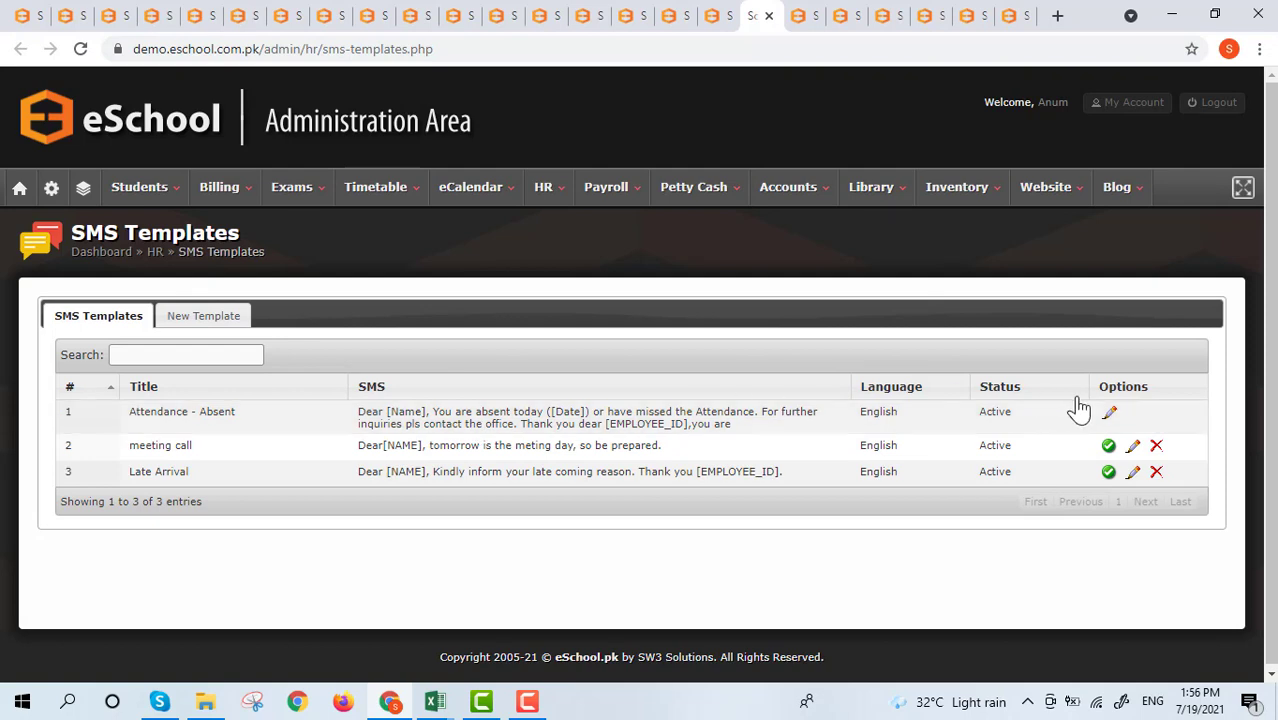
click(1109, 411)
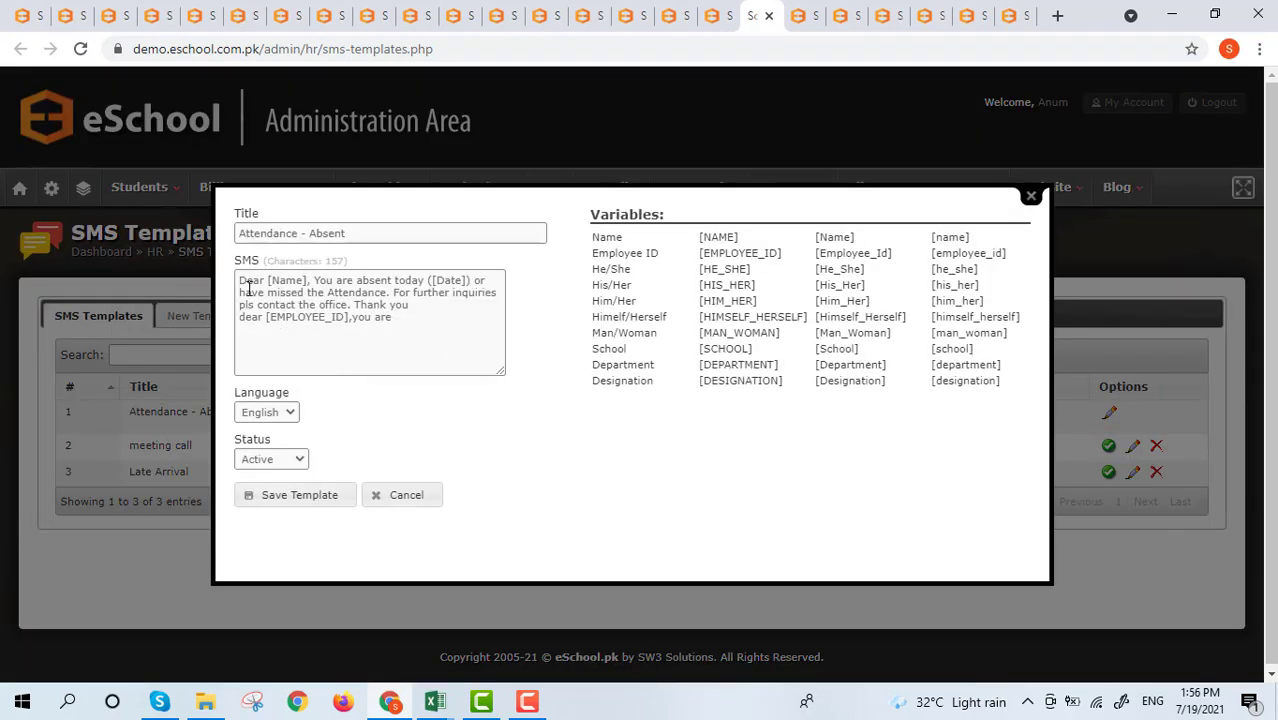
click(368, 237)
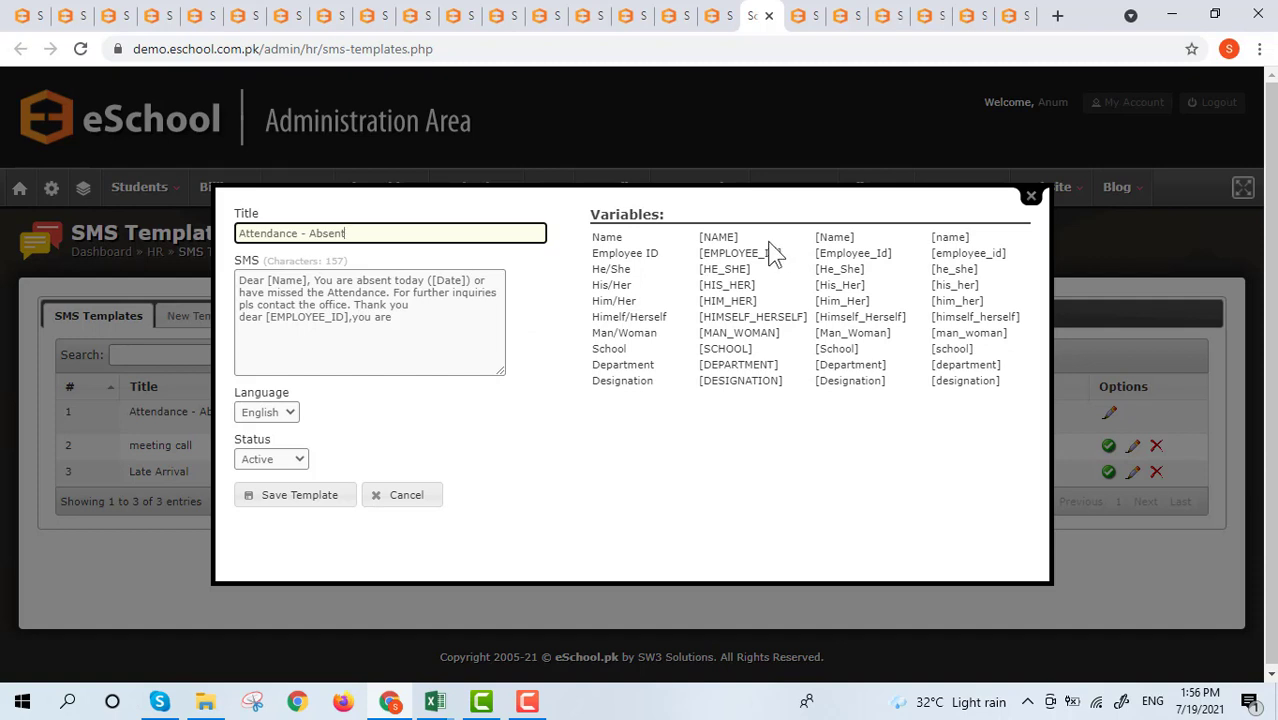
drag(743, 235, 698, 237)
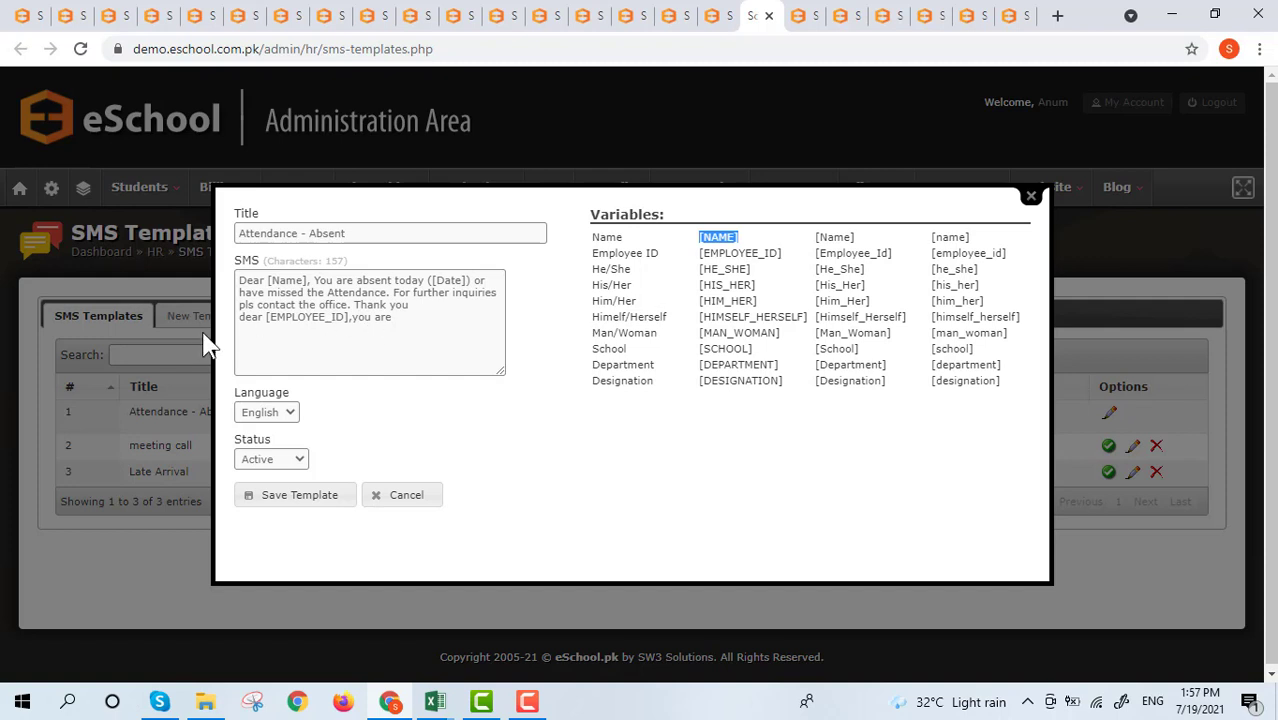
drag(476, 280, 428, 288)
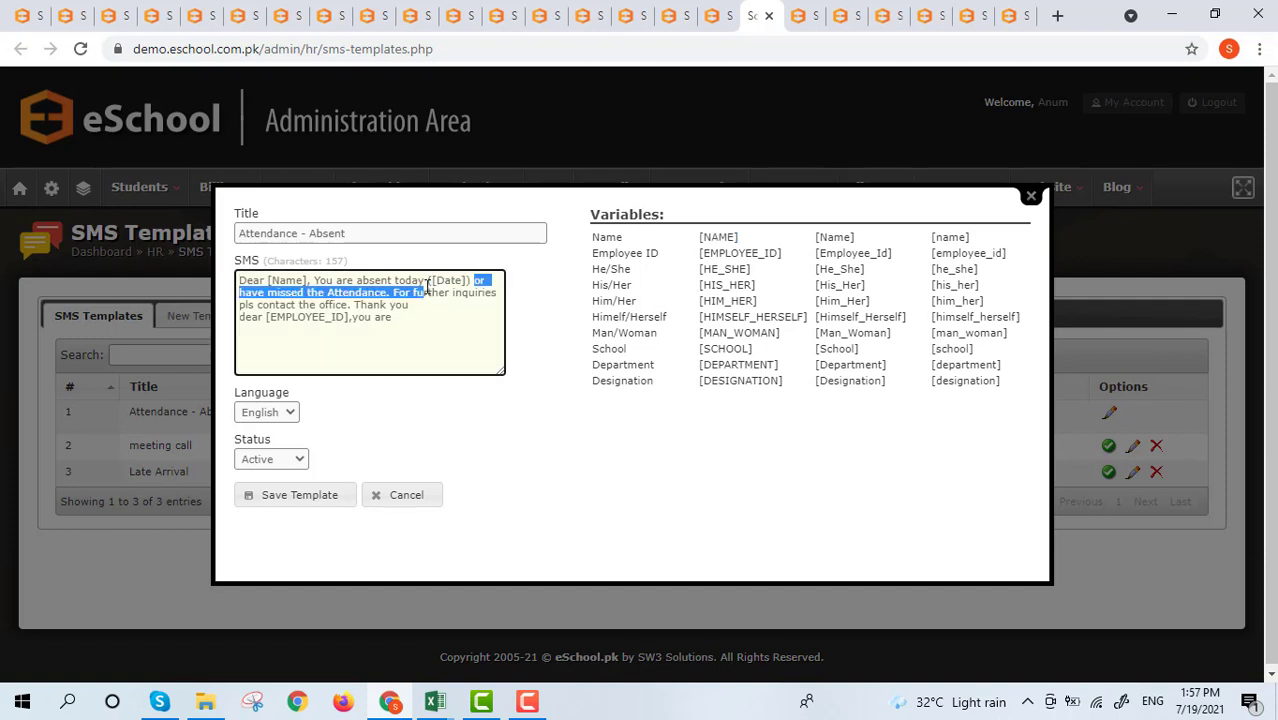
click(432, 283)
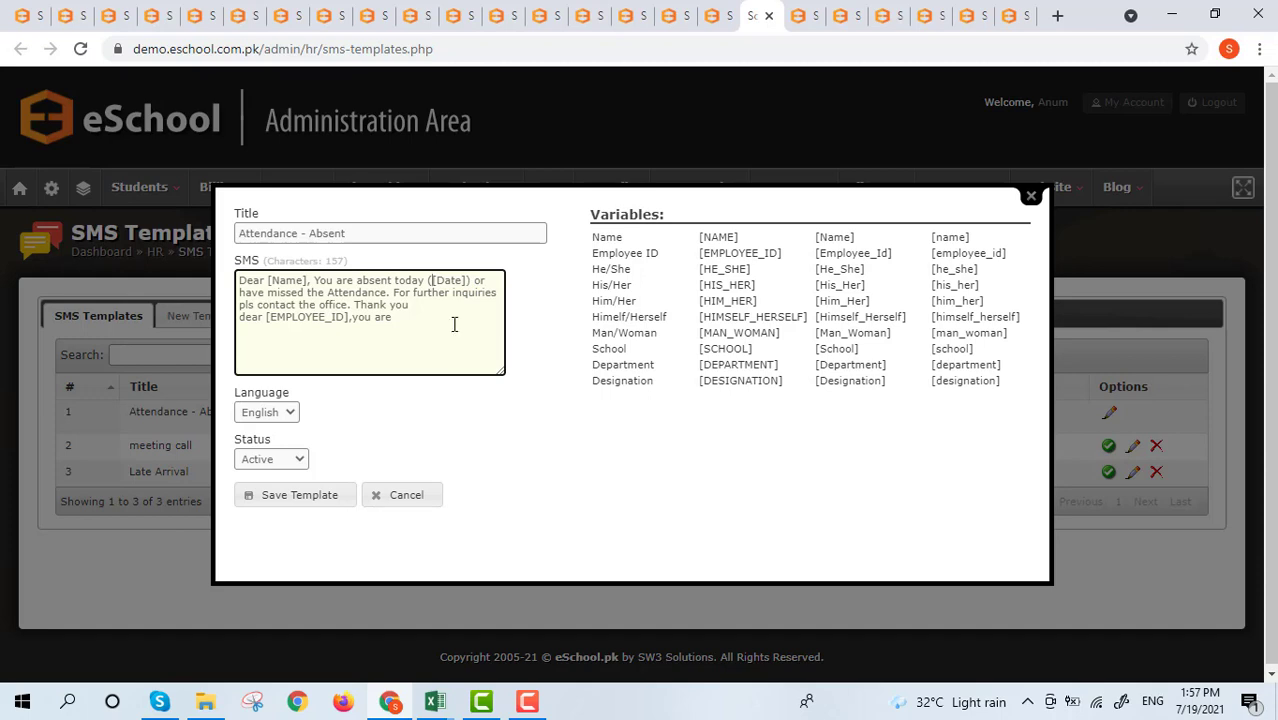
click(1031, 196)
Open the new SMS template form and examine its title, message, language and status fields and the available variables.
click(228, 318)
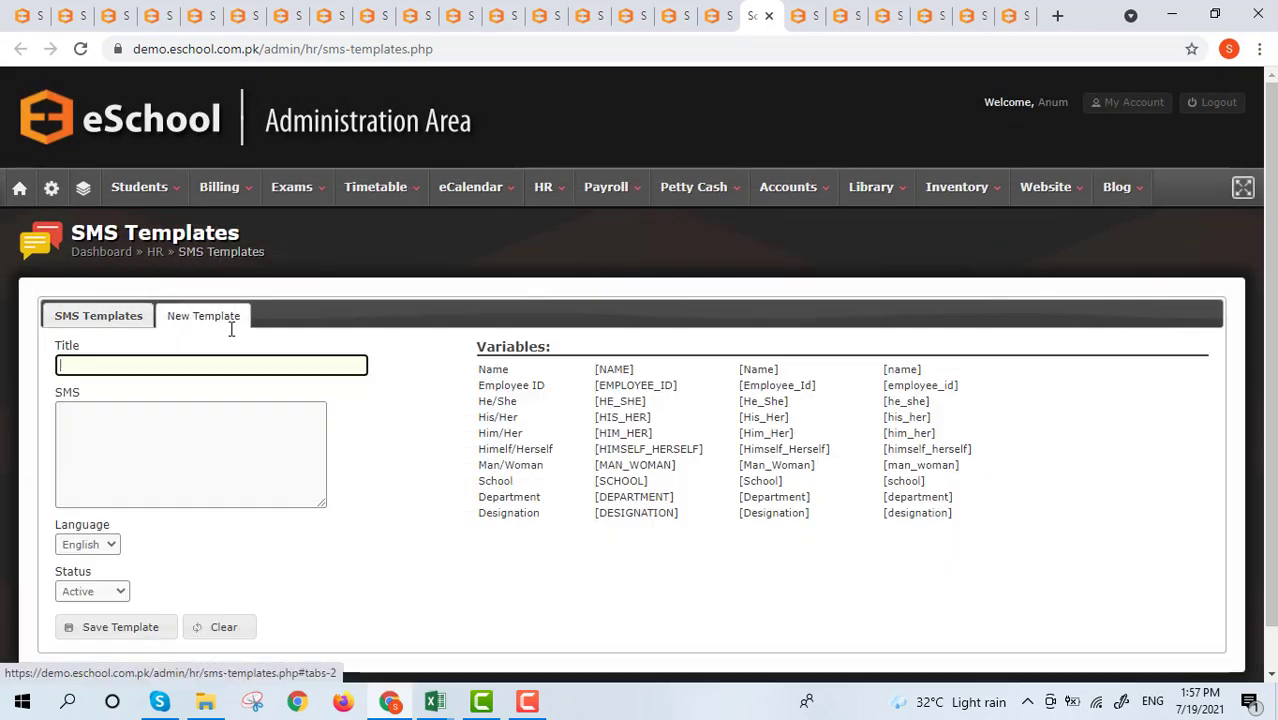
scroll(243, 400, down, 1)
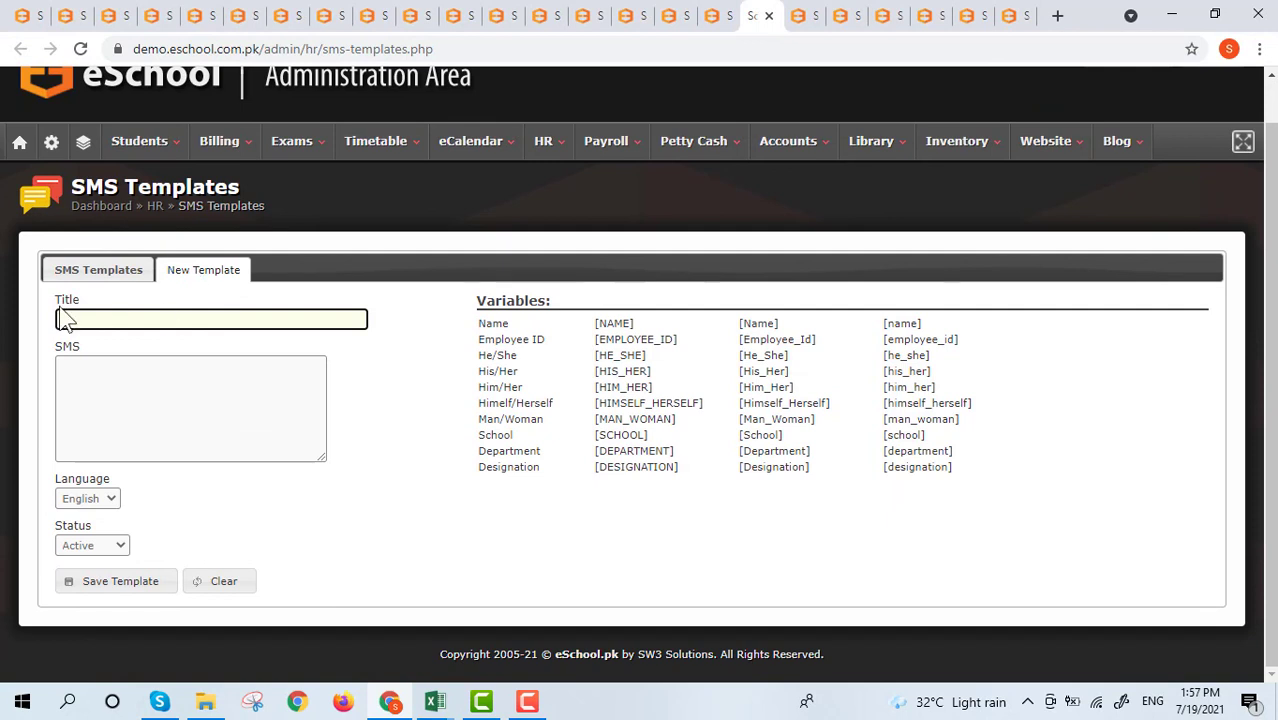
click(96, 318)
click(404, 325)
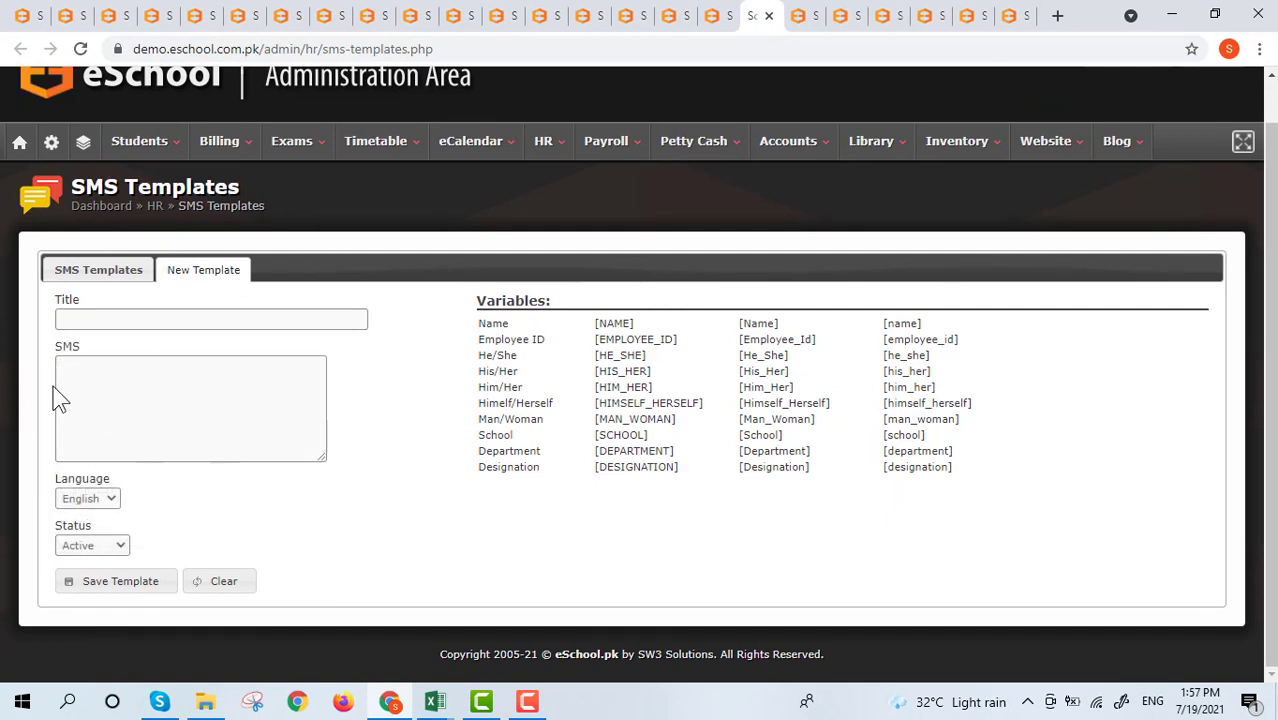
Start a new employee SMS for school eSchool Islamabad and include all departments.
click(807, 14)
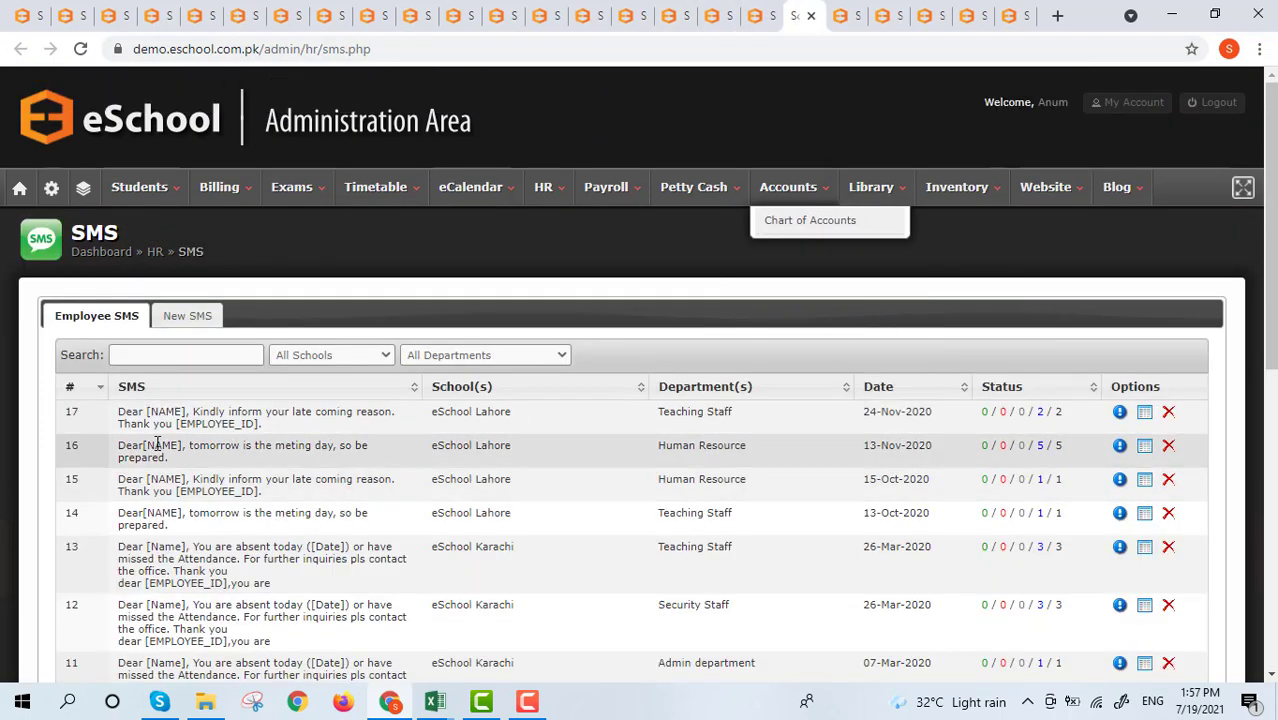
click(187, 316)
scroll(237, 327, down, 1)
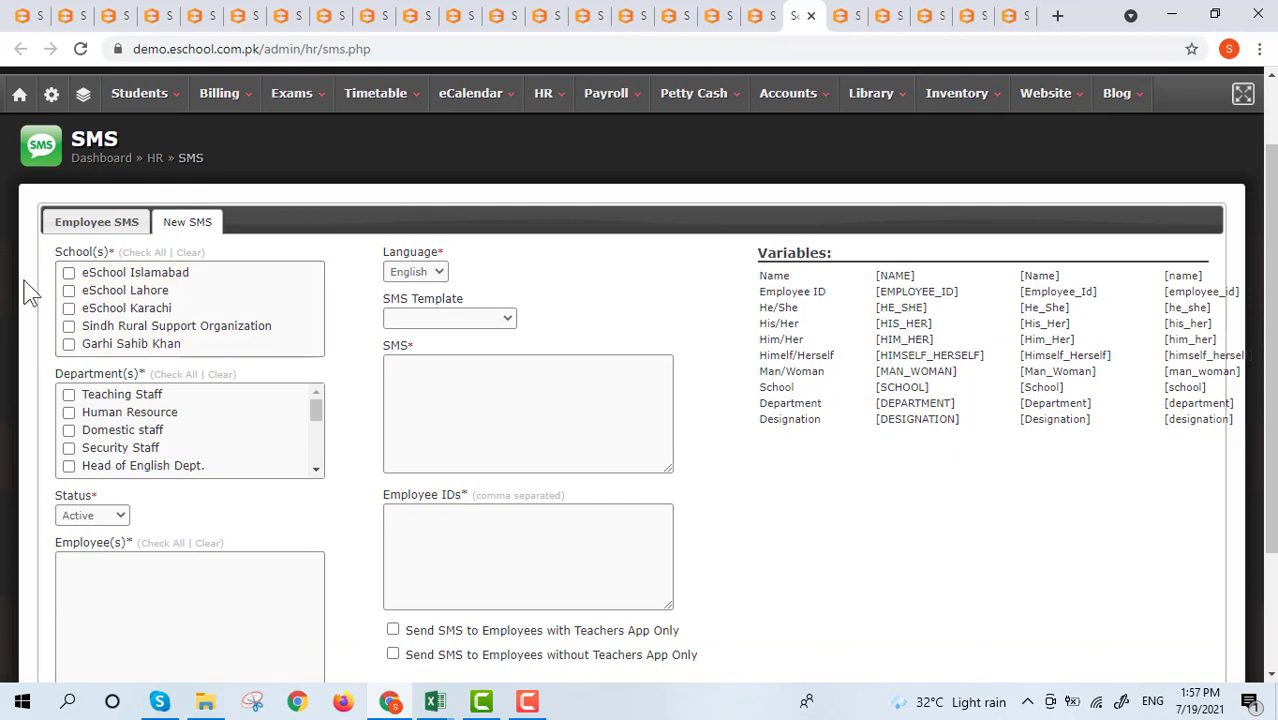
click(68, 273)
click(68, 291)
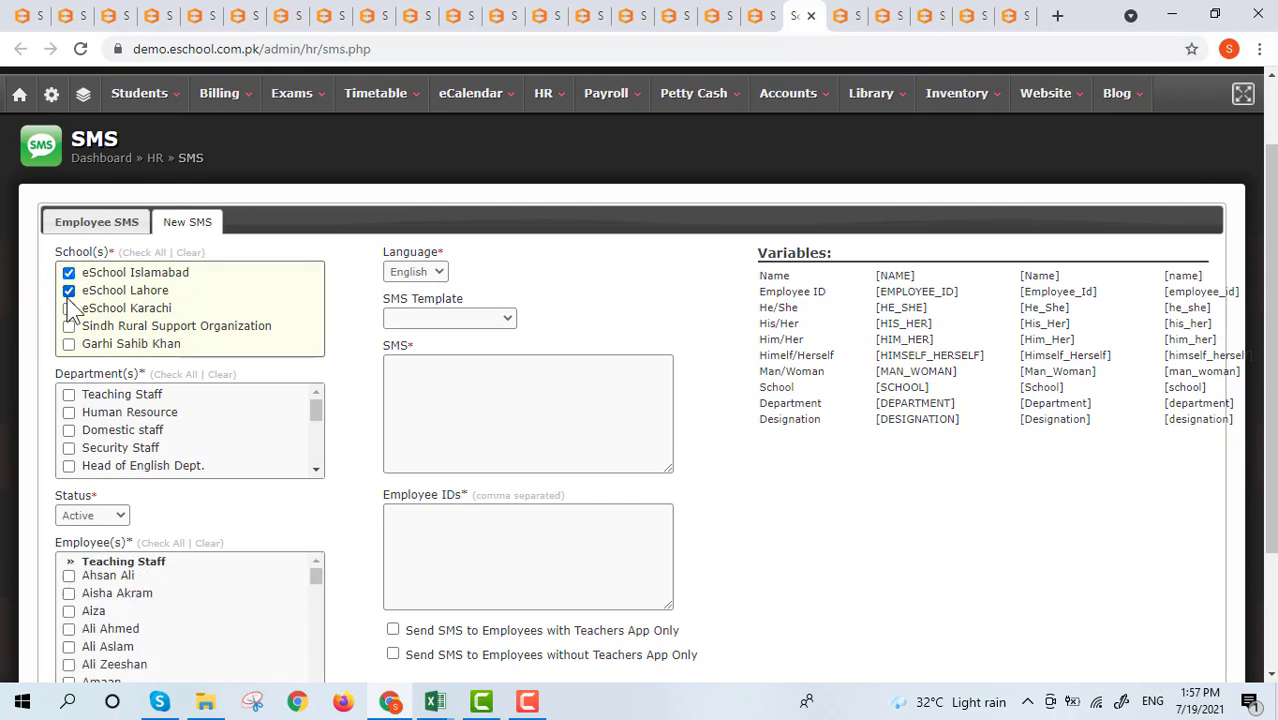
click(68, 291)
scroll(160, 400, down, 1)
scroll(160, 400, down, 5)
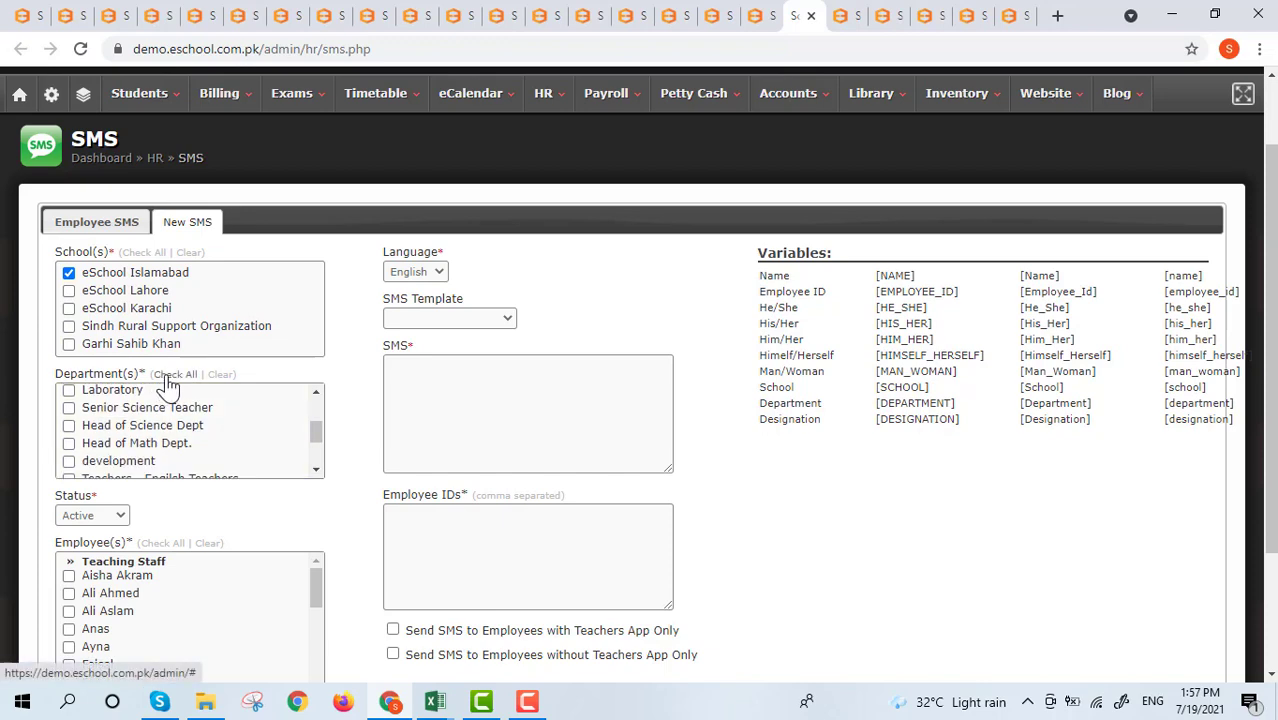
scroll(636, 537, down, 1)
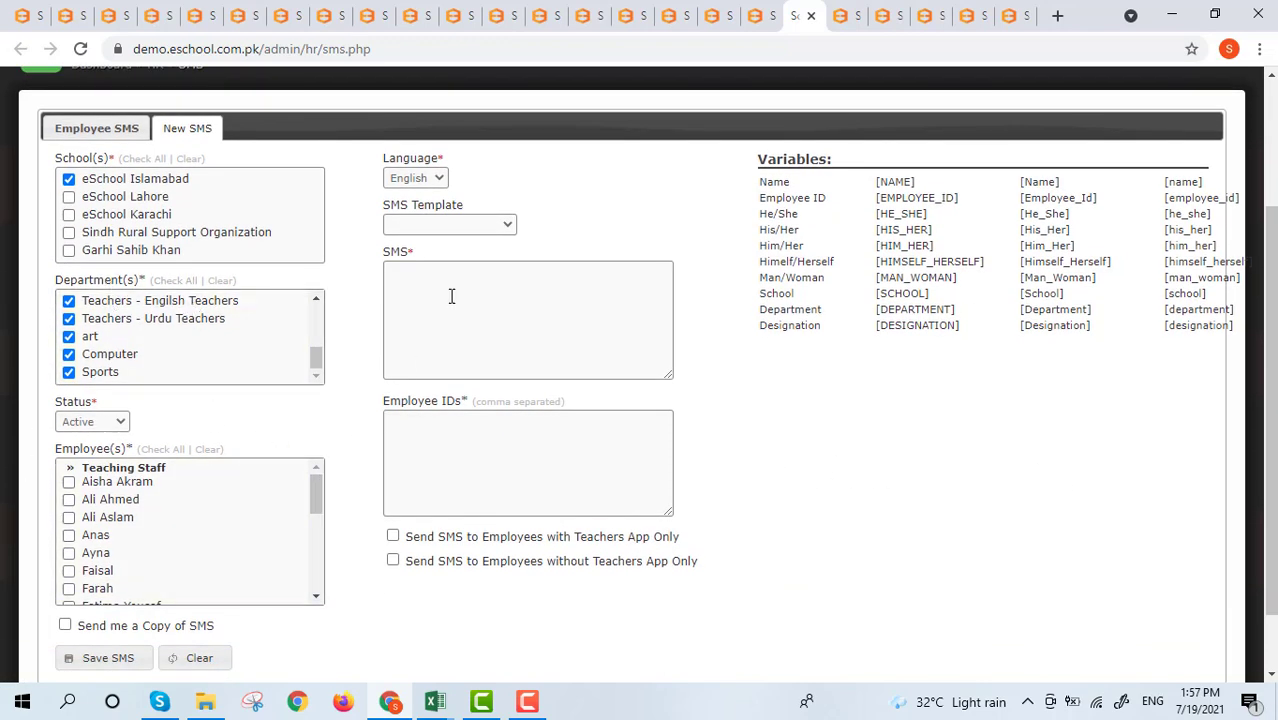
Apply the meeting call template to the new SMS and review its message text.
click(452, 225)
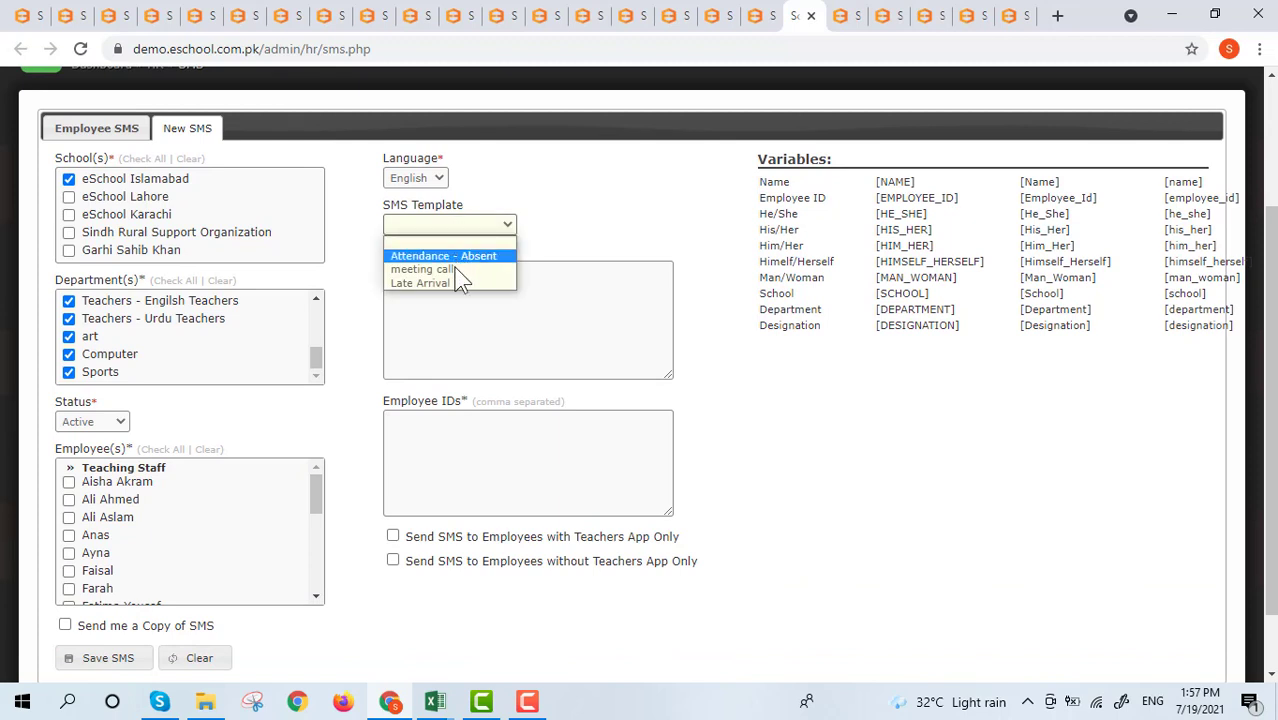
click(457, 270)
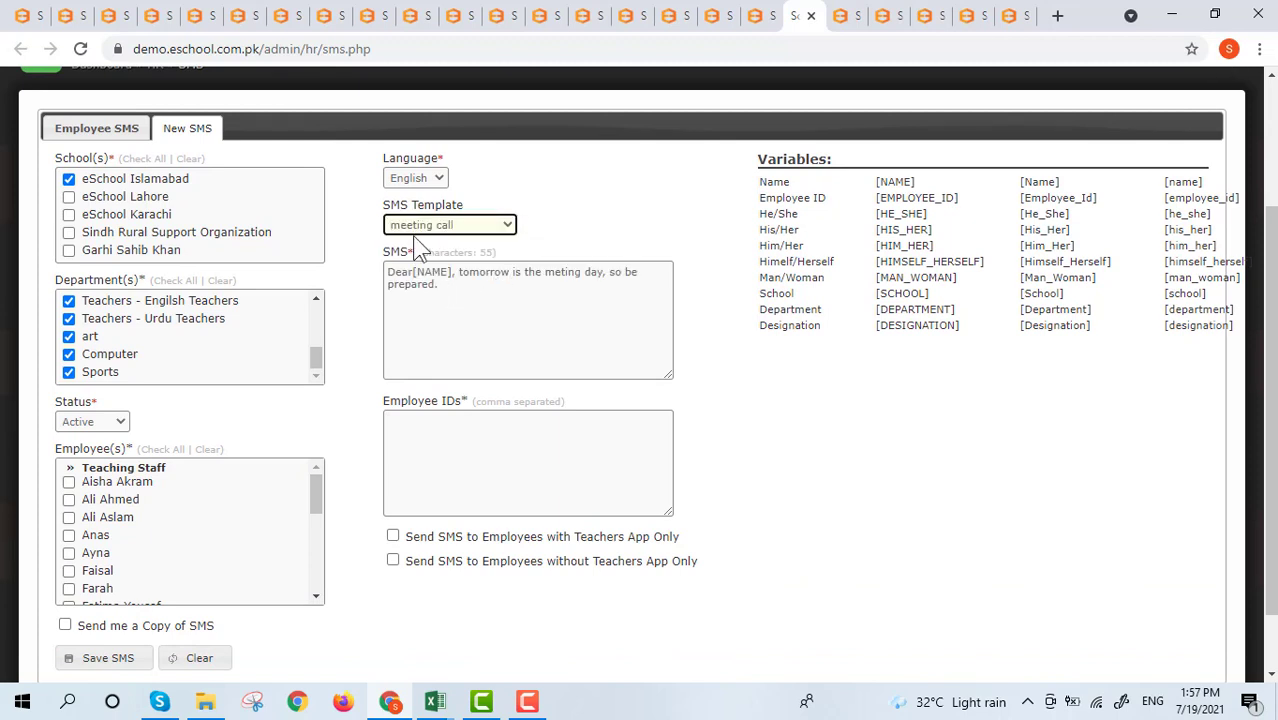
click(493, 228)
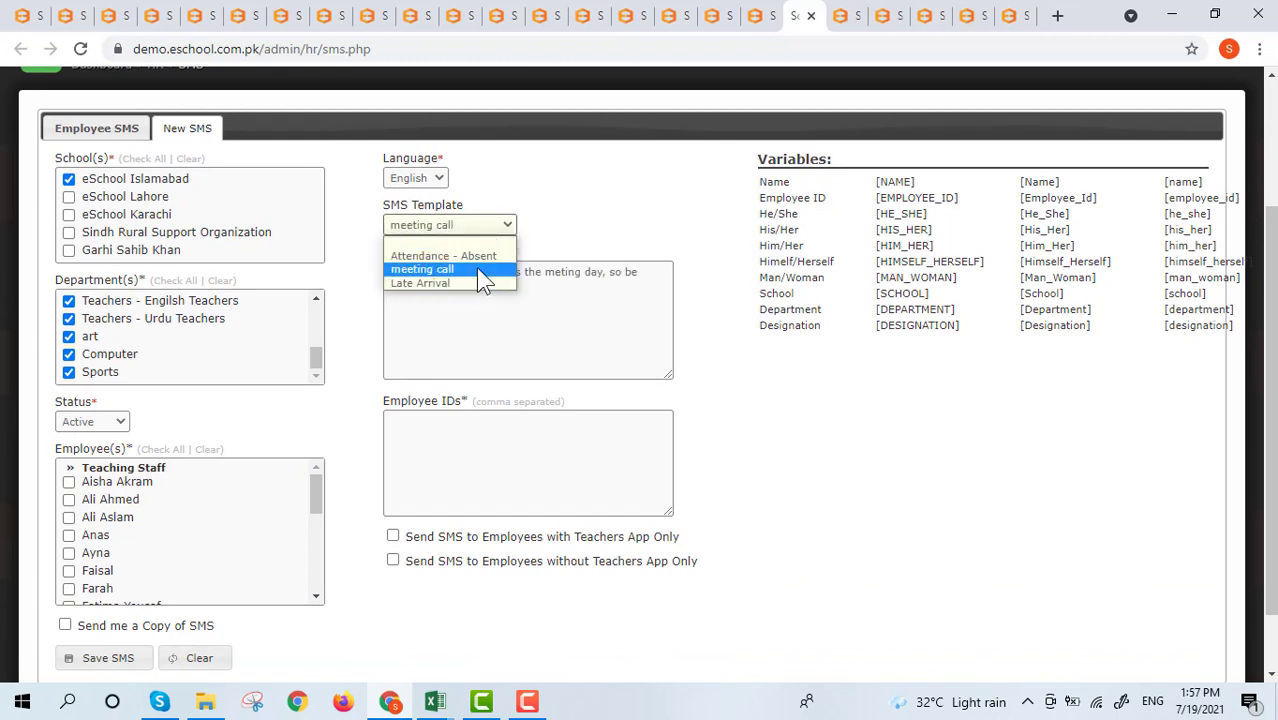
click(481, 272)
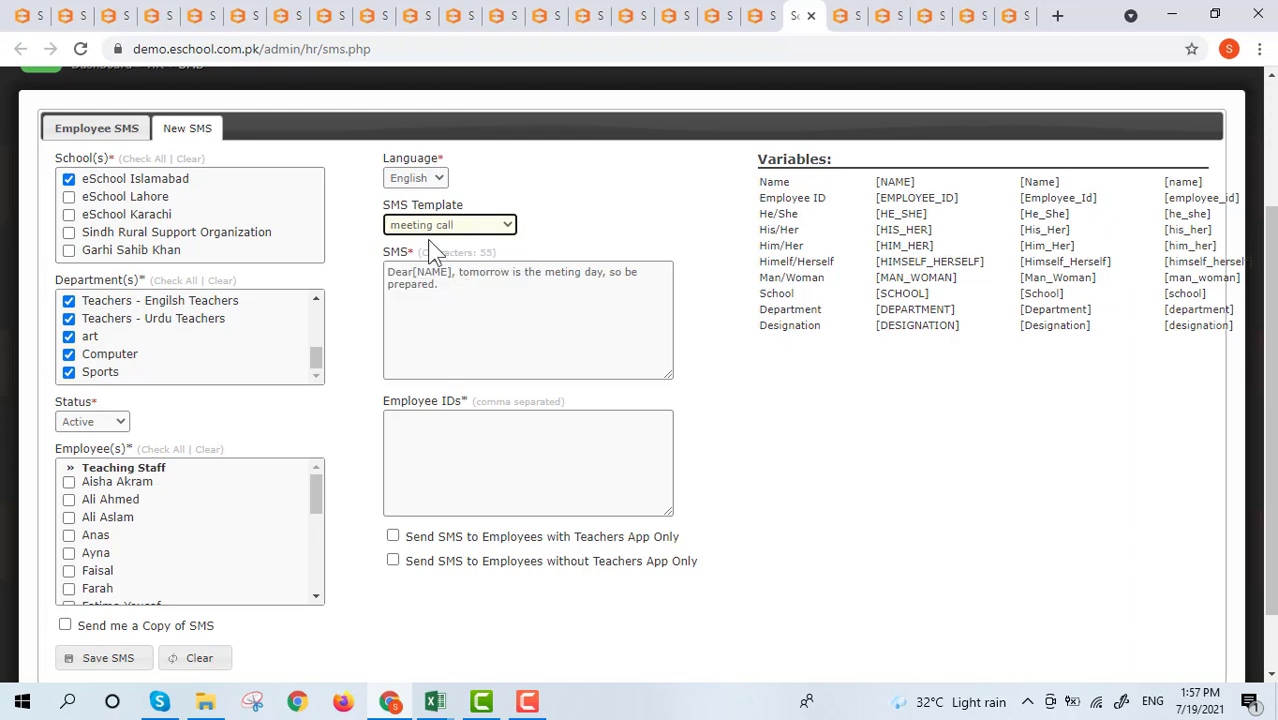
drag(440, 286, 393, 283)
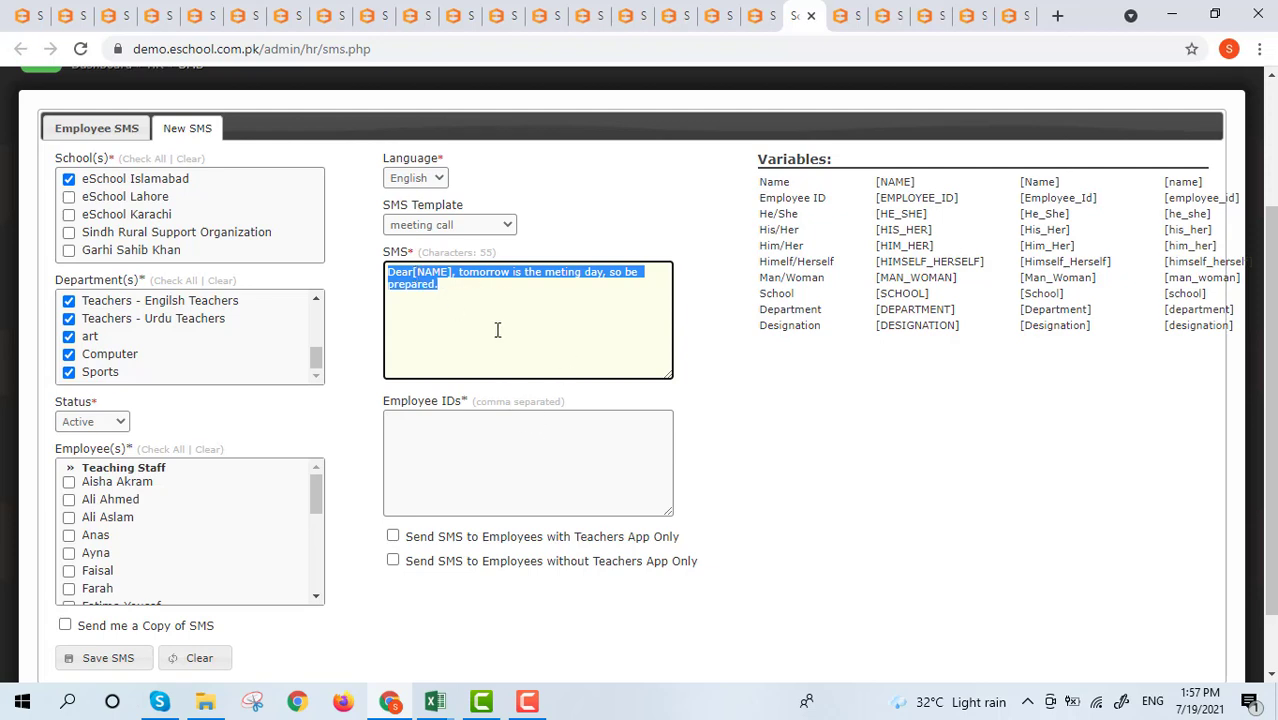
click(445, 288)
Examine the new SMS form's employee list, Employee IDs field and Teachers App sending options.
click(449, 438)
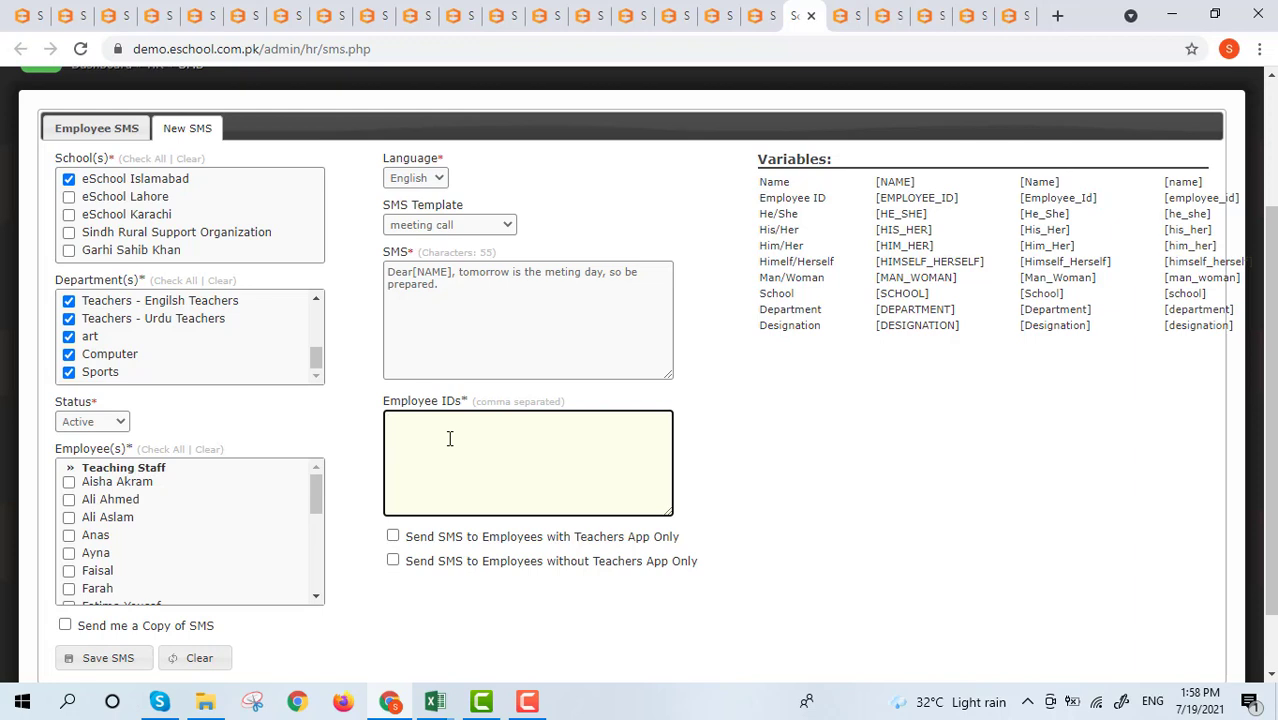
click(314, 492)
mouse_move(311, 492)
mouse_down()
mouse_move(320, 571)
mouse_move(311, 486)
mouse_up()
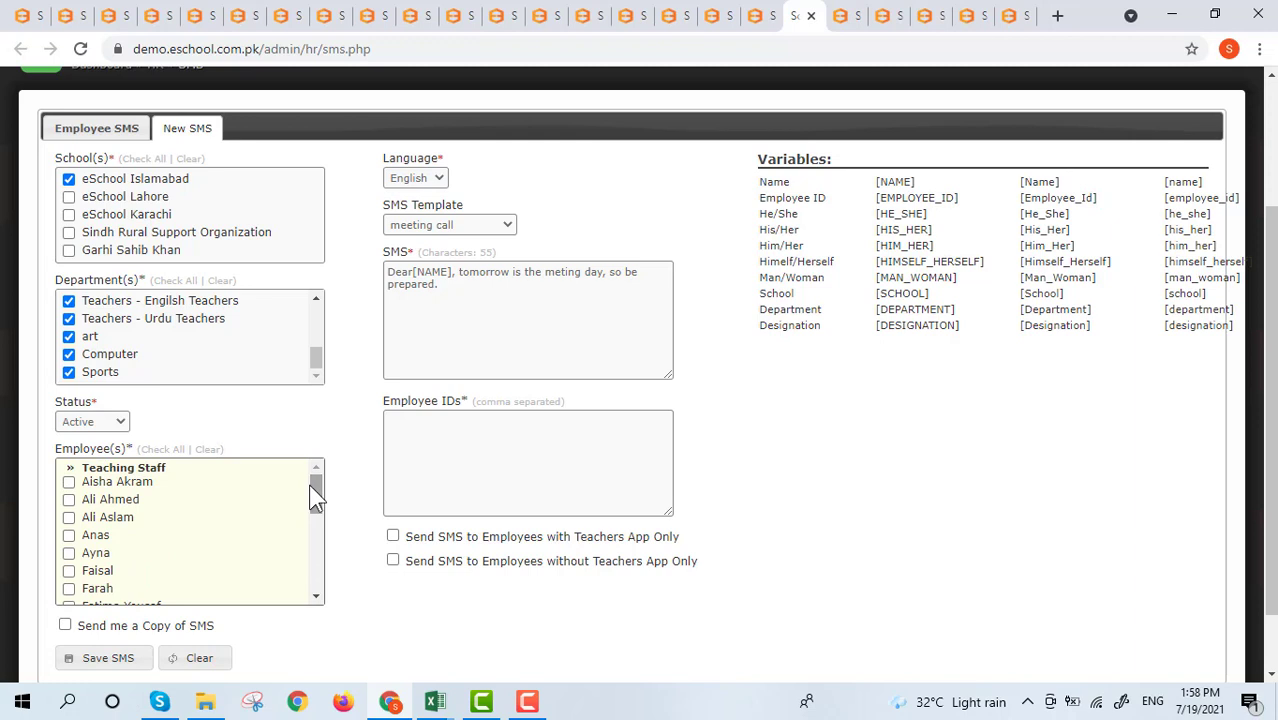
click(428, 417)
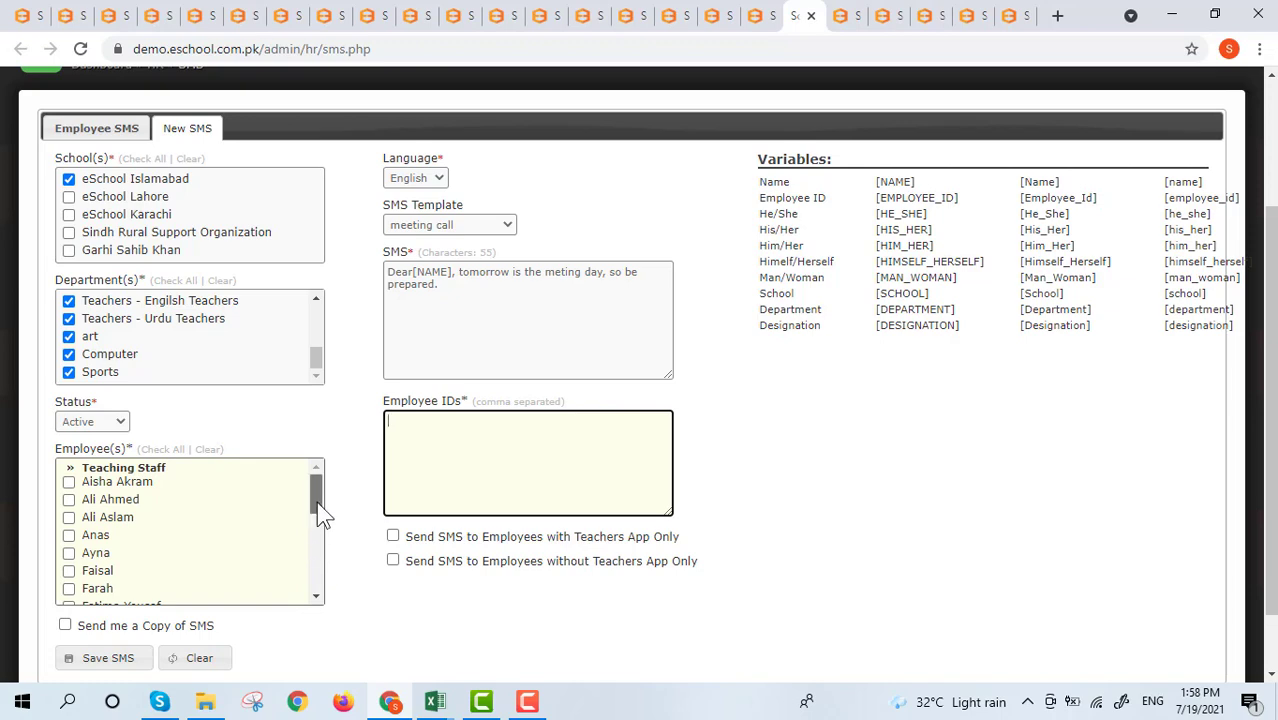
mouse_move(317, 501)
mouse_down()
mouse_move(299, 584)
mouse_move(314, 490)
mouse_up()
scroll(218, 440, down, 1)
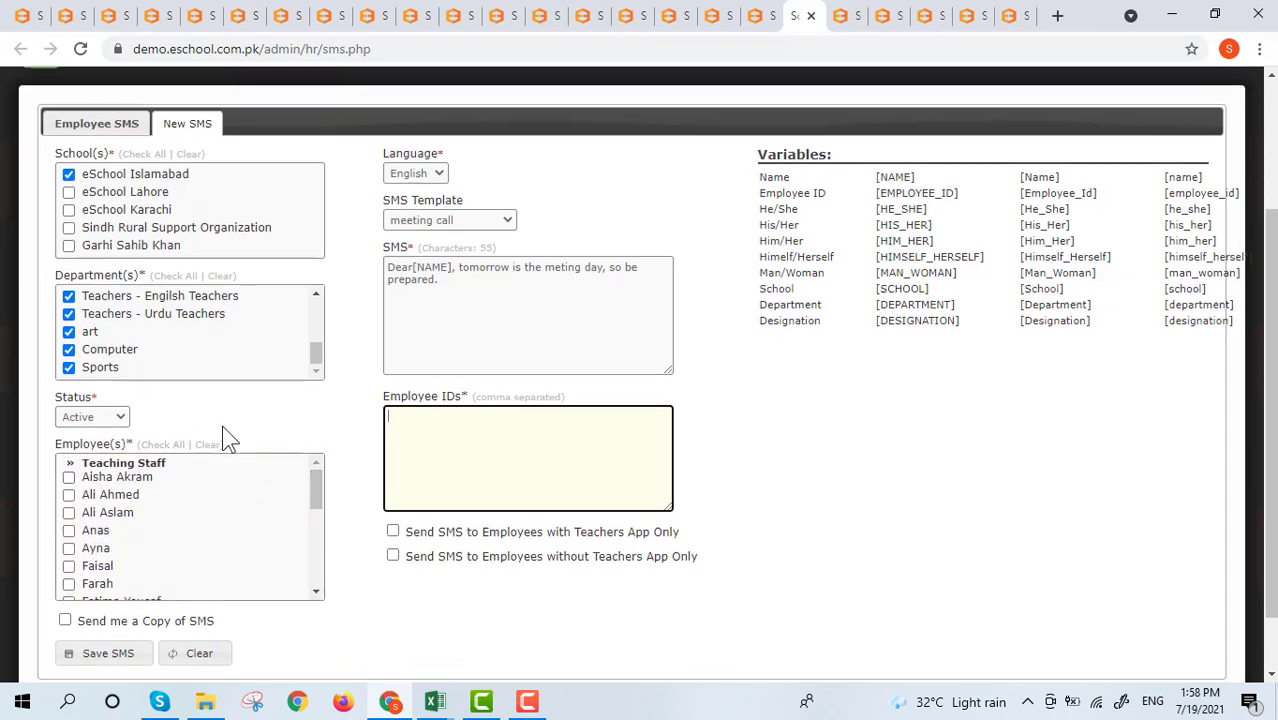
scroll(271, 391, up, 1)
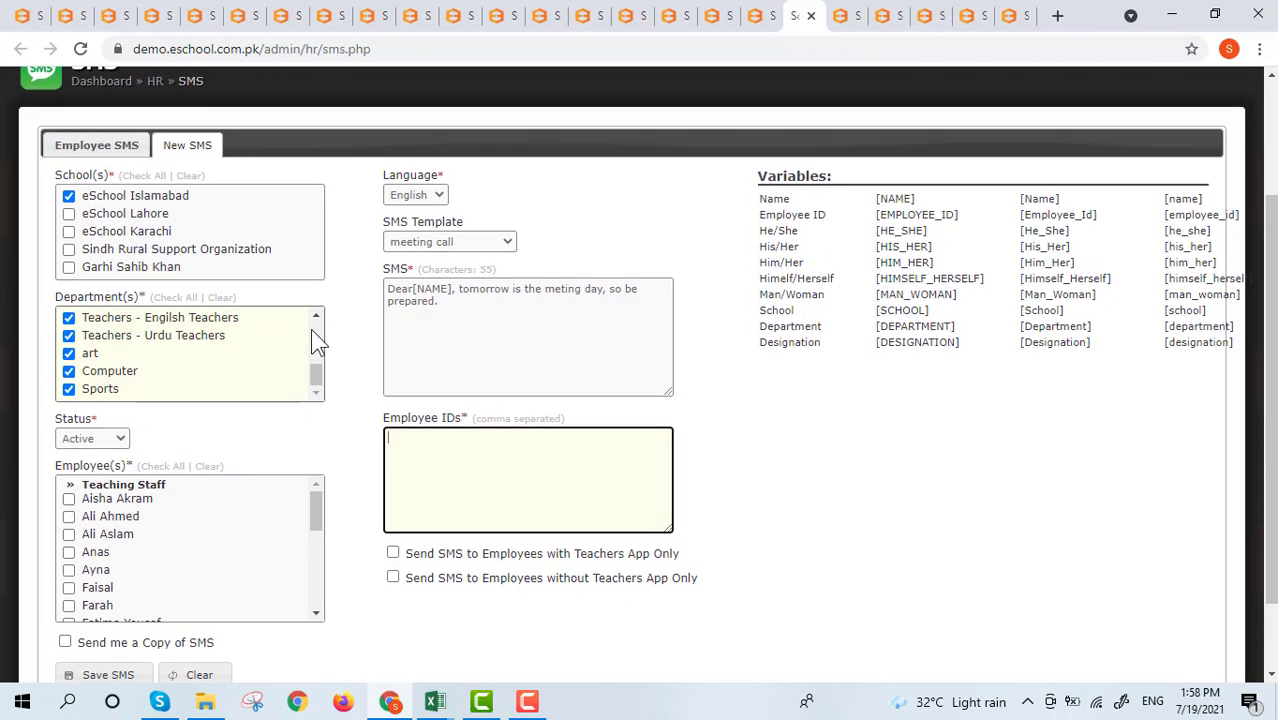
scroll(312, 334, up, 3)
Start a new employee notice and add blank picture, document, YouTube video and link attachment rows.
click(845, 15)
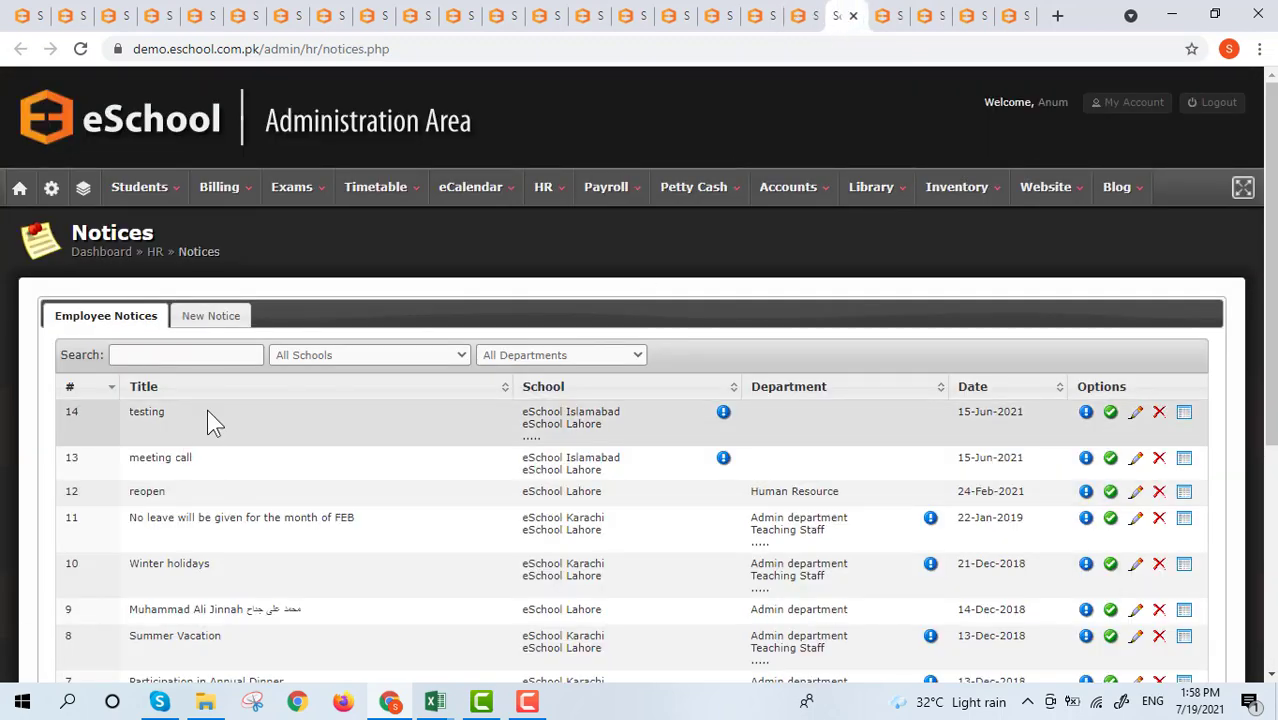
click(210, 318)
scroll(285, 345, down, 2)
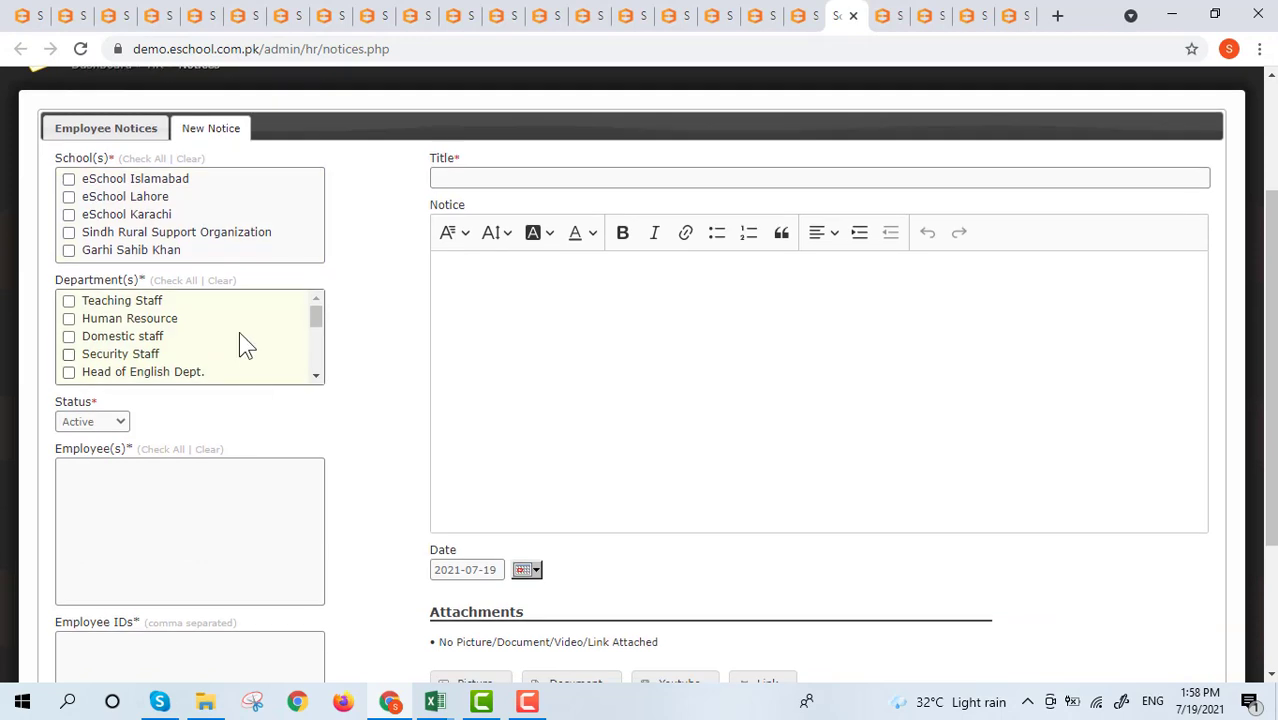
scroll(255, 330, down, 2)
scroll(630, 512, down, 1)
scroll(626, 520, down, 1)
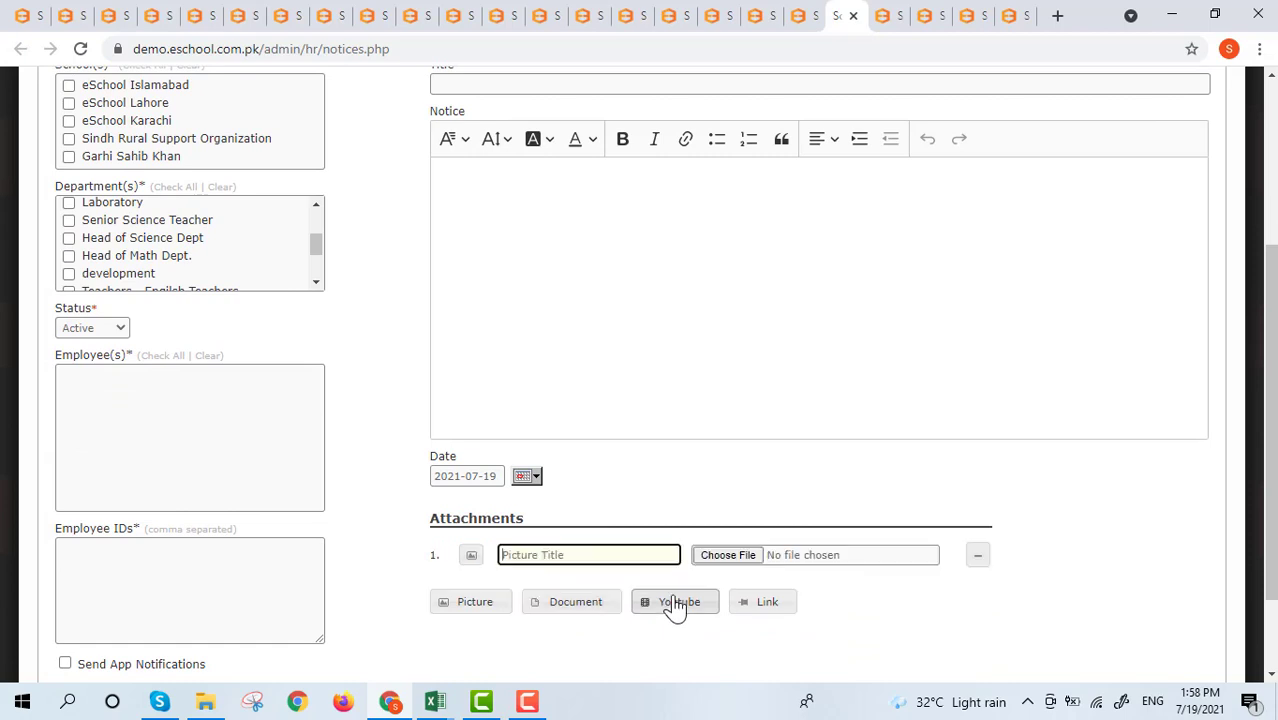
click(683, 641)
click(764, 633)
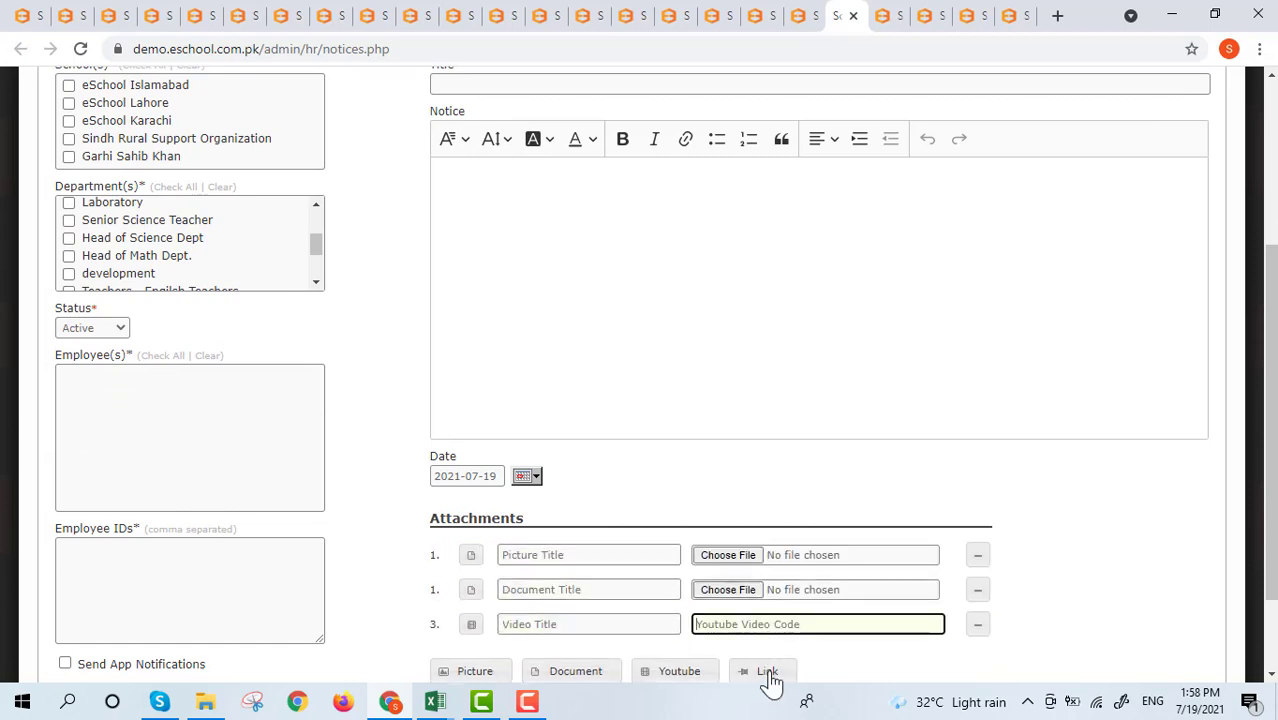
click(768, 679)
scroll(838, 525, down, 2)
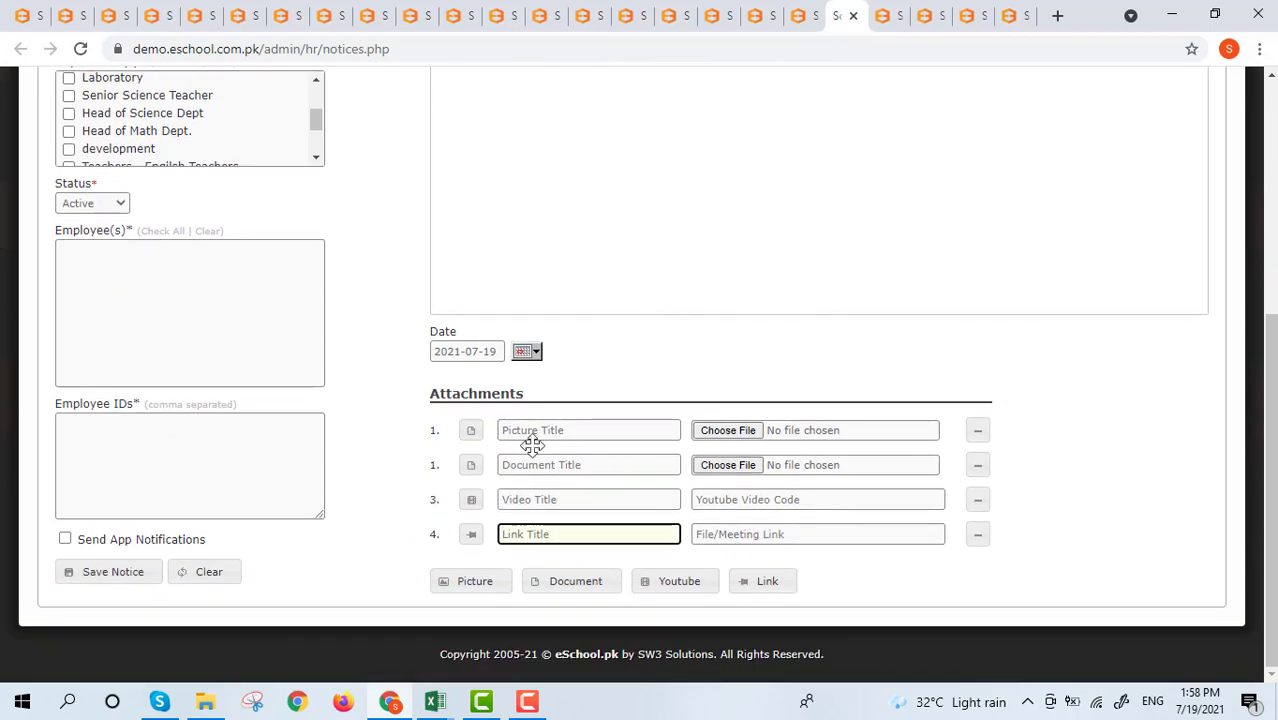
Address the new notice to school eSchool Islamabad and all departments.
scroll(242, 408, up, 3)
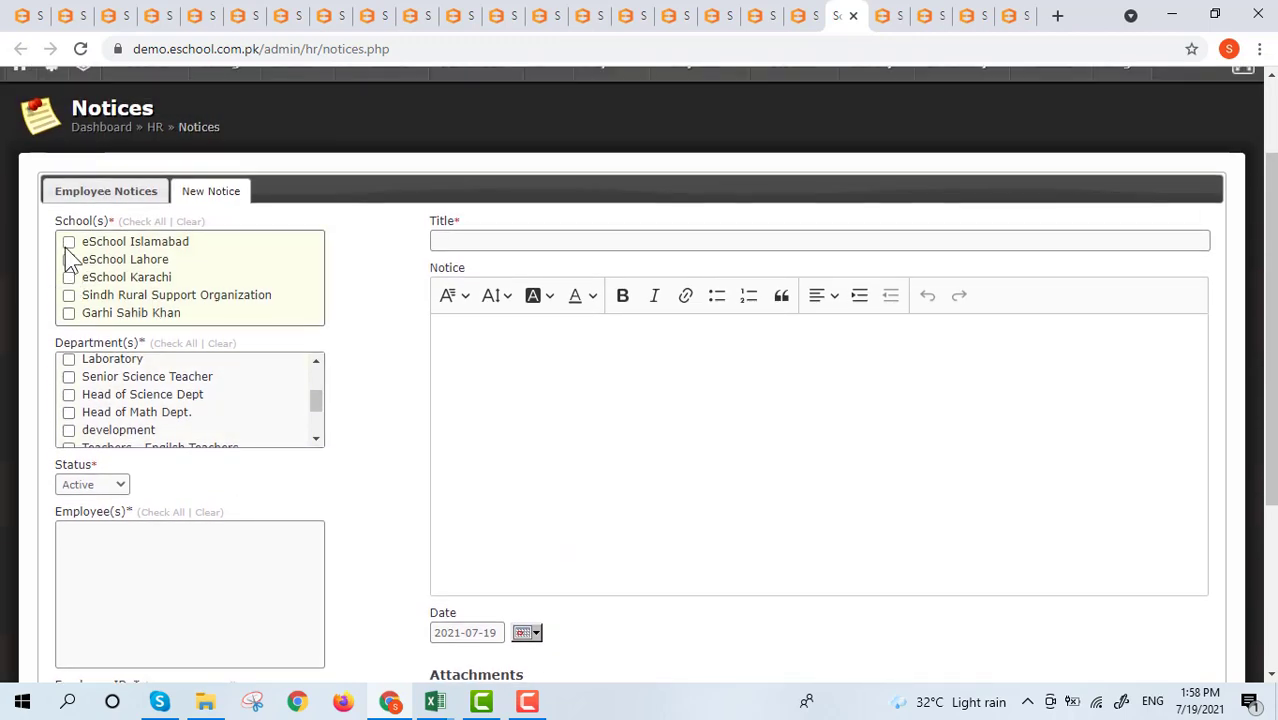
click(68, 242)
click(68, 360)
scroll(195, 408, down, 1)
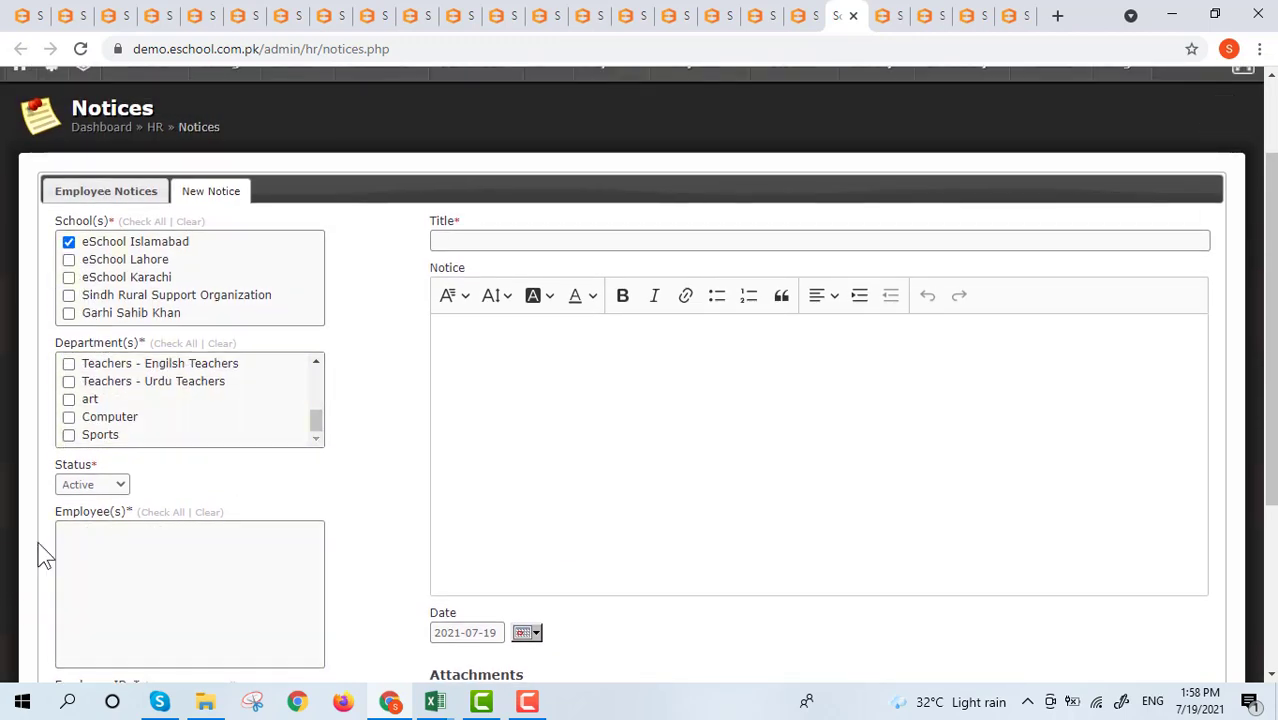
scroll(1198, 508, down, 1)
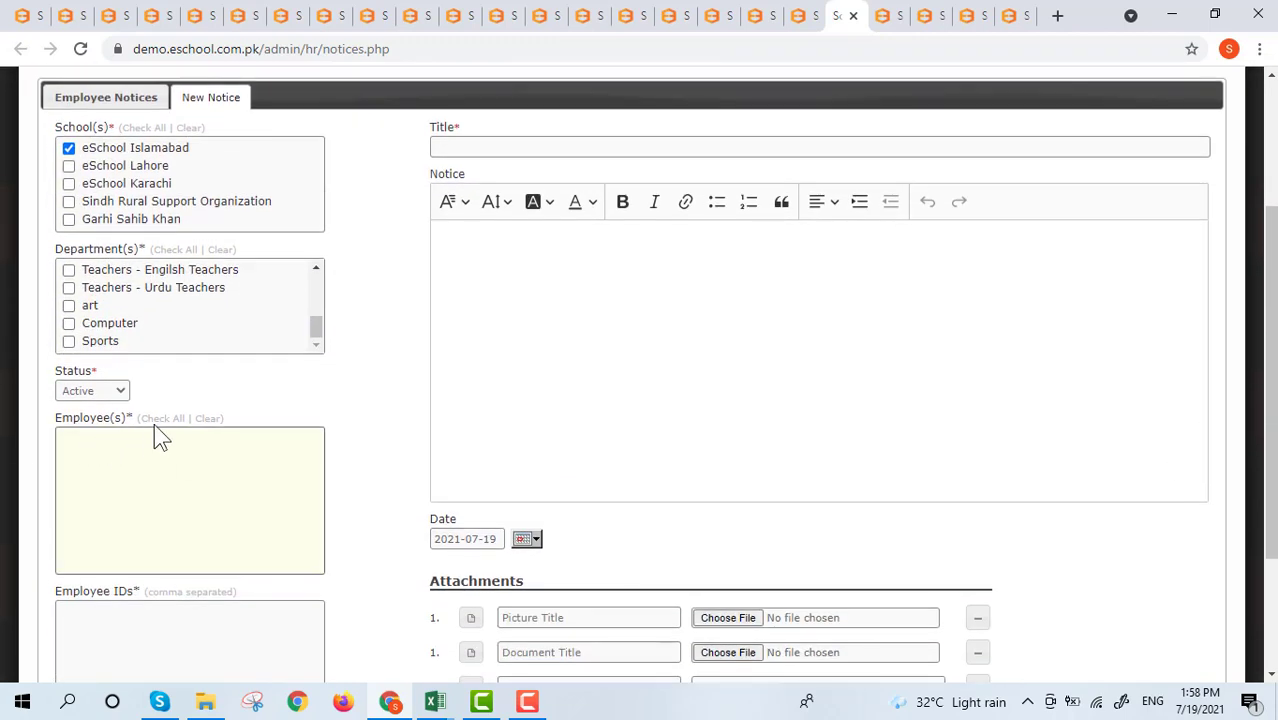
click(162, 251)
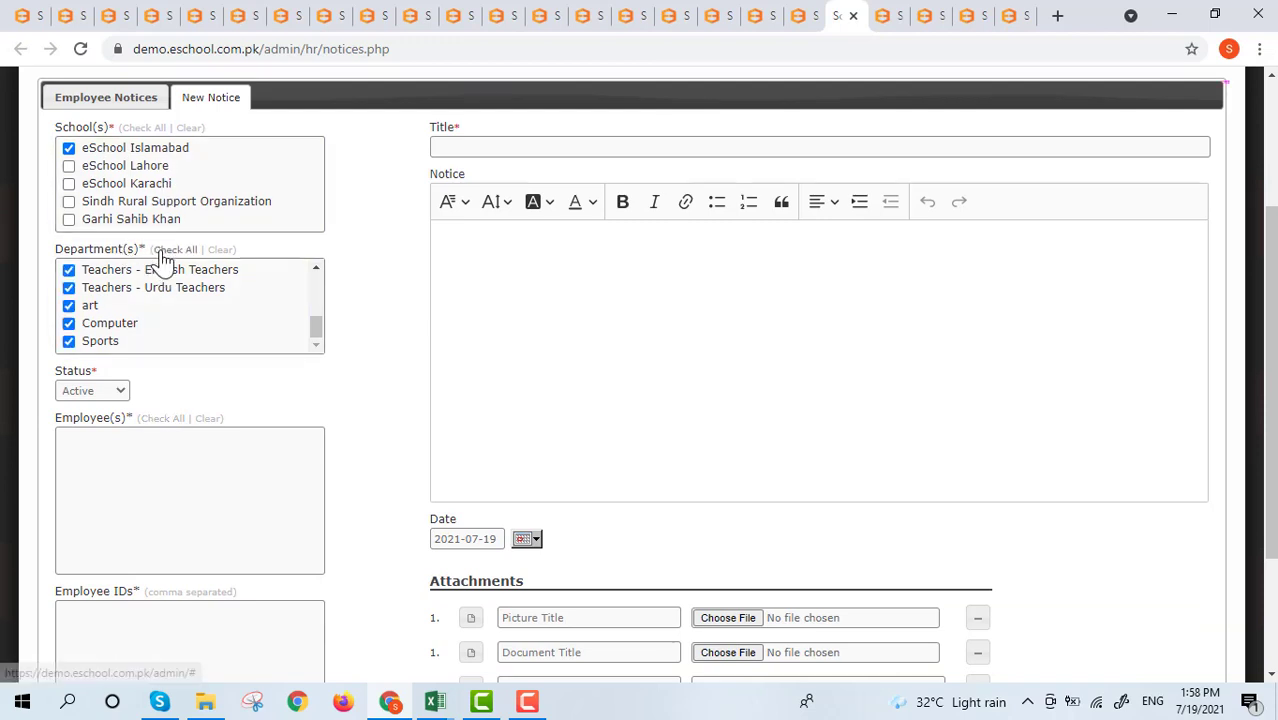
Examine the notice's employee list, Employee IDs, title and notice text fields.
scroll(165, 475, down, 1)
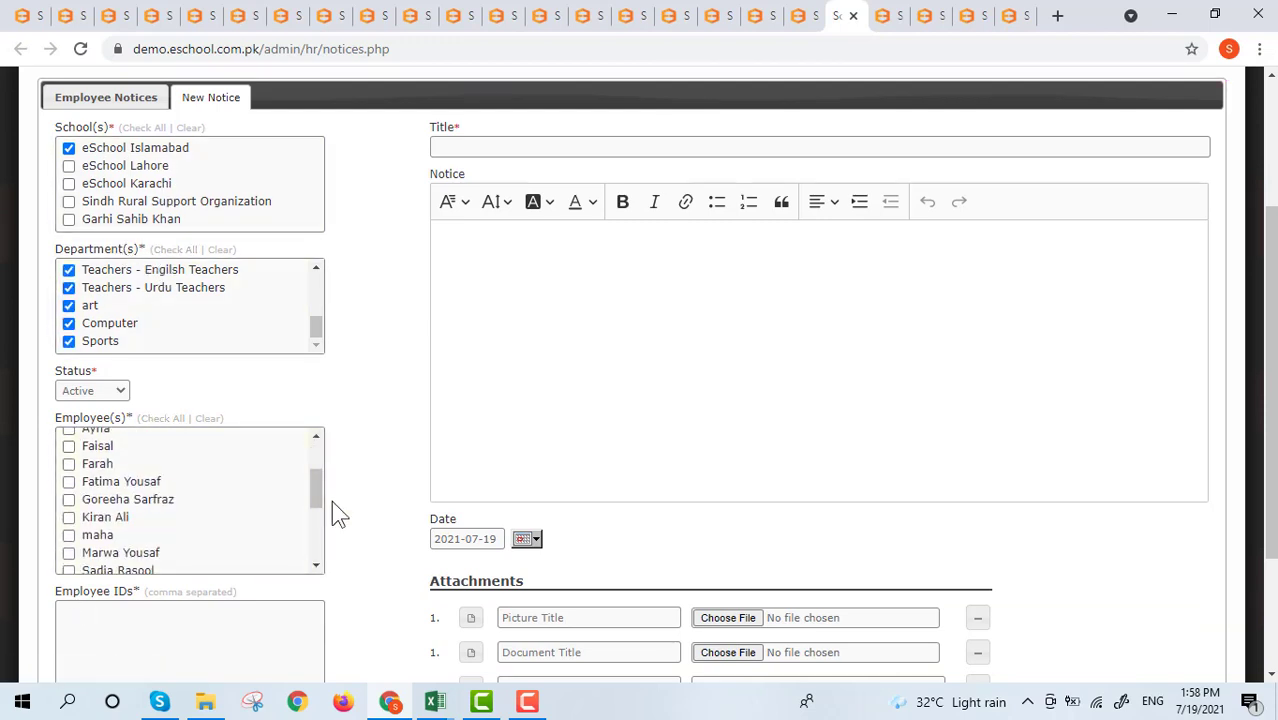
scroll(257, 530, down, 2)
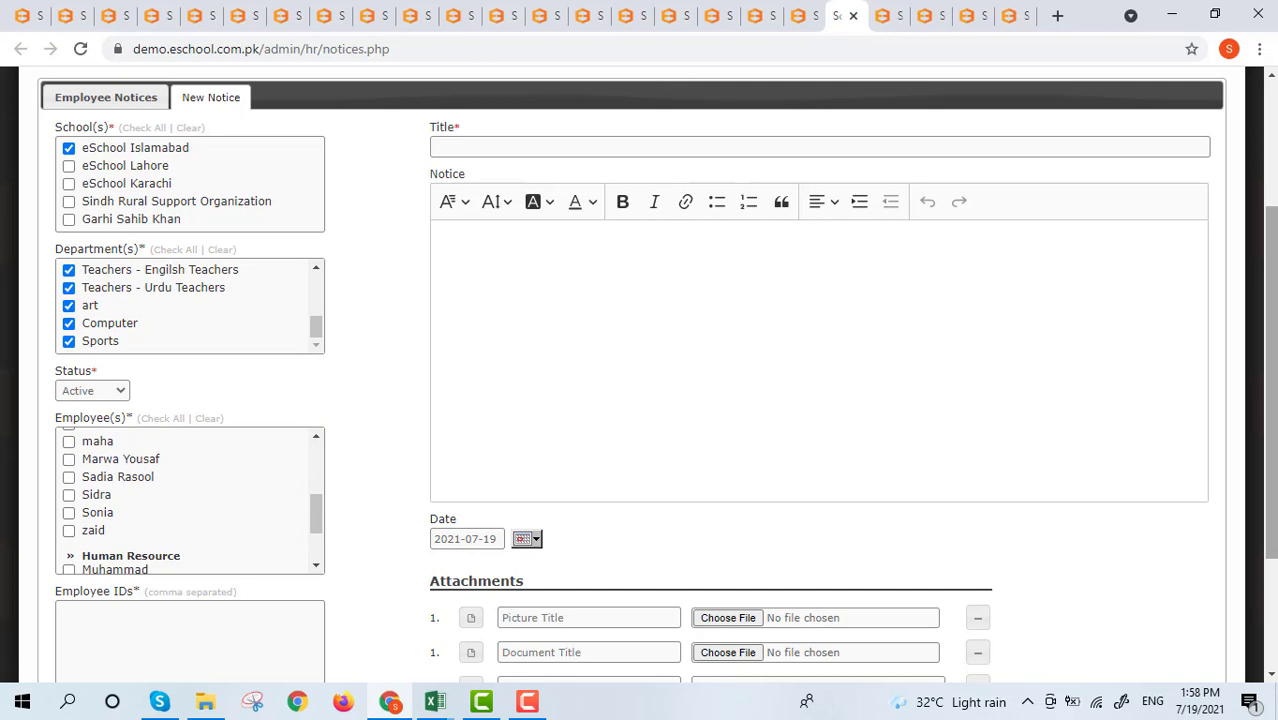
scroll(640, 400, down, 2)
click(76, 494)
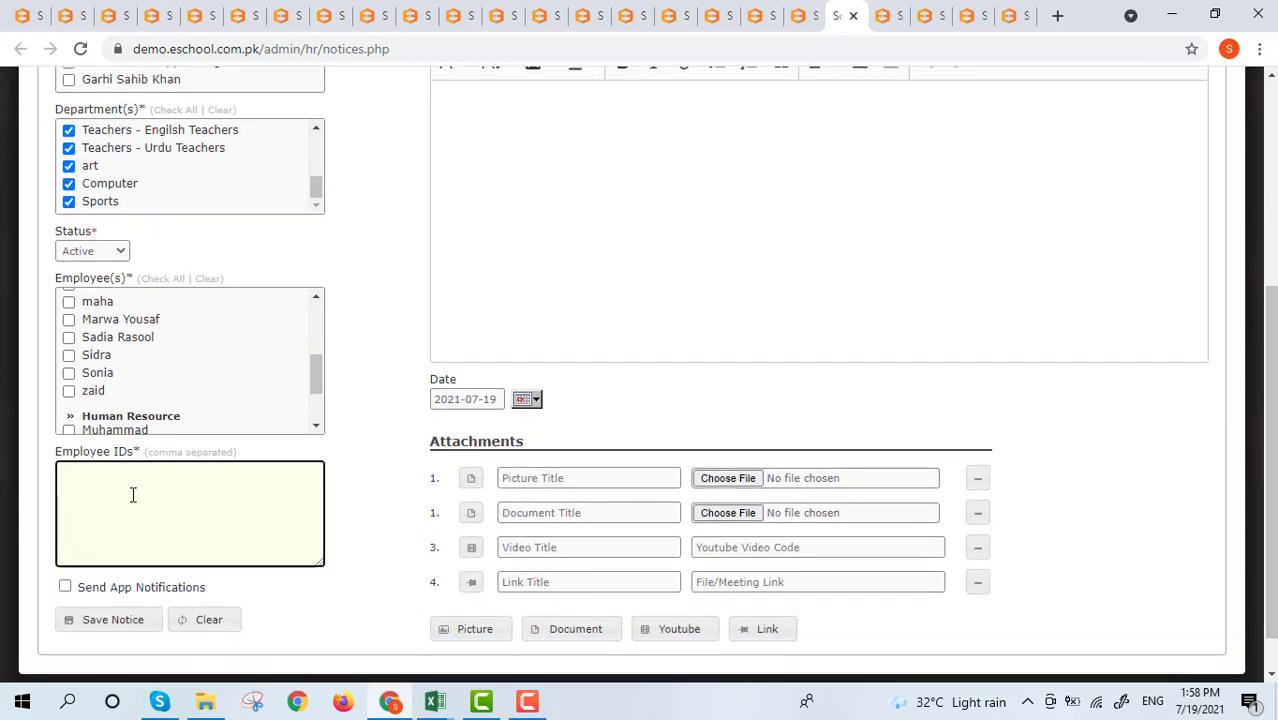
scroll(140, 492, up, 1)
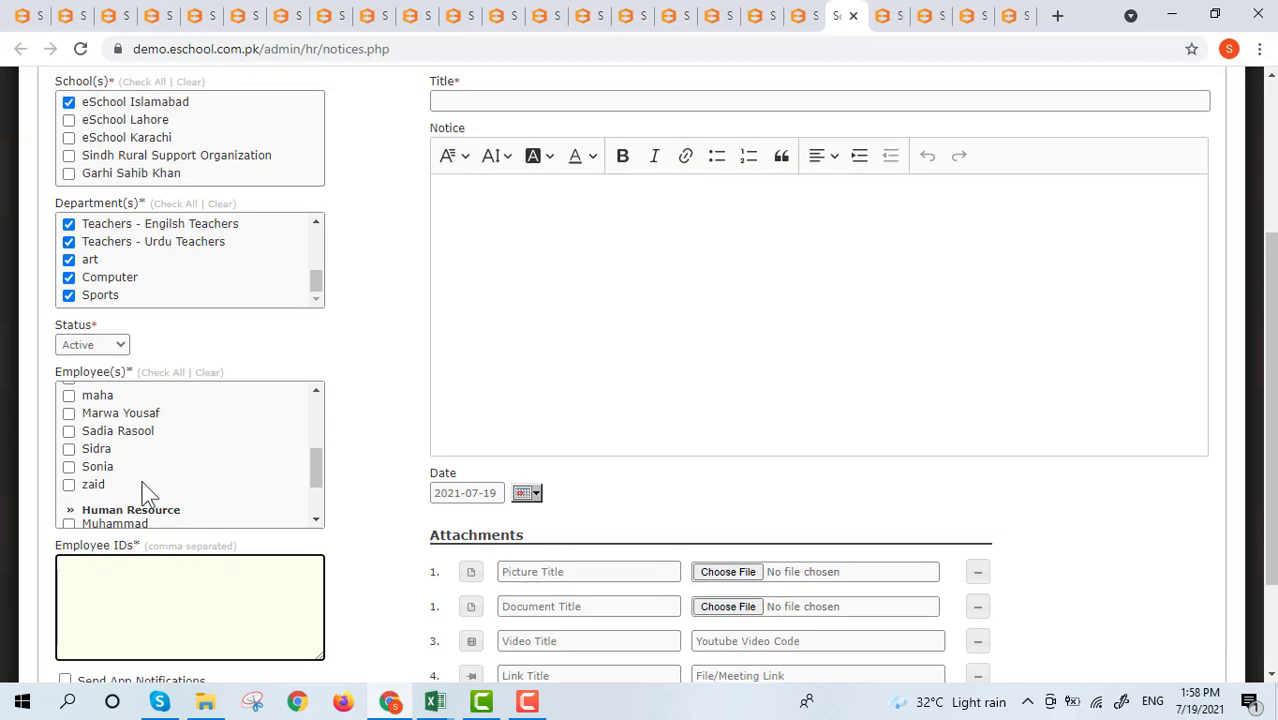
click(479, 101)
click(708, 303)
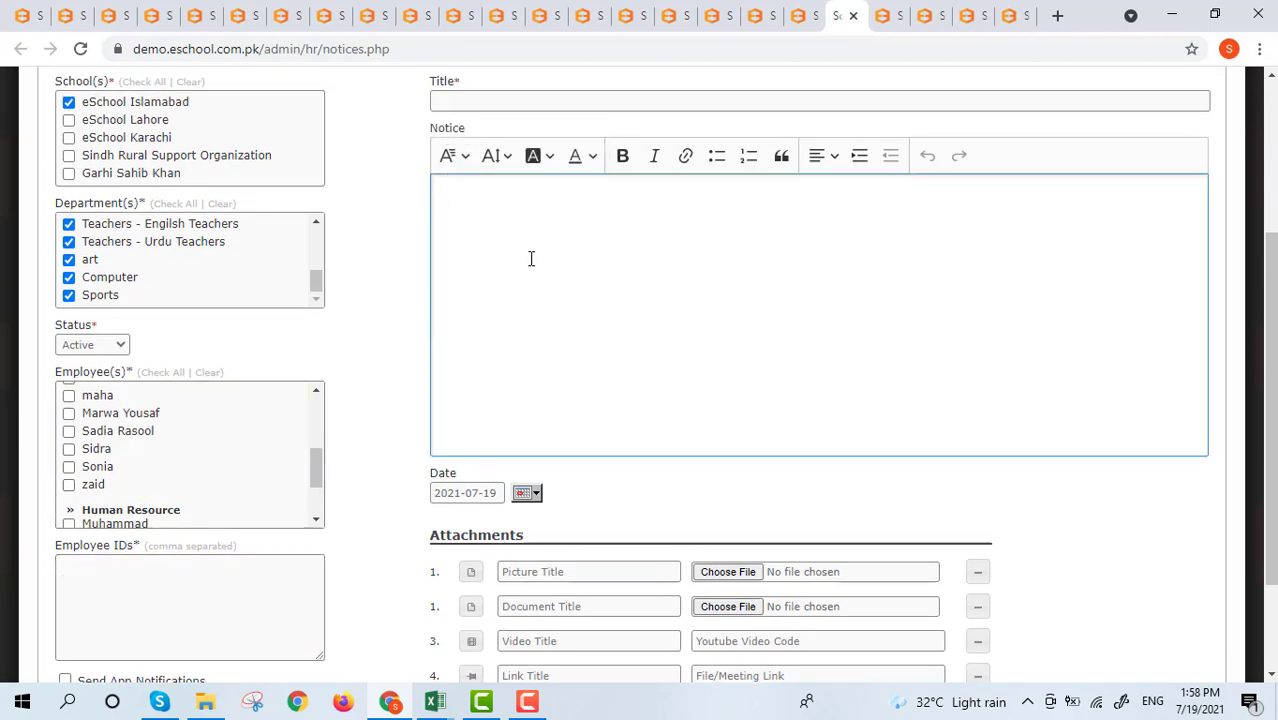
Add a second blank picture row and a second blank document row to the notice's attachments, and check the saving options.
scroll(533, 265, down, 2)
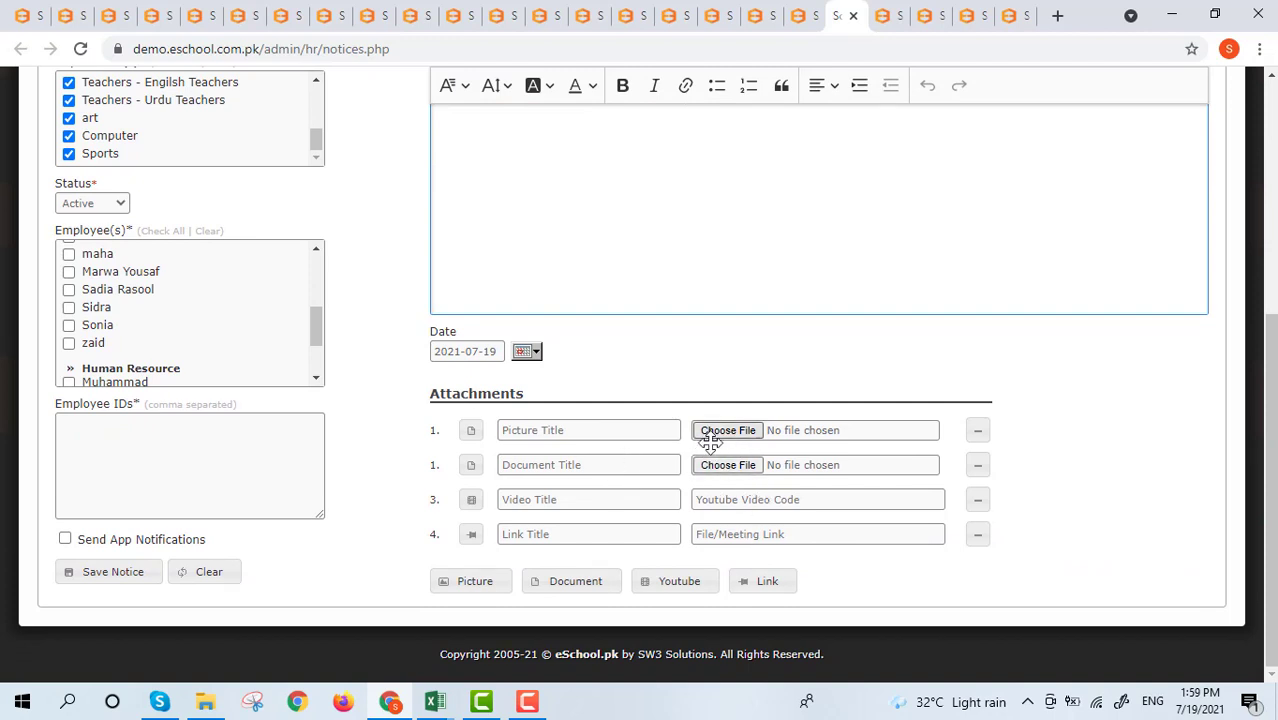
click(474, 590)
click(581, 587)
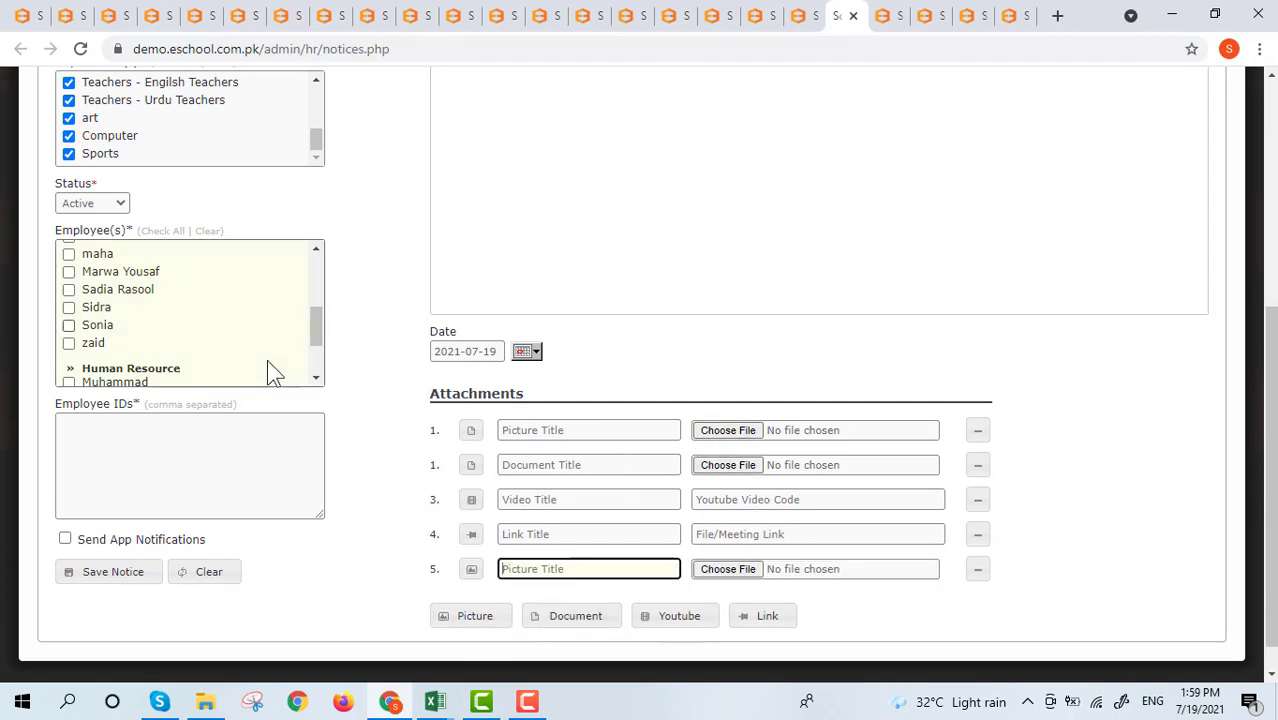
scroll(640, 430, up, 3)
scroll(157, 596, down, 2)
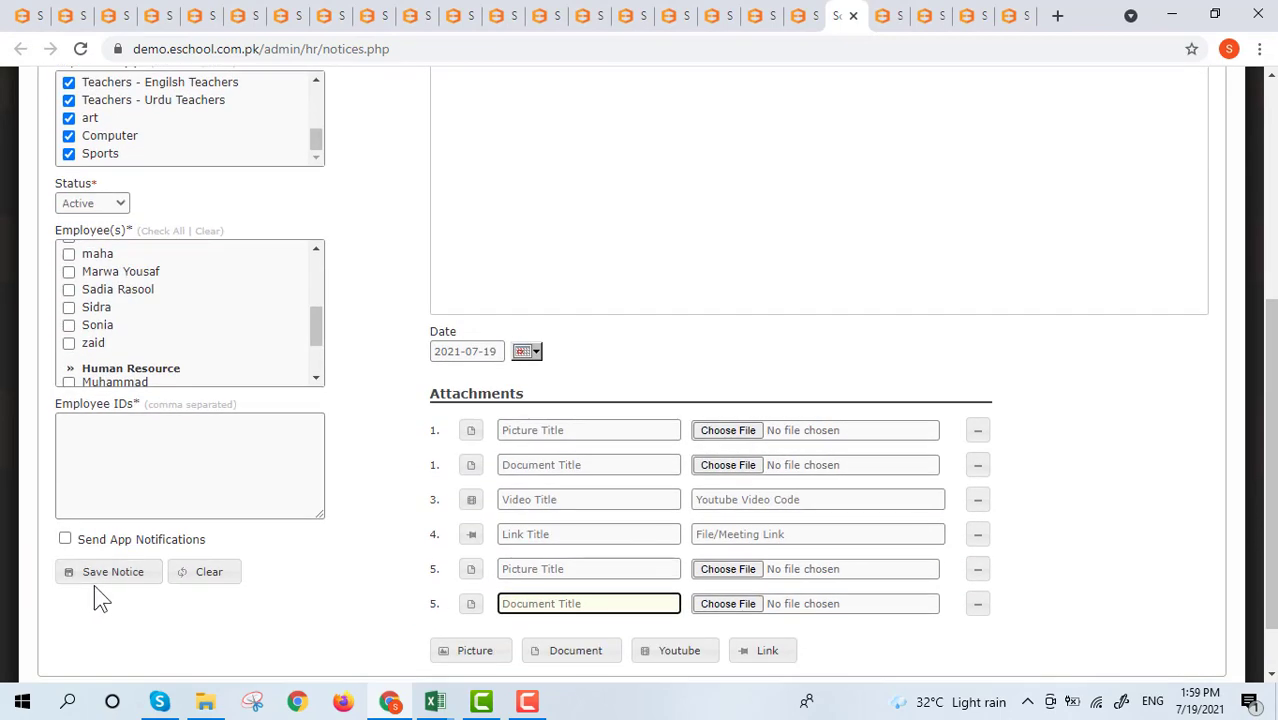
Leave the new notice form unsaved and review the list of existing employee notices.
scroll(318, 480, up, 1)
scroll(318, 480, up, 1)
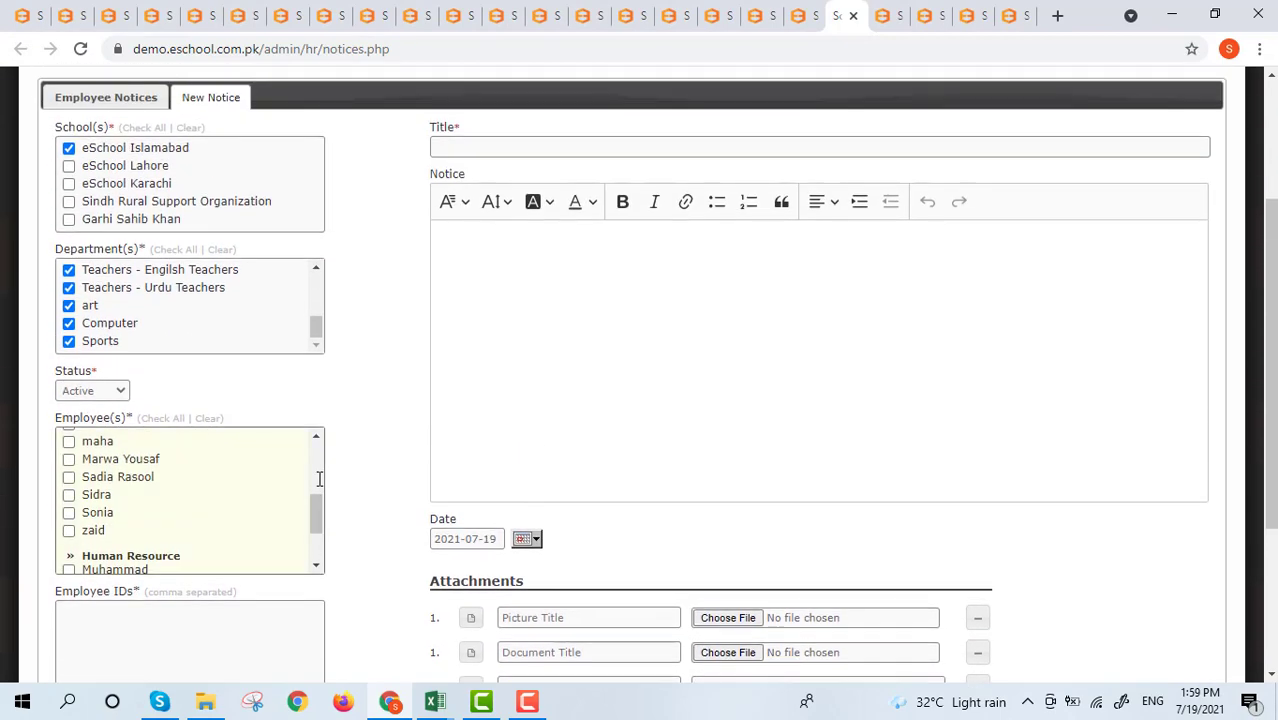
scroll(297, 425, up, 2)
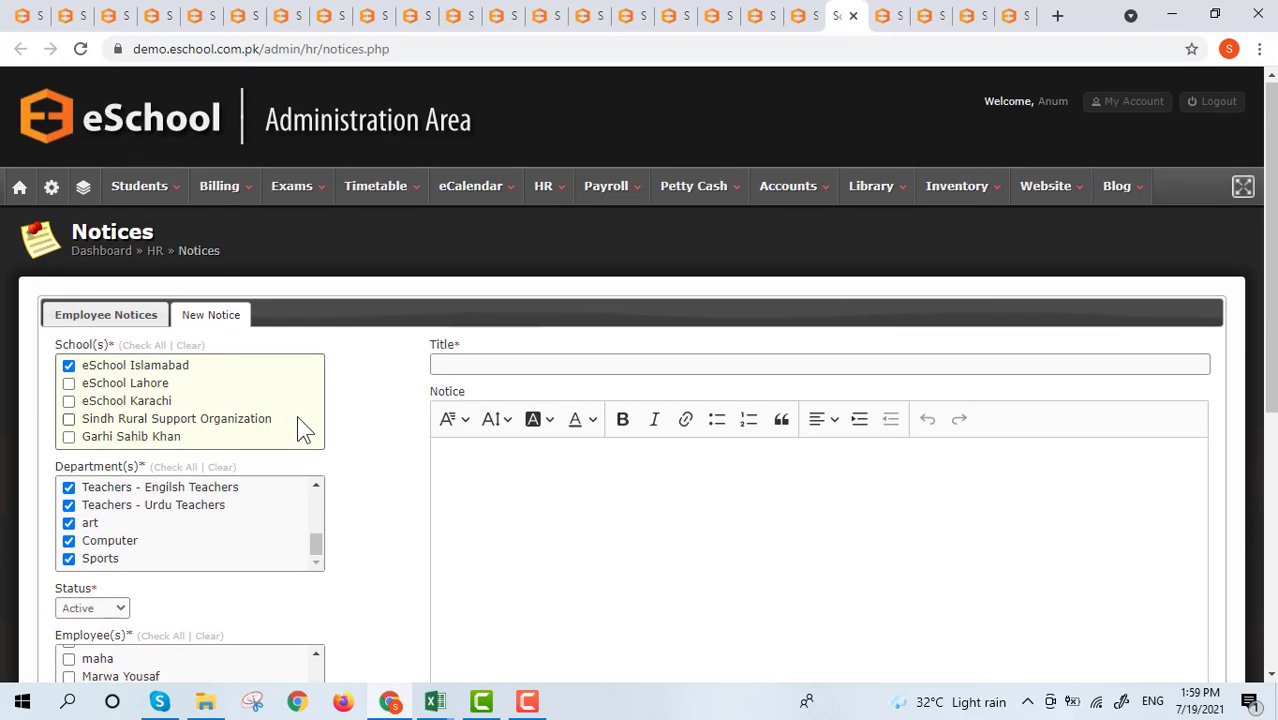
click(97, 318)
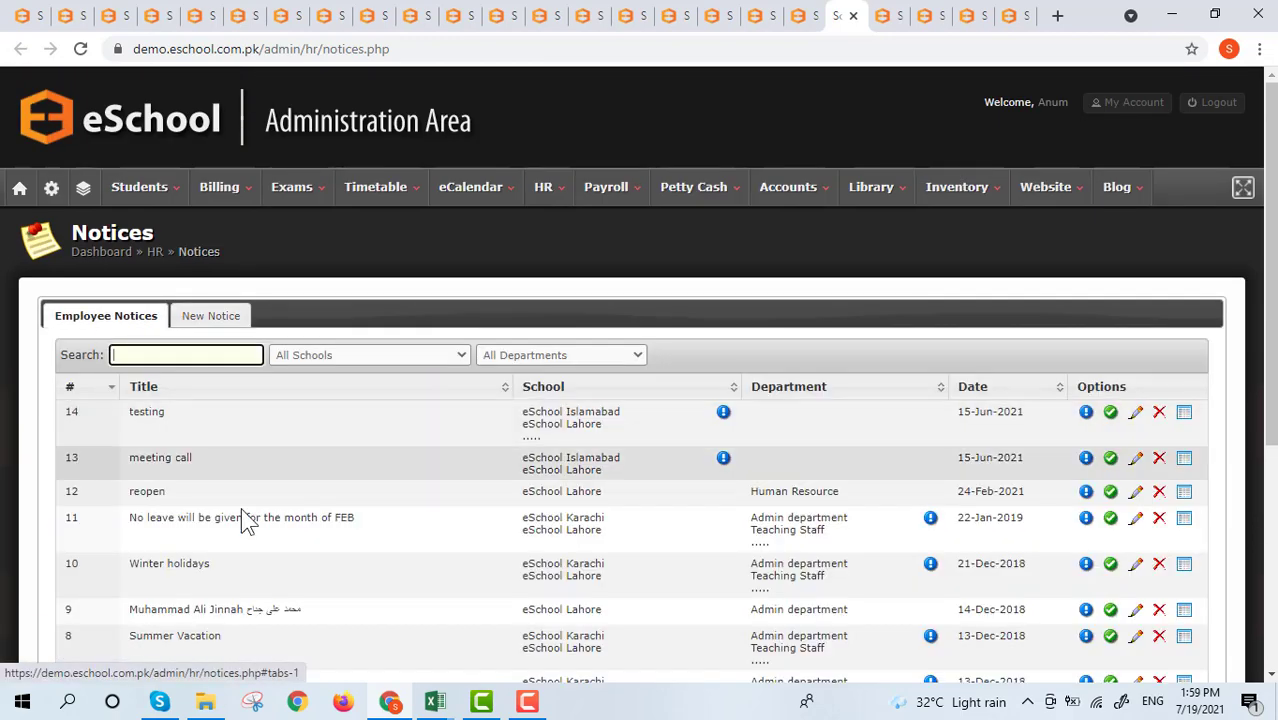
scroll(214, 404, down, 3)
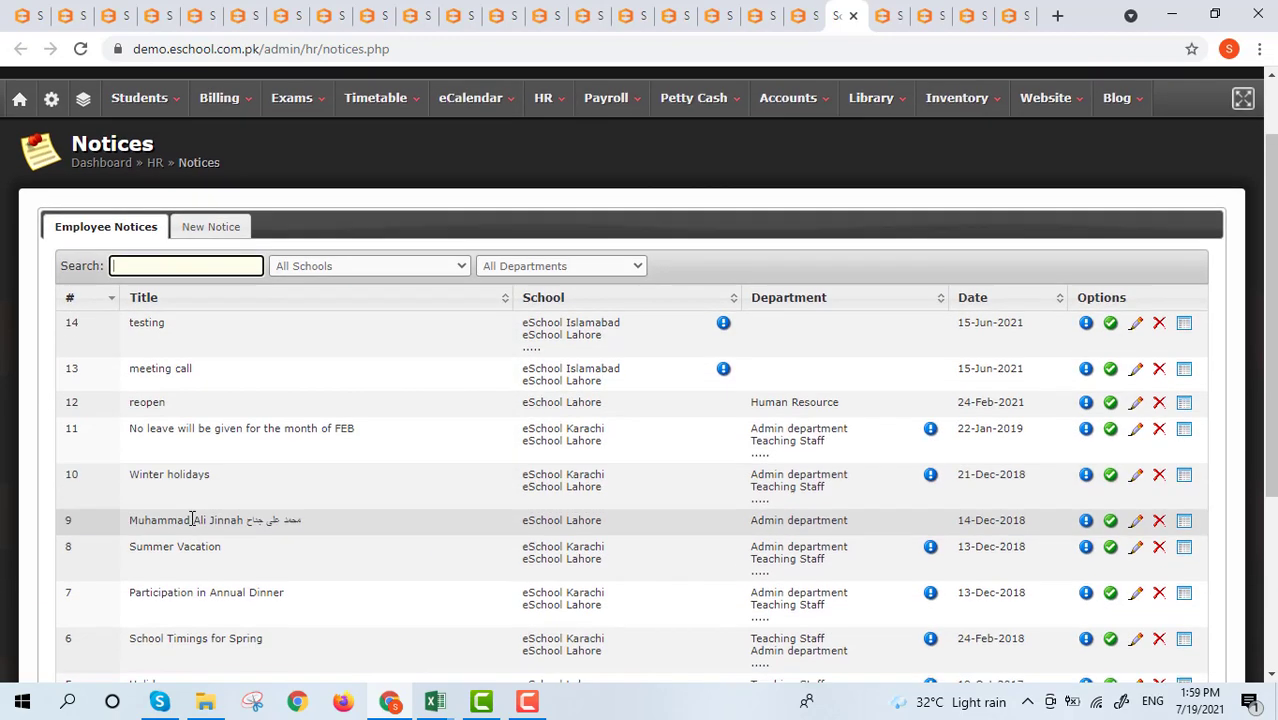
scroll(232, 238, up, 3)
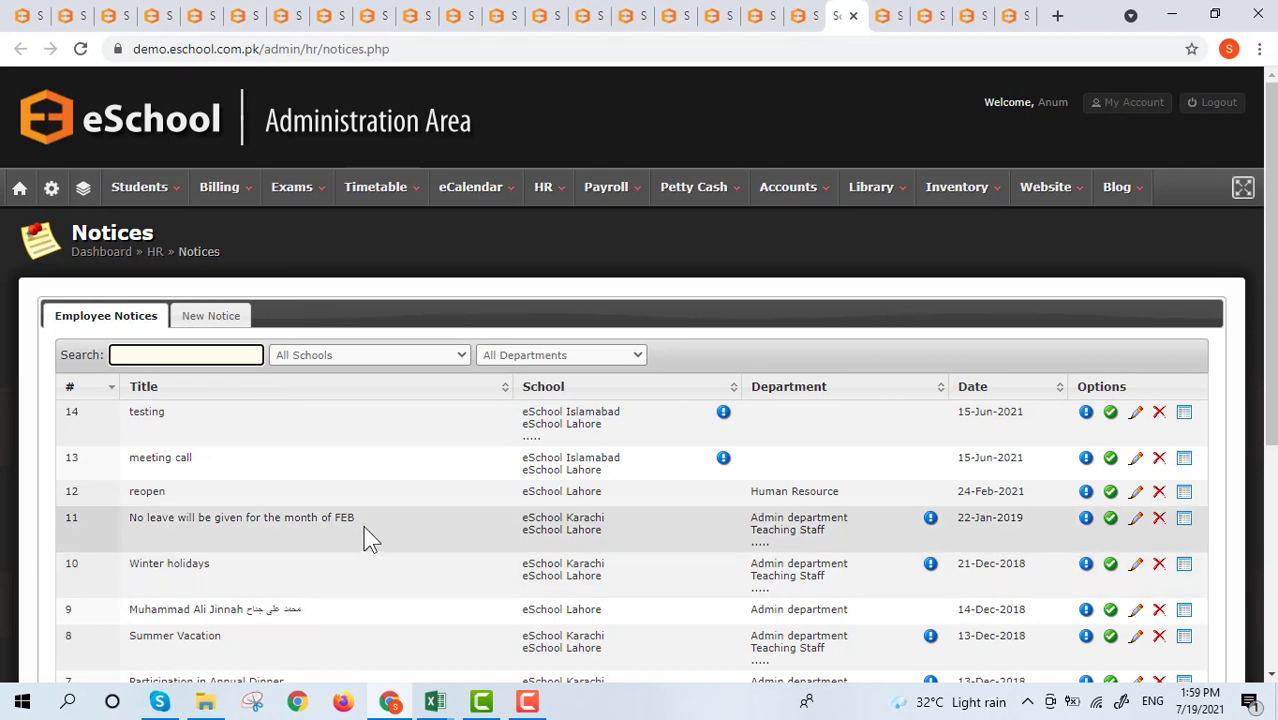
Look briefly at the HR Statistics page and examine the App Notifications form's recipient, title, details and summary fields.
click(886, 17)
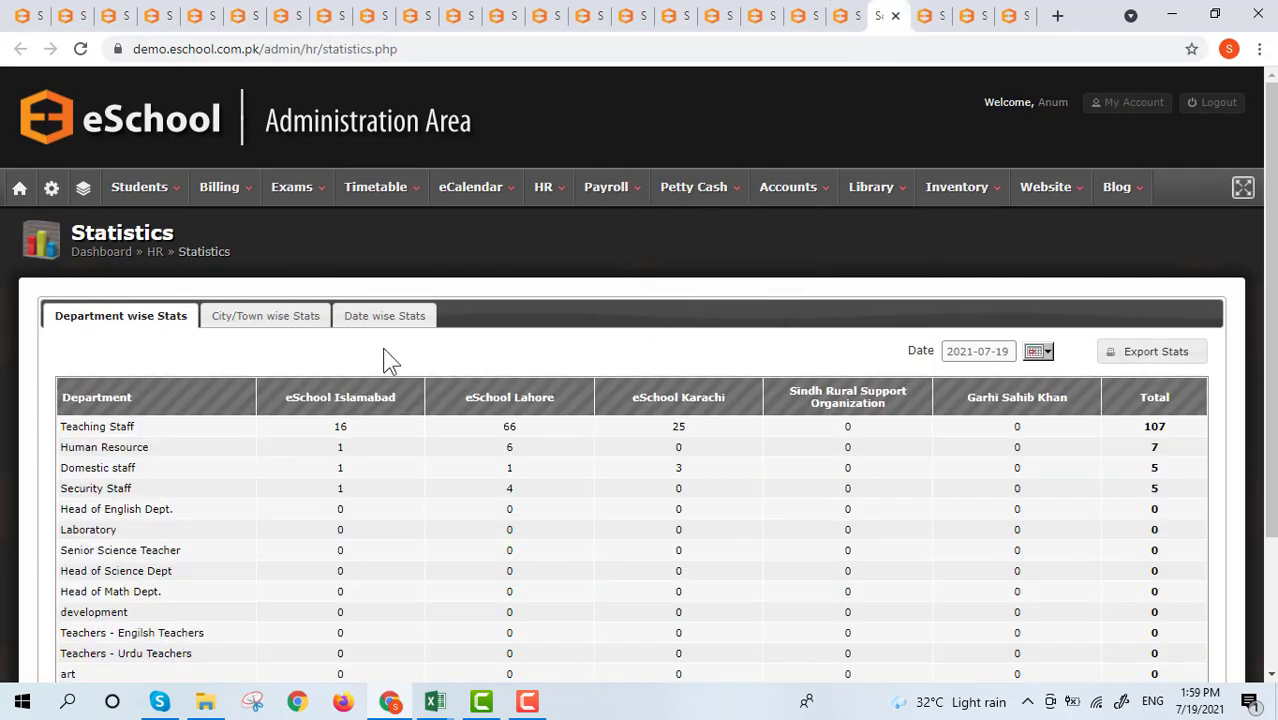
mouse_move(542, 200)
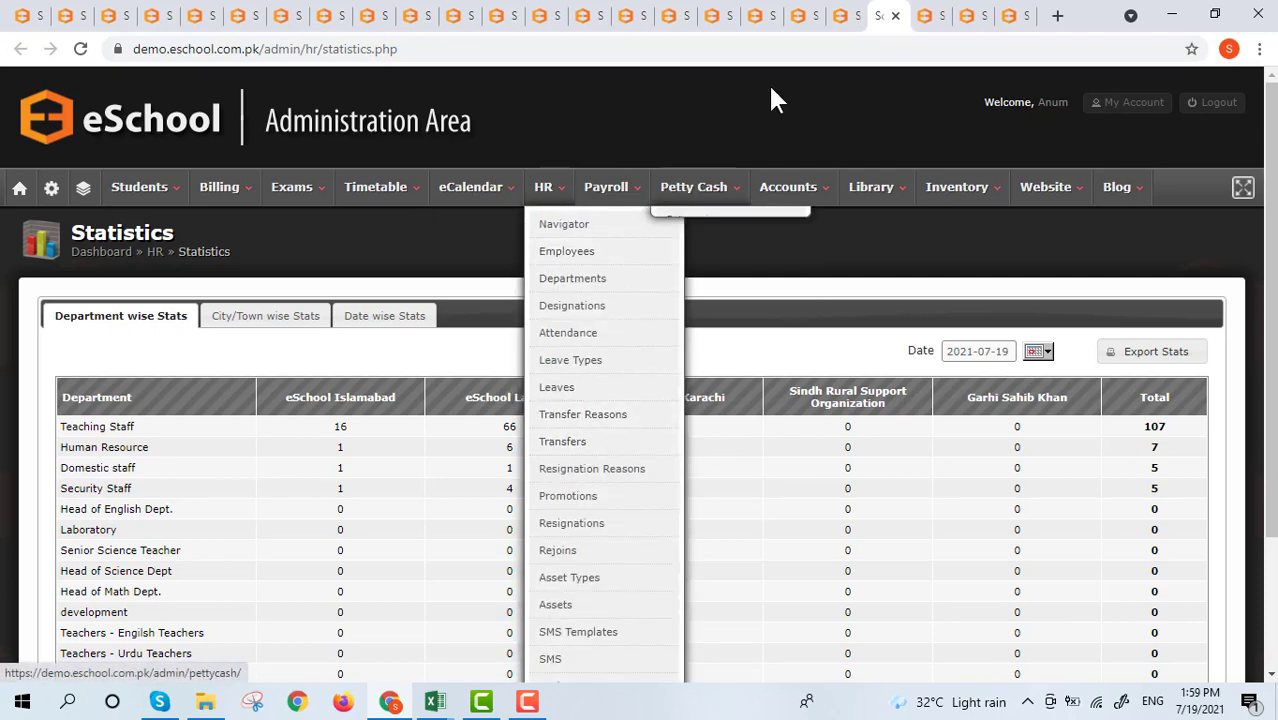
click(924, 15)
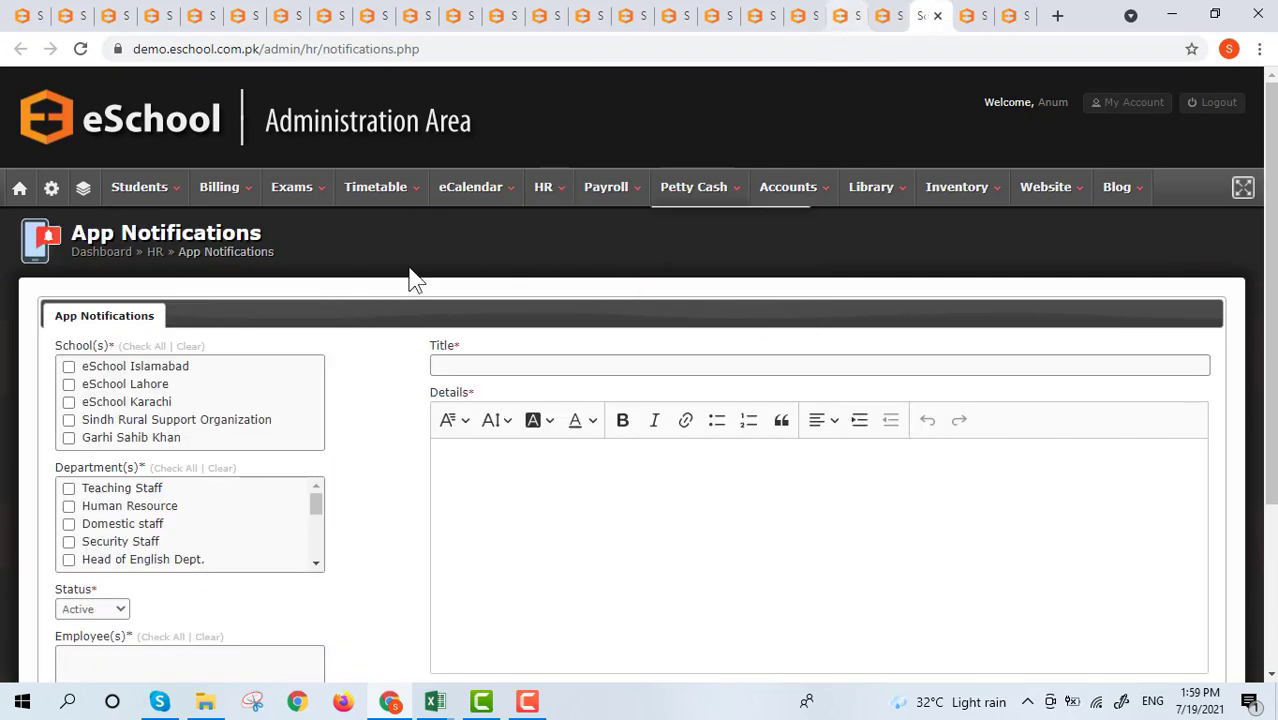
scroll(351, 245, down, 1)
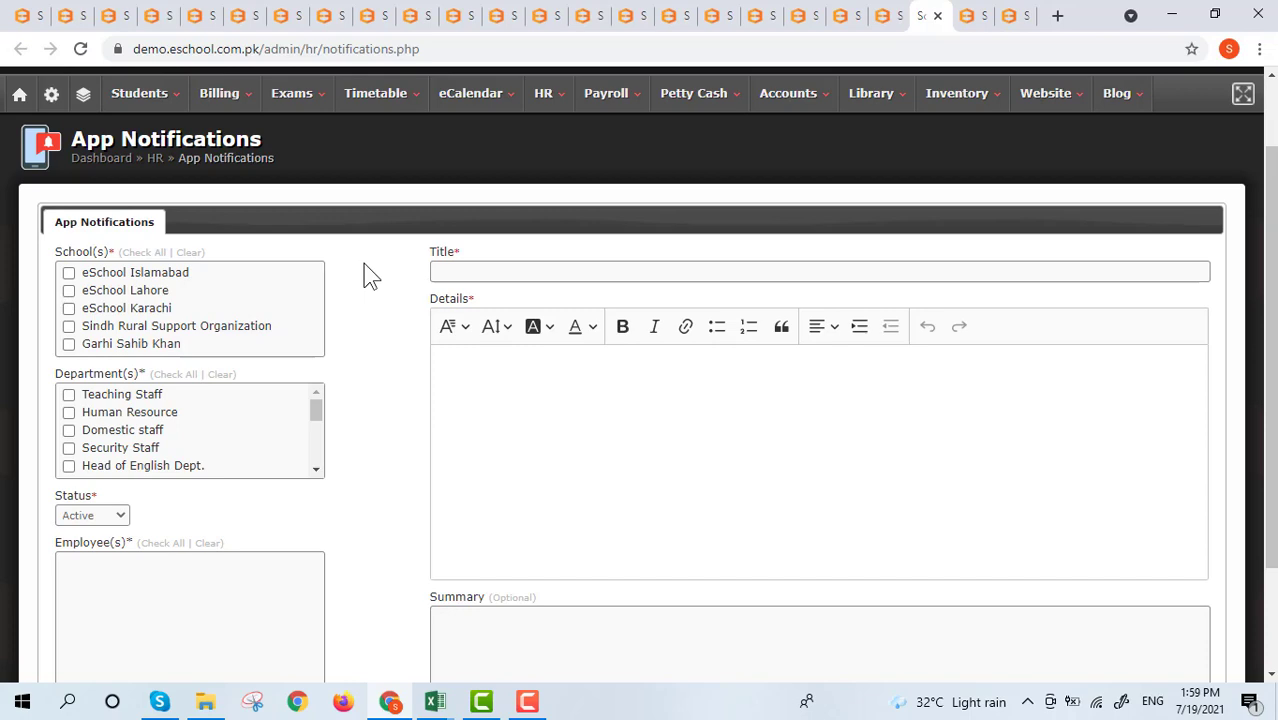
scroll(468, 357, down, 3)
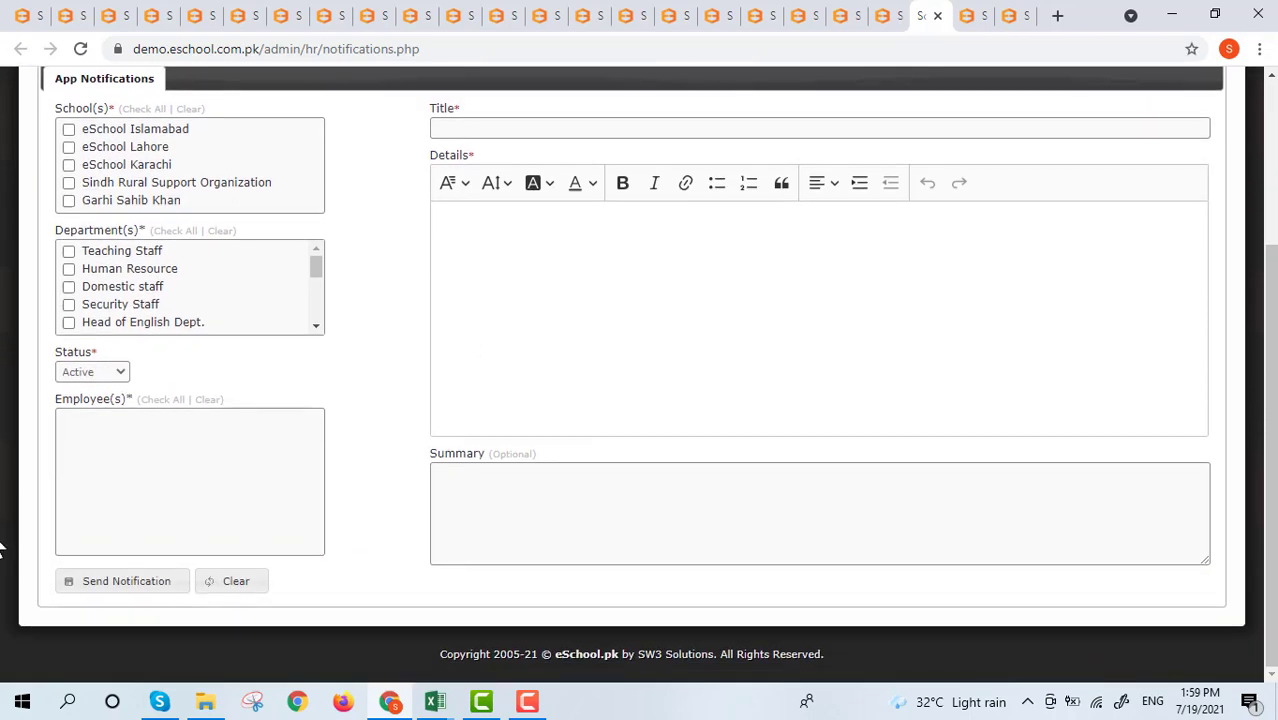
scroll(512, 387, up, 4)
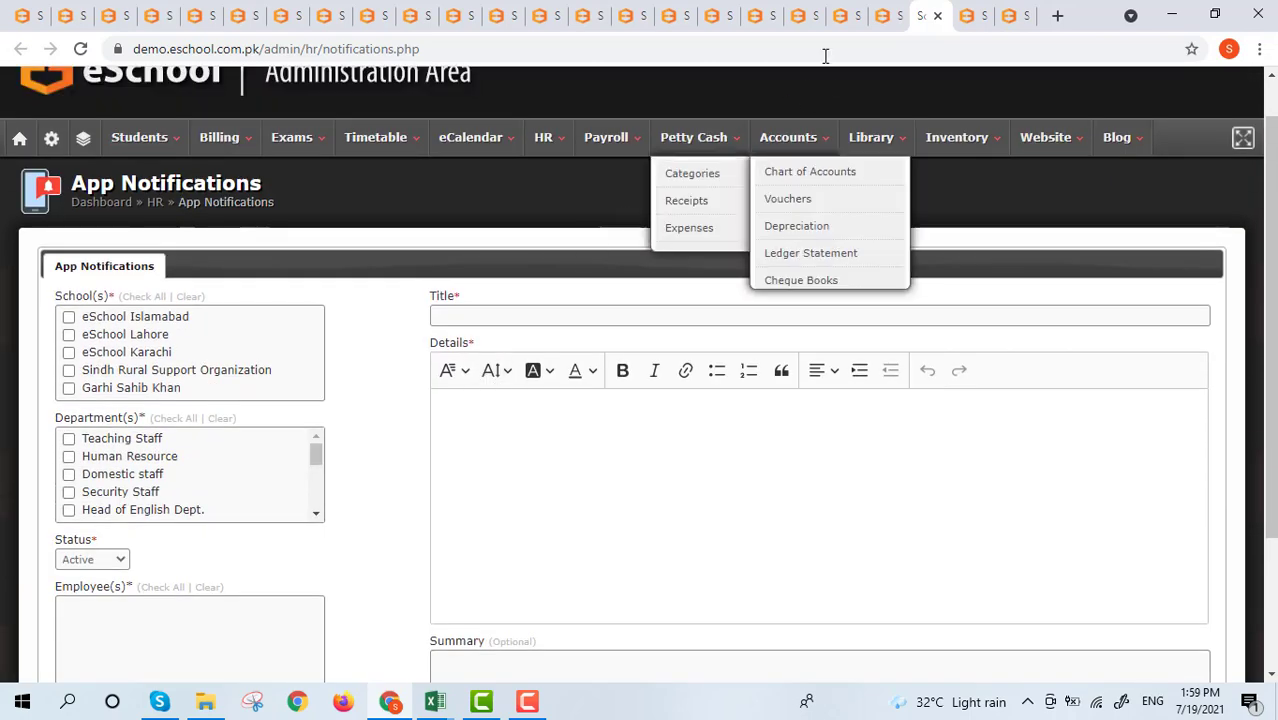
Review the HR statistics by department, by city/town and by date.
click(882, 15)
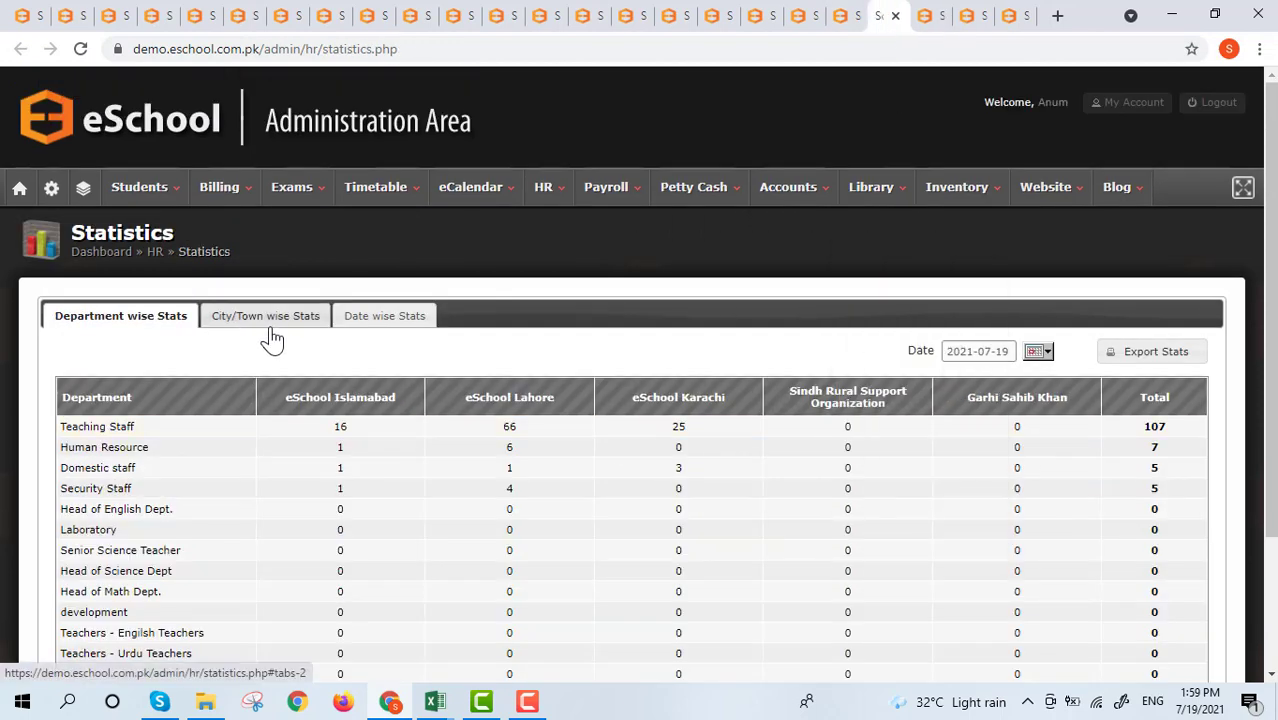
scroll(205, 345, down, 1)
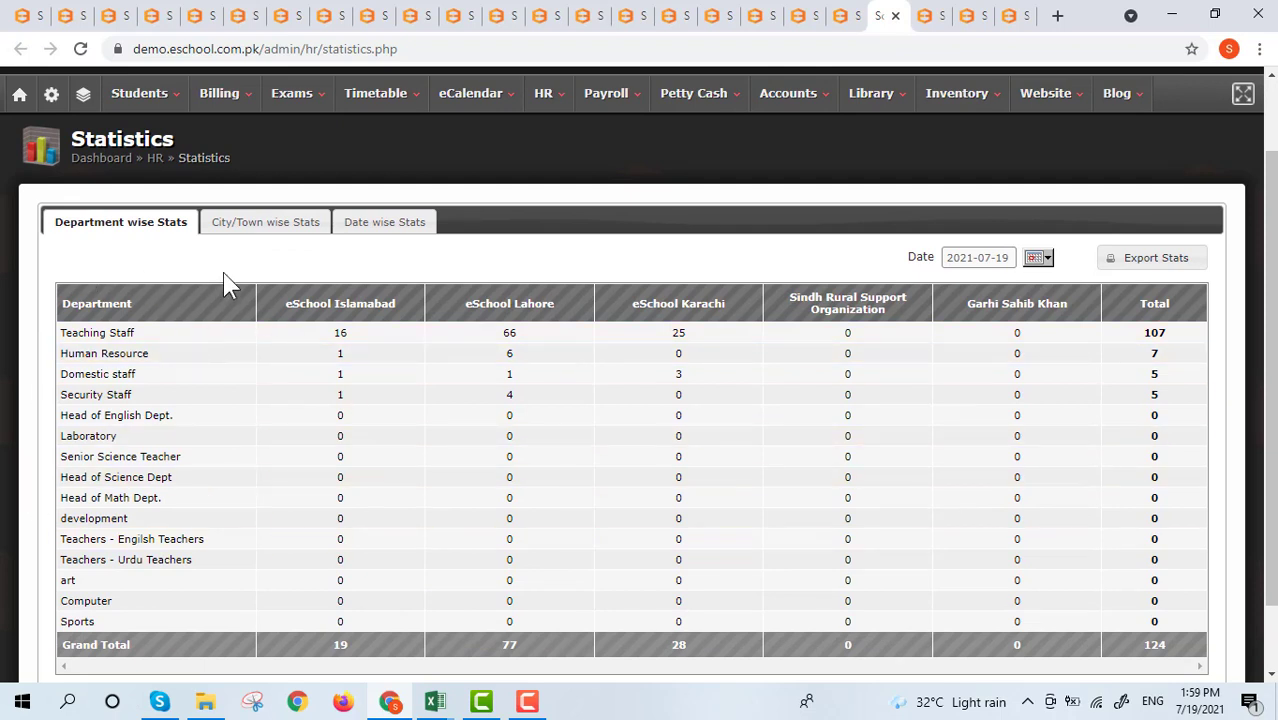
click(261, 227)
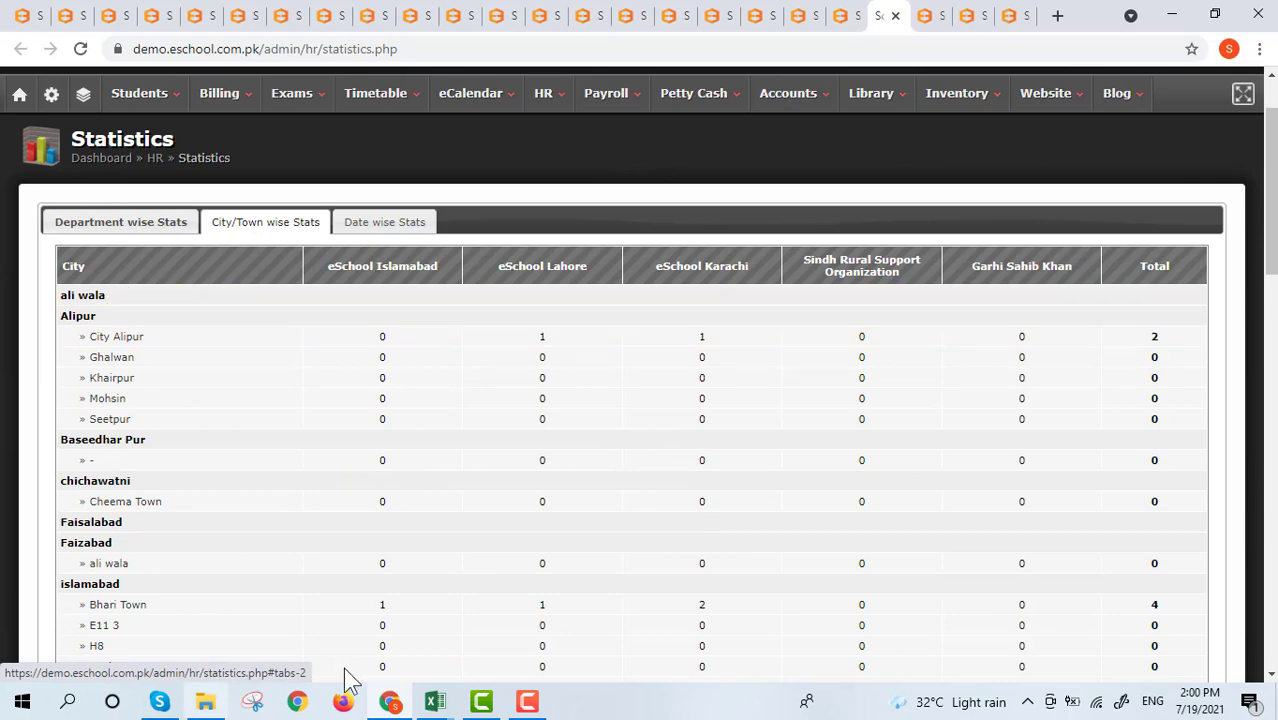
scroll(375, 600, down, 3)
scroll(379, 608, up, 3)
click(387, 226)
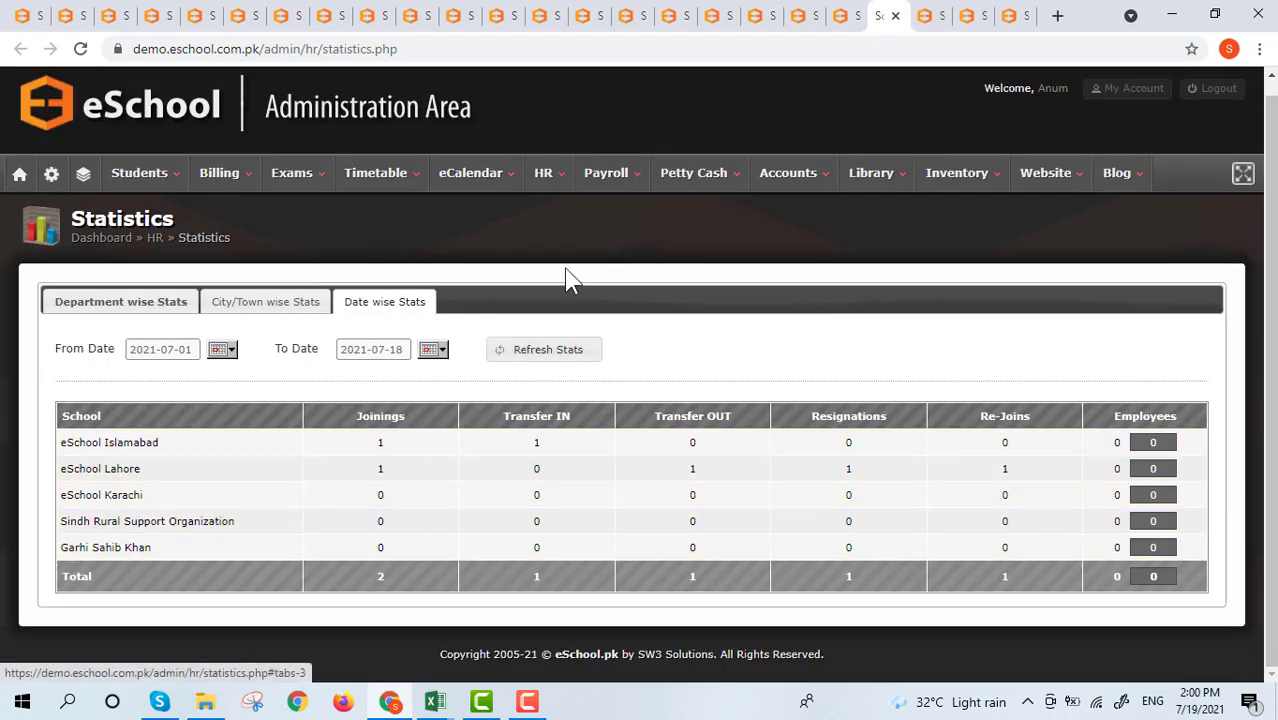
Examine the Employee Lists export options and review the exported eSchool Islamabad.xlsx employee list in Excel.
click(930, 14)
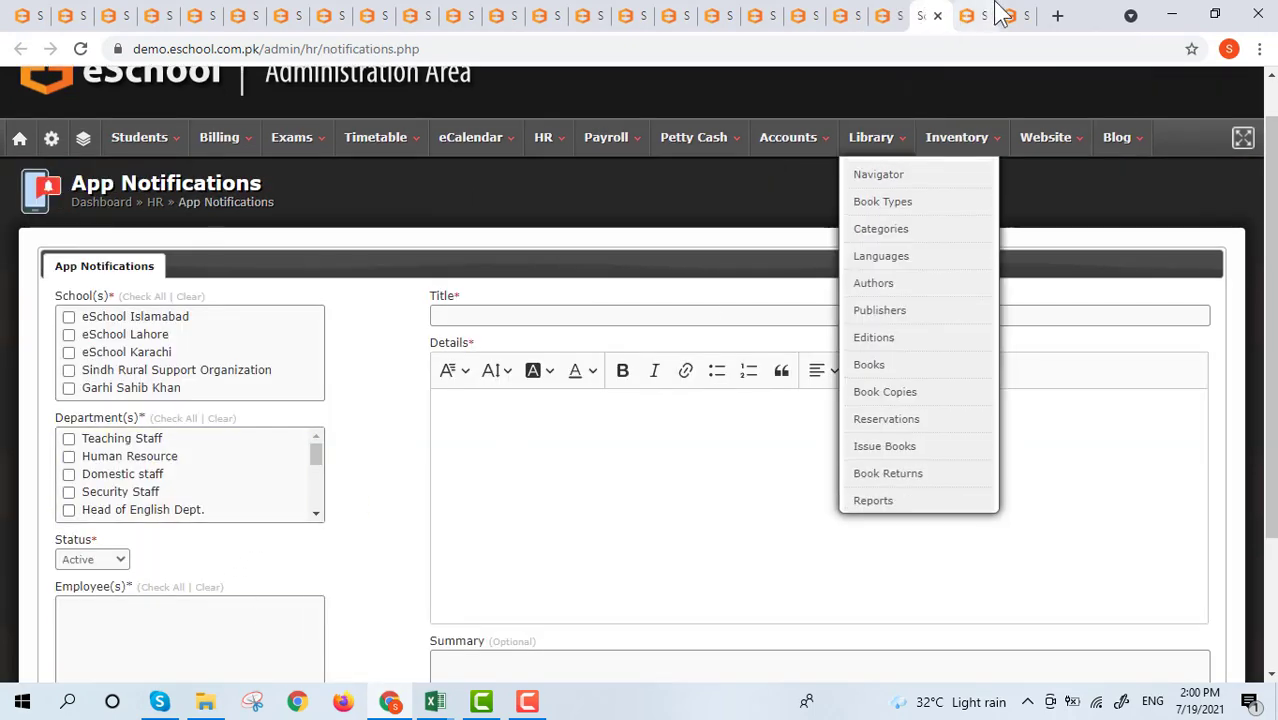
click(968, 14)
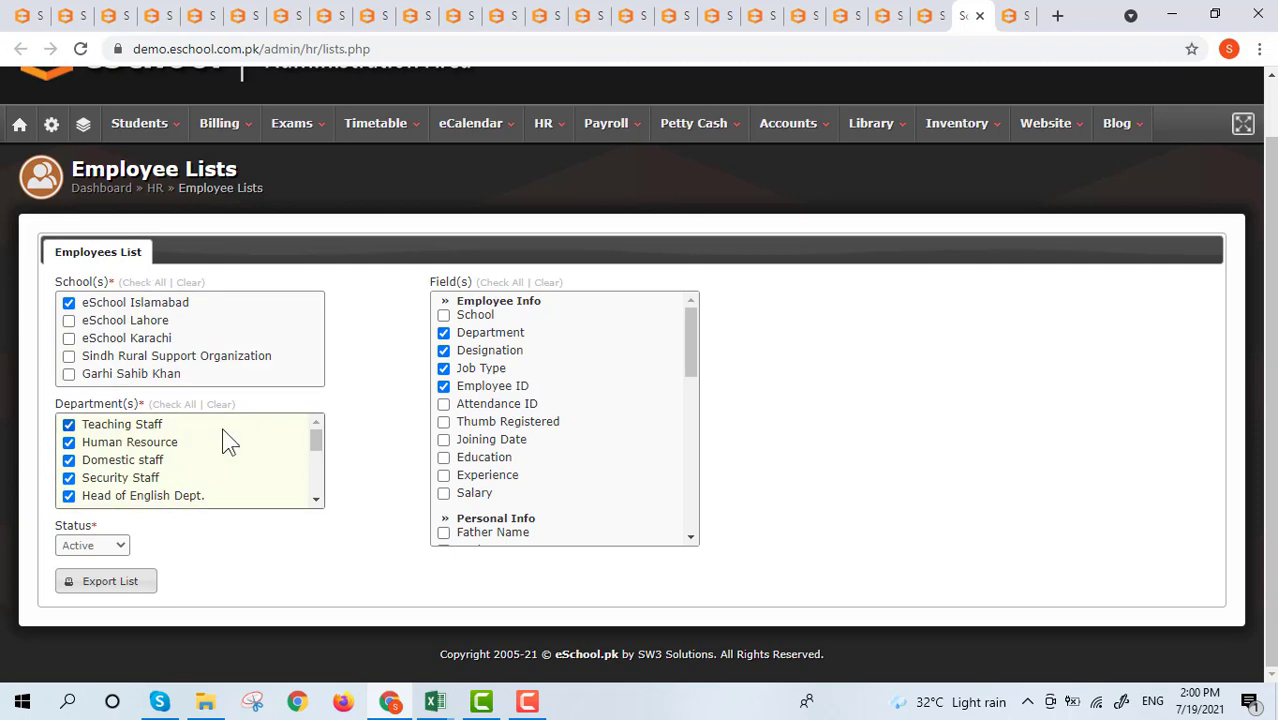
mouse_move(434, 702)
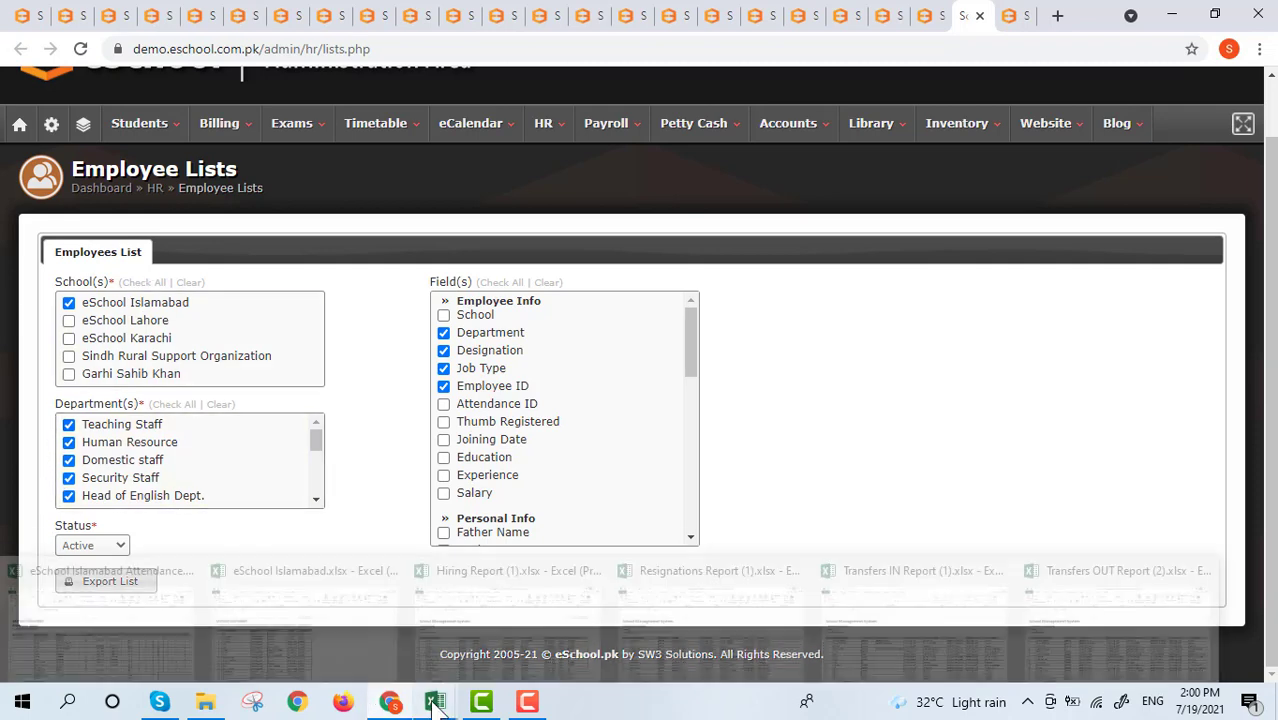
click(343, 630)
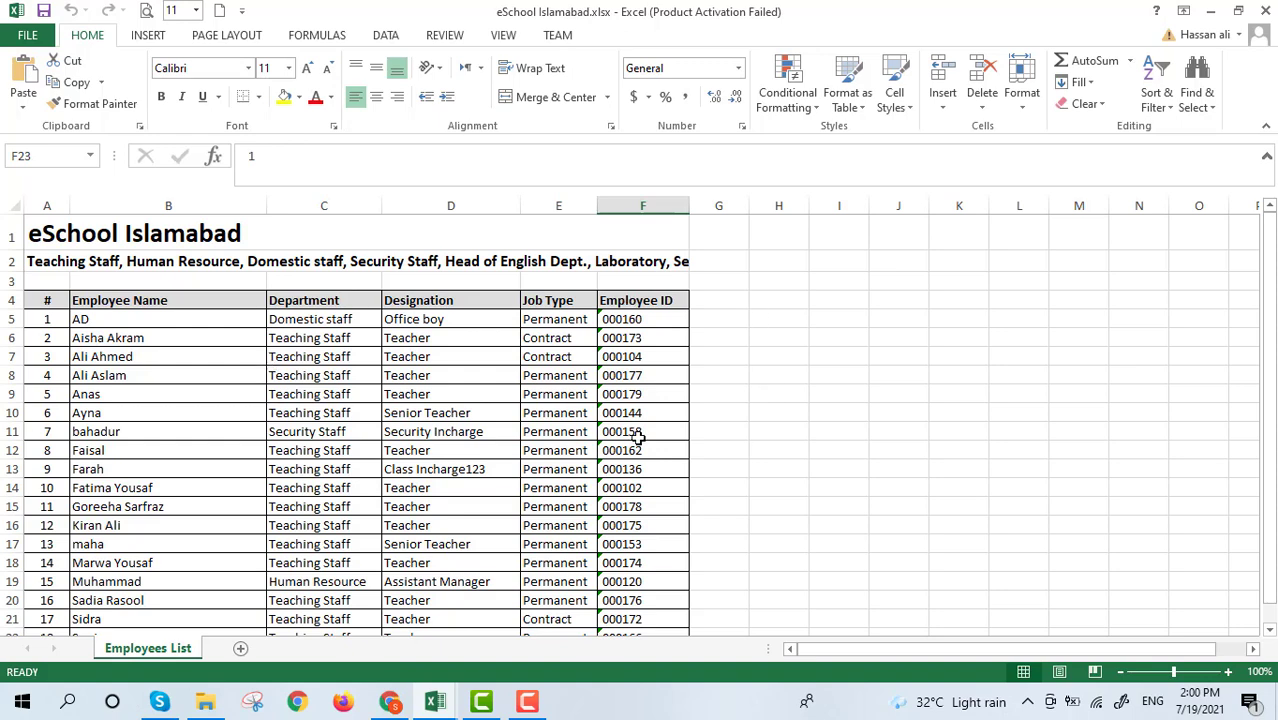
scroll(622, 407, down, 3)
scroll(622, 407, down, 1)
scroll(635, 398, up, 4)
mouse_move(432, 697)
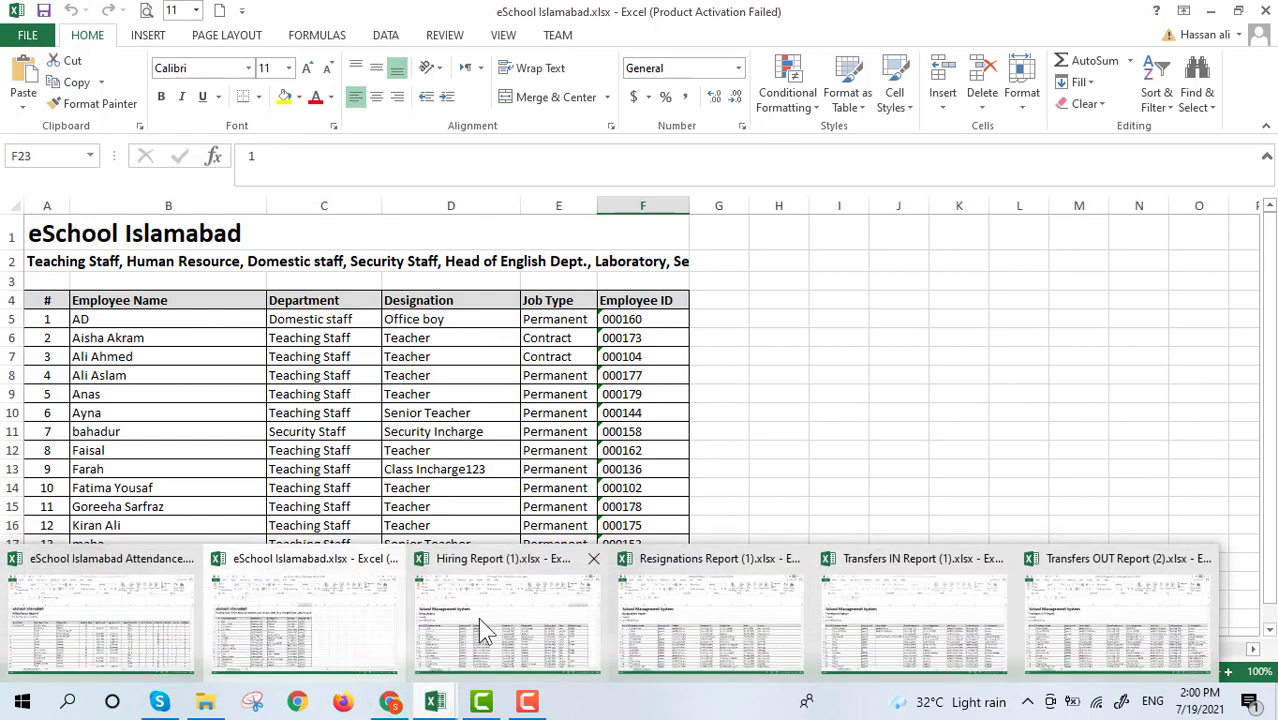
Return to the browser, open HR Reports, check the available report types and set the report type to blank.
click(389, 701)
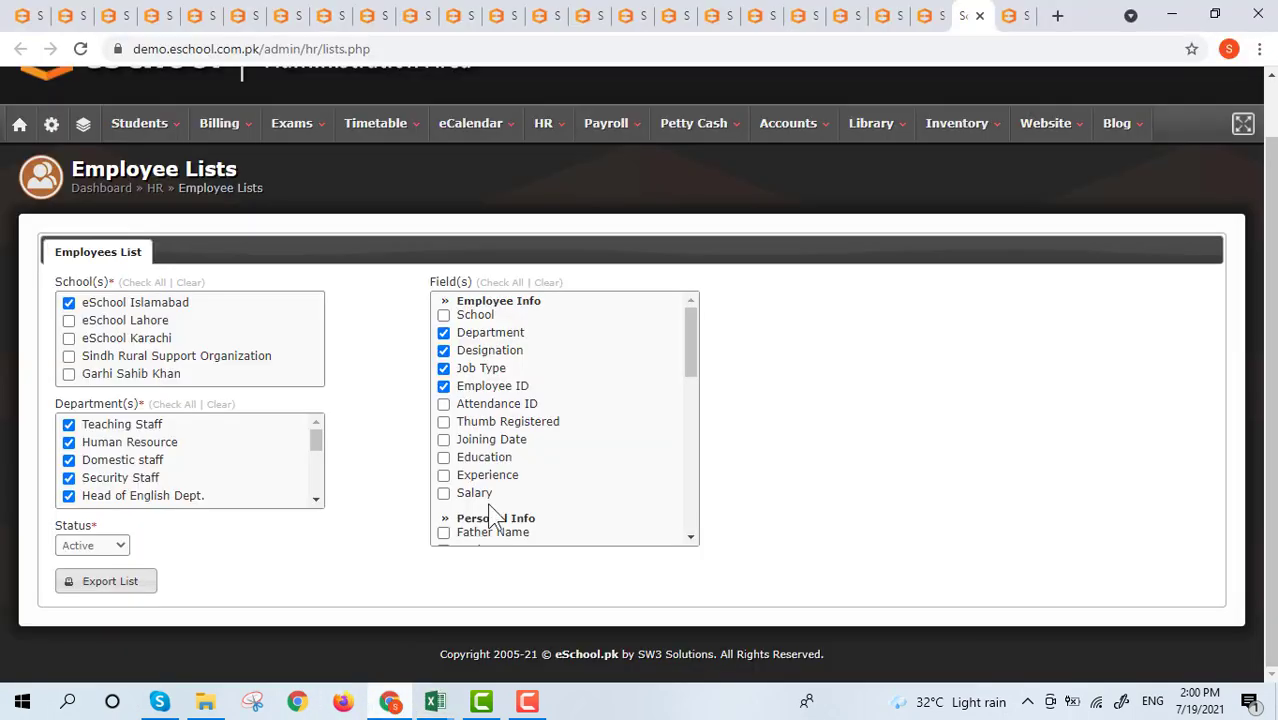
click(1008, 15)
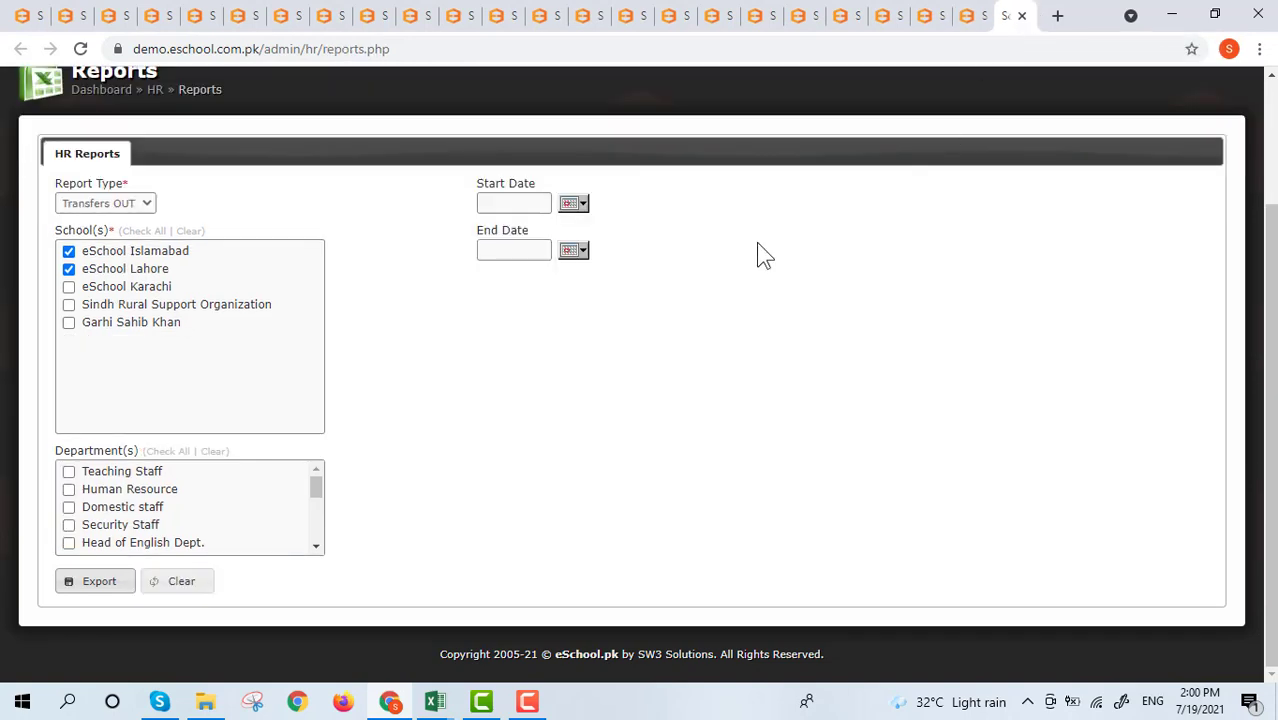
click(975, 14)
click(1014, 14)
click(80, 202)
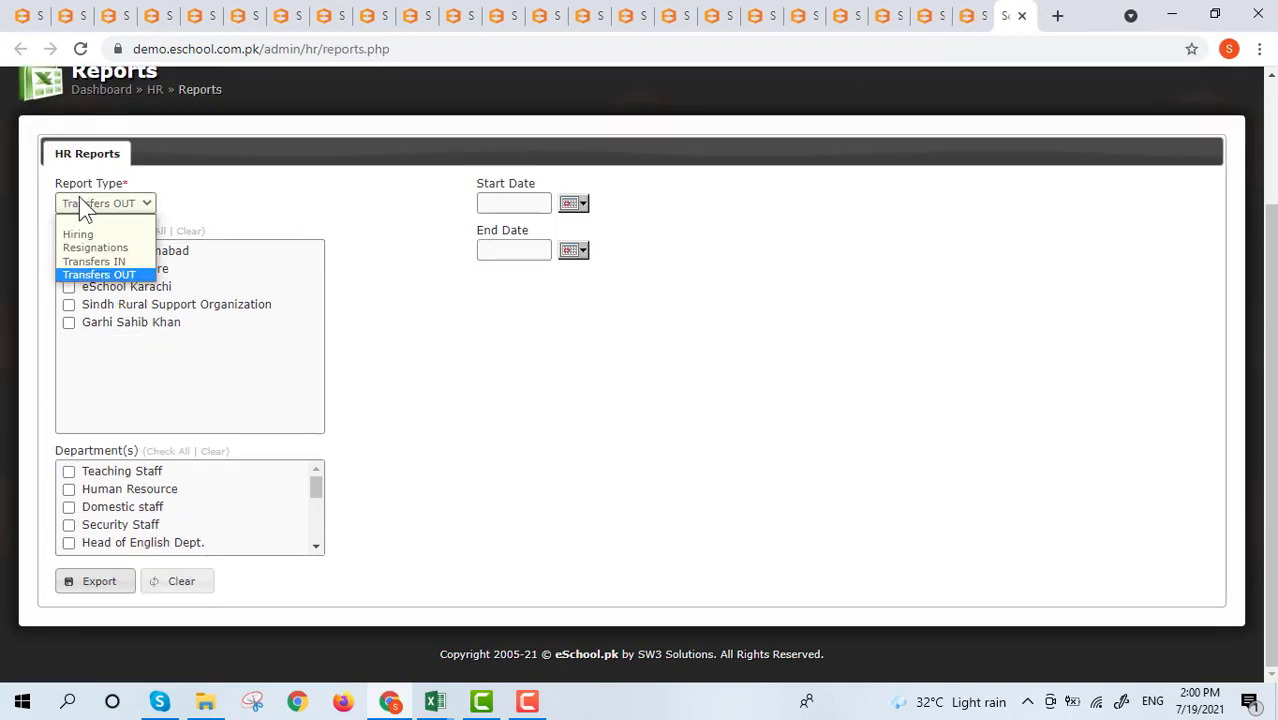
click(94, 221)
click(102, 207)
click(462, 314)
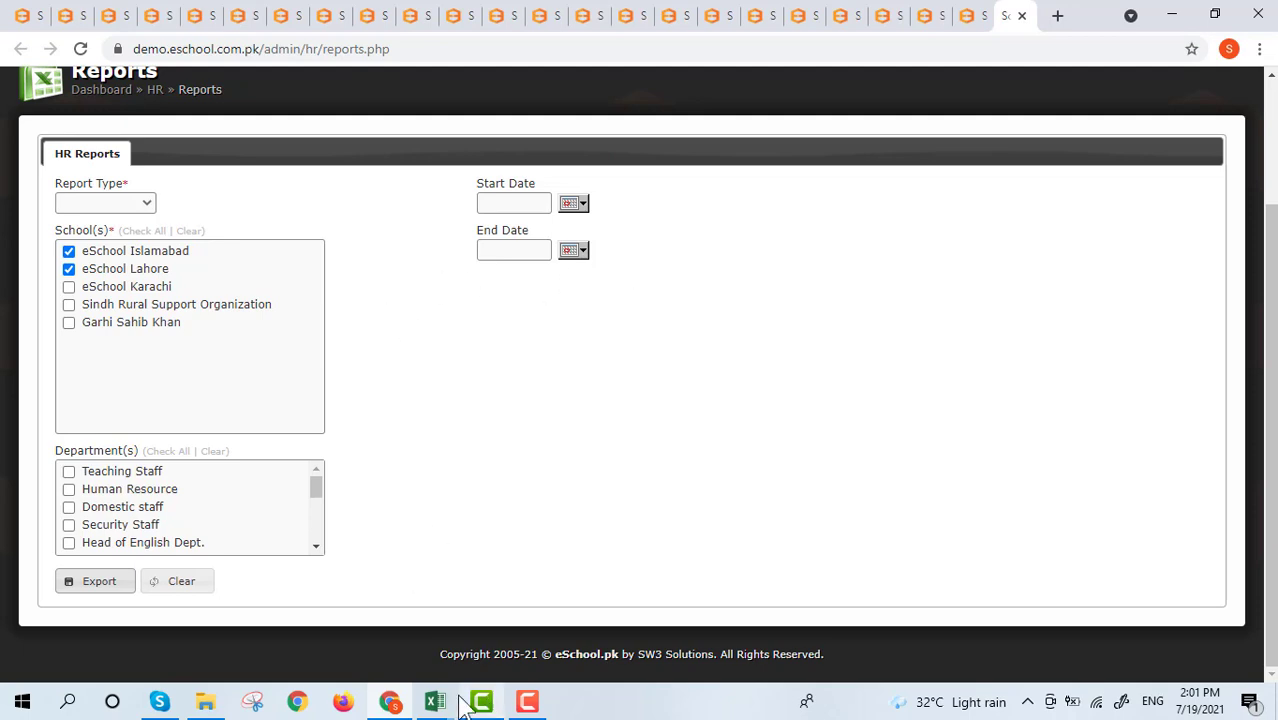
Switch to Excel and review the exported Hiring Report's employee rows and columns.
mouse_move(434, 701)
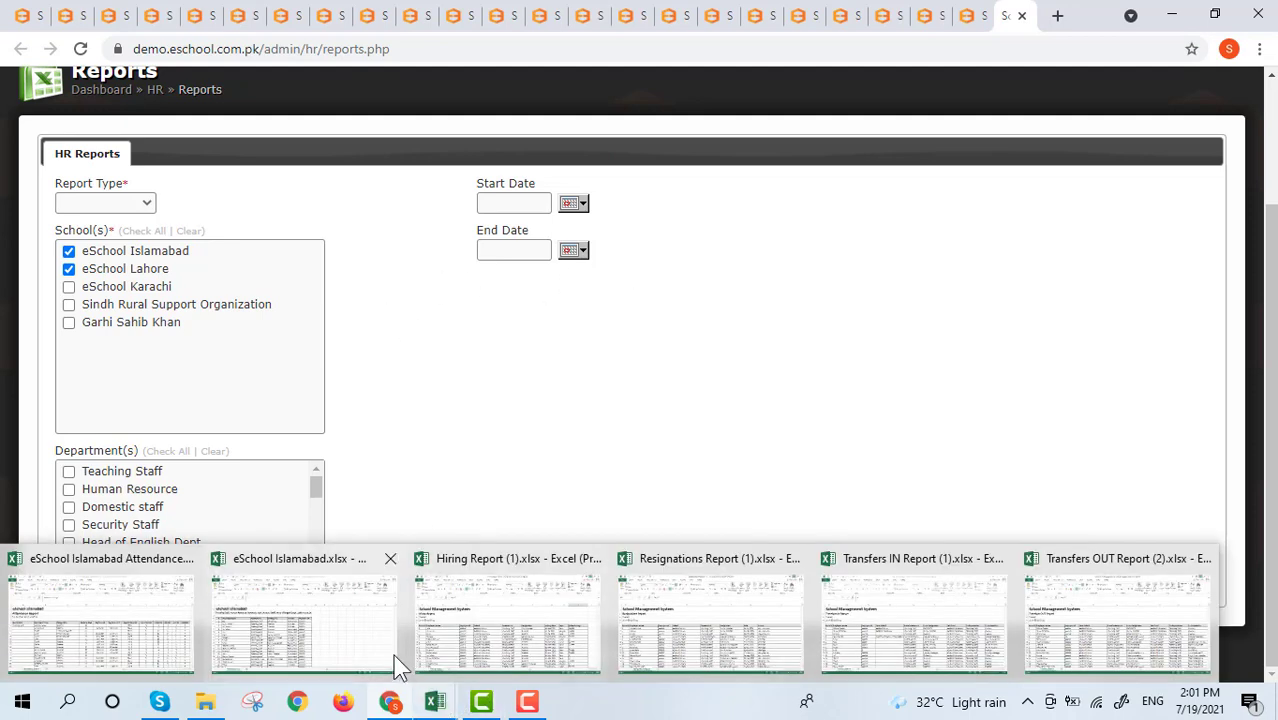
click(490, 618)
scroll(1240, 320, down, 3)
scroll(1243, 317, down, 7)
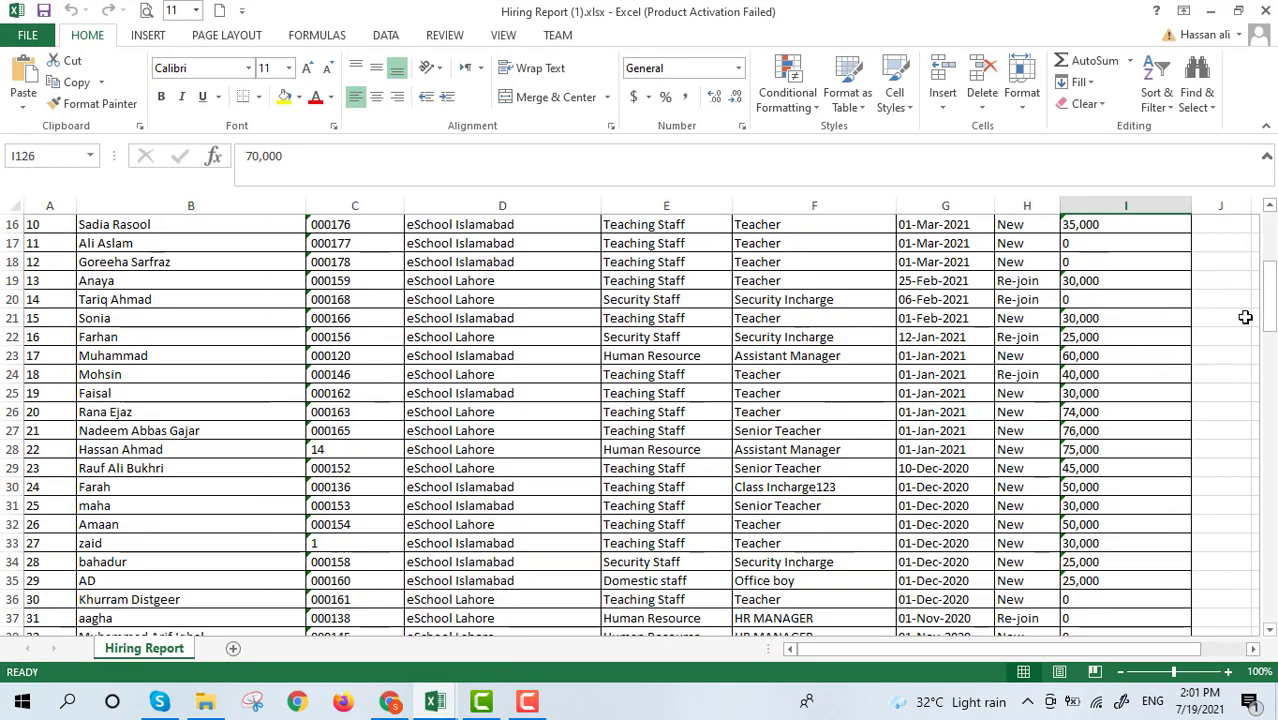
scroll(1245, 314, up, 10)
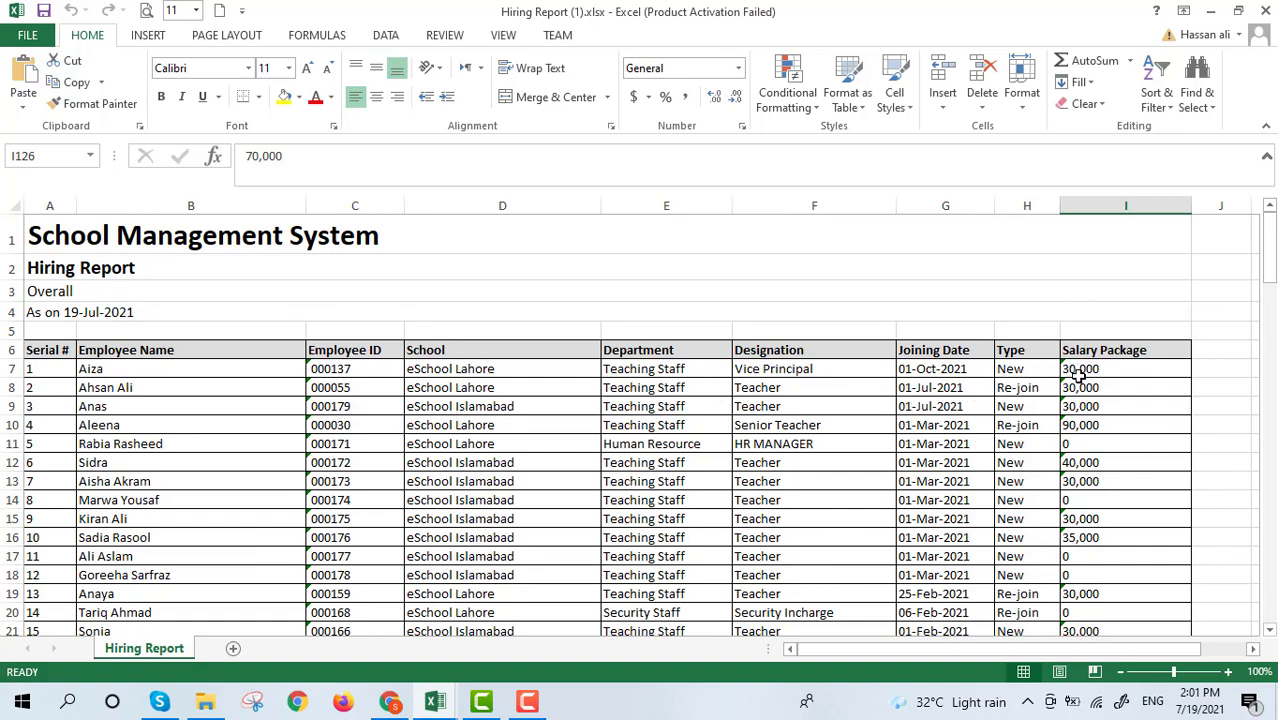
Review the exported Resignations and Transfers IN reports, and return to the HR Reports page in the browser.
mouse_move(435, 706)
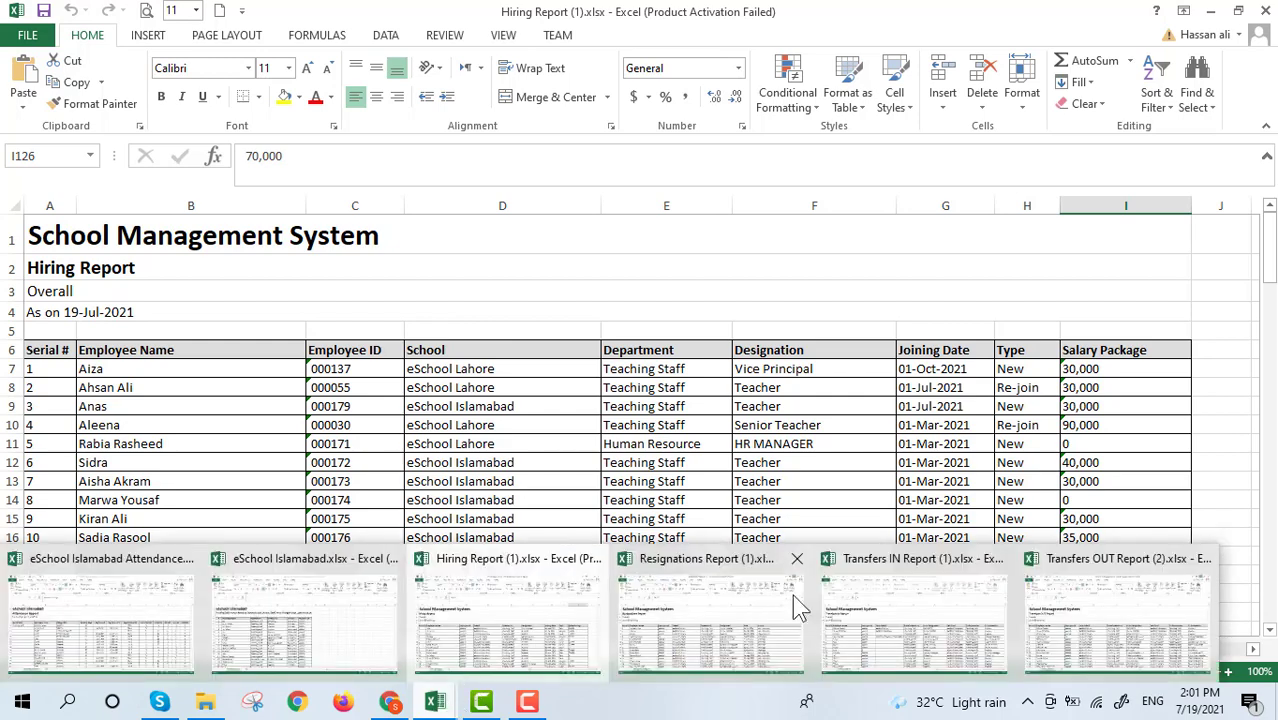
click(710, 613)
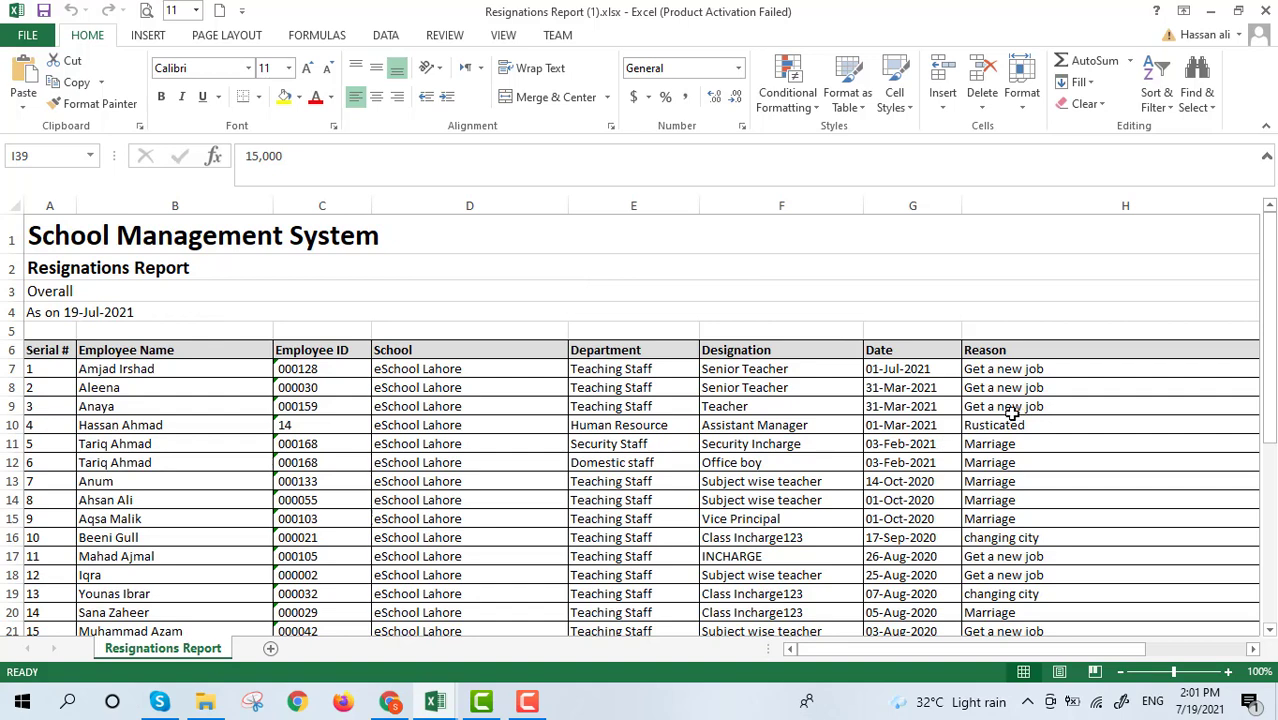
click(444, 705)
click(912, 628)
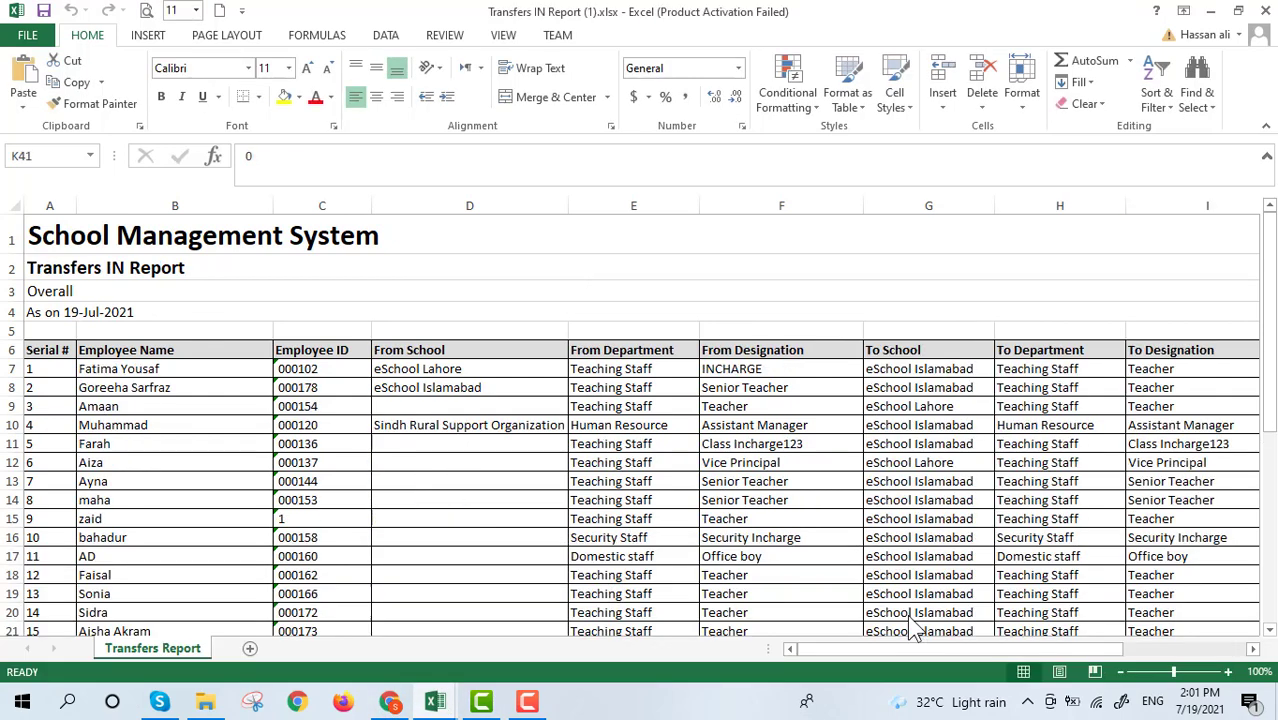
mouse_move(847, 653)
mouse_down()
mouse_move(826, 653)
mouse_move(908, 650)
mouse_move(940, 664)
mouse_move(850, 652)
mouse_up()
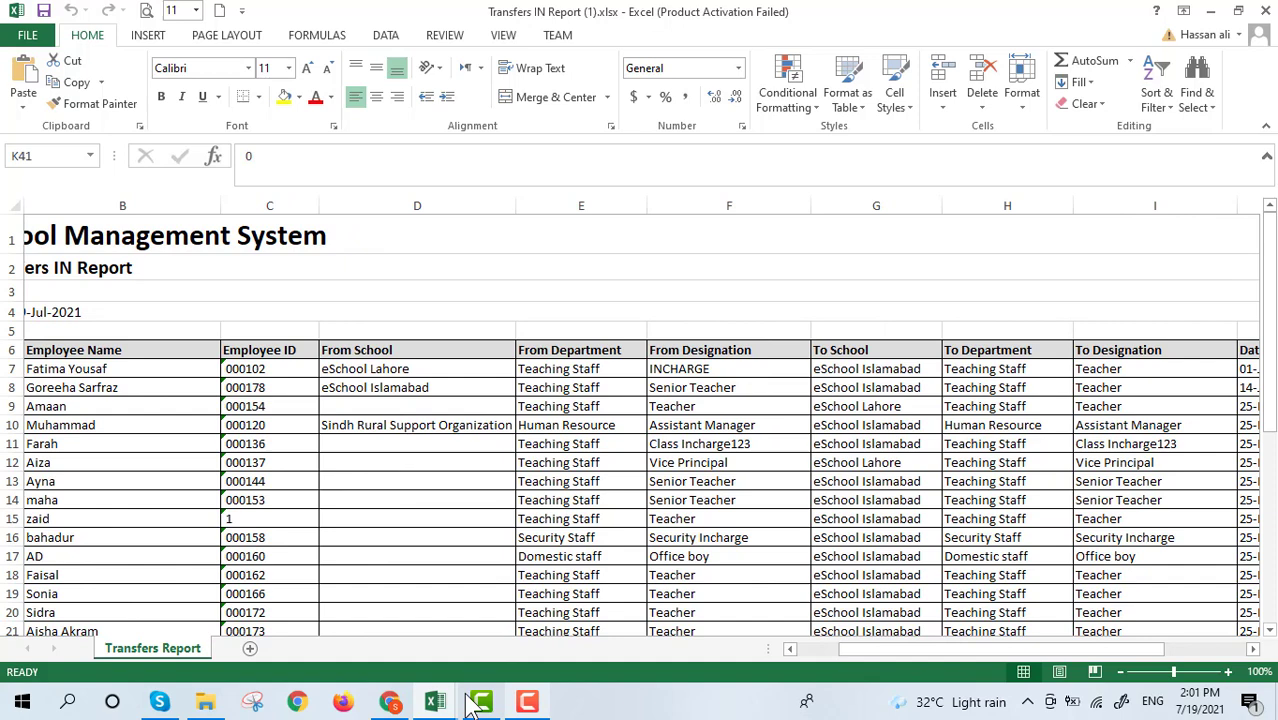
click(392, 701)
scroll(1140, 220, up, 3)
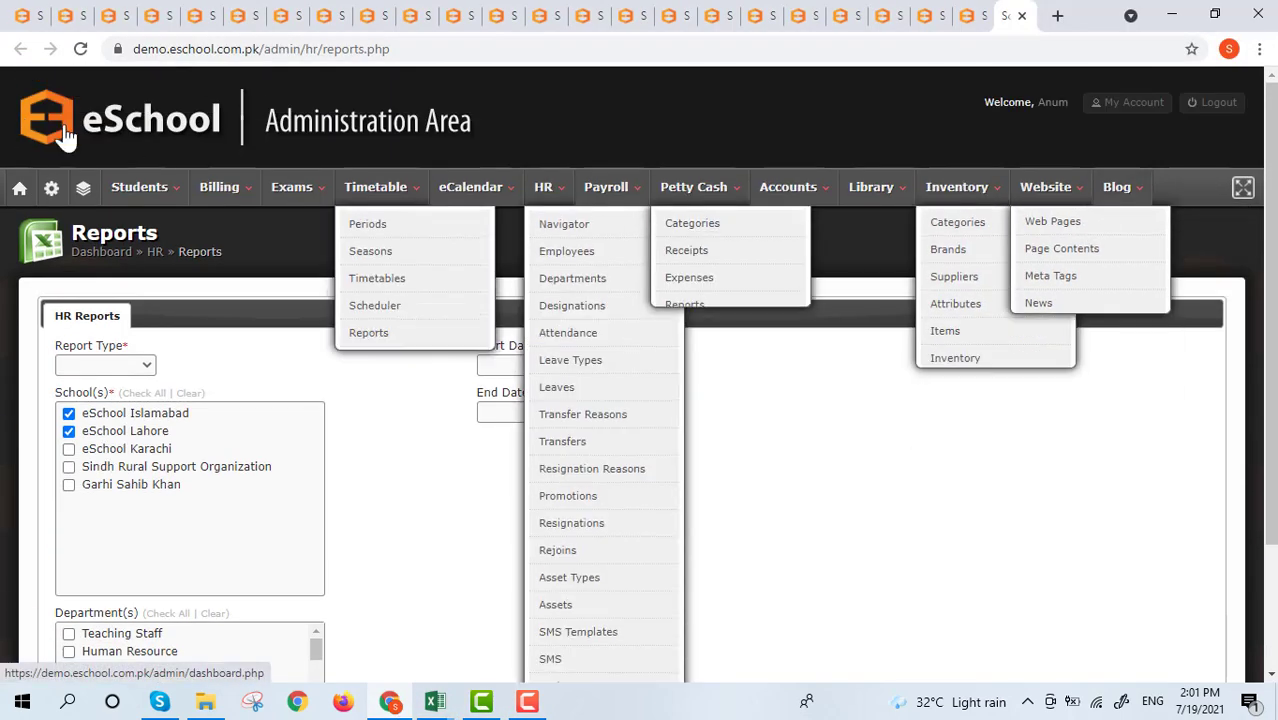